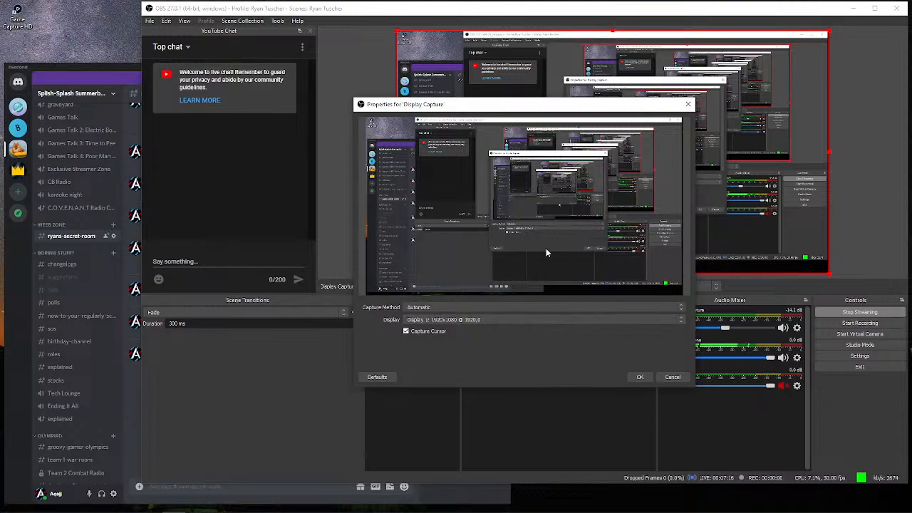
Open the display choices for the Display Capture source.
click(504, 320)
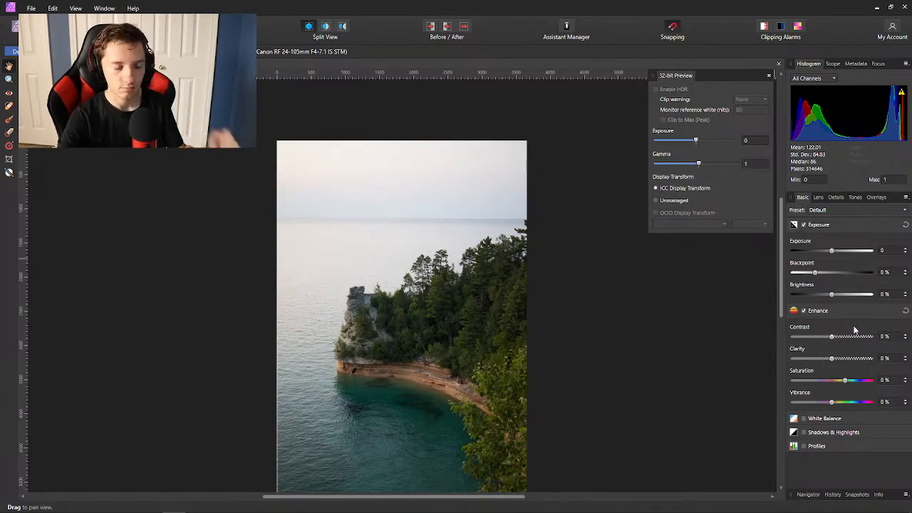
Try 32-bit preview exposures of -1.296 and 1 on the coastal photo, inspecting the sky and cliff.
scroll(429, 235, down, 3)
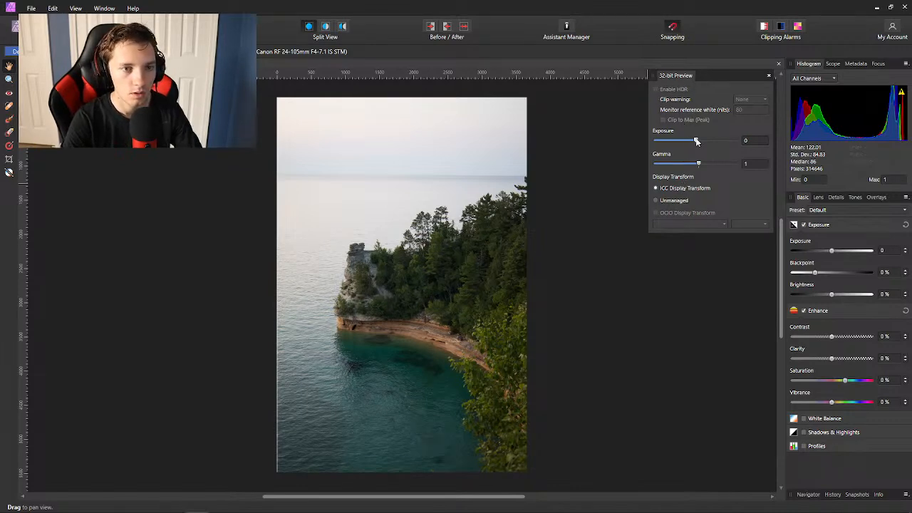
drag(697, 142, 682, 153)
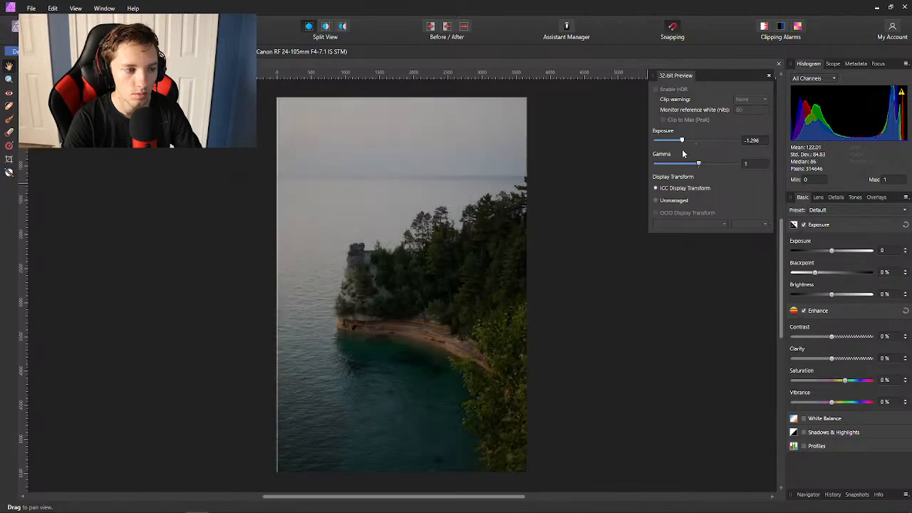
scroll(418, 187, up, 3)
scroll(418, 187, down, 2)
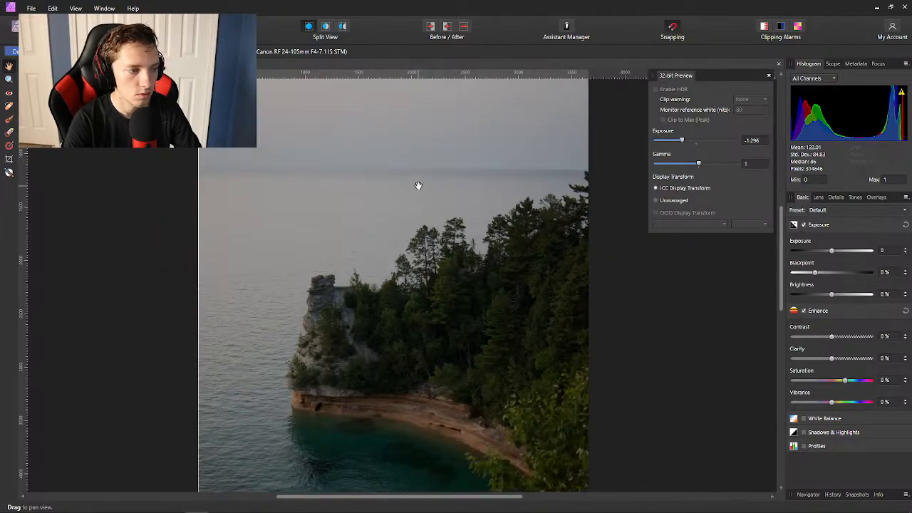
scroll(271, 226, up, 2)
scroll(213, 228, down, 1)
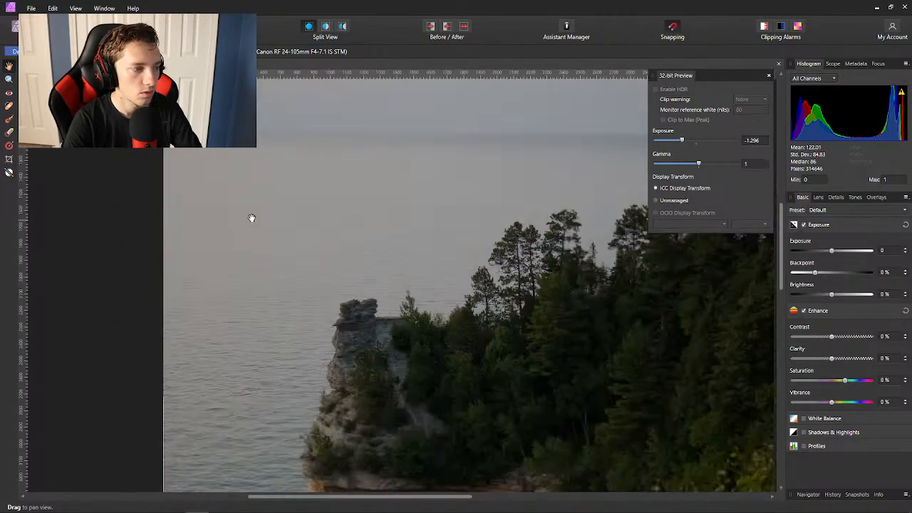
scroll(462, 203, down, 2)
click(748, 141)
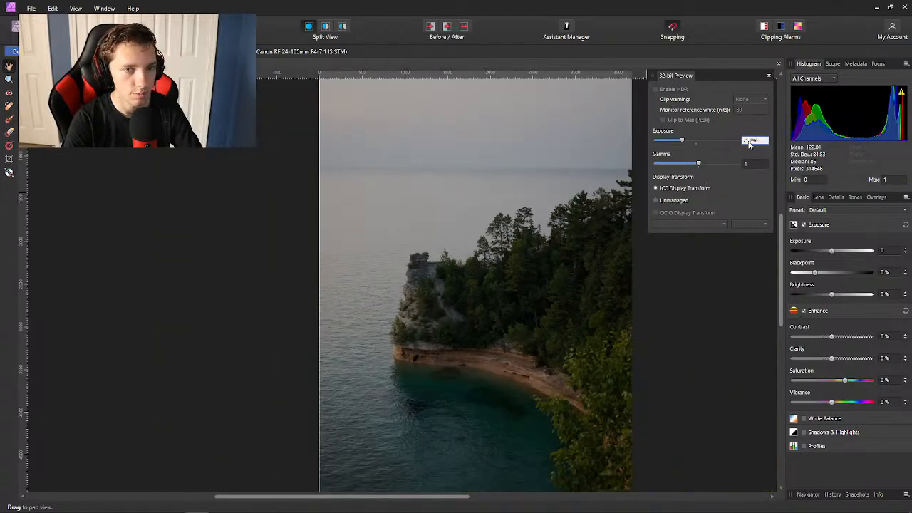
text(1.)
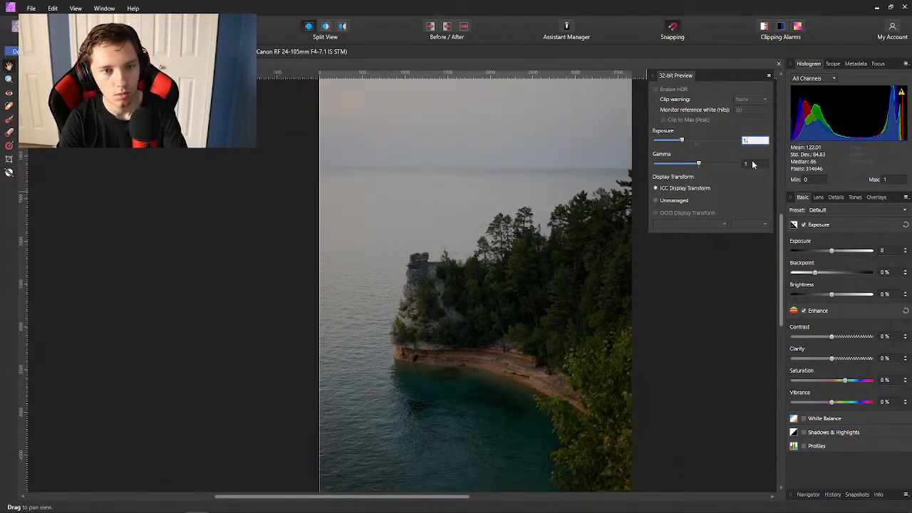
key(Return)
Reset the 32-bit preview exposure to 0 and close the 32-bit preview.
click(753, 141)
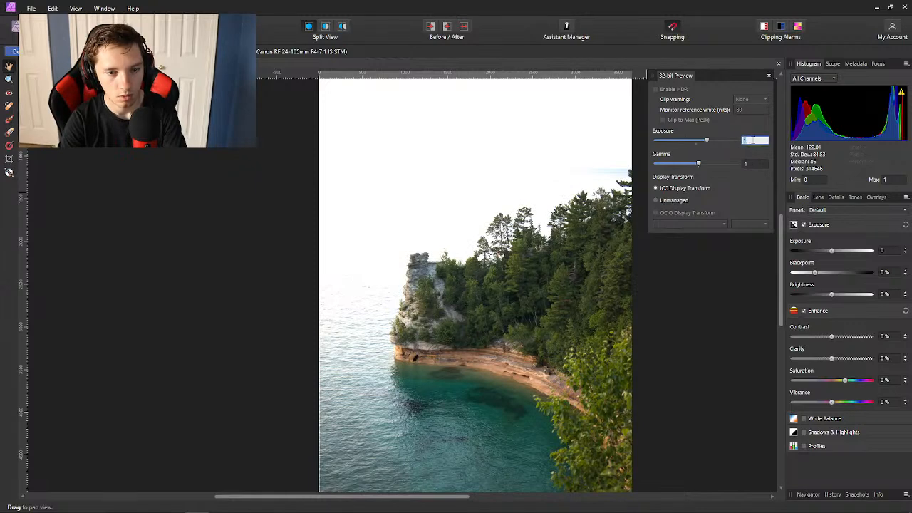
text(0)
key(Return)
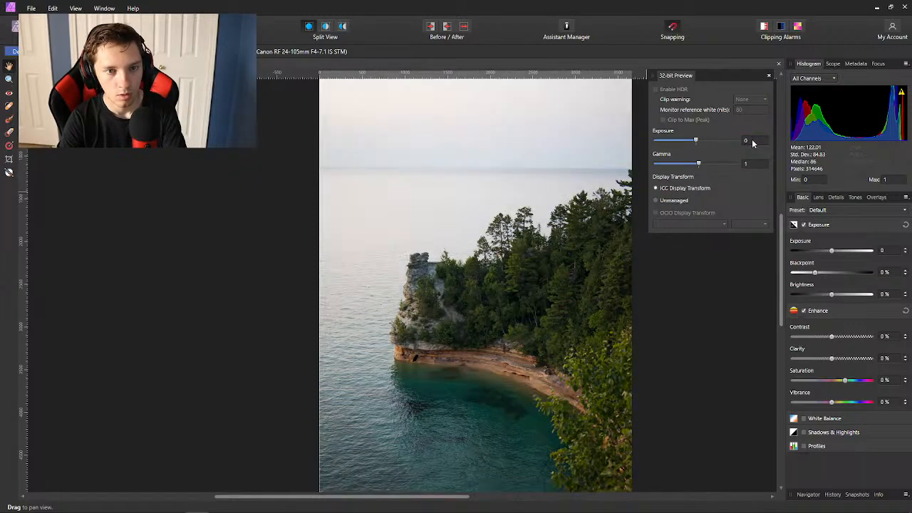
click(767, 77)
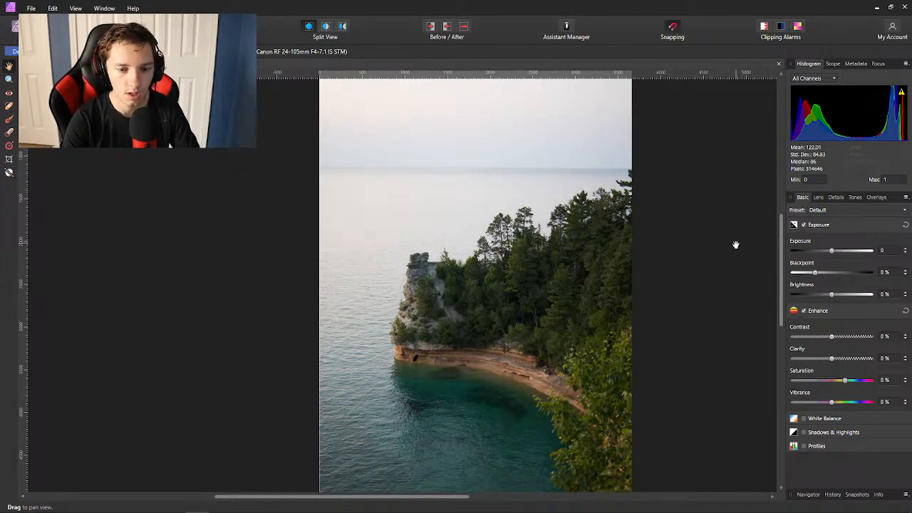
Try a slightly higher brightness on the photo and reset the Exposure settings to their defaults.
scroll(650, 290, down, 2)
scroll(650, 291, down, 1)
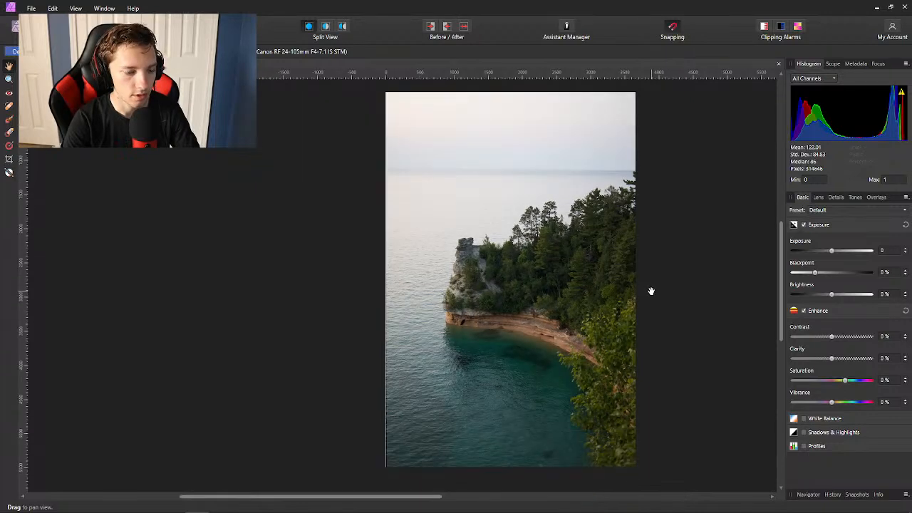
scroll(650, 290, right, 3)
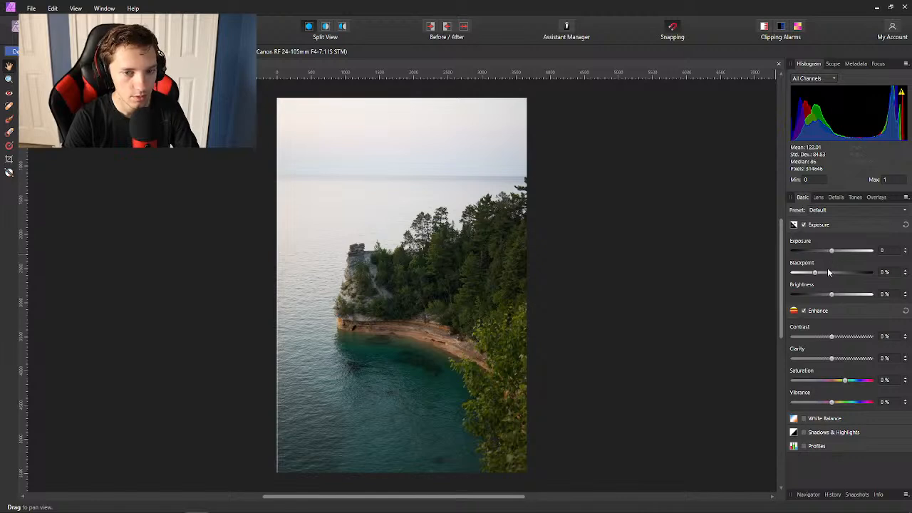
mouse_move(832, 298)
mouse_down()
mouse_move(821, 299)
mouse_move(839, 300)
mouse_up()
click(906, 225)
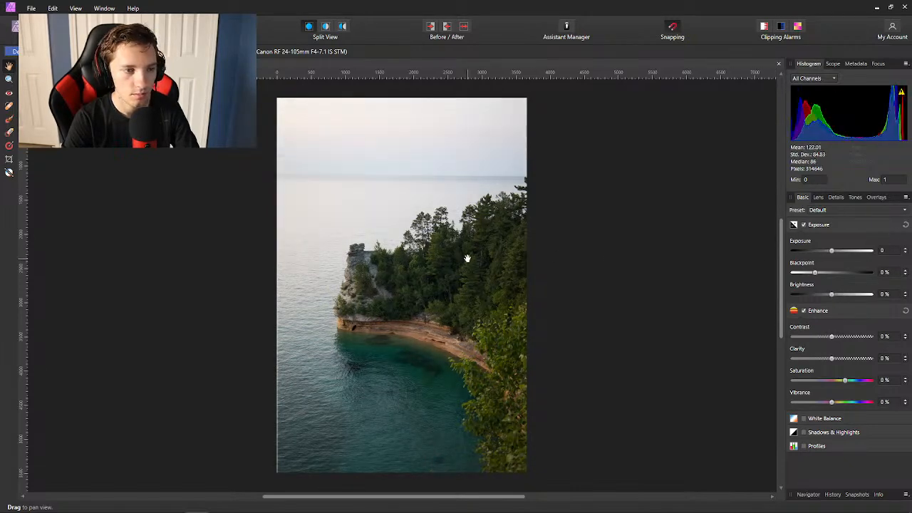
Examine the cliff, the dark forest and the rocky shoreline up close for shadow and highlight detail.
scroll(405, 277, up, 3)
scroll(358, 276, up, 3)
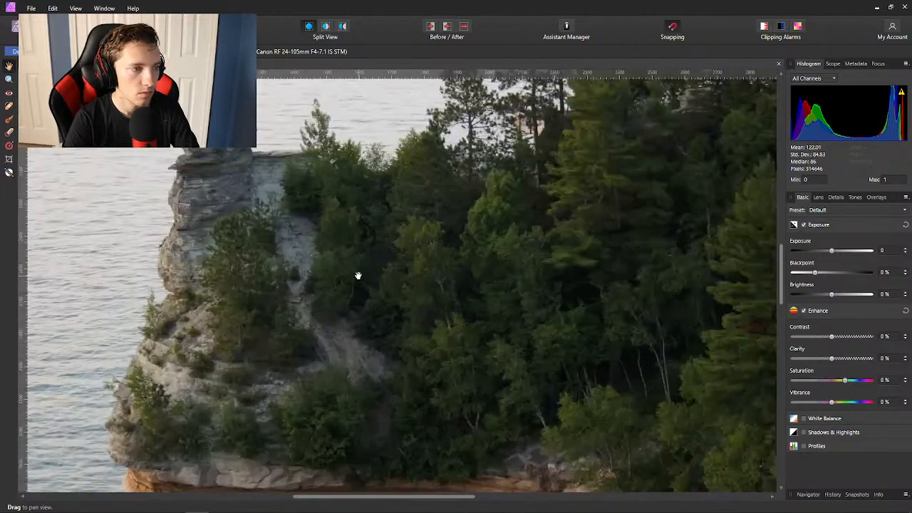
scroll(358, 274, down, 5)
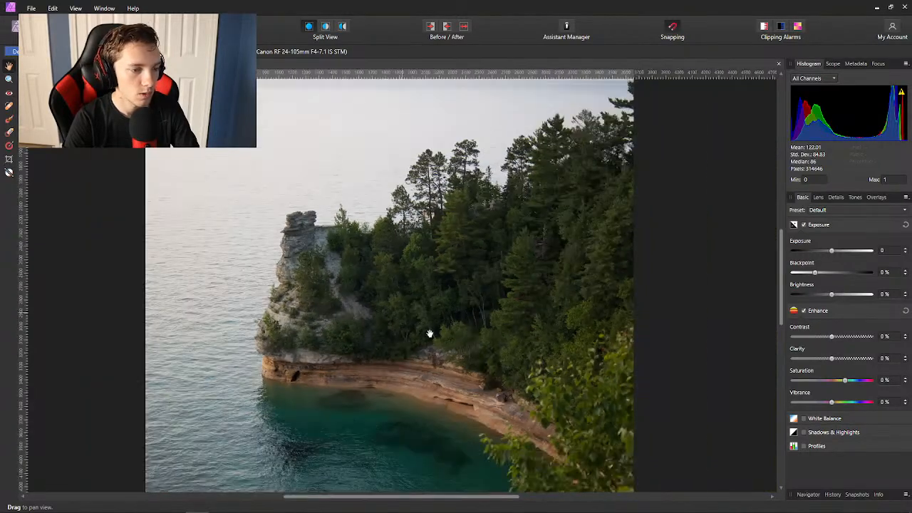
scroll(457, 374, up, 5)
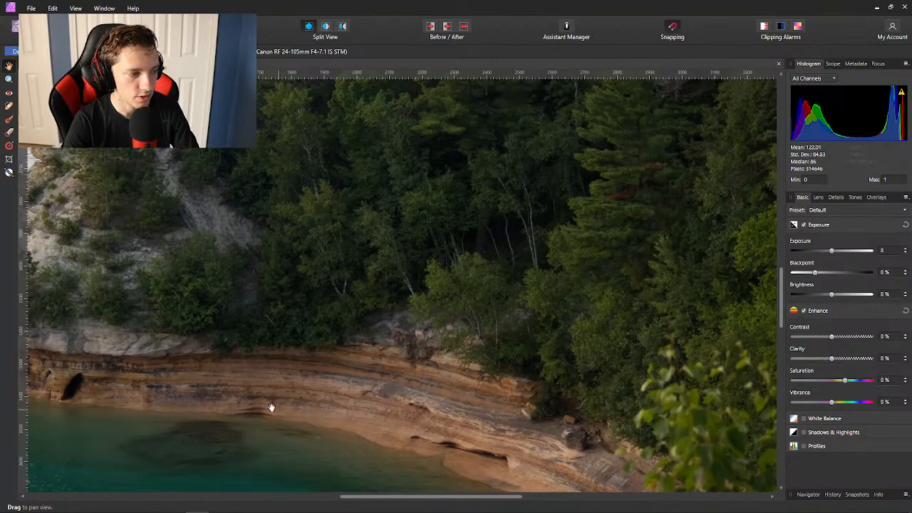
scroll(352, 378, down, 2)
scroll(352, 378, down, 4)
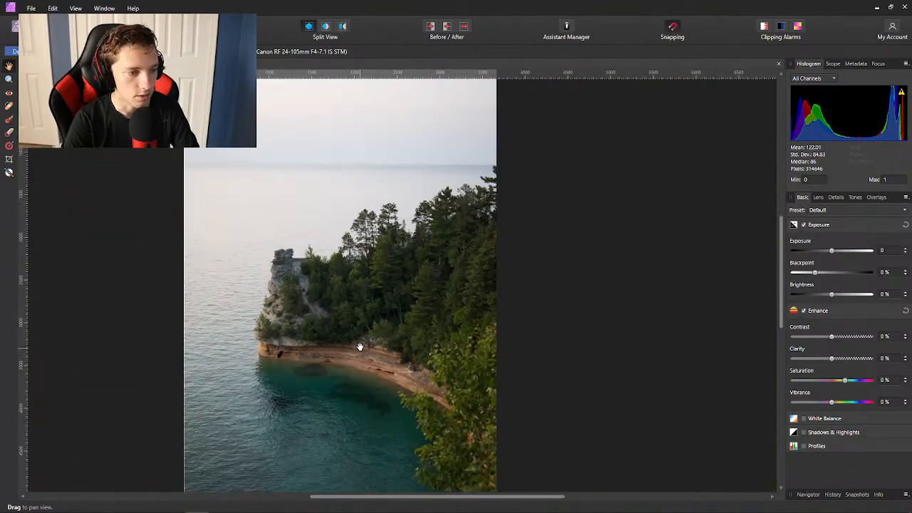
scroll(393, 235, down, 2)
scroll(395, 232, up, 1)
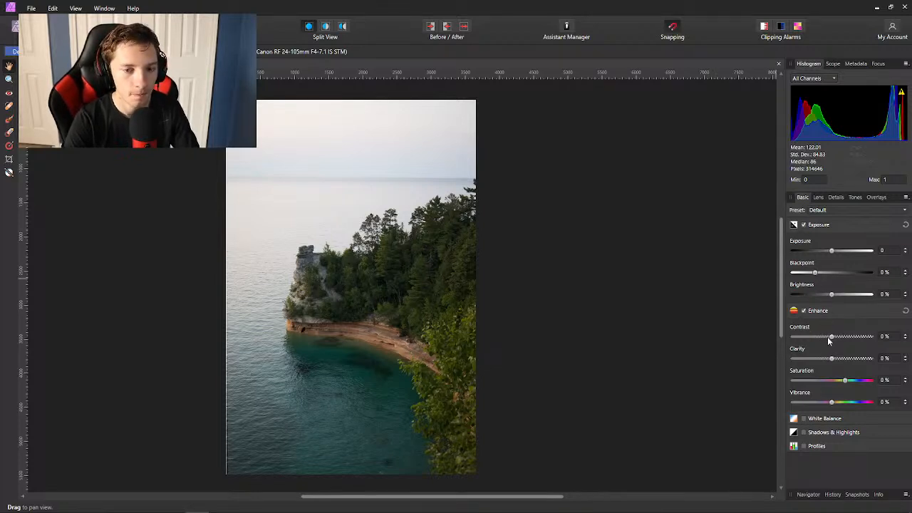
Set the photo's exposure to 0.212, the blackpoint to -8 % and the contrast to 27 %.
drag(816, 276, 804, 281)
drag(831, 253, 797, 276)
drag(832, 335, 852, 336)
Compare the photo with and without the Exposure and Enhance adjustments, leaving both enabled.
click(803, 225)
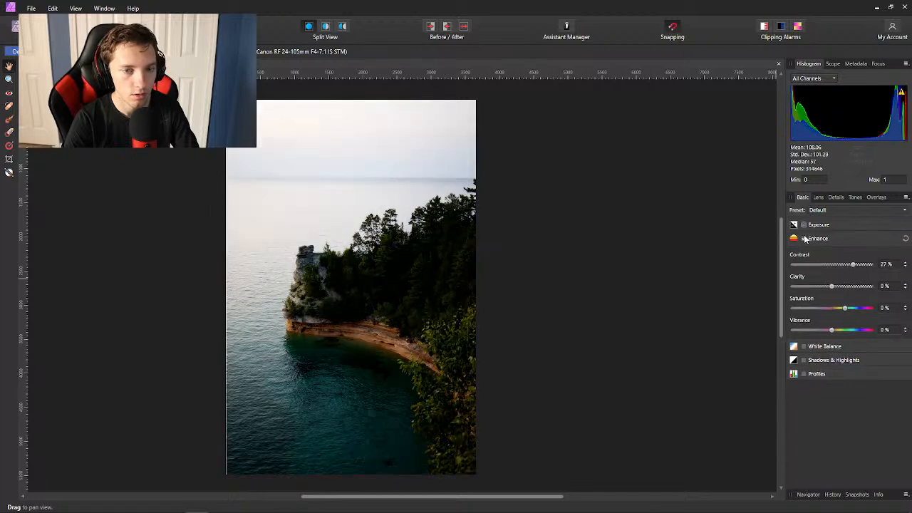
click(803, 238)
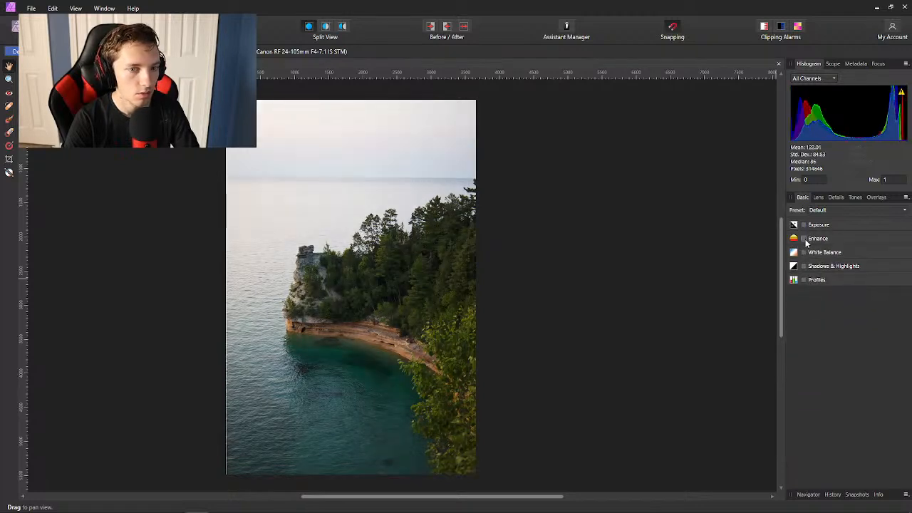
click(803, 239)
click(803, 225)
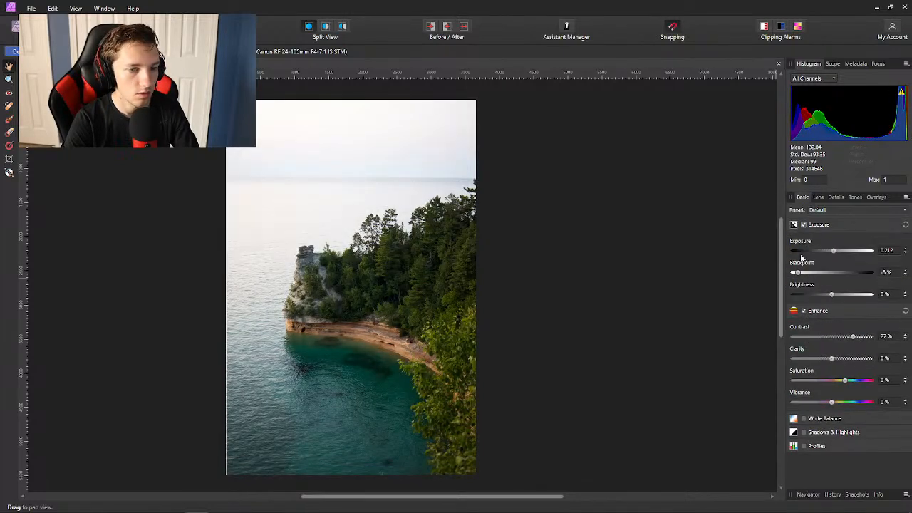
Set the blackpoint to -10 % and the contrast to 35 %.
drag(798, 275, 790, 274)
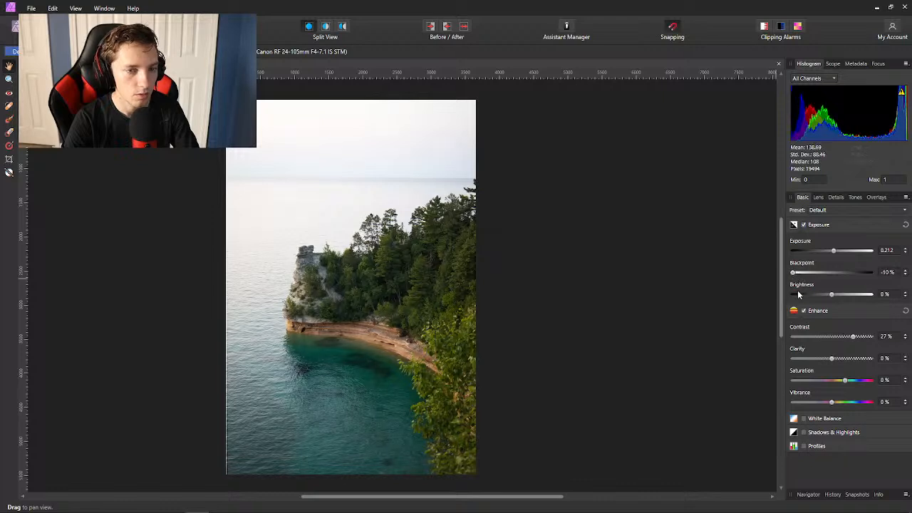
drag(852, 340, 860, 339)
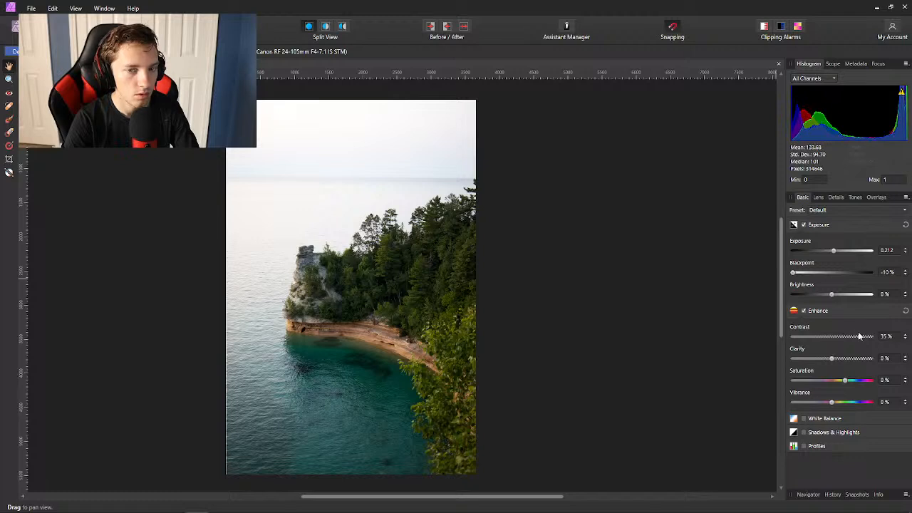
Compare the adjusted photo with the original twice by switching Exposure and Enhance off and back on.
click(804, 225)
click(804, 238)
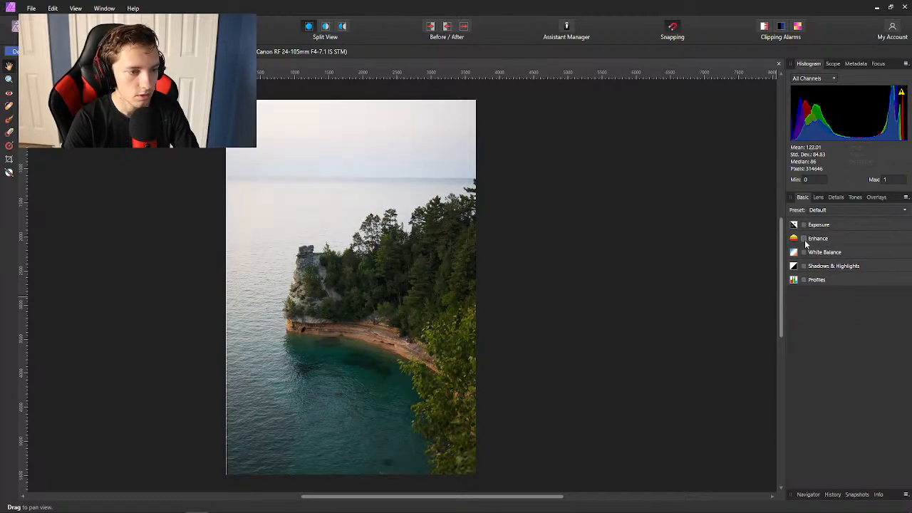
click(804, 238)
click(804, 225)
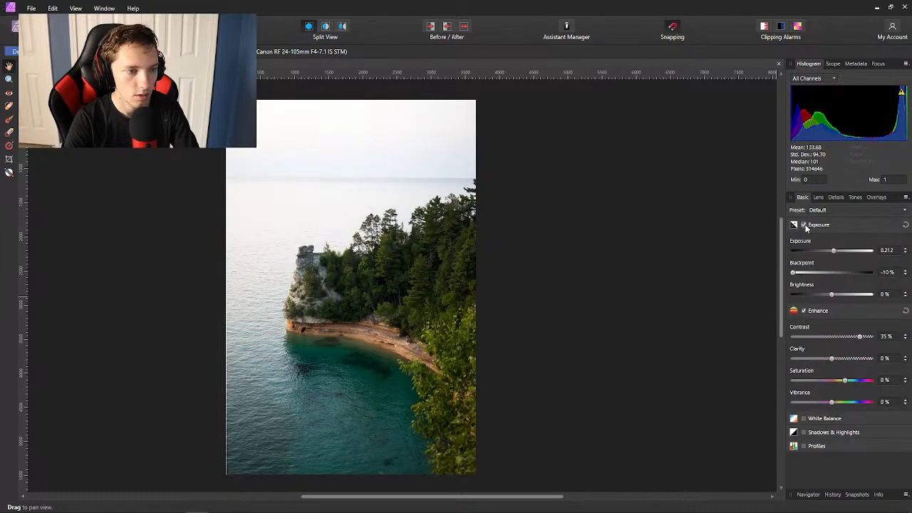
click(804, 225)
click(804, 241)
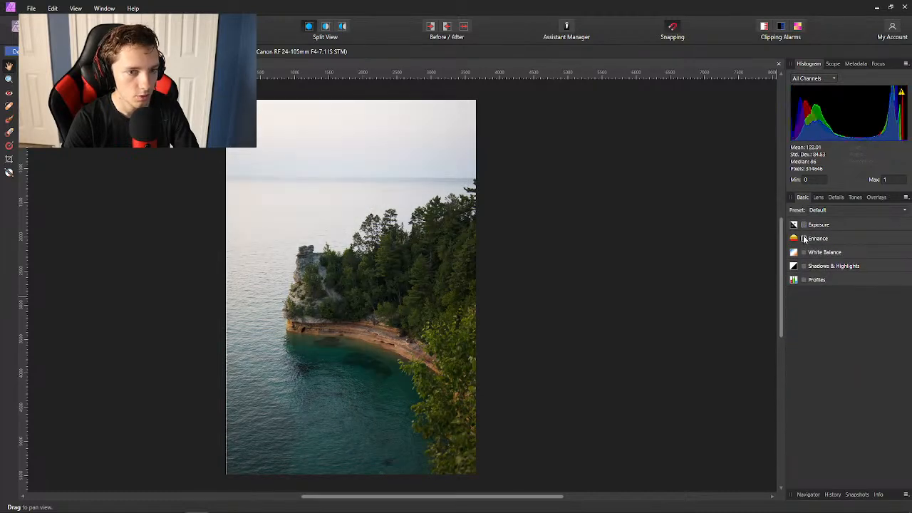
click(803, 226)
click(804, 311)
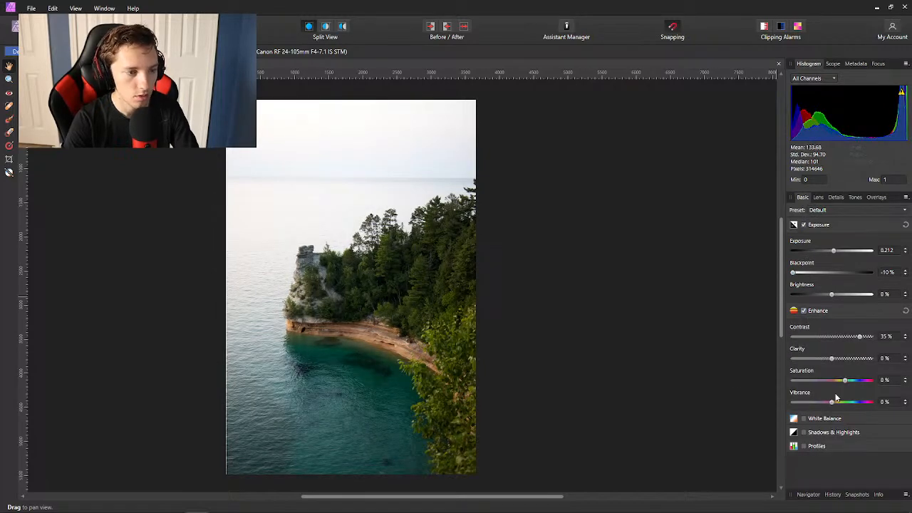
Lower the photo's brightness to -17 %, checking the effect on the cliff, trees and water.
scroll(417, 349, up, 2)
scroll(417, 349, left, 2)
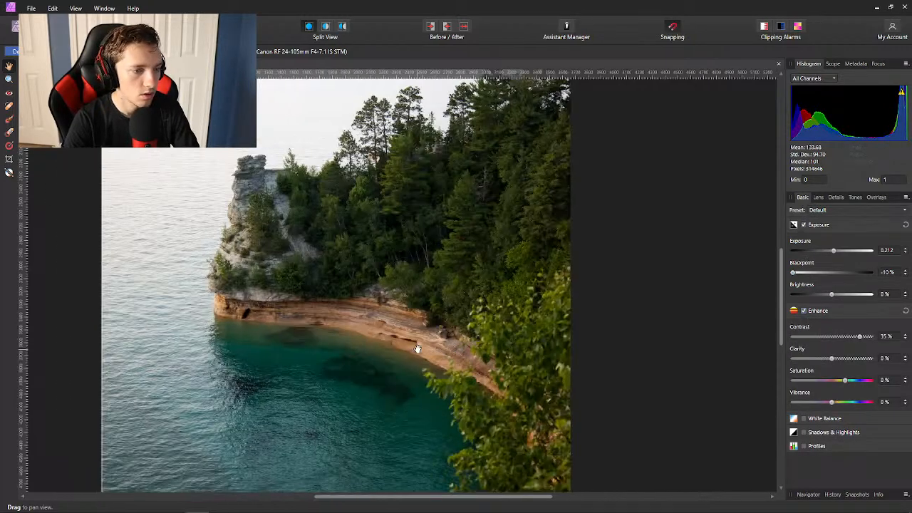
scroll(418, 350, down, 1)
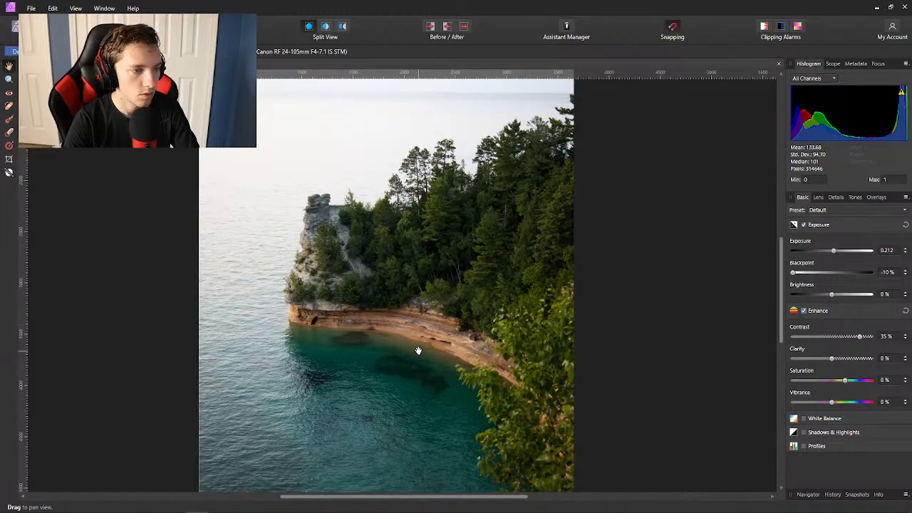
scroll(418, 350, down, 1)
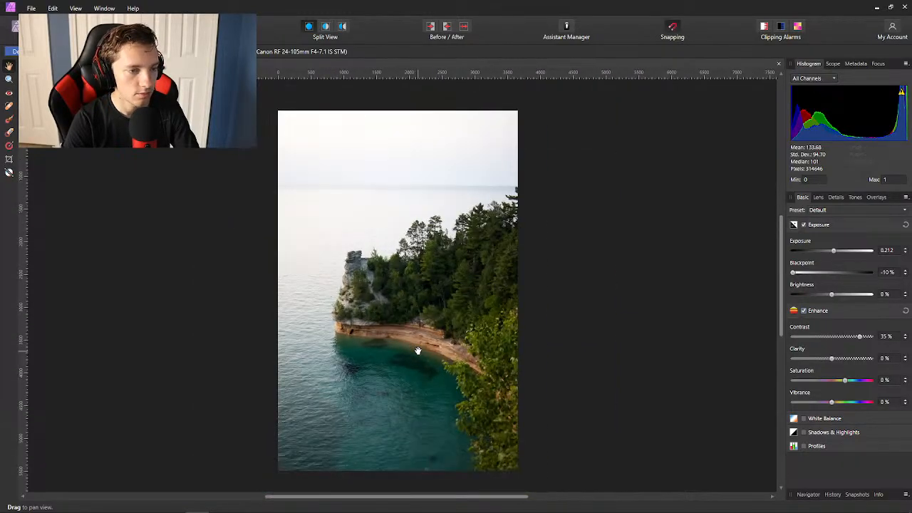
scroll(418, 350, up, 2)
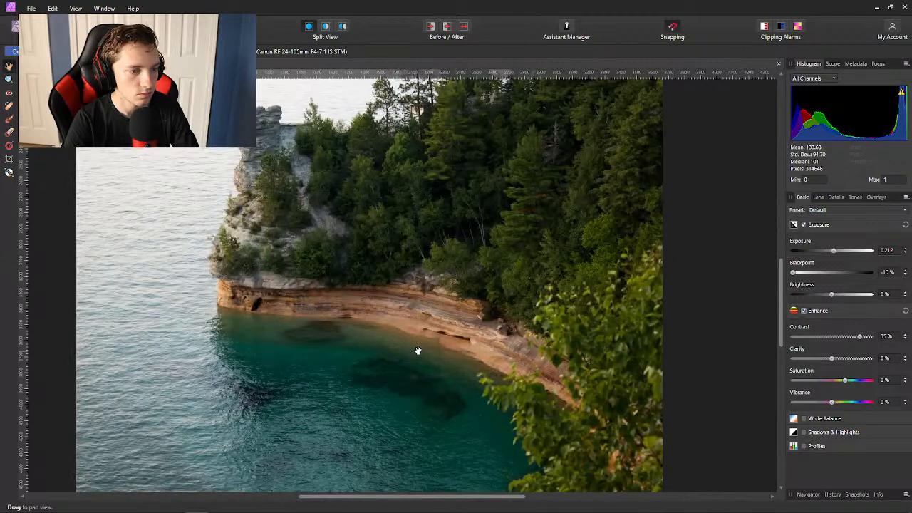
scroll(417, 349, down, 1)
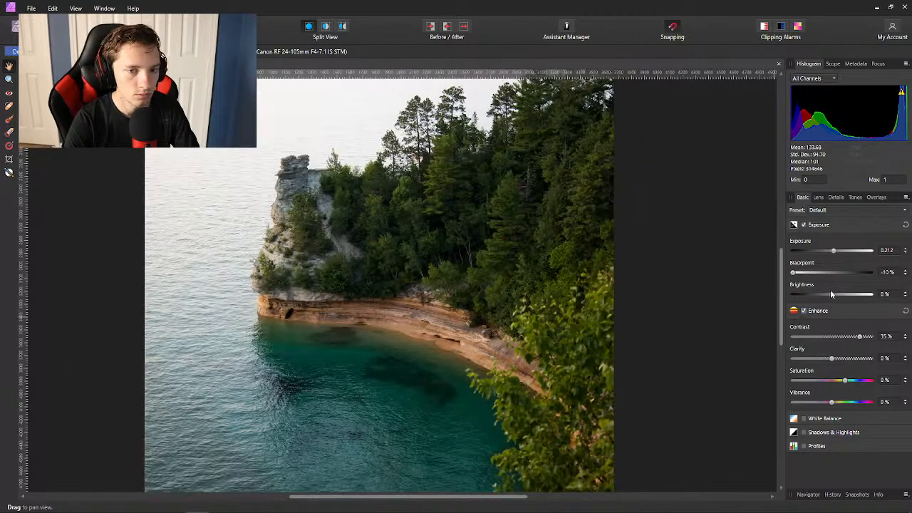
drag(832, 296, 806, 306)
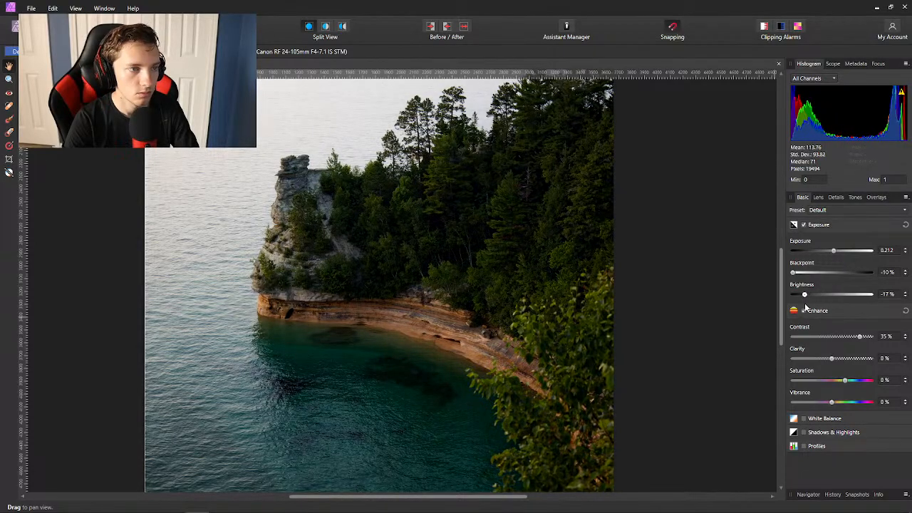
scroll(460, 317, down, 3)
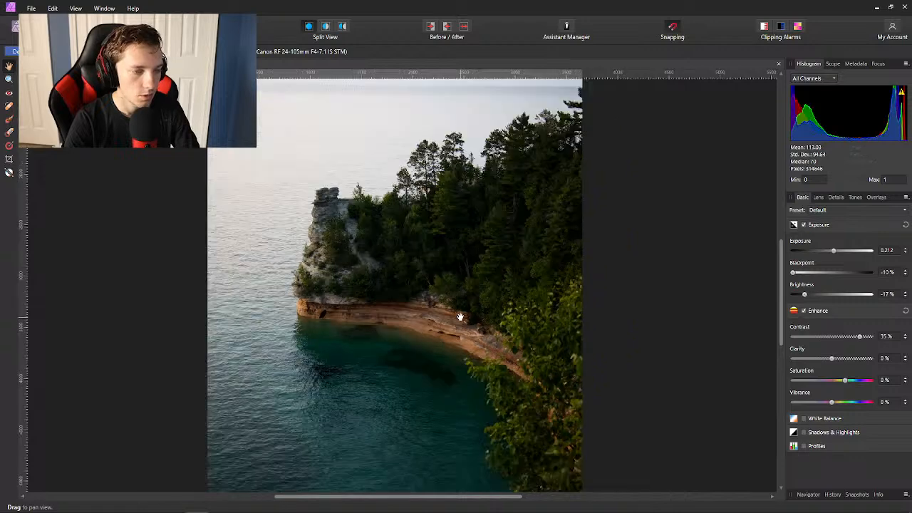
scroll(460, 317, up, 1)
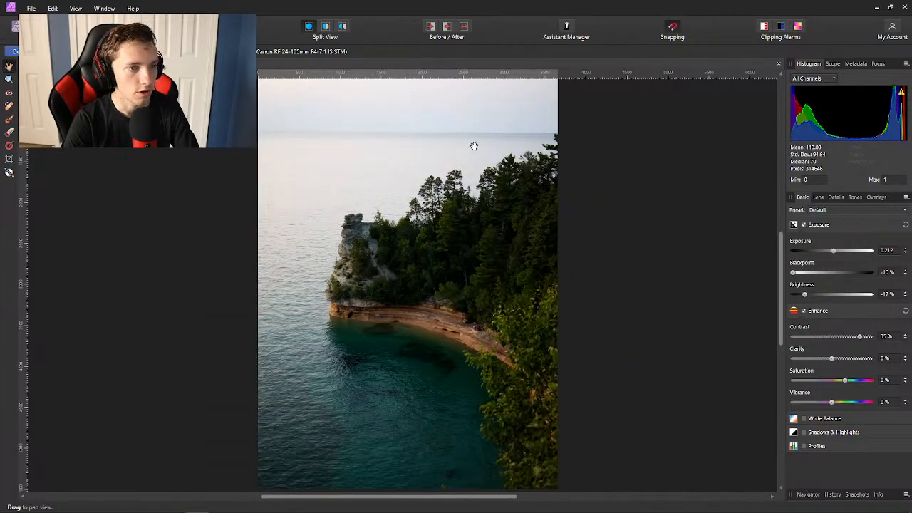
Lower the photo's exposure to 0.152 and check the effect on the whole image.
mouse_move(833, 253)
mouse_down()
mouse_move(816, 252)
mouse_move(834, 254)
mouse_up()
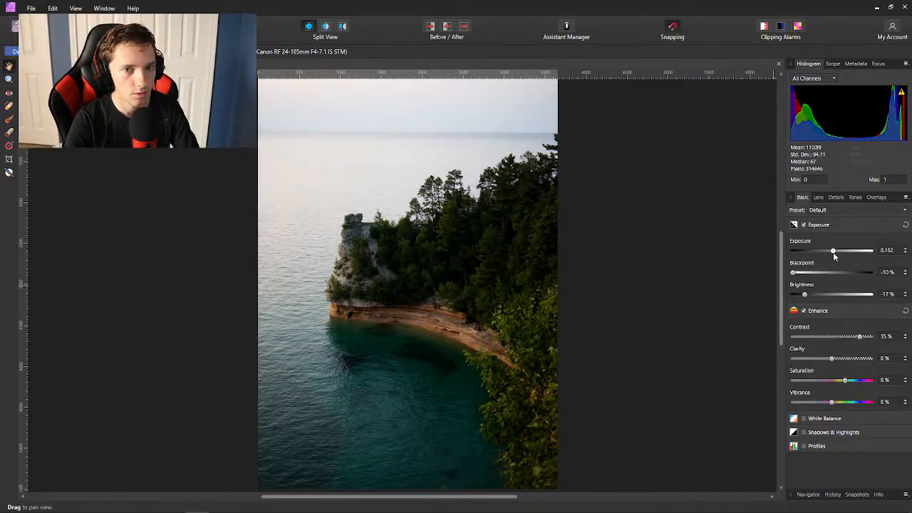
scroll(579, 283, down, 1)
scroll(579, 283, up, 1)
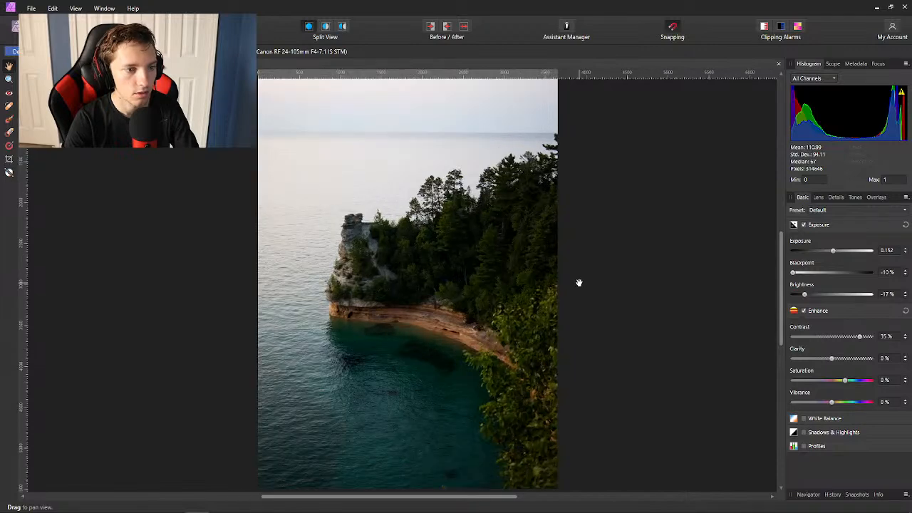
scroll(578, 282, down, 1)
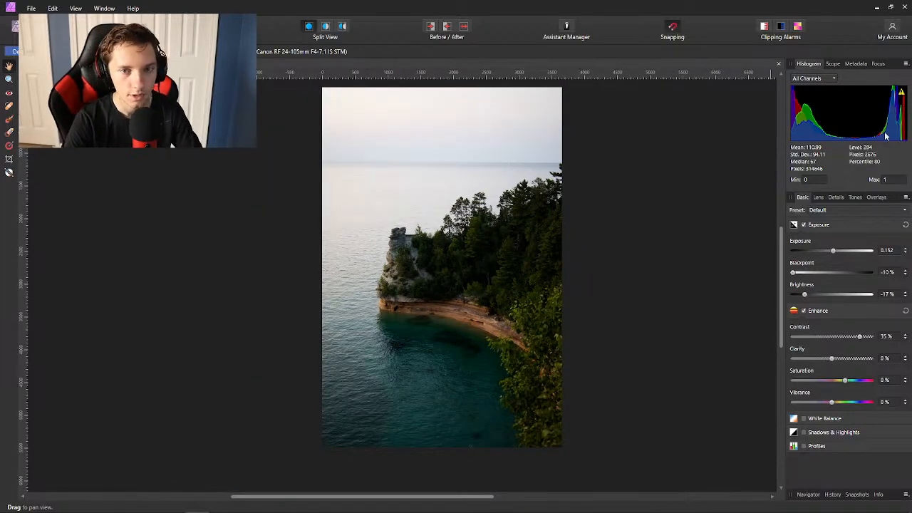
Compare the adjusted photo with the original, including the cliff and trees up close, by switching Exposure and Enhance off and back on.
click(803, 224)
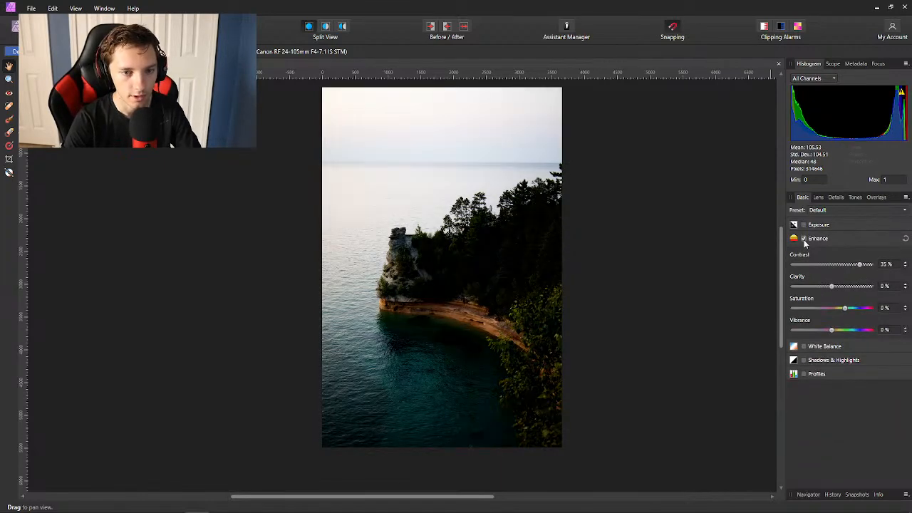
click(803, 238)
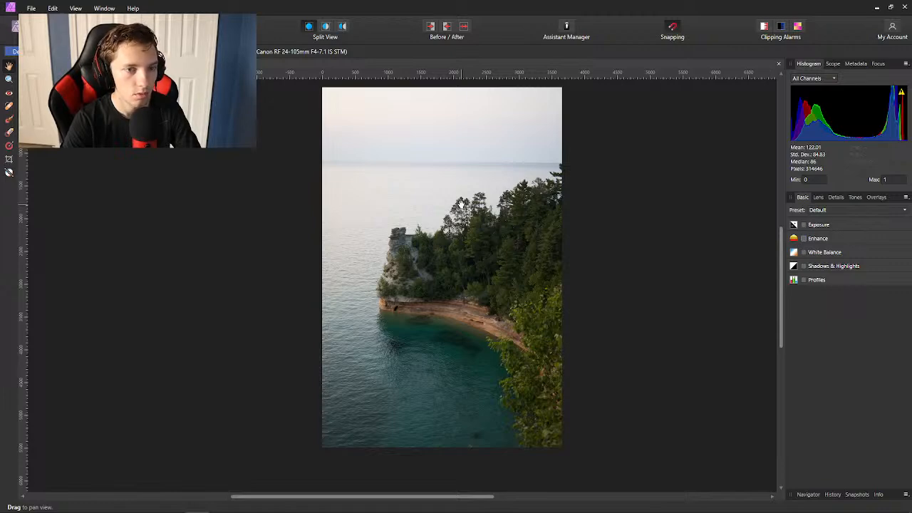
scroll(450, 267, up, 3)
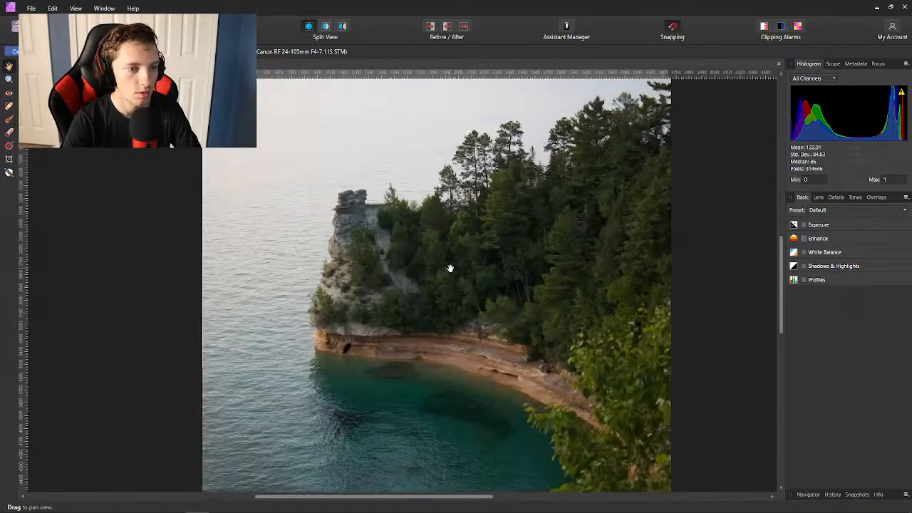
scroll(450, 269, down, 5)
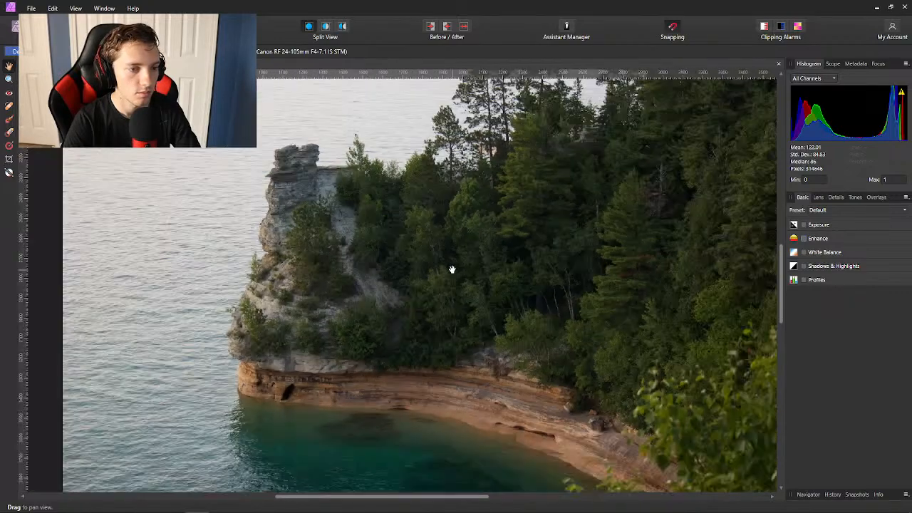
scroll(452, 269, up, 1)
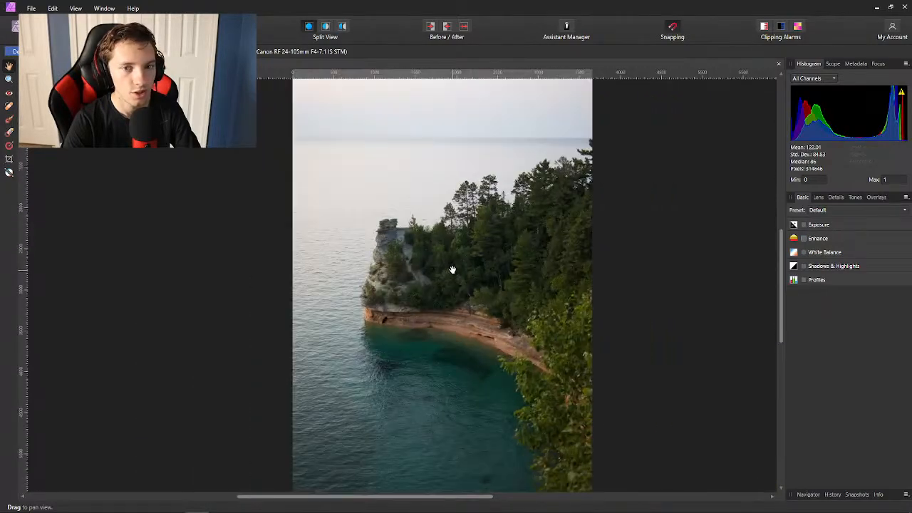
click(803, 238)
click(804, 225)
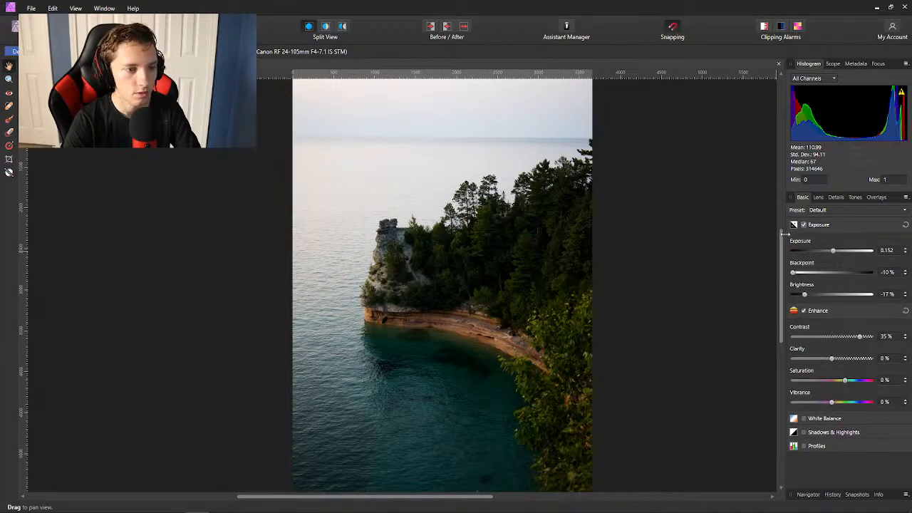
Switch off the Exposure and Enhance adjustments and develop the photo without them.
click(803, 225)
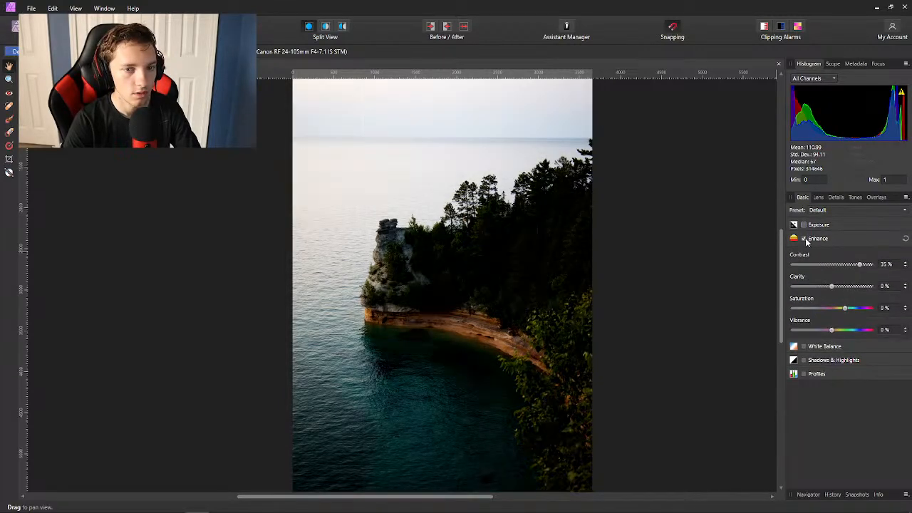
click(805, 239)
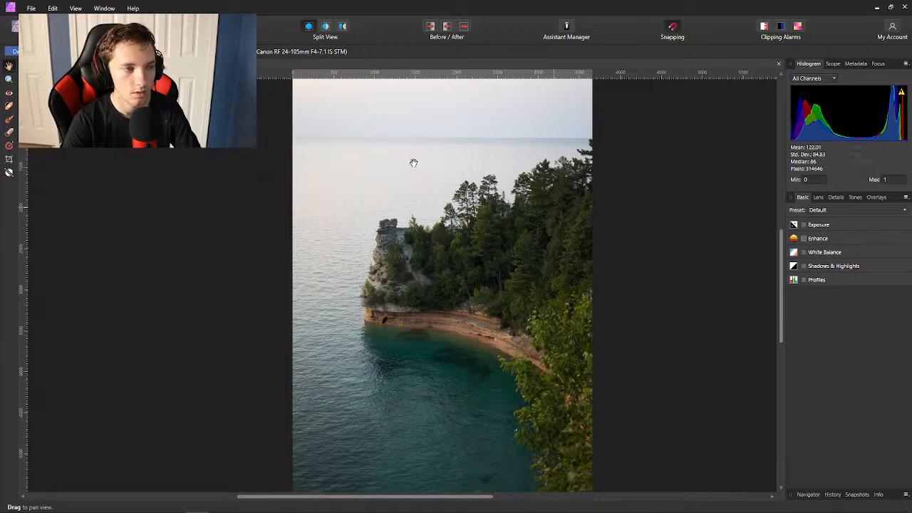
click(14, 53)
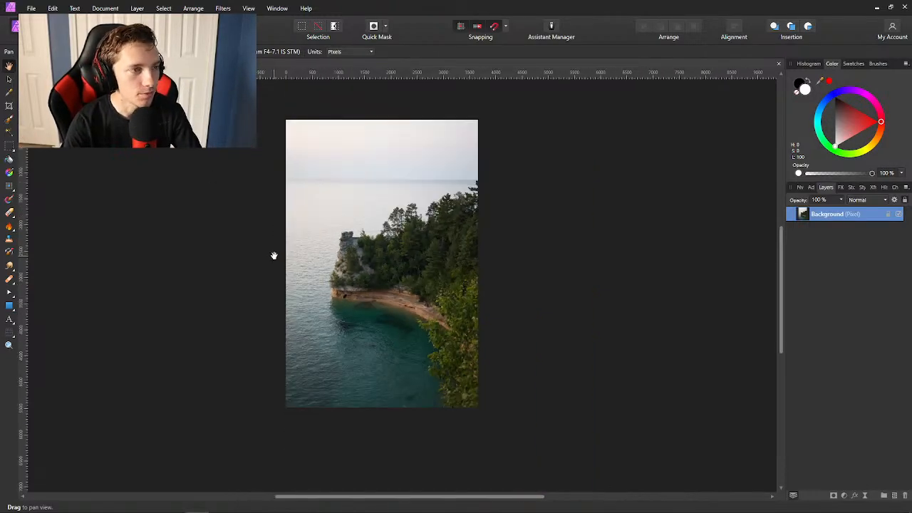
Examine the developed photo's cliff, trees and water up close and as a whole, and look through the available adjustments.
scroll(299, 259, up, 2)
scroll(493, 285, up, 3)
scroll(492, 286, up, 1)
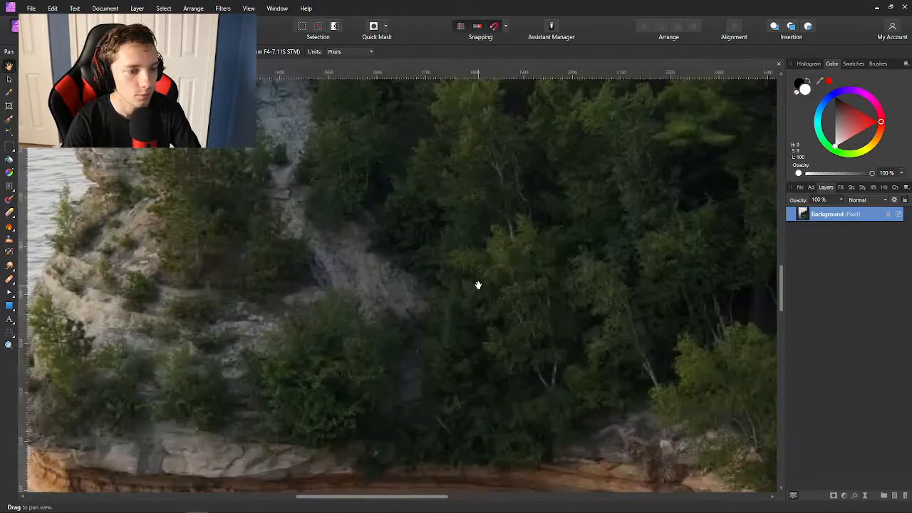
scroll(477, 286, down, 3)
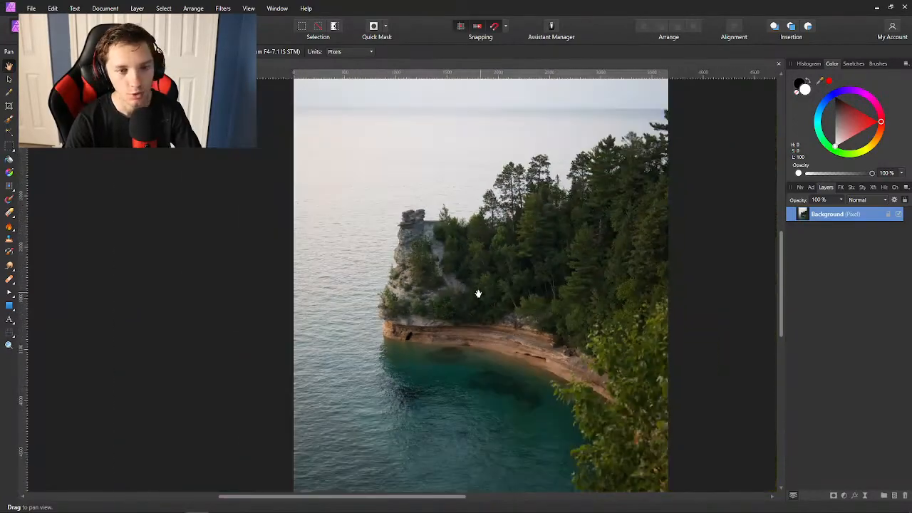
scroll(478, 286, right, 2)
scroll(478, 292, down, 2)
scroll(478, 293, up, 2)
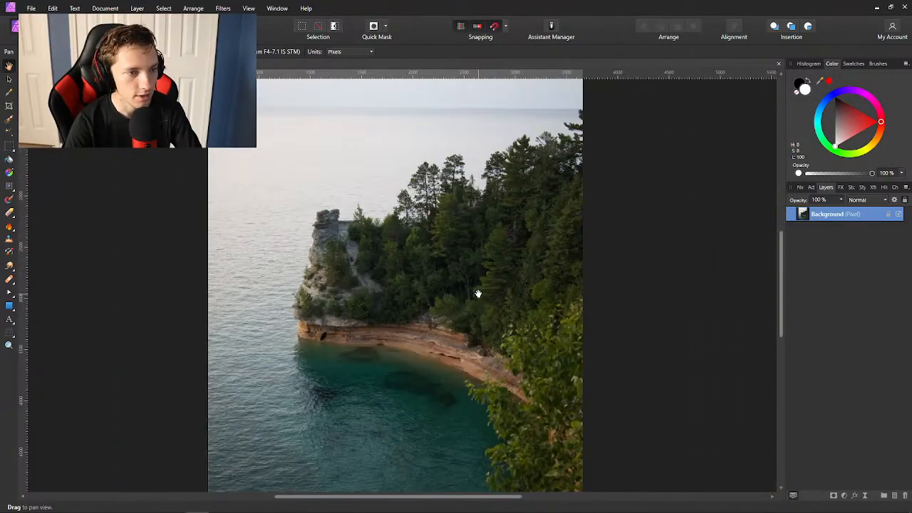
scroll(478, 293, down, 2)
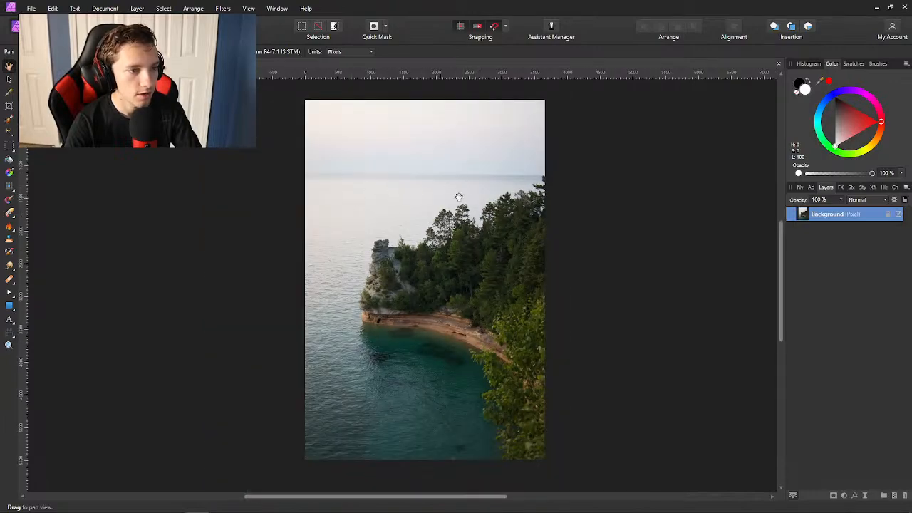
scroll(429, 266, up, 4)
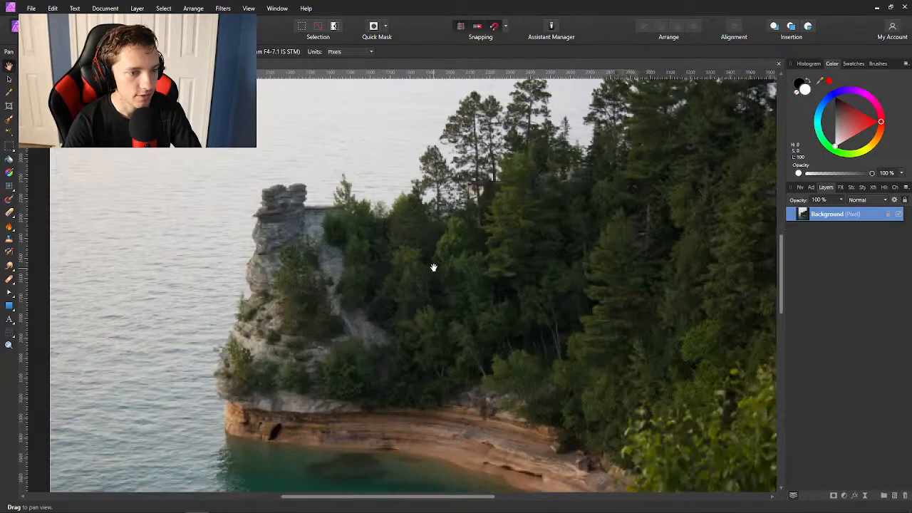
scroll(433, 268, down, 1)
scroll(433, 271, up, 2)
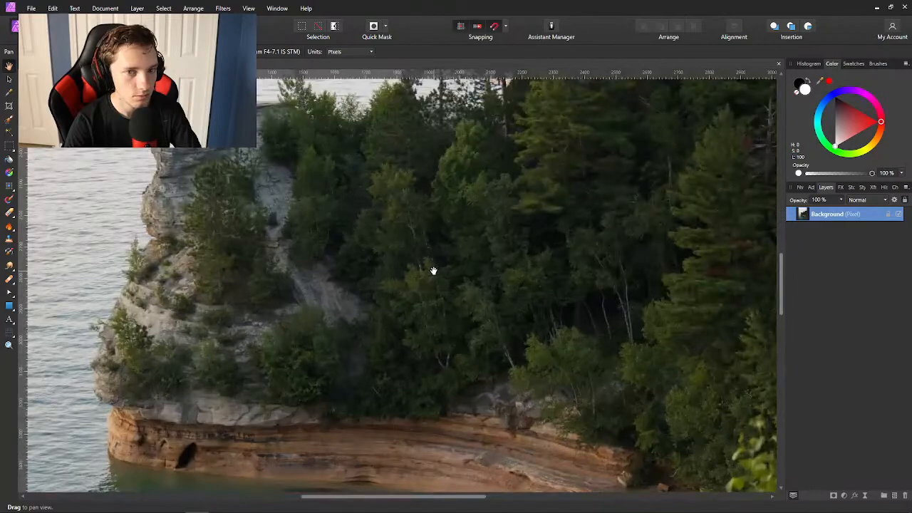
scroll(433, 272, down, 4)
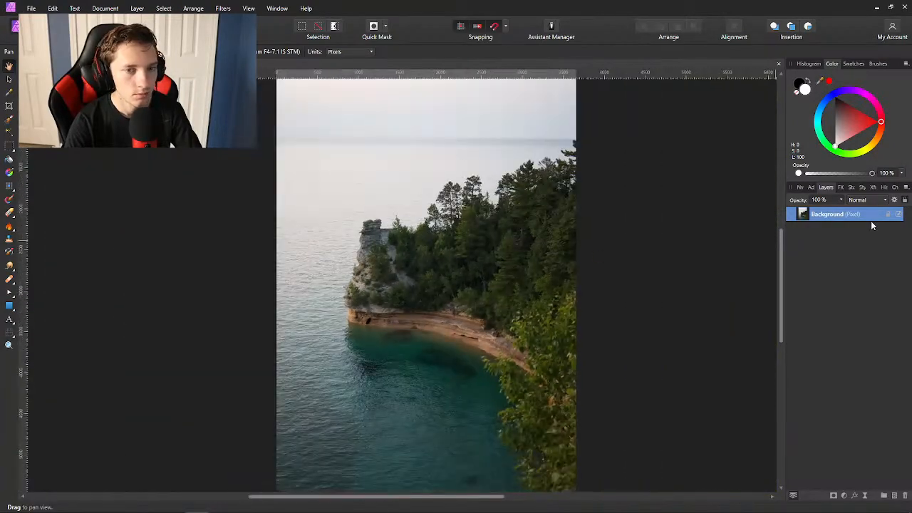
click(811, 188)
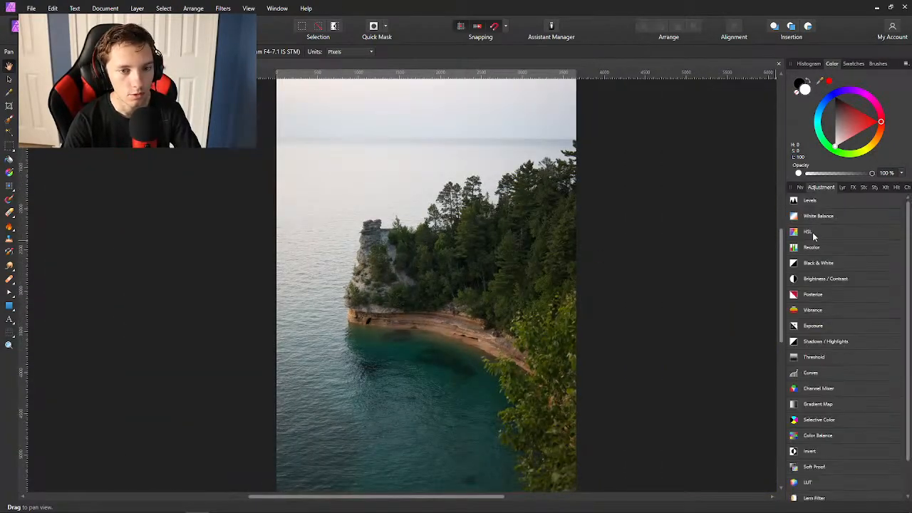
scroll(579, 268, down, 1)
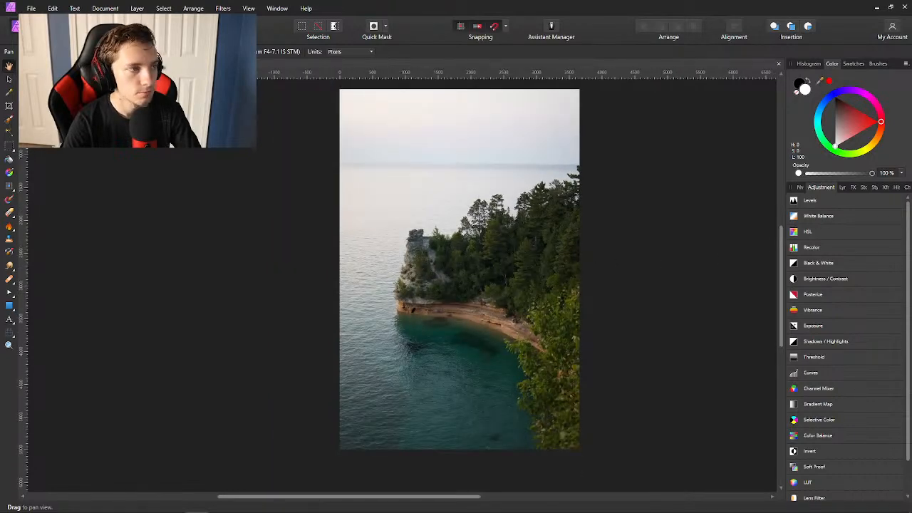
Resize the canvas to 2000 by 2500 px, keeping the top-left anchor.
click(102, 8)
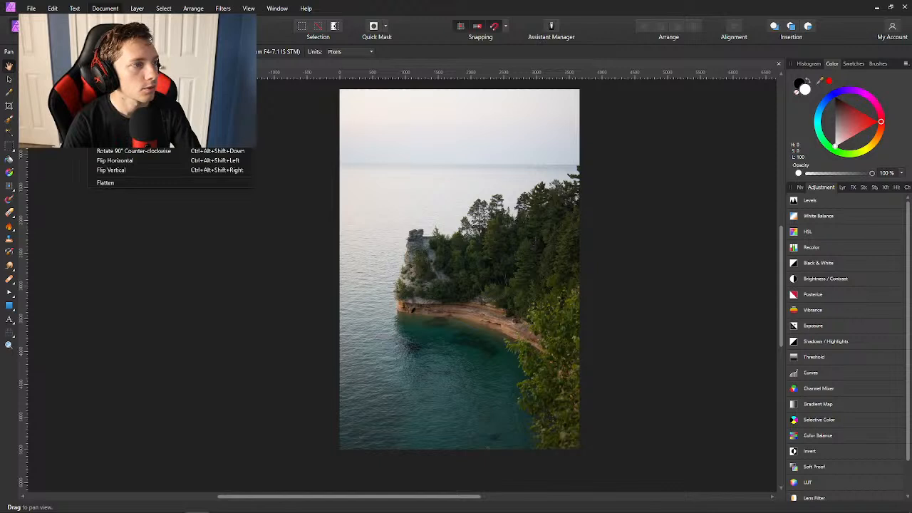
click(118, 109)
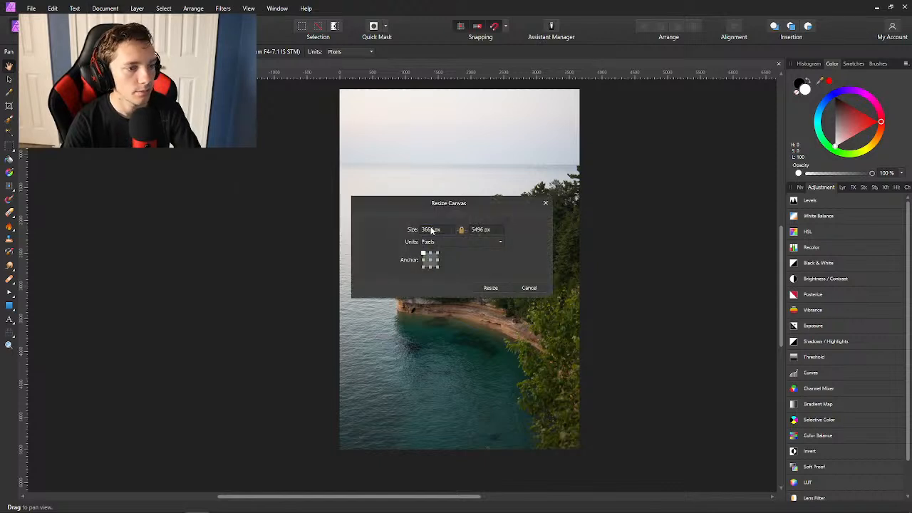
click(432, 229)
text(20)
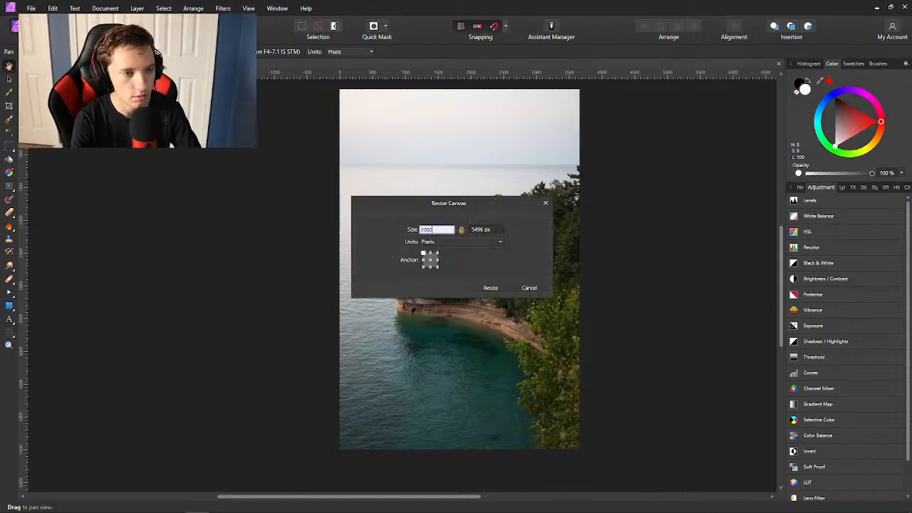
text(00)
key(Tab)
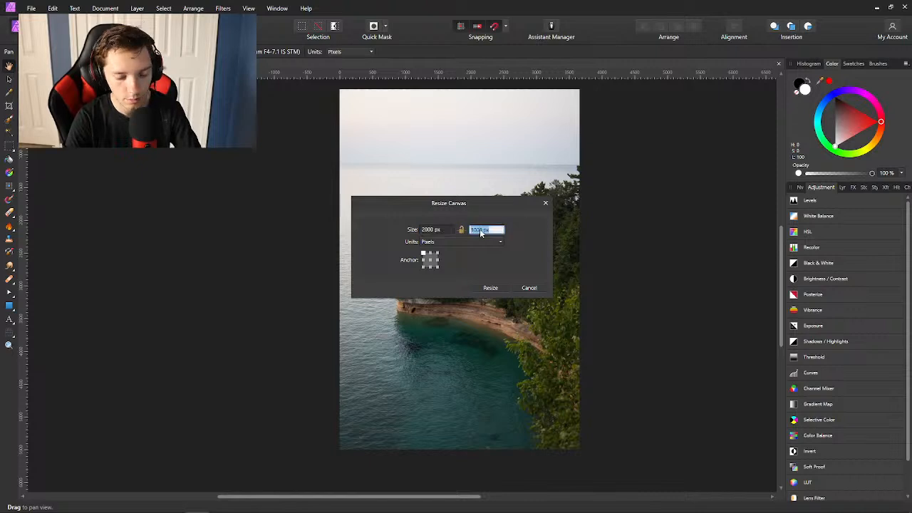
text(2500)
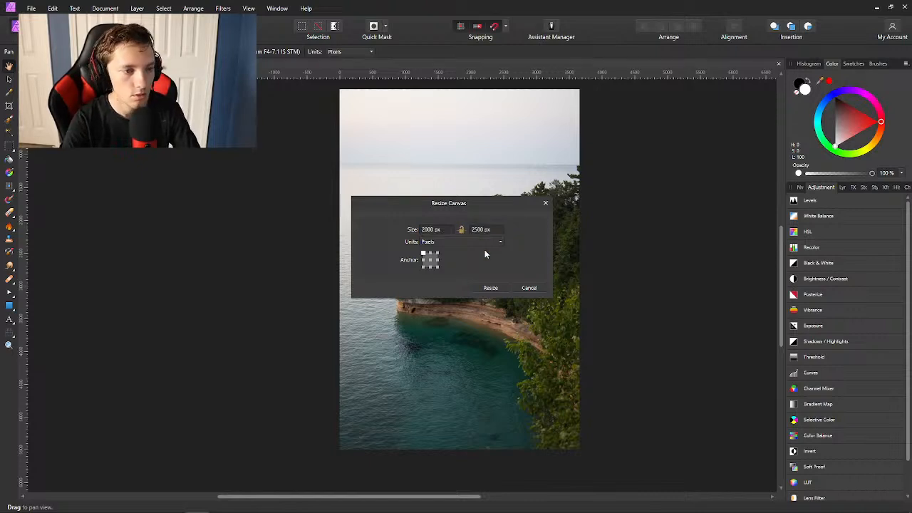
click(490, 287)
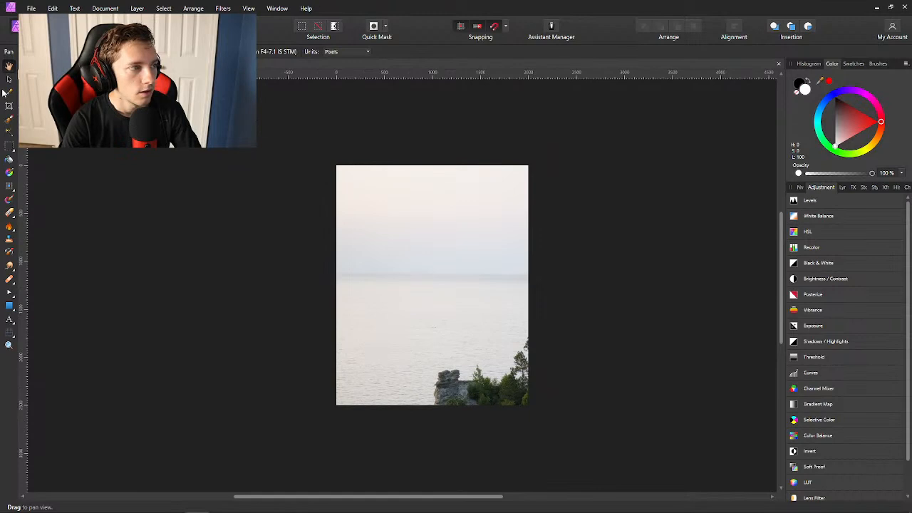
Unlock the Background layer and move the photo so that the cliff is centred vertically on the canvas.
key(v)
scroll(518, 271, down, 2)
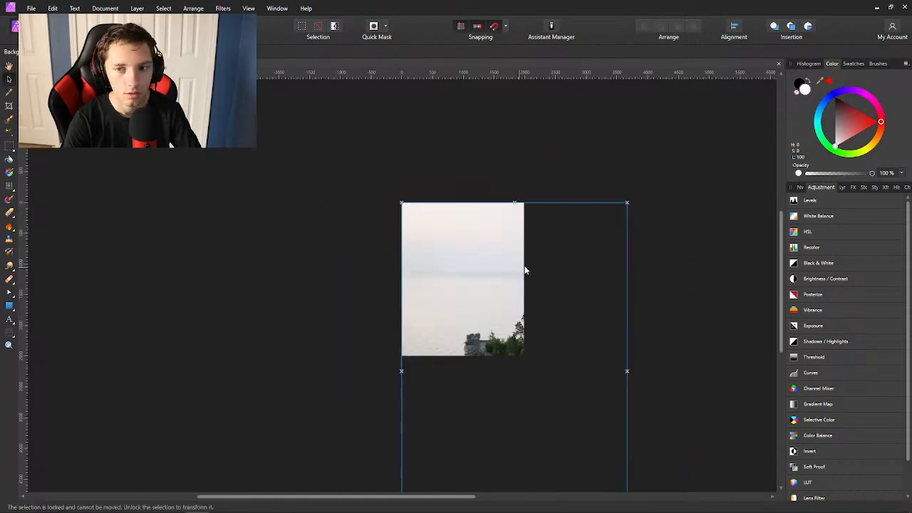
click(841, 187)
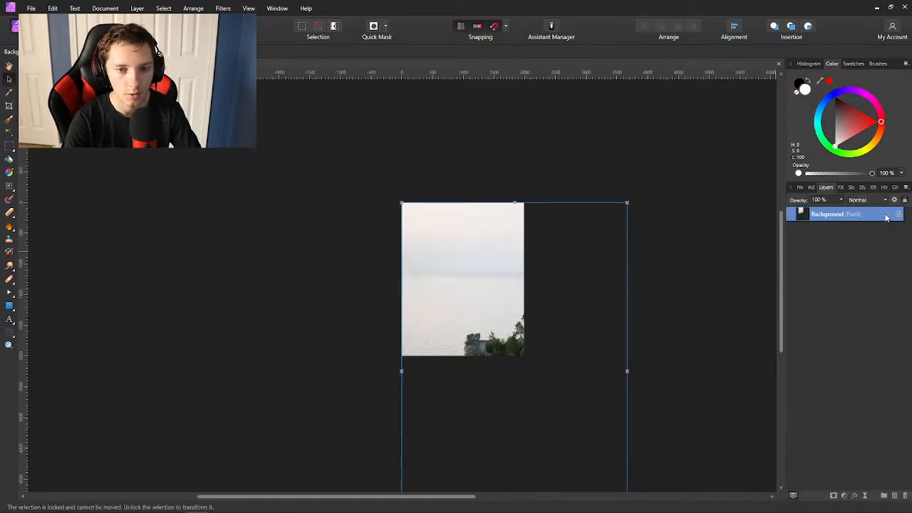
click(886, 214)
drag(570, 292, 510, 199)
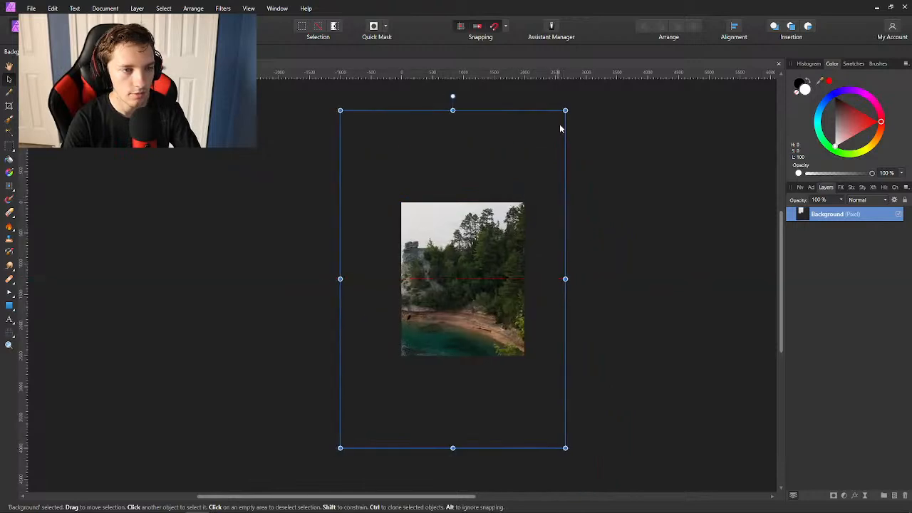
Scale the photo down until it is only slightly wider than the canvas, with the cliff, trees and horizon in frame.
drag(560, 129, 529, 166)
scroll(468, 228, up, 2)
scroll(466, 226, down, 1)
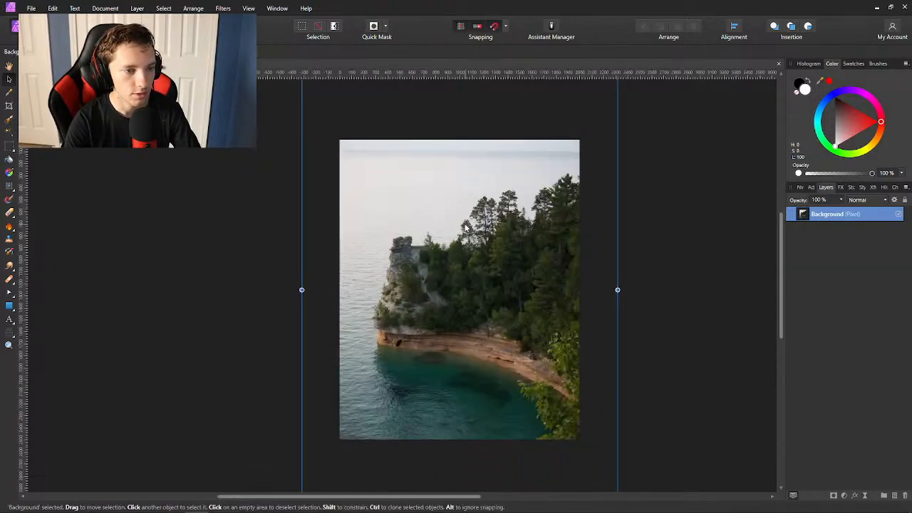
scroll(465, 227, down, 1)
scroll(465, 228, up, 1)
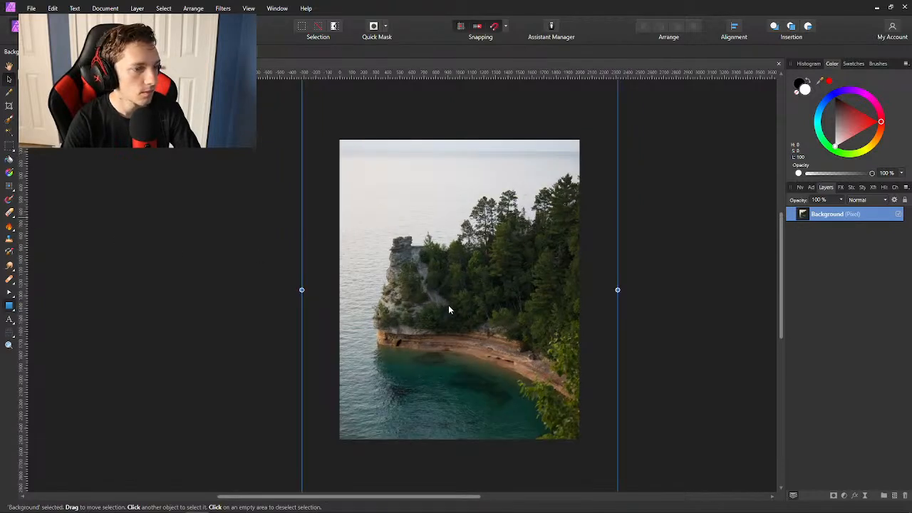
Draw a full-width square centred on the canvas and give it a black stroke thick enough to fill the strips above and below.
key(m)
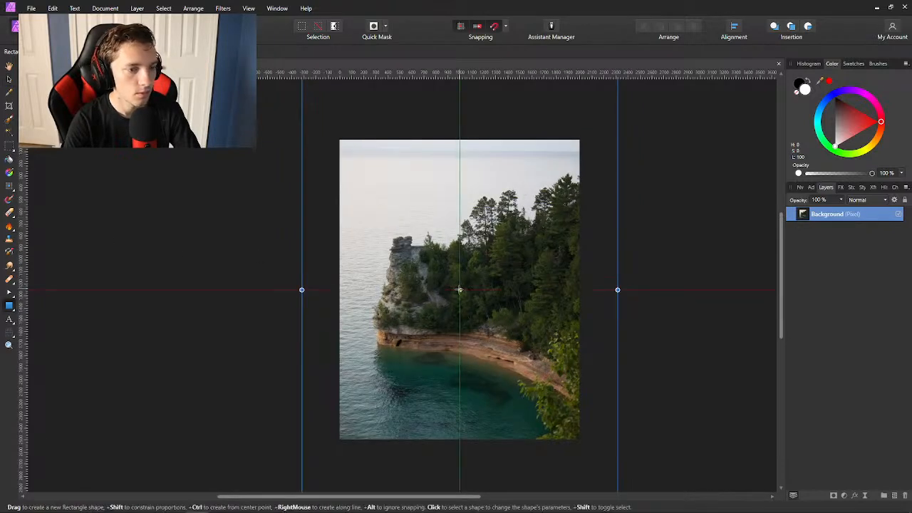
drag(460, 290, 337, 170)
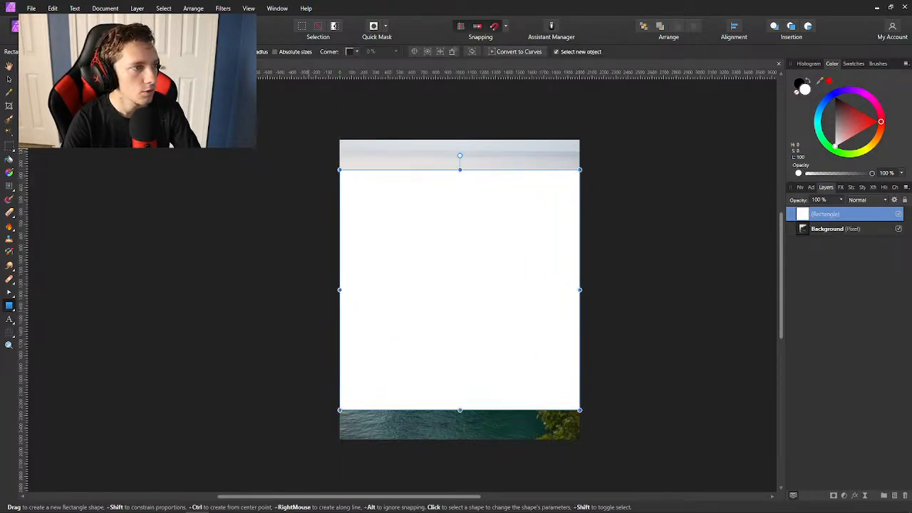
click(116, 51)
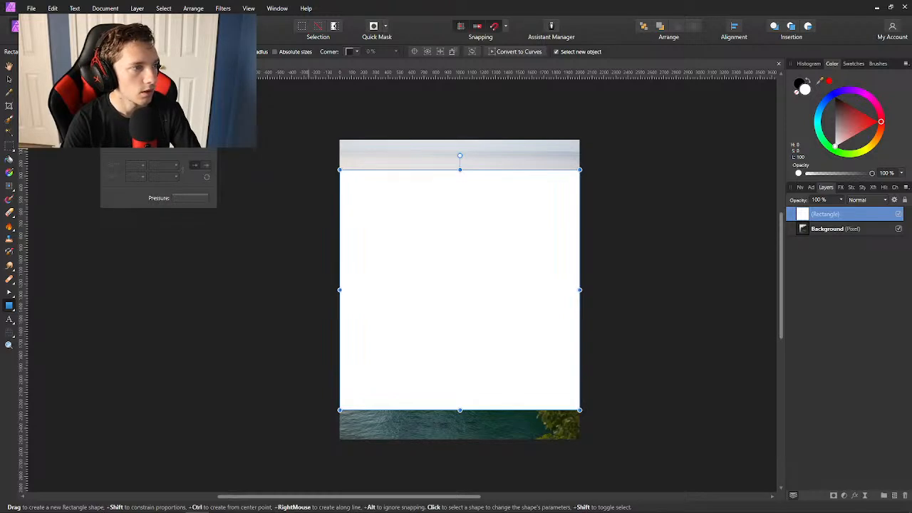
click(171, 145)
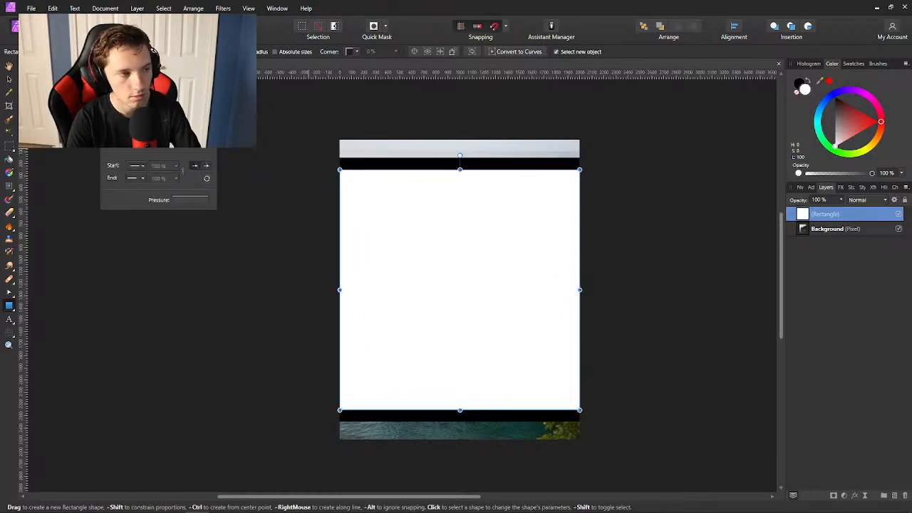
key(Return)
Remove the white fill from the square so only its black outline remains, and deselect it.
click(62, 51)
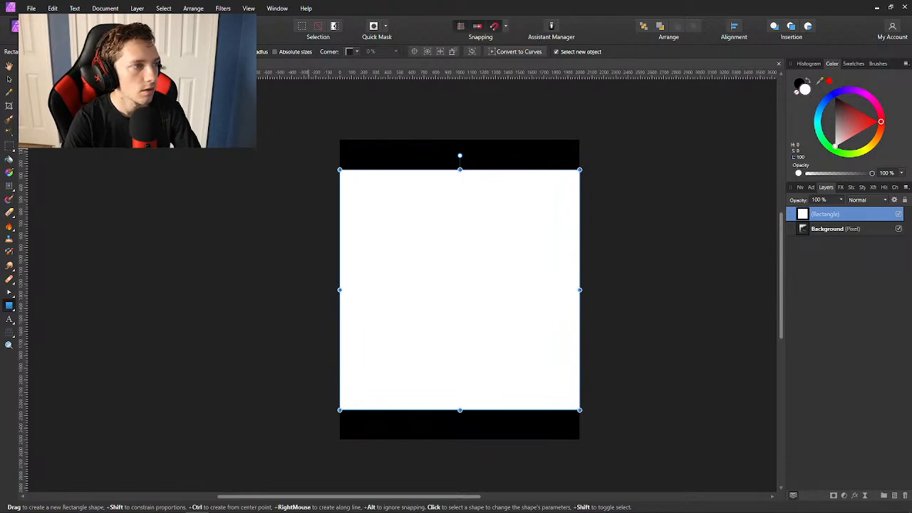
click(16, 69)
click(329, 116)
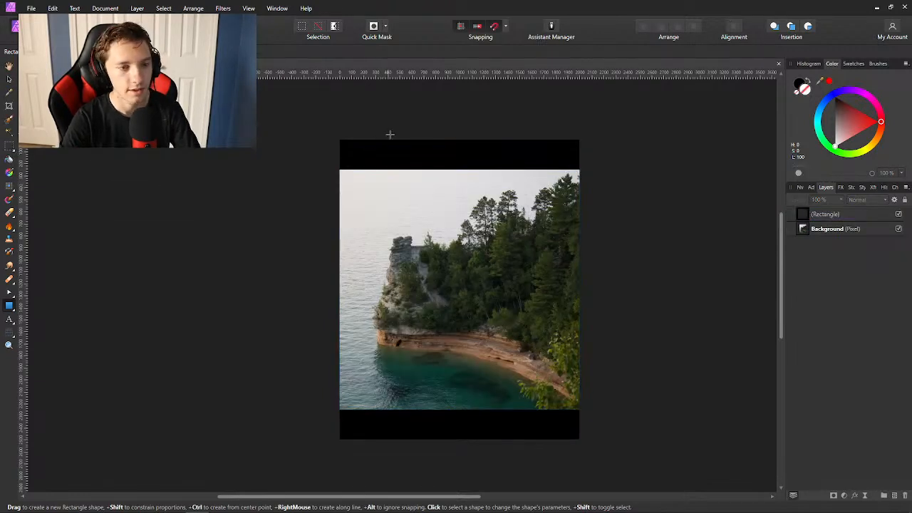
Scale the Background photo down to slightly wider than the canvas and reposition it centred horizontally behind the black frame.
click(9, 79)
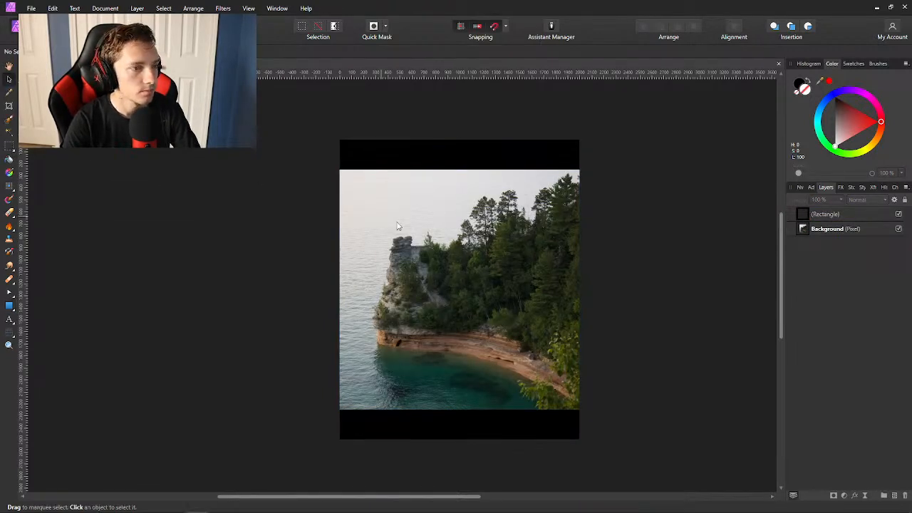
click(399, 225)
scroll(509, 252, down, 1)
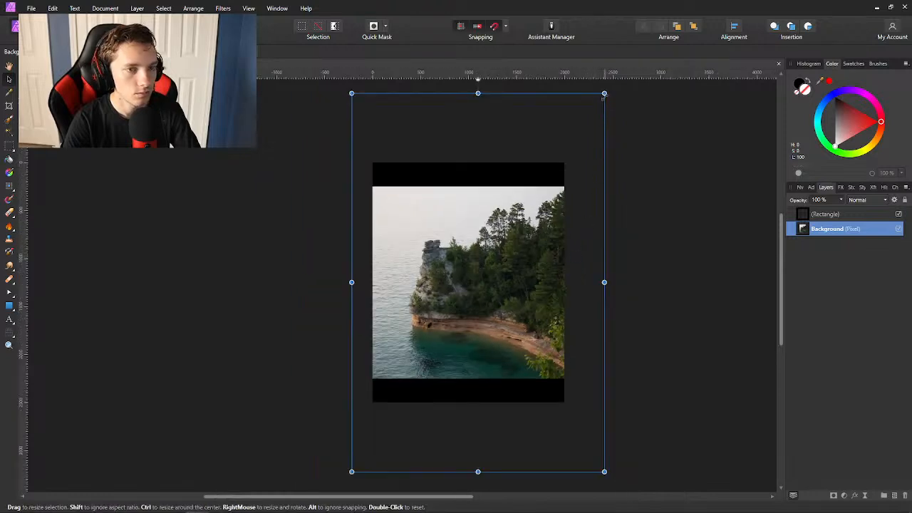
drag(604, 94, 582, 119)
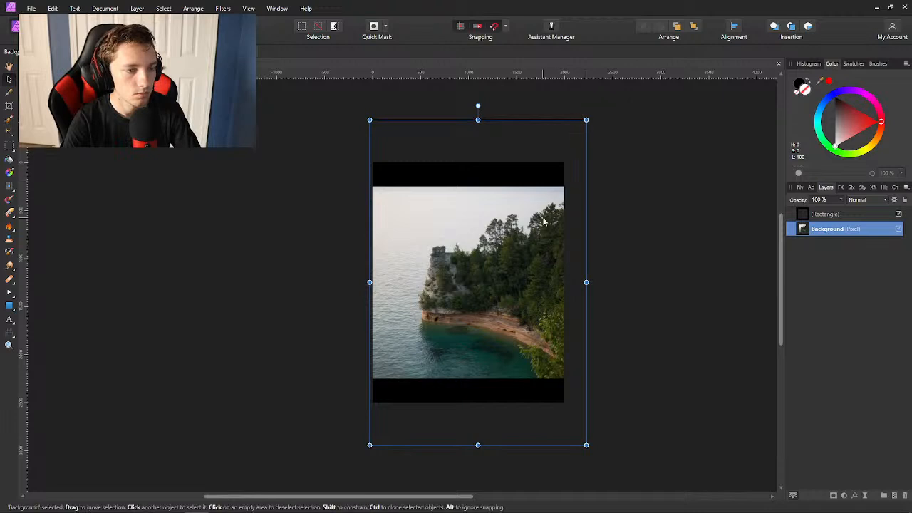
drag(545, 221, 536, 217)
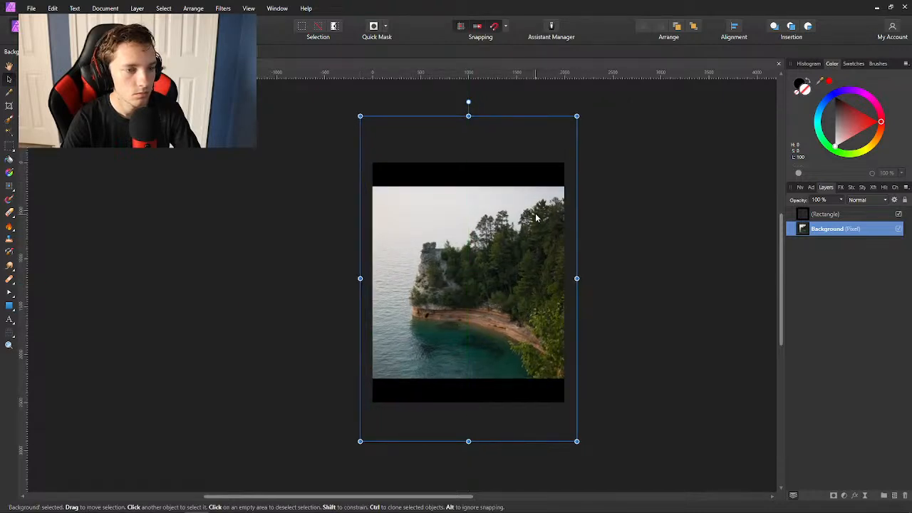
mouse_move(535, 141)
mouse_down()
mouse_move(533, 150)
mouse_move(531, 128)
mouse_move(531, 145)
mouse_up()
key(Escape)
scroll(531, 224, up, 1)
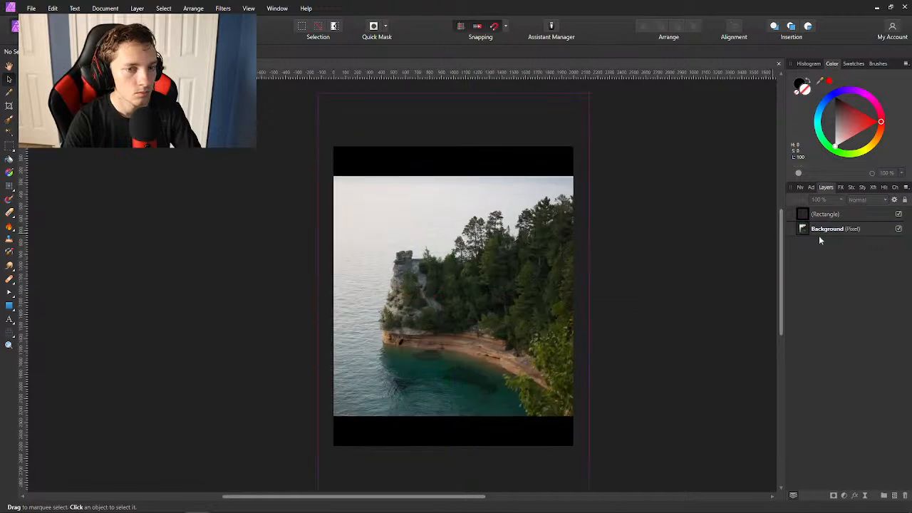
Compare the composition with and without the black frame, and examine the cliff, trees and shoreline up close.
click(898, 214)
click(900, 215)
click(900, 216)
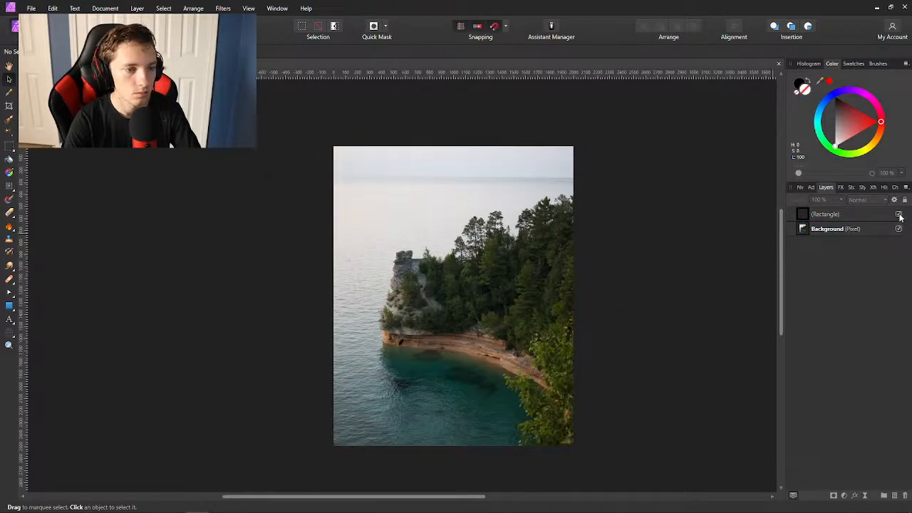
click(899, 215)
scroll(489, 289, up, 3)
scroll(479, 288, left, 2)
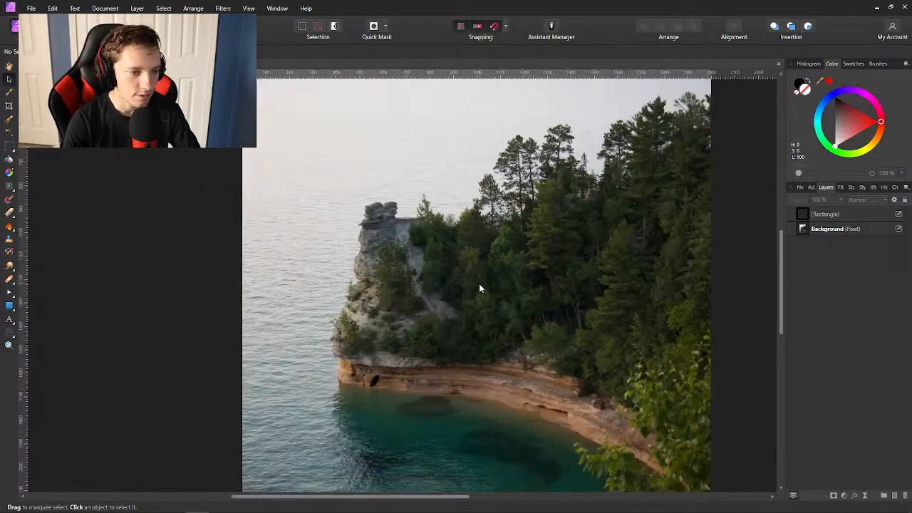
scroll(478, 283, down, 1)
scroll(603, 341, up, 1)
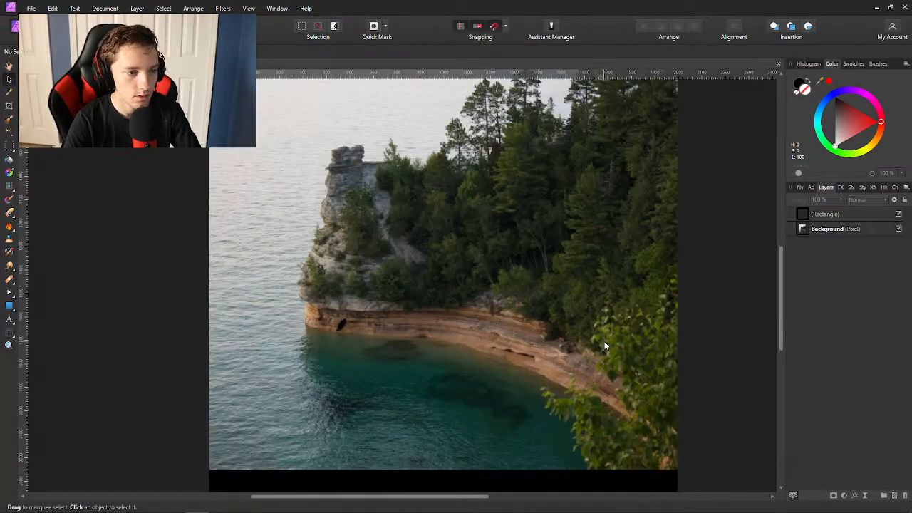
scroll(604, 341, down, 1)
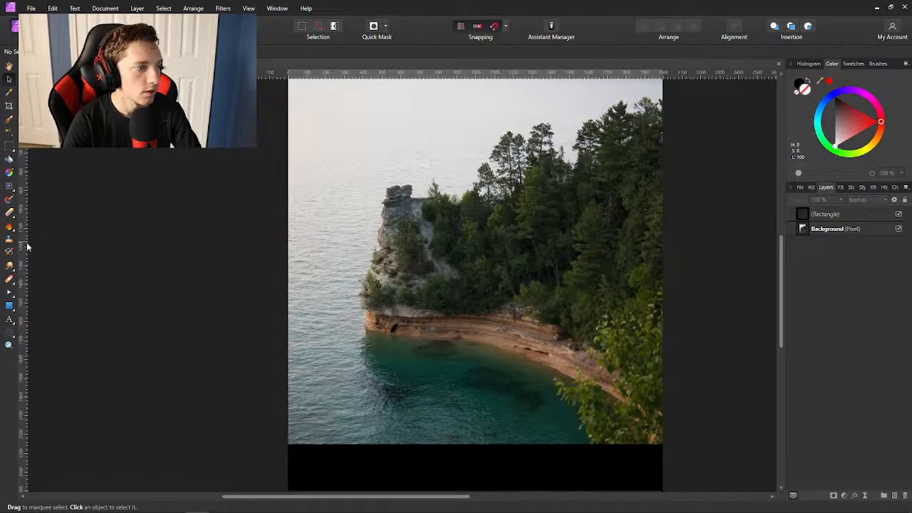
drag(24, 247, 78, 244)
drag(361, 238, 390, 237)
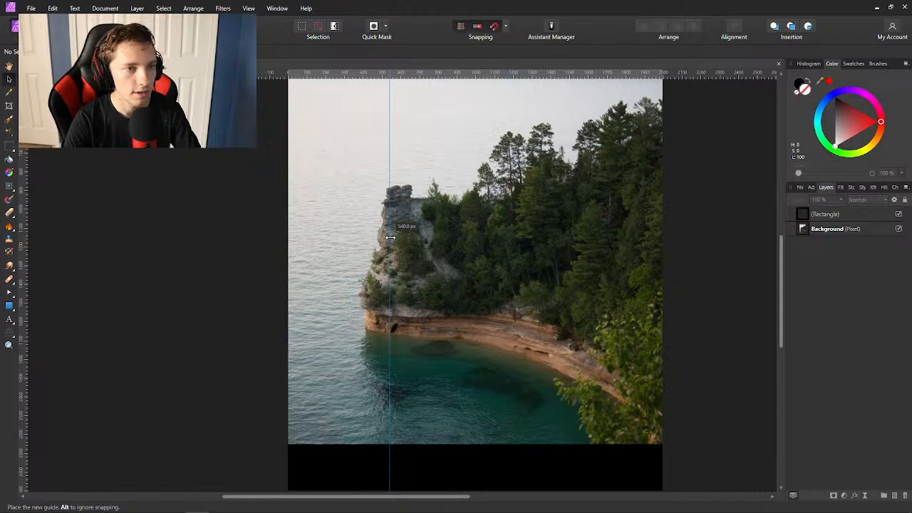
drag(437, 237, 412, 248)
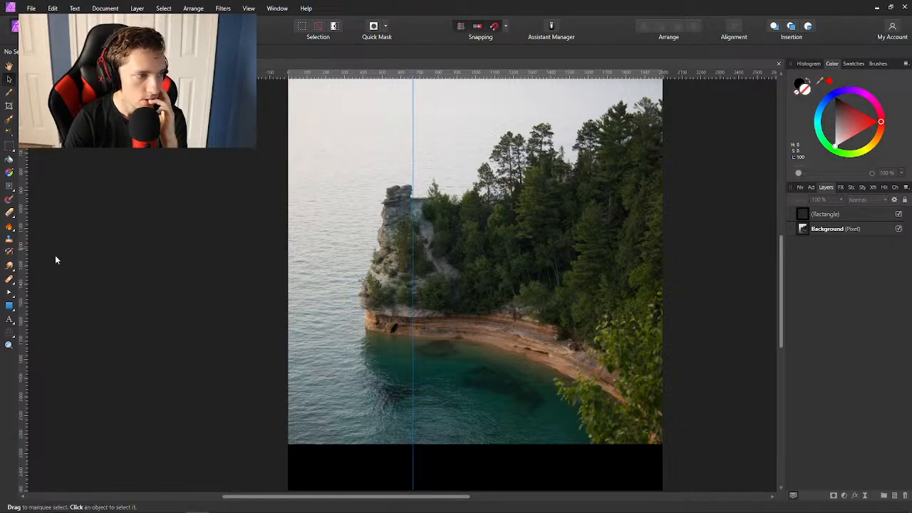
drag(26, 277, 747, 221)
drag(413, 240, 252, 242)
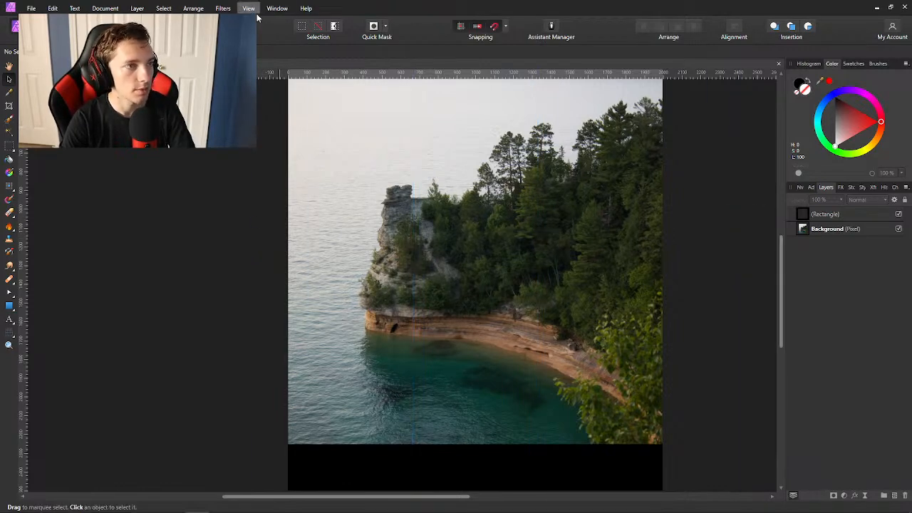
Open the Grid and Snapping Axis settings and switch the grid to Advanced mode.
click(248, 8)
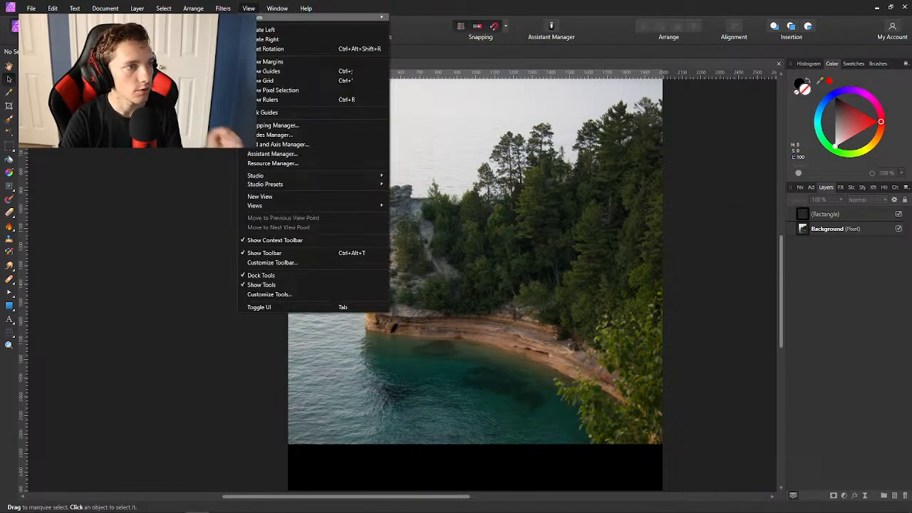
click(290, 145)
click(400, 202)
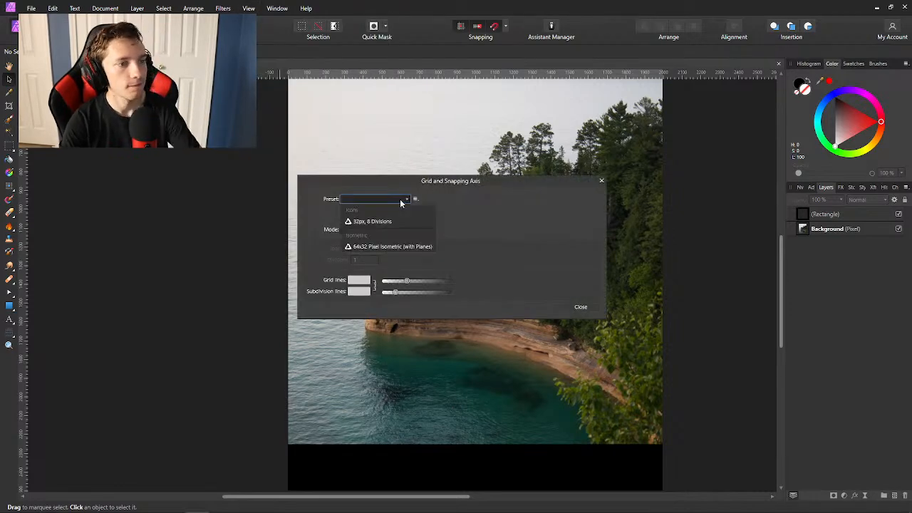
click(447, 217)
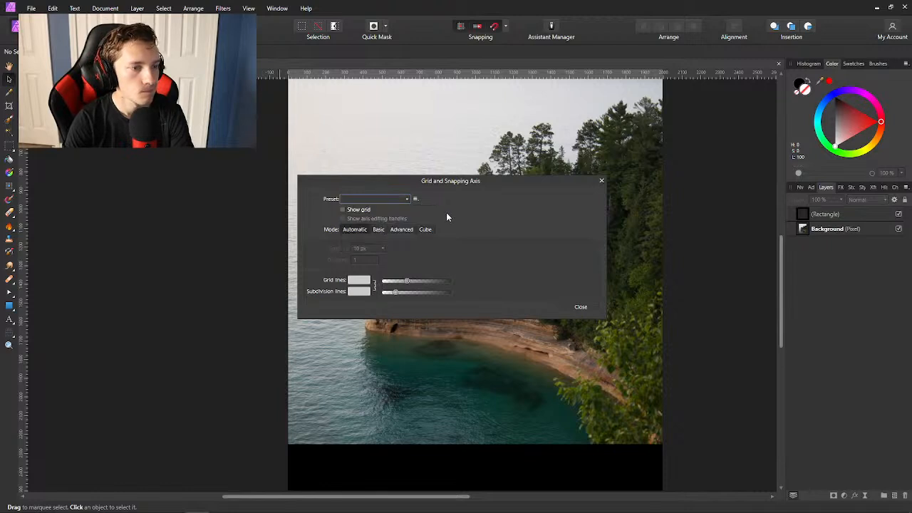
click(398, 229)
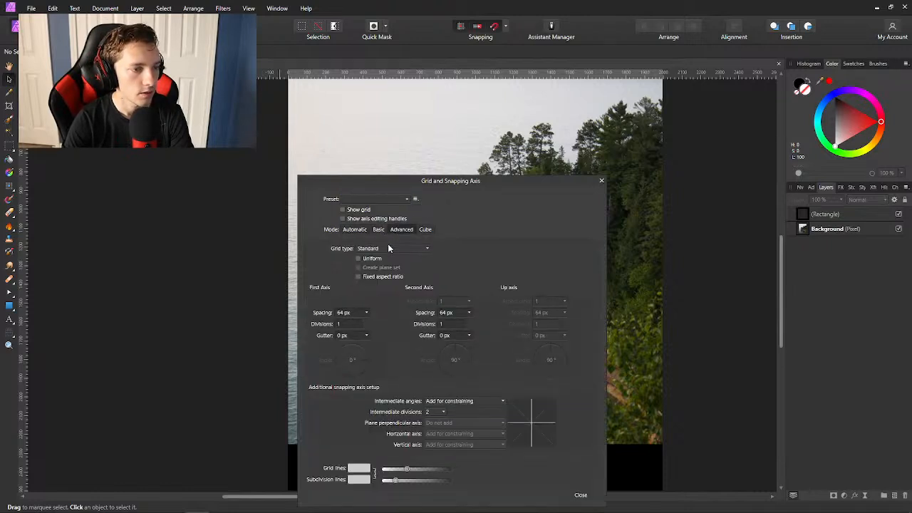
Set the grid's first axis spacing to 2500/3 px and its divisions to 2.
click(348, 313)
text(2560)
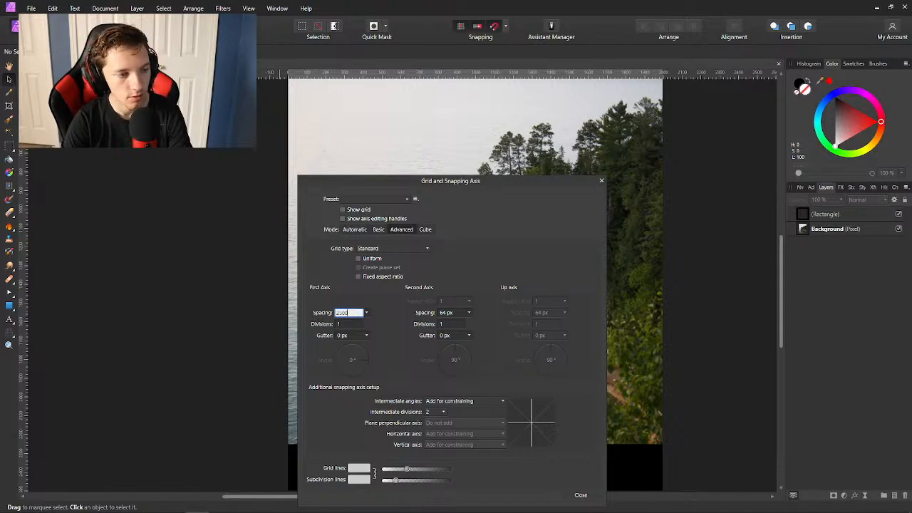
text(/2)
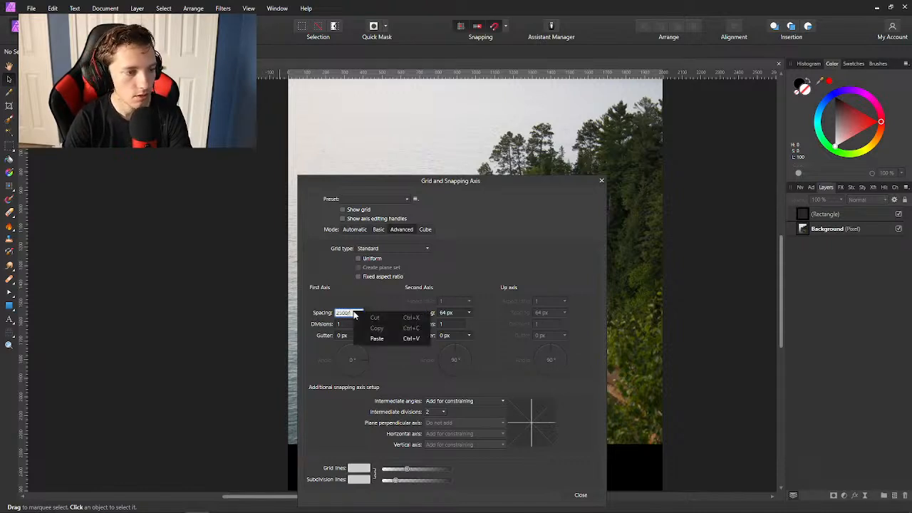
key(Return)
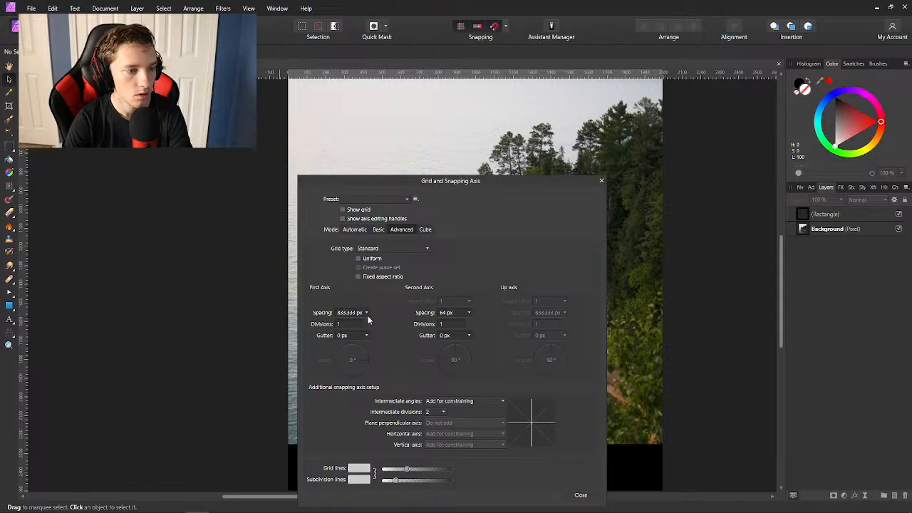
click(359, 325)
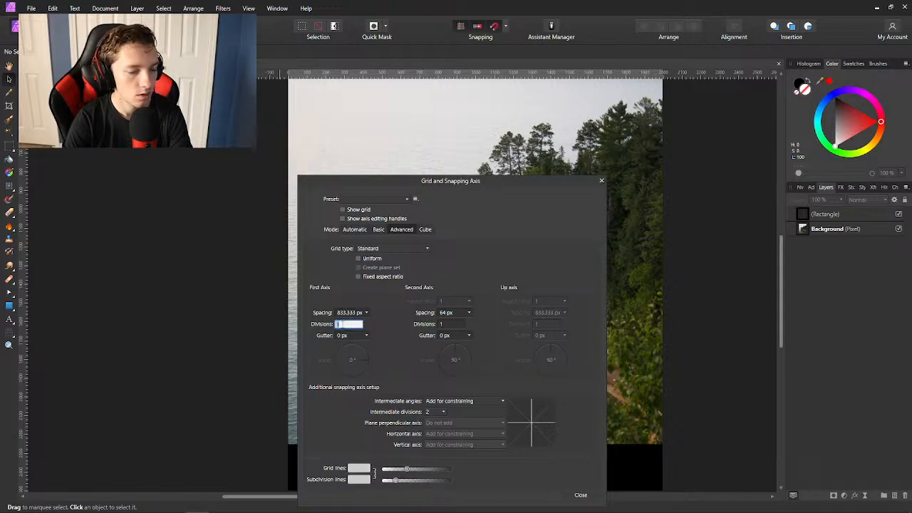
text(2)
key(Return)
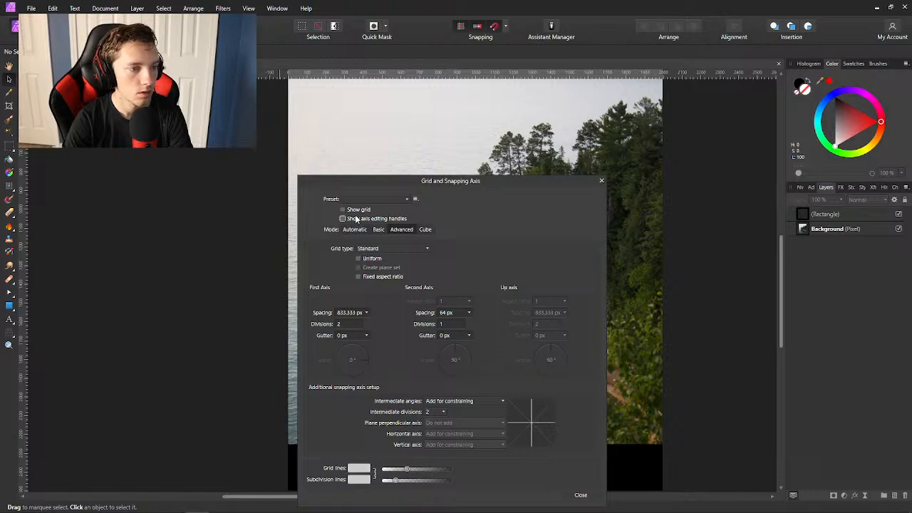
Show the grid and set its second axis spacing to 2500/3 px.
click(343, 210)
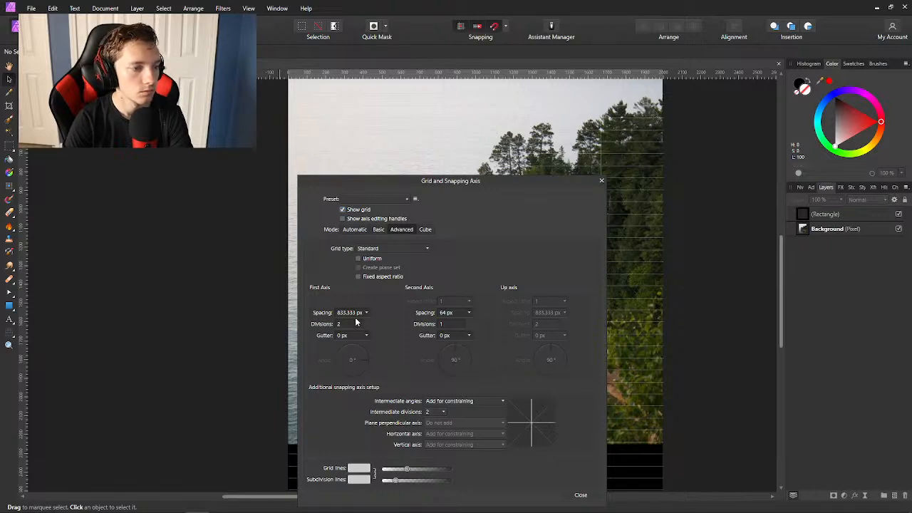
click(447, 314)
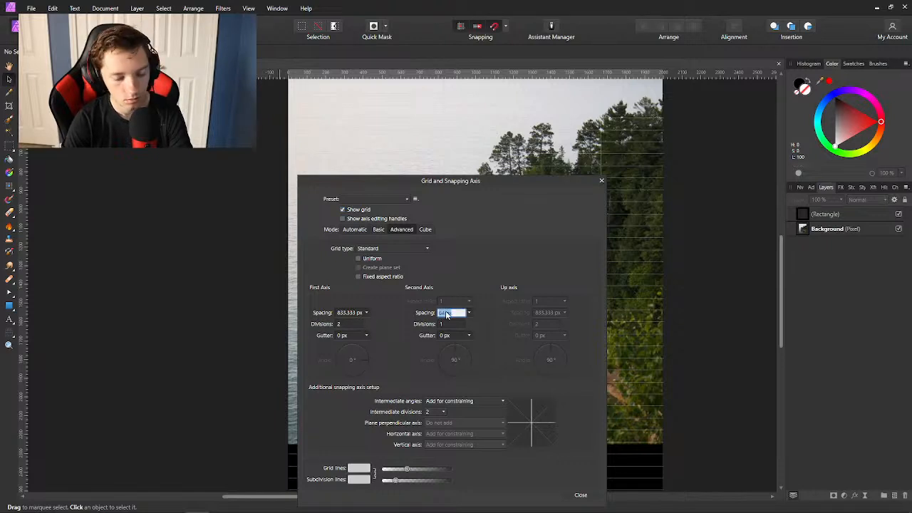
text(2000/3)
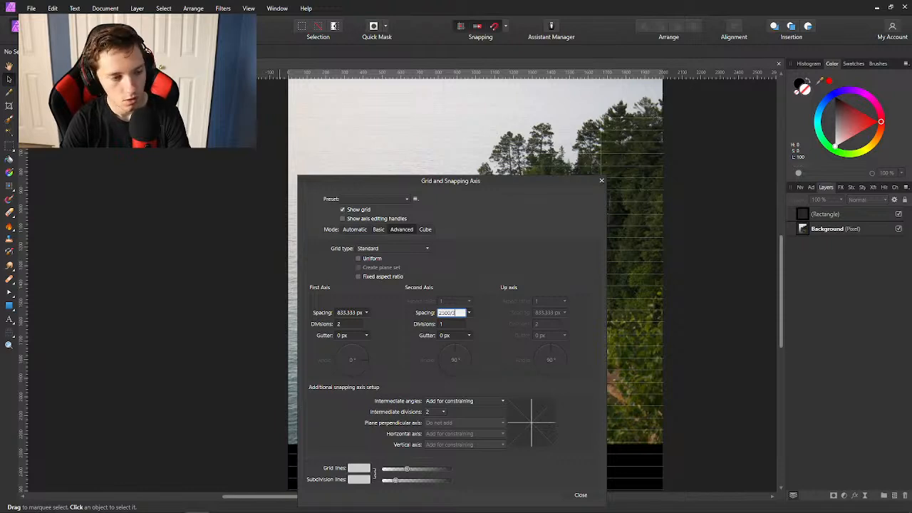
key(Return)
Set the grid's first axis spacing to 2000/3 px and its divisions to 1.
click(349, 312)
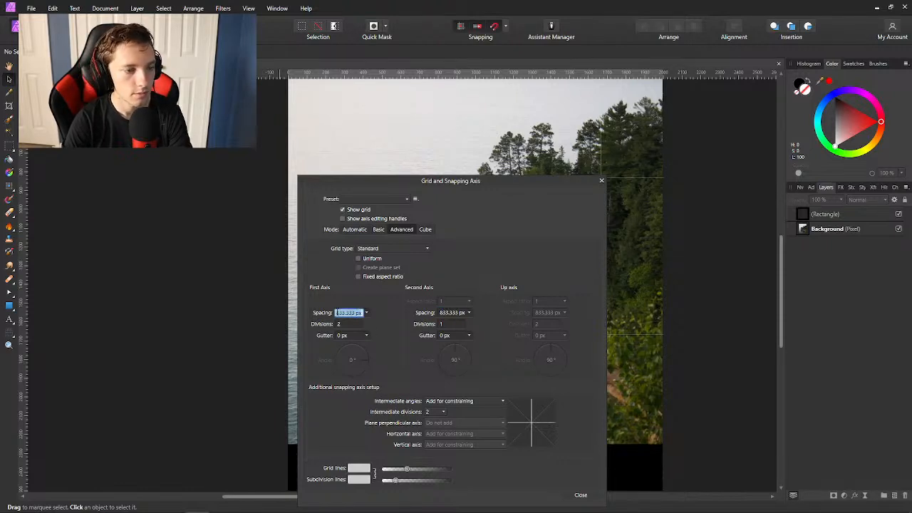
text(2000/3)
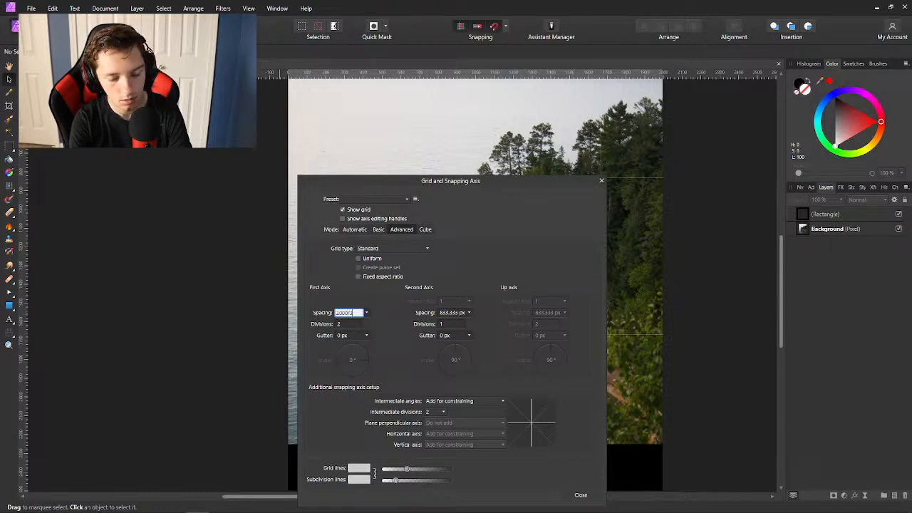
key(Return)
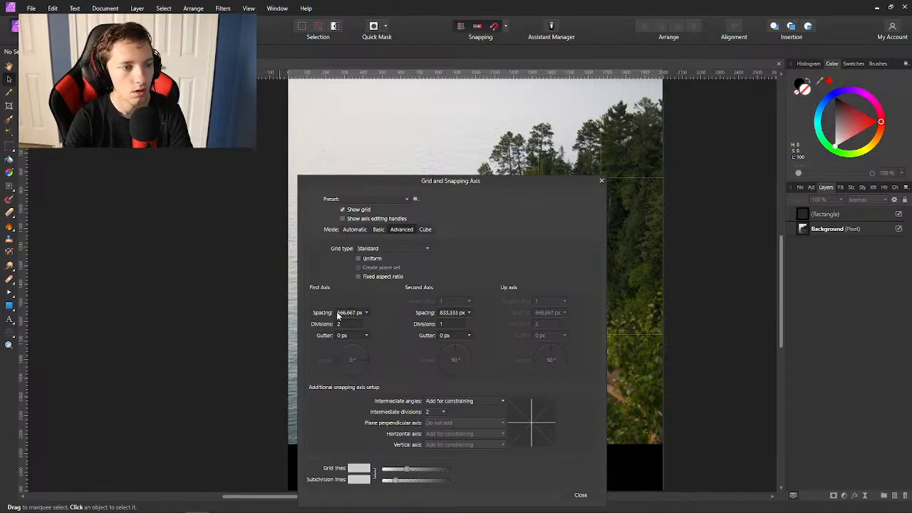
click(349, 324)
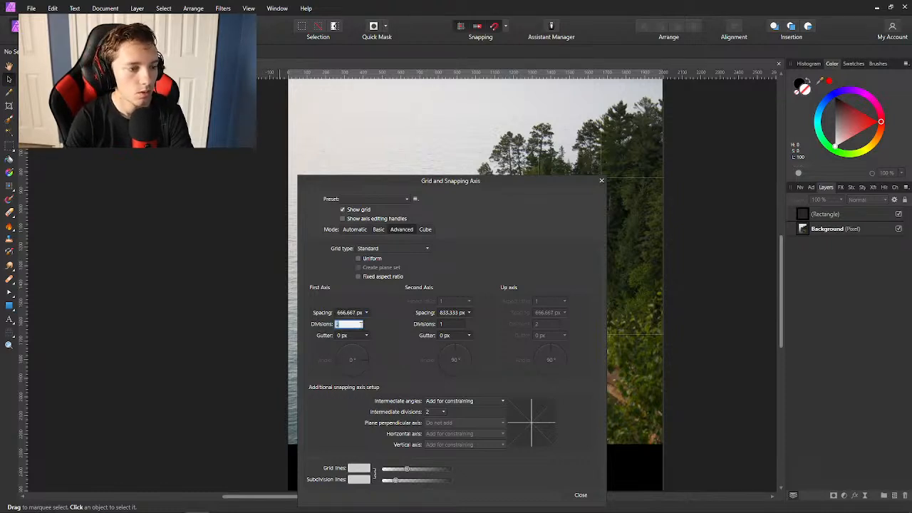
text(1)
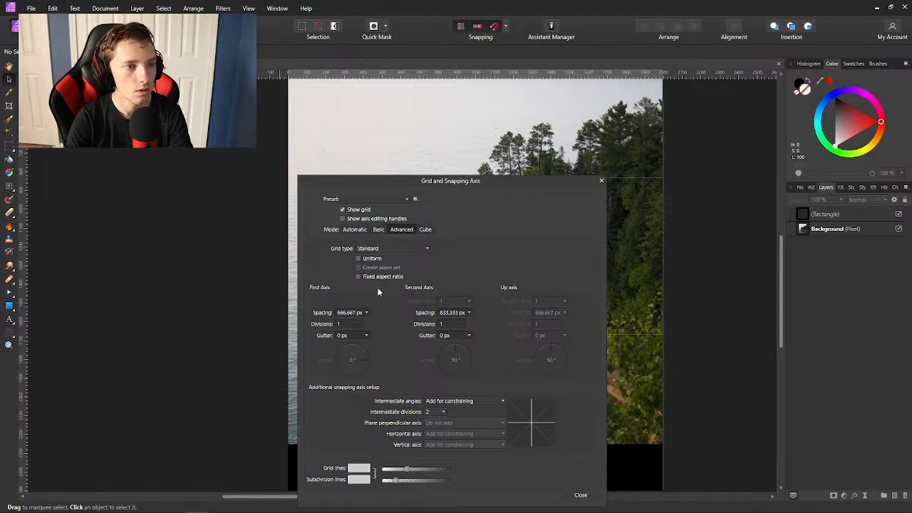
Examine how the cliff photo lines up with the thirds grid and close the grid settings.
drag(487, 185, 163, 270)
drag(163, 270, 170, 265)
scroll(418, 323, down, 2)
scroll(417, 324, up, 3)
scroll(417, 323, up, 2)
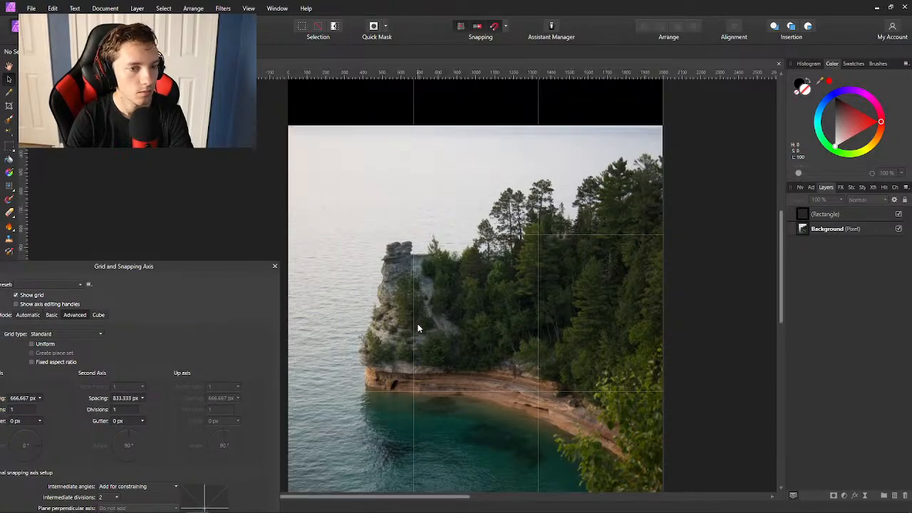
scroll(417, 324, down, 3)
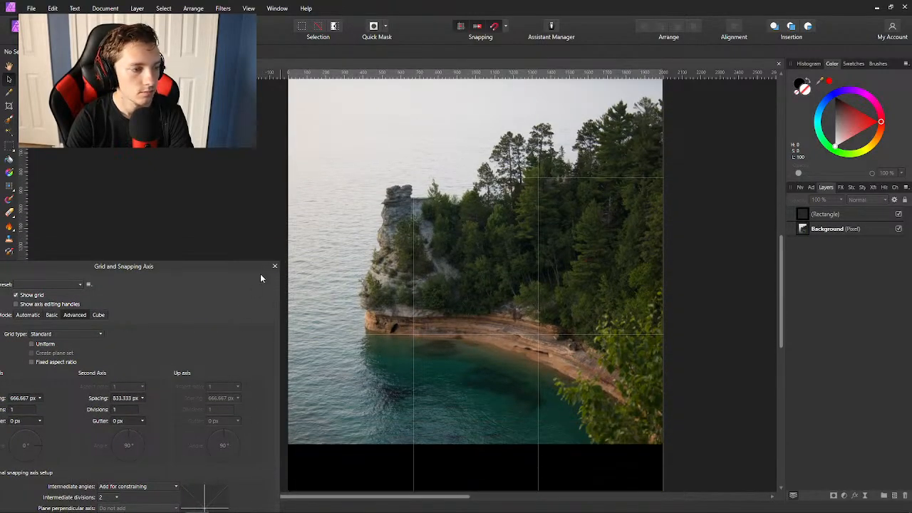
drag(260, 273, 321, 125)
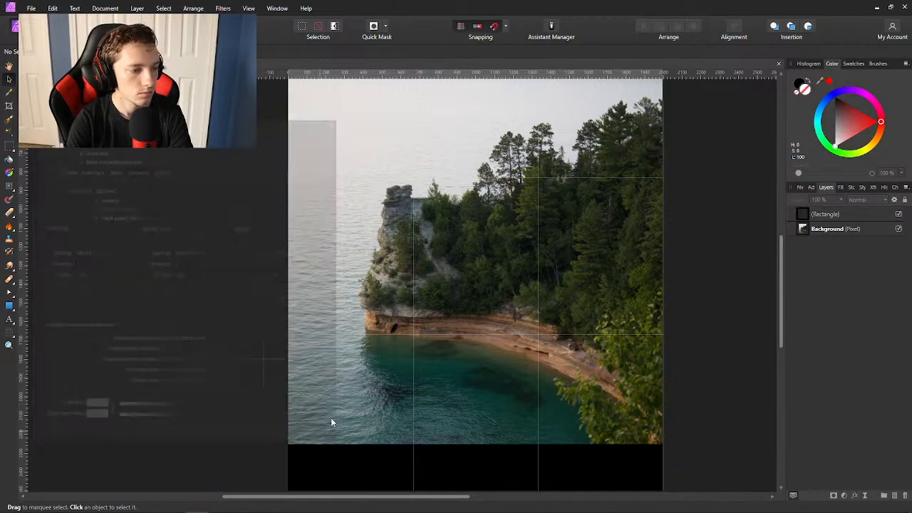
scroll(513, 346, up, 3)
scroll(509, 335, down, 1)
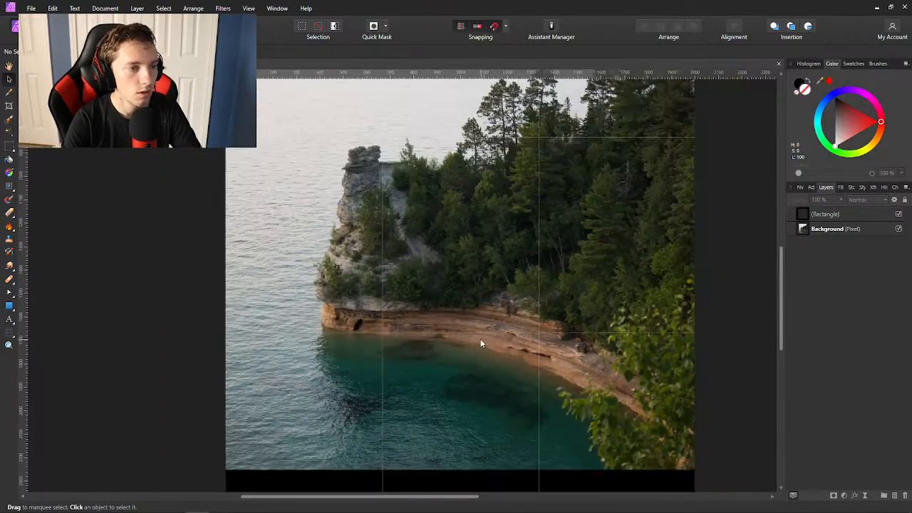
Shift the Background photo slightly right and up so the rock column sits on the canvas's first vertical grid line.
scroll(480, 339, down, 3)
click(484, 322)
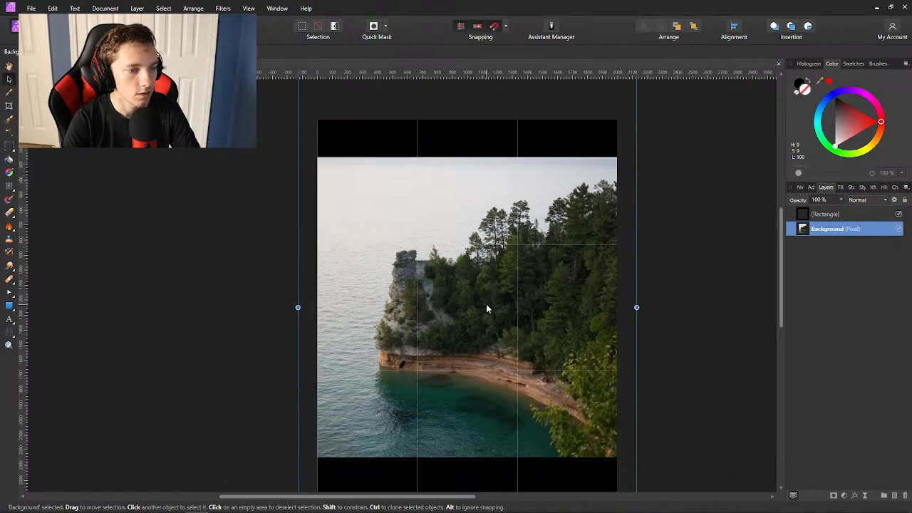
mouse_move(486, 308)
mouse_down()
mouse_move(498, 308)
mouse_move(477, 302)
mouse_up()
scroll(492, 306, up, 4)
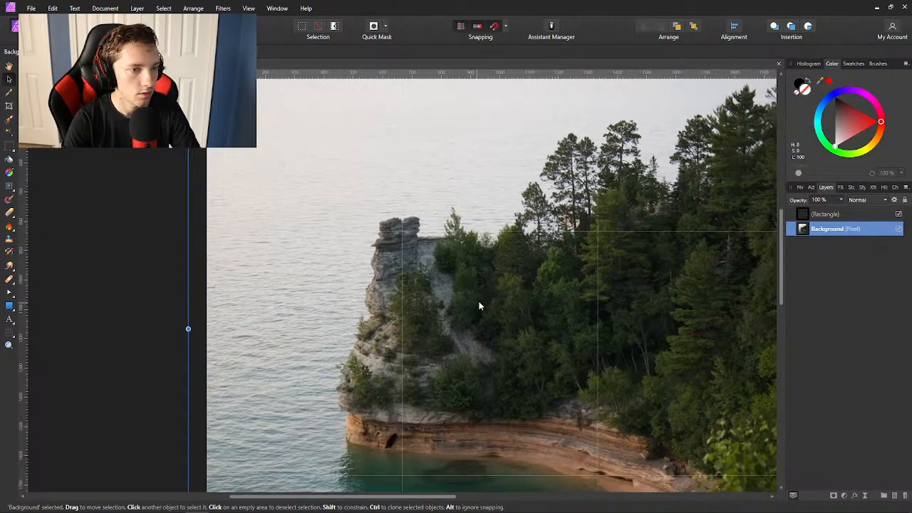
scroll(478, 306, up, 3)
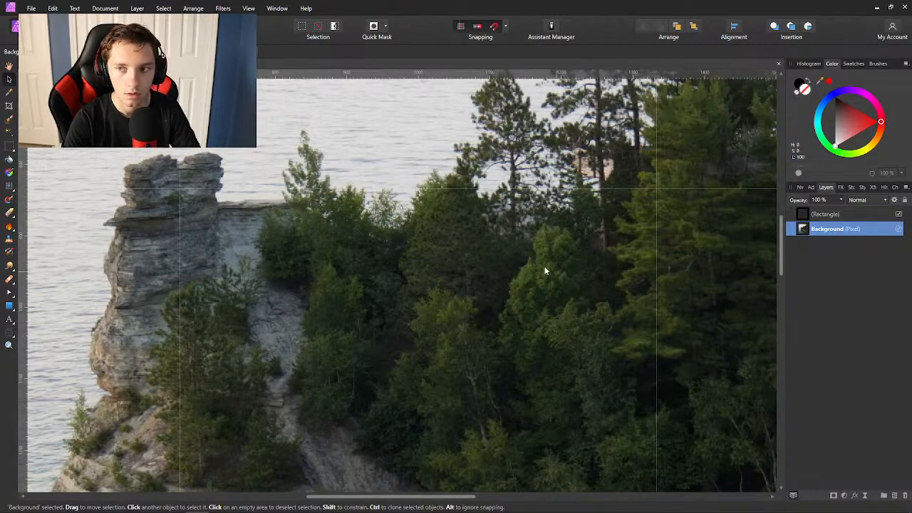
scroll(481, 302, down, 5)
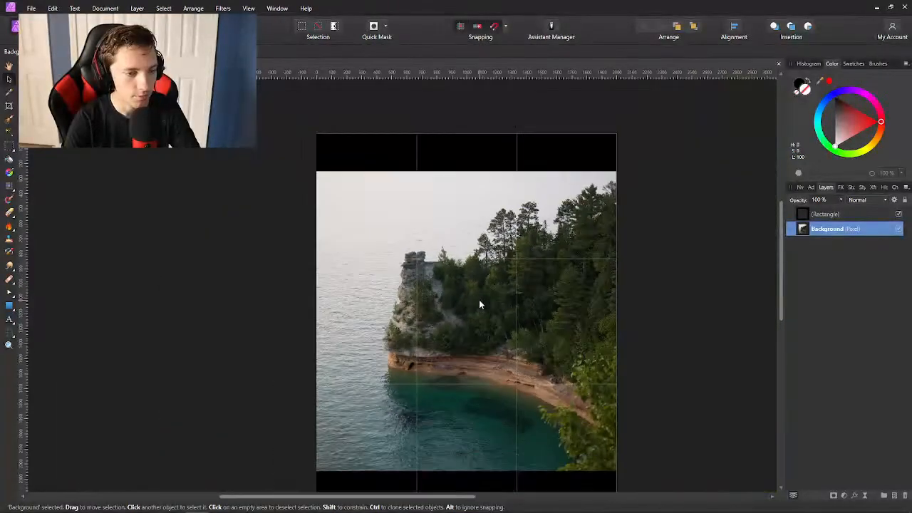
click(714, 285)
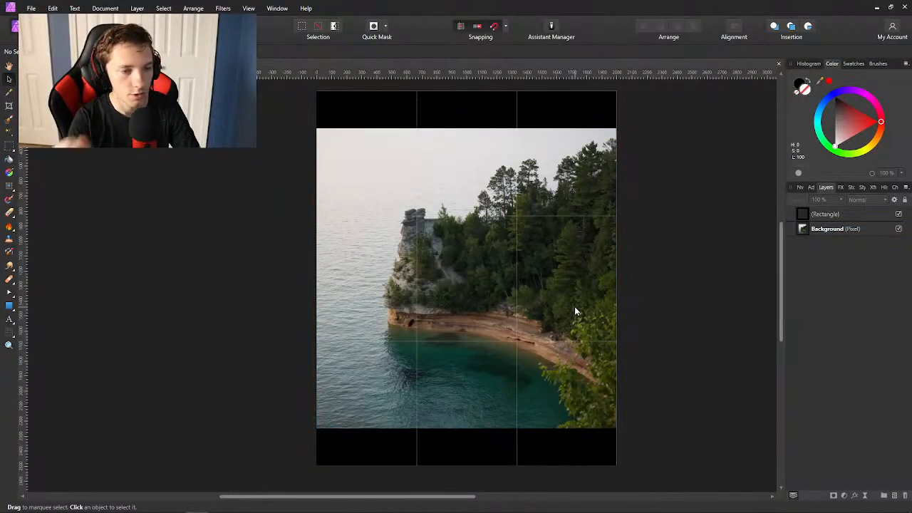
Hide the rule-of-thirds grid over the composition.
click(248, 8)
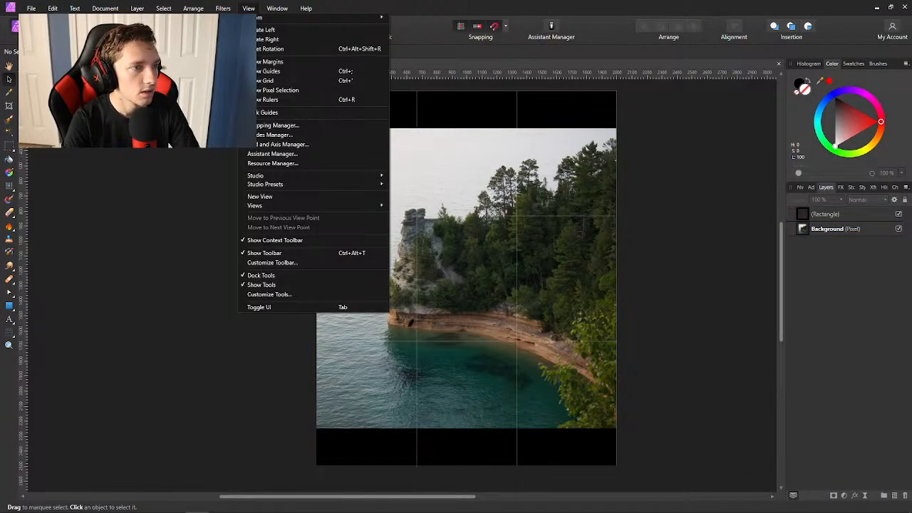
key(Escape)
key(ctrl+semicolon)
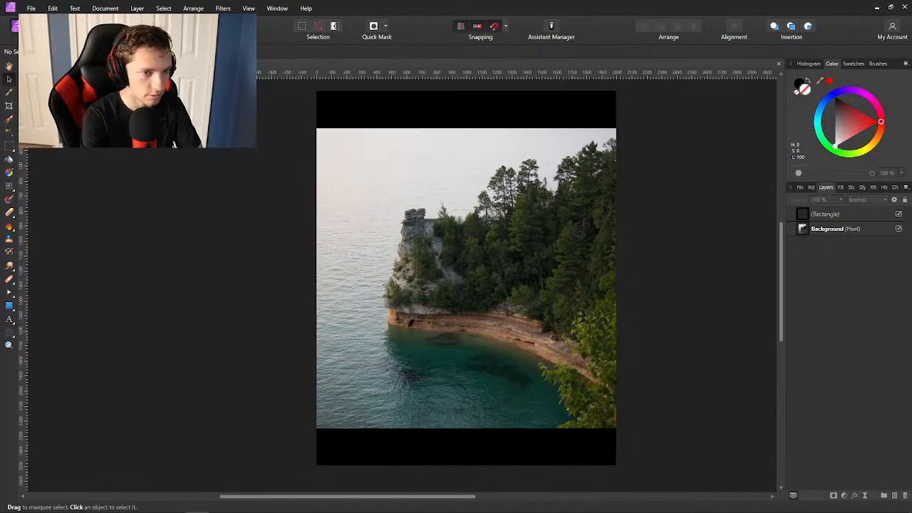
scroll(441, 295, right, 1)
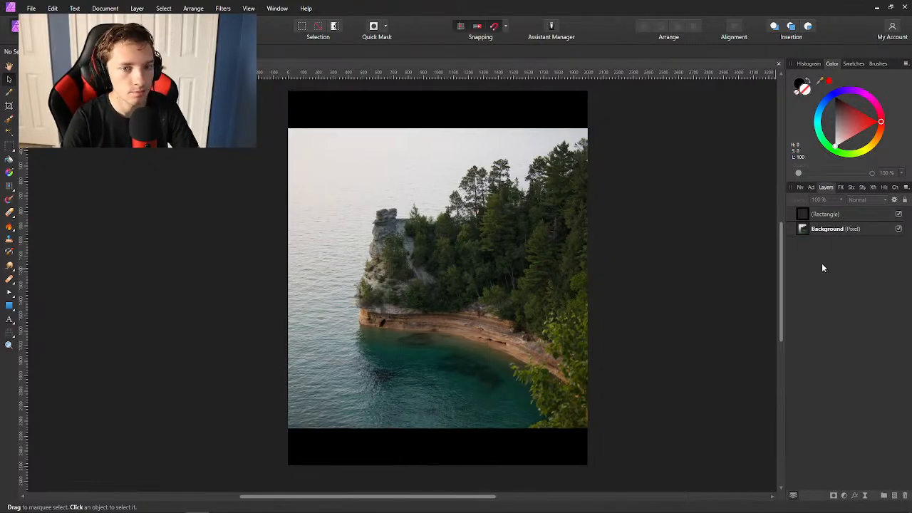
scroll(669, 285, up, 1)
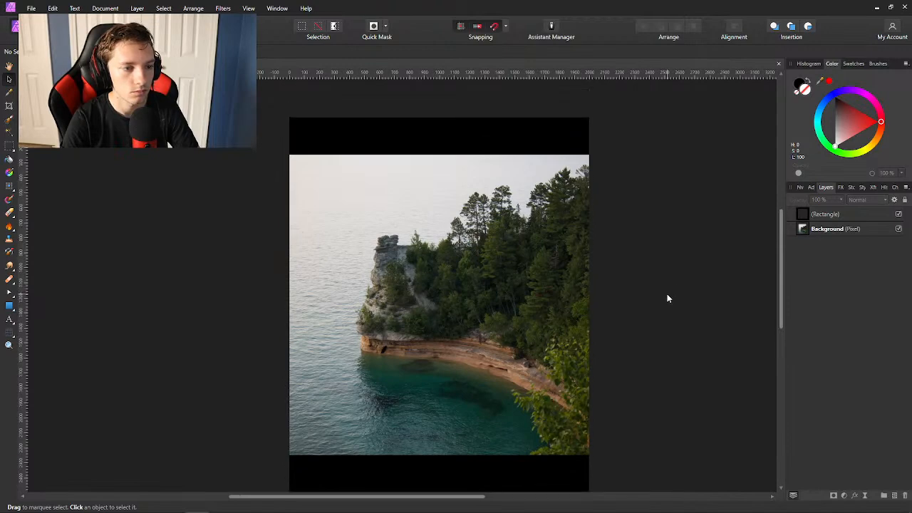
Compare the photo with and without the black frame, leaving the Rectangle layer hidden.
scroll(667, 298, left, 1)
click(898, 214)
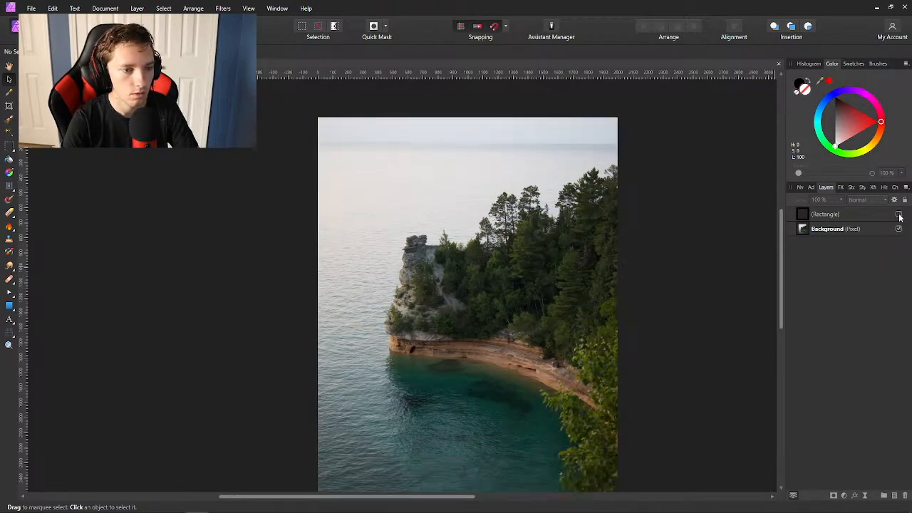
scroll(734, 295, down, 1)
scroll(720, 297, up, 1)
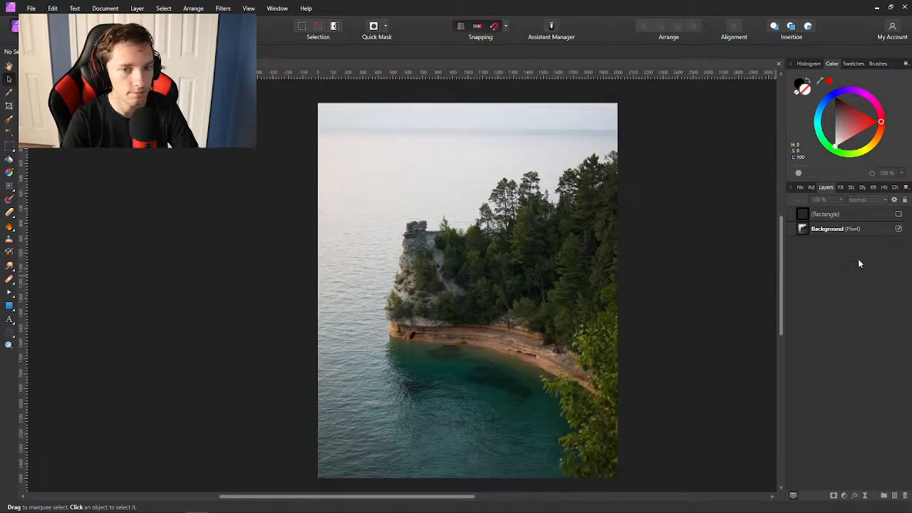
click(898, 215)
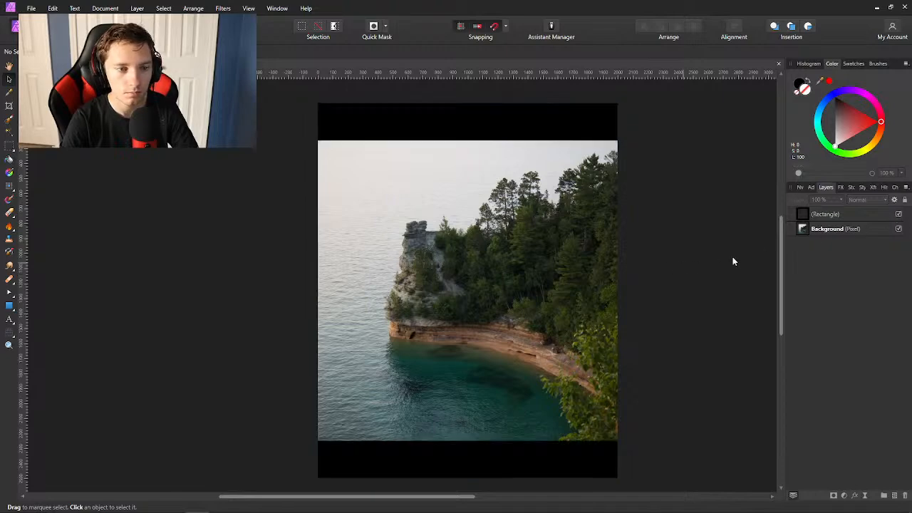
click(899, 214)
scroll(613, 276, up, 1)
scroll(547, 288, left, 1)
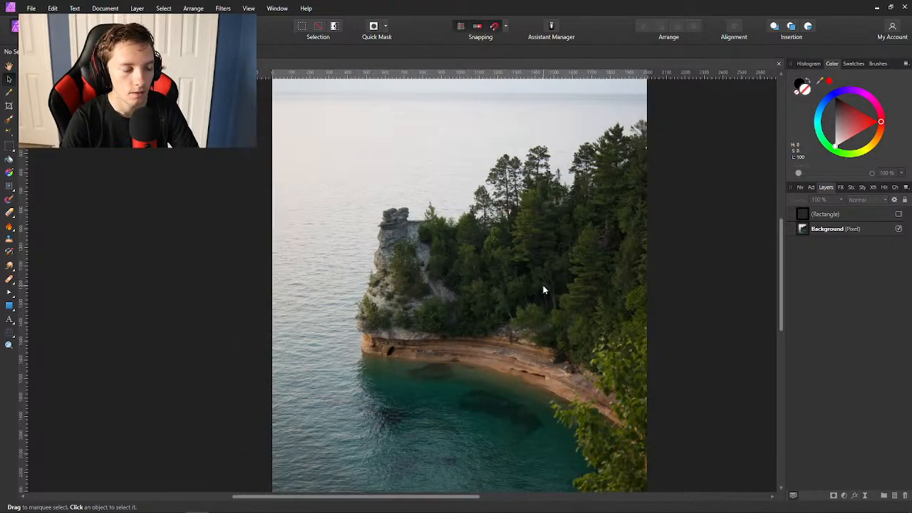
Display the histogram and add a default Curves adjustment above the photo.
scroll(544, 286, up, 1)
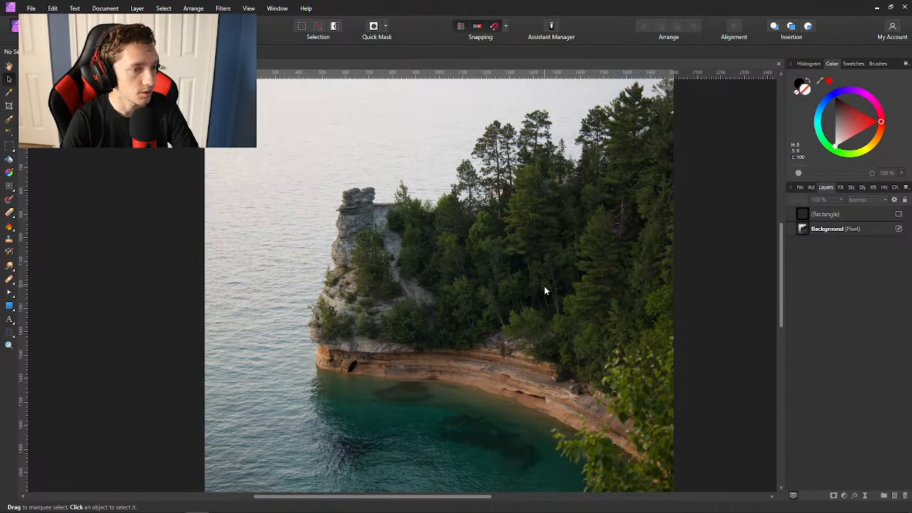
scroll(549, 263, down, 1)
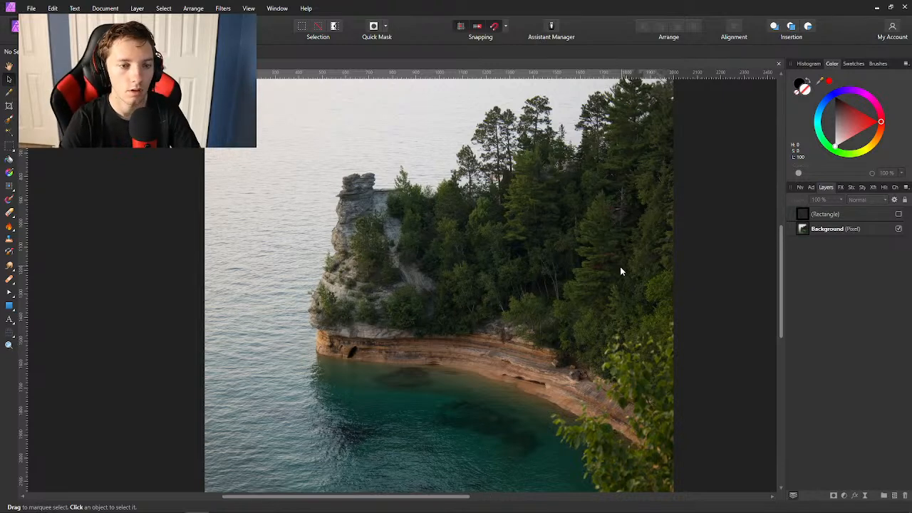
scroll(619, 267, down, 3)
scroll(618, 274, right, 2)
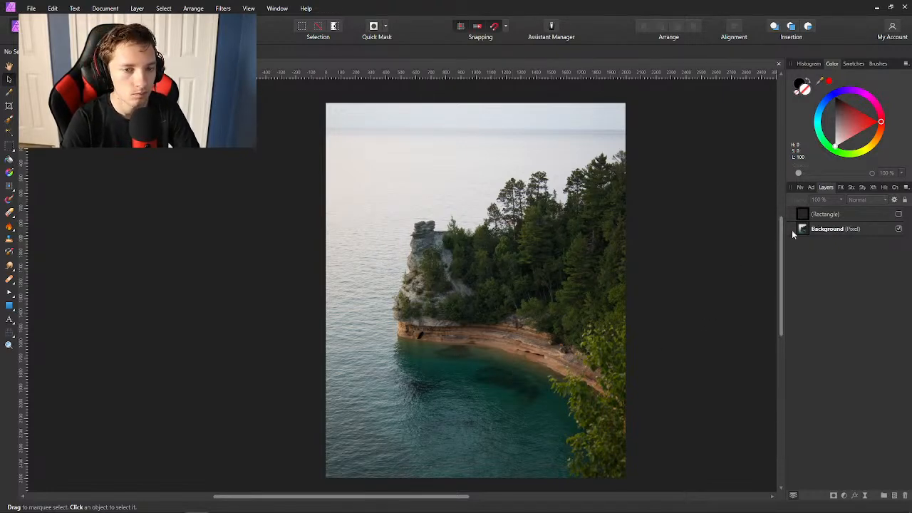
click(809, 64)
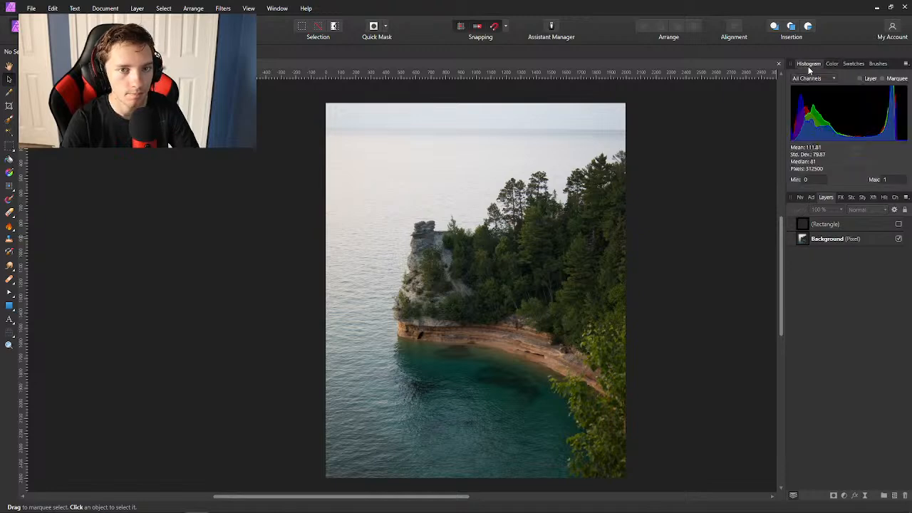
click(812, 197)
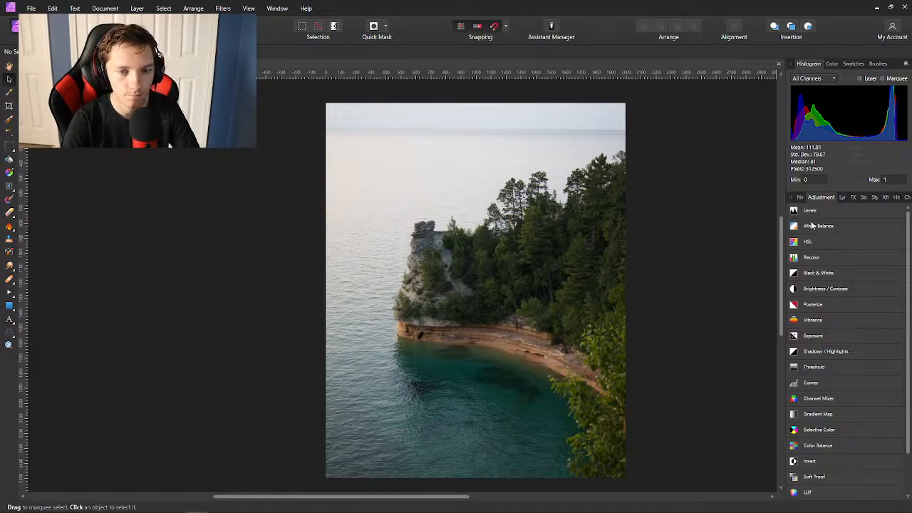
click(819, 383)
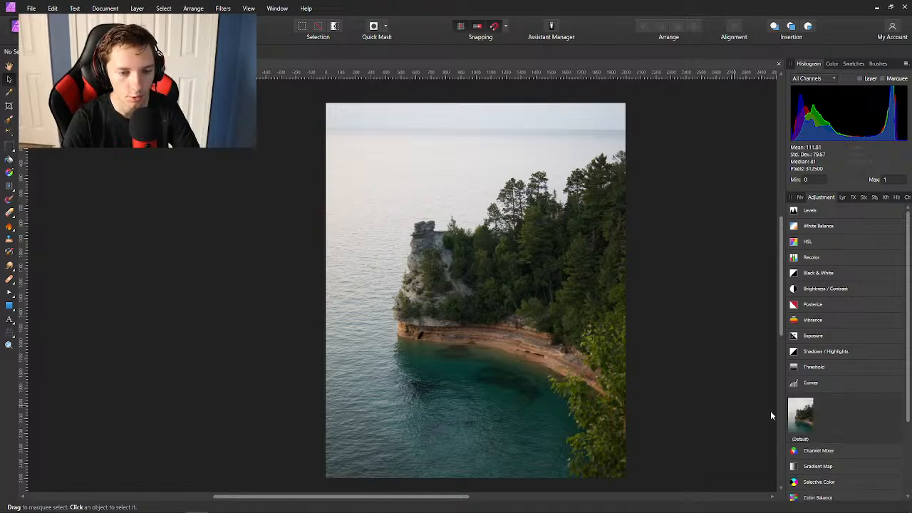
click(803, 417)
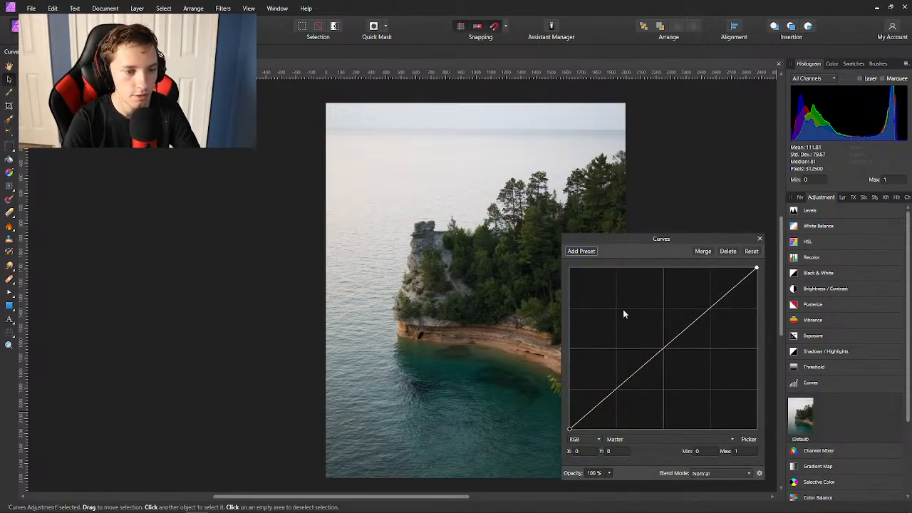
Add a shadow point at X 0.213, Y 0.24 and a highlight point at X 0.783, Y 0.744 on the master curve.
scroll(480, 348, down, 3)
scroll(481, 347, up, 4)
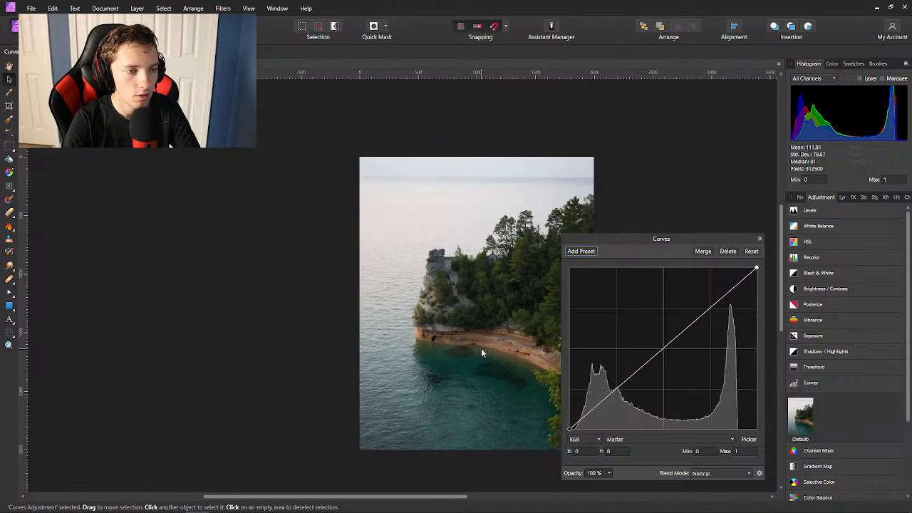
scroll(480, 351, down, 1)
scroll(481, 352, right, 3)
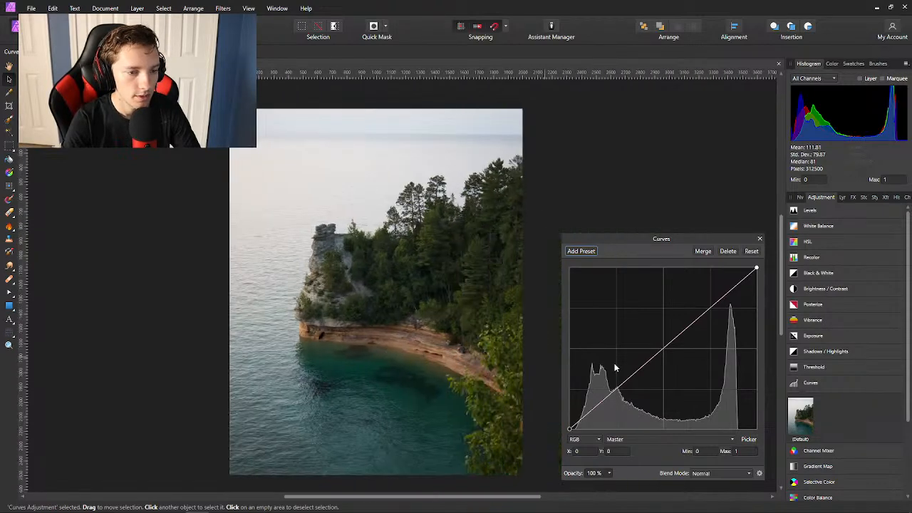
mouse_move(613, 392)
mouse_down()
mouse_move(611, 369)
mouse_move(615, 401)
mouse_move(609, 390)
mouse_up()
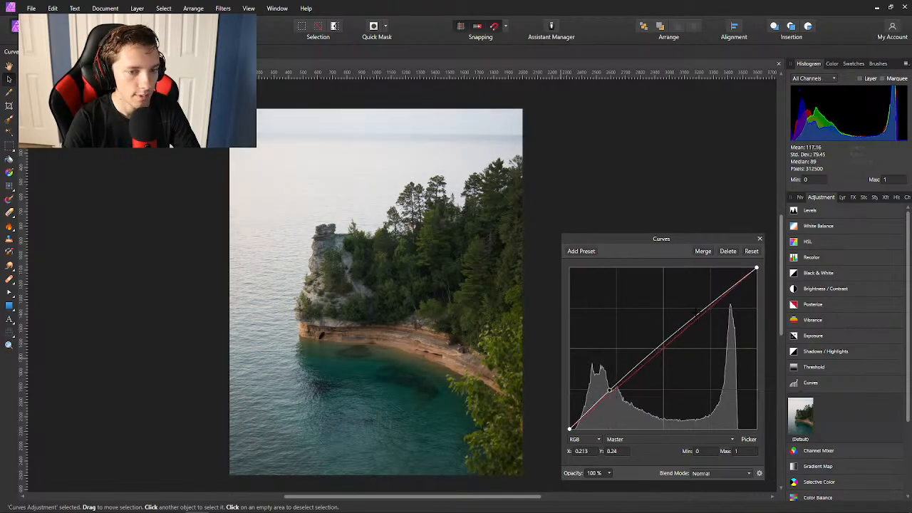
mouse_move(705, 308)
mouse_down()
mouse_move(721, 319)
mouse_move(709, 302)
mouse_move(715, 308)
mouse_up()
Toggle the Curves Adjustment layer's visibility to compare the photo before and after the tonal change.
click(842, 197)
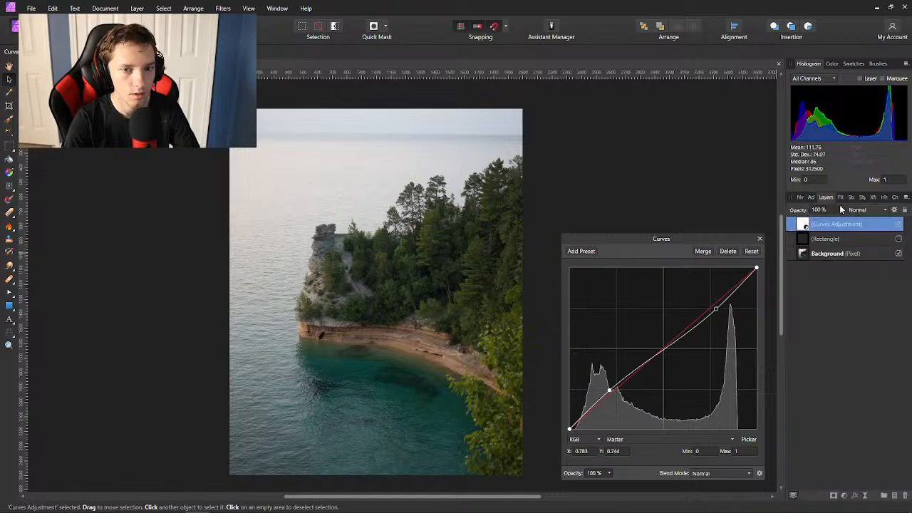
click(896, 225)
click(897, 225)
click(897, 225)
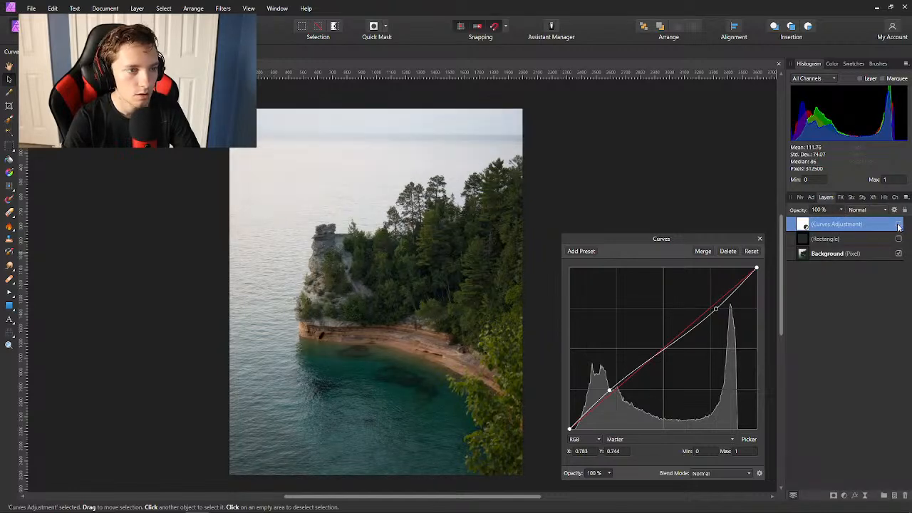
click(898, 225)
click(898, 225)
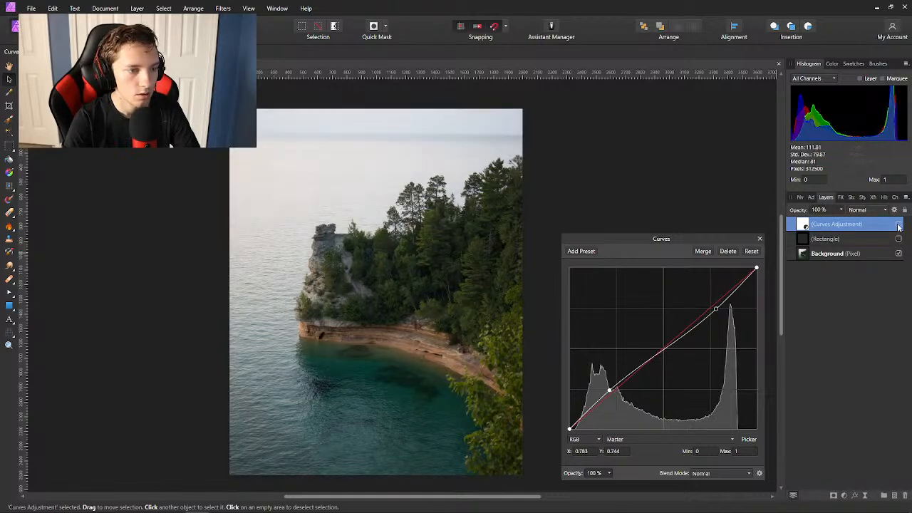
click(897, 225)
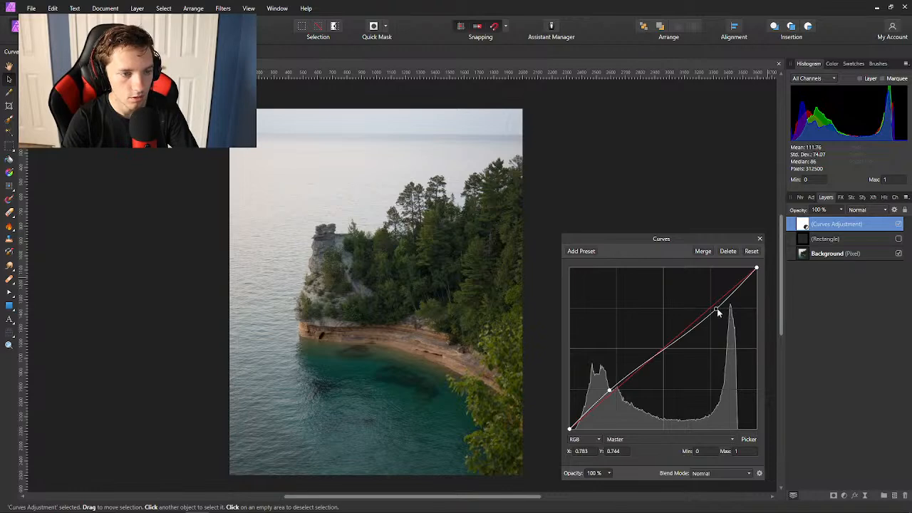
Refine the curve's highlight point to X 0.803, Y 0.747 and shadow point to X 0.206, Y 0.243, comparing with the adjustment off and on.
drag(719, 314, 721, 309)
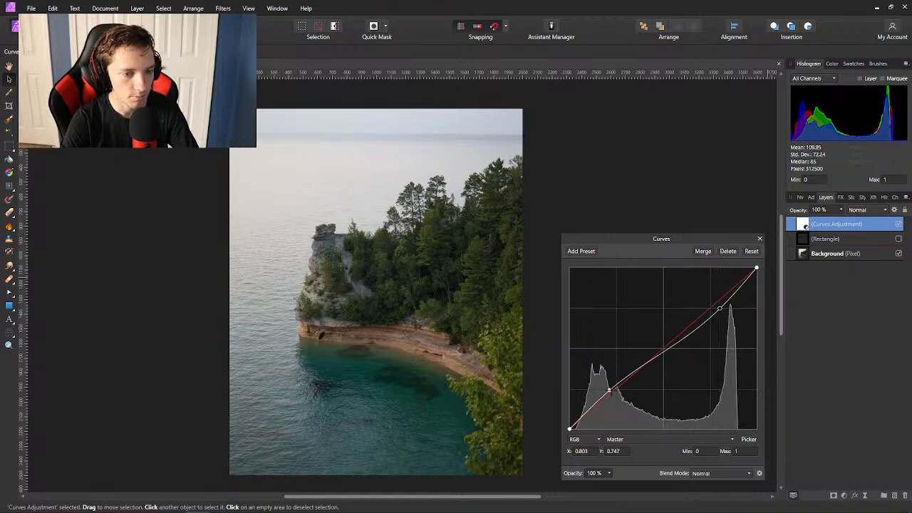
drag(609, 391, 609, 393)
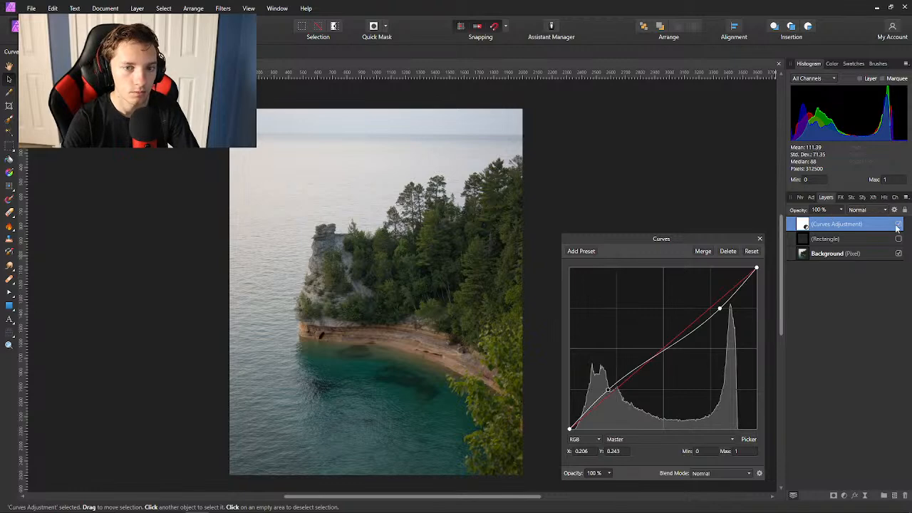
click(899, 225)
click(899, 225)
click(899, 225)
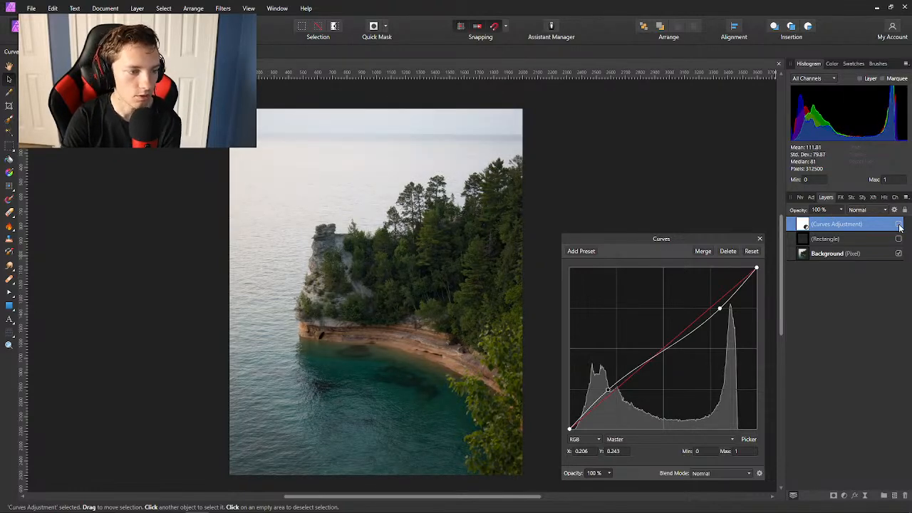
click(899, 225)
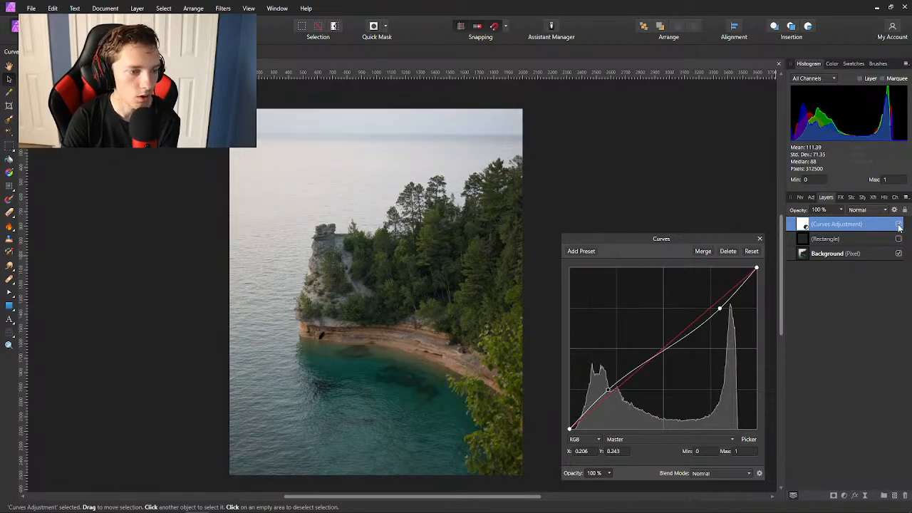
Close the Curves settings and show the list of available adjustments with the Curves presets collapsed.
click(760, 239)
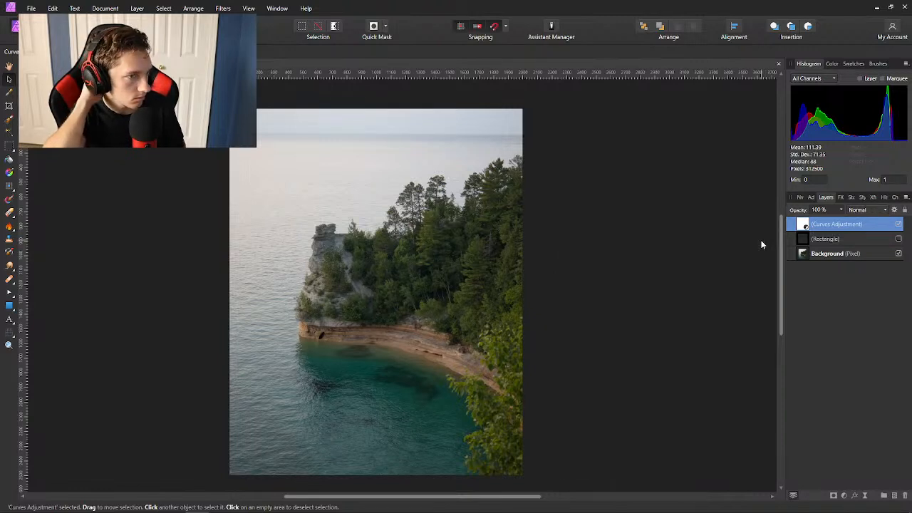
click(810, 198)
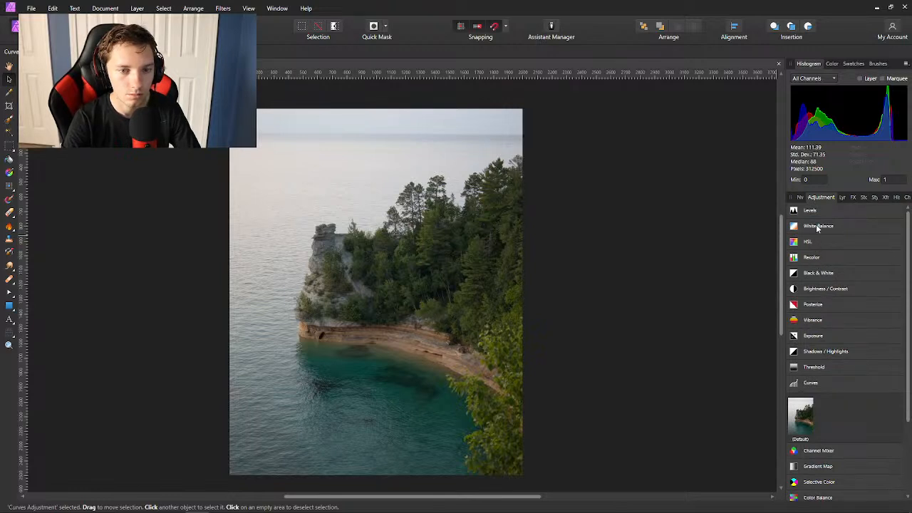
click(812, 382)
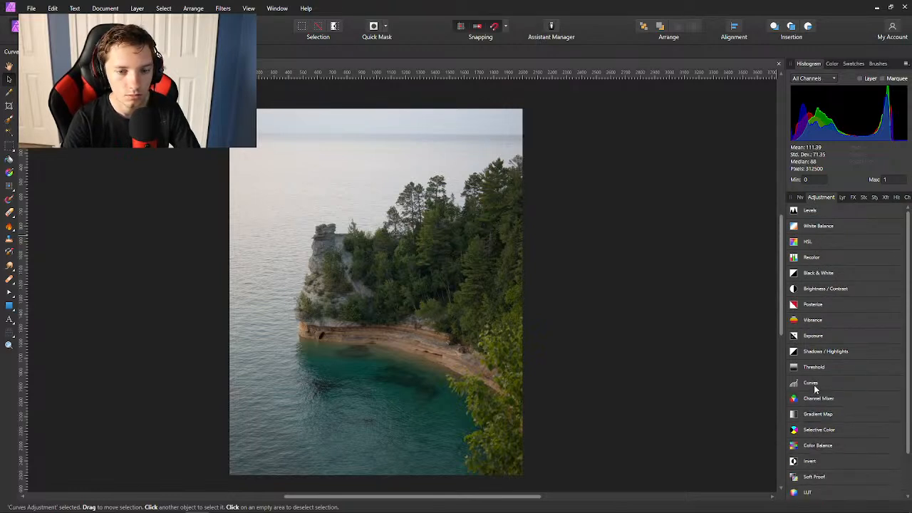
scroll(816, 388, down, 1)
click(812, 446)
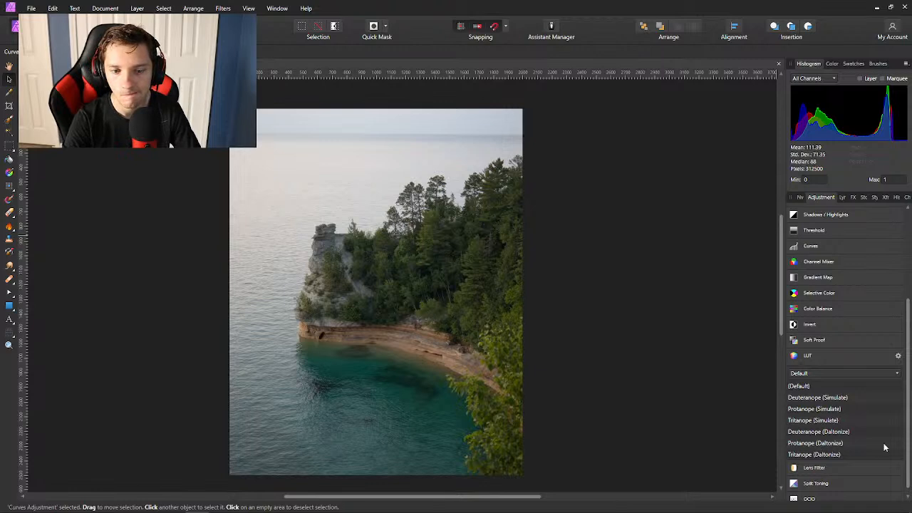
click(861, 375)
click(862, 375)
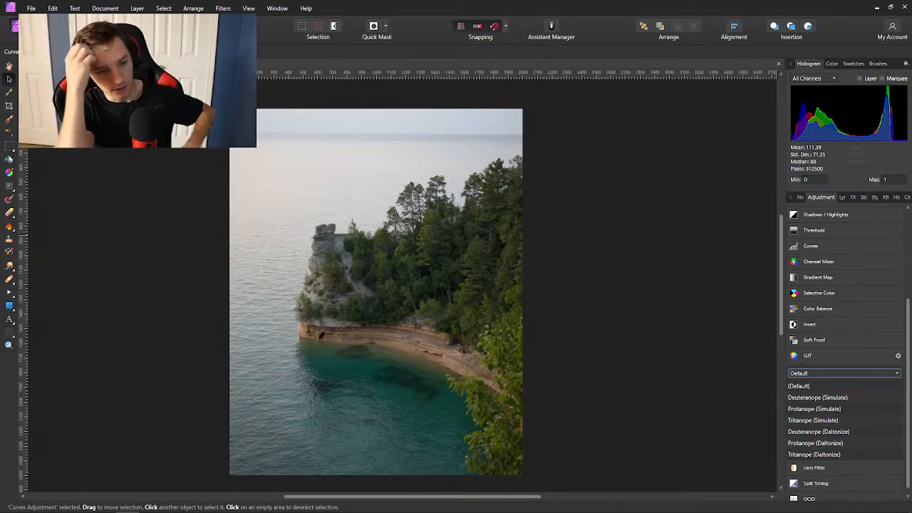
click(803, 356)
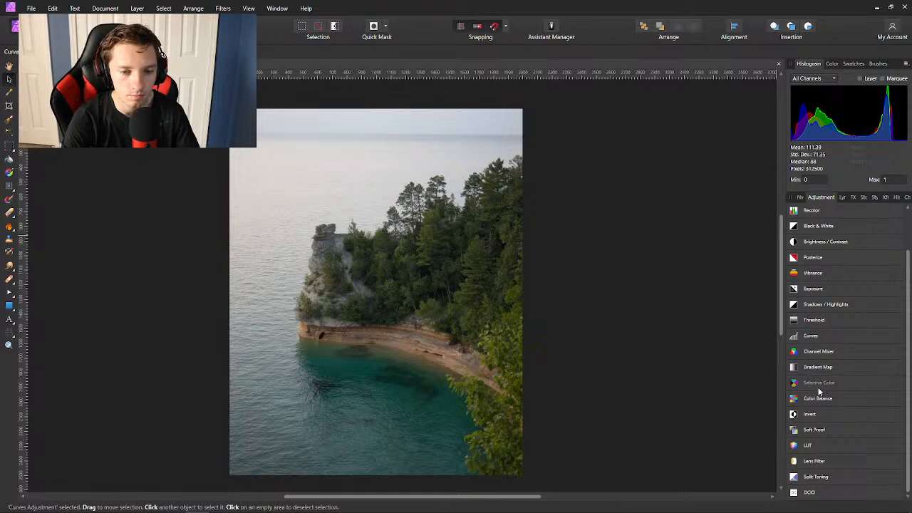
Add a default Selective Color adjustment above the Curves layer and choose Greens as the color to edit.
click(818, 384)
click(803, 398)
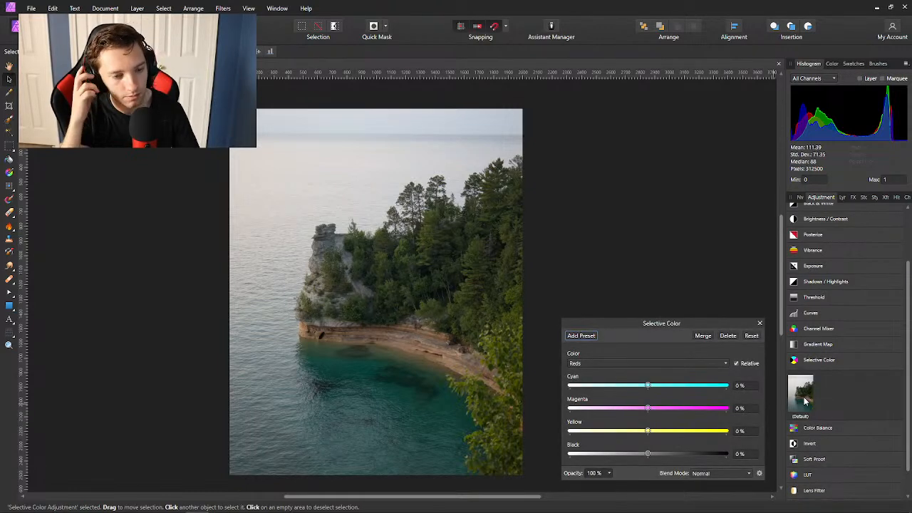
click(712, 364)
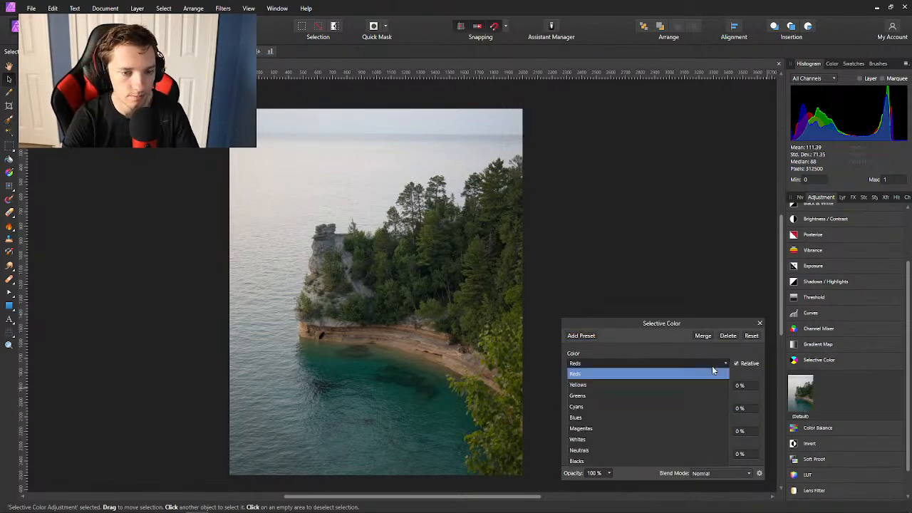
click(592, 395)
Set the greens to Cyan 9%, Magenta -9% and Yellow 48% to enrich the foliage.
drag(649, 388, 656, 415)
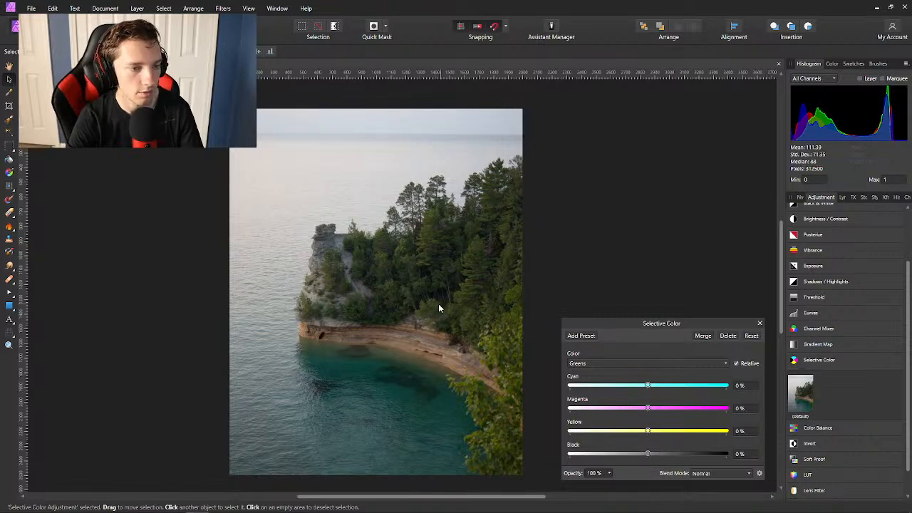
scroll(438, 303, up, 3)
drag(647, 409, 656, 393)
drag(650, 432, 686, 430)
scroll(463, 407, down, 4)
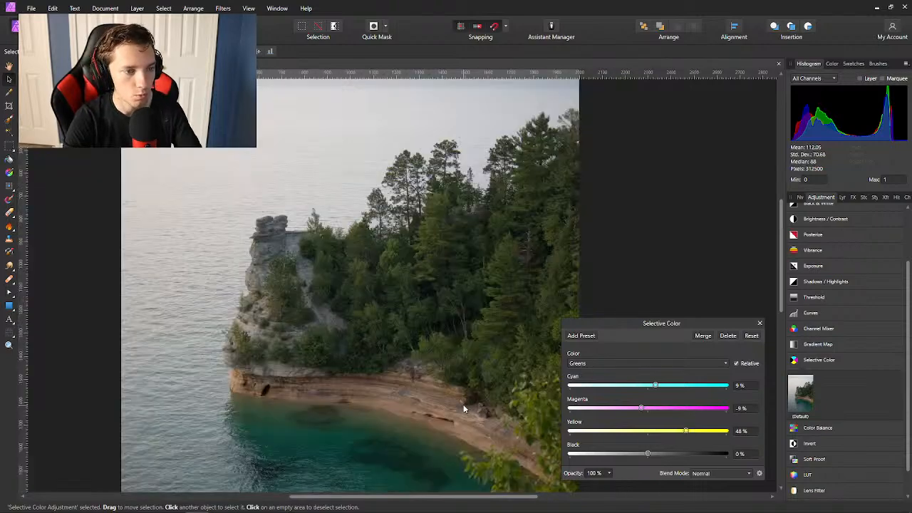
scroll(431, 412, up, 1)
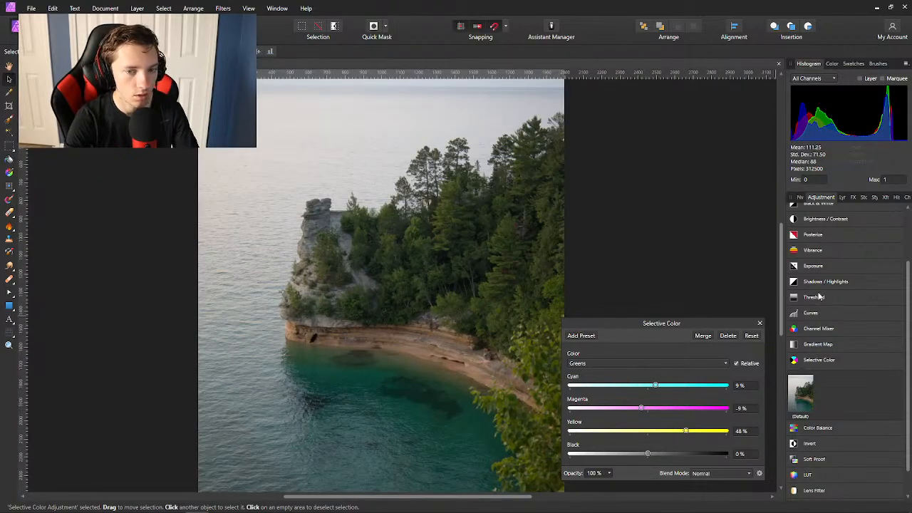
Show the layer stack and refine the greens to Magenta -20% and Yellow 71%.
click(842, 197)
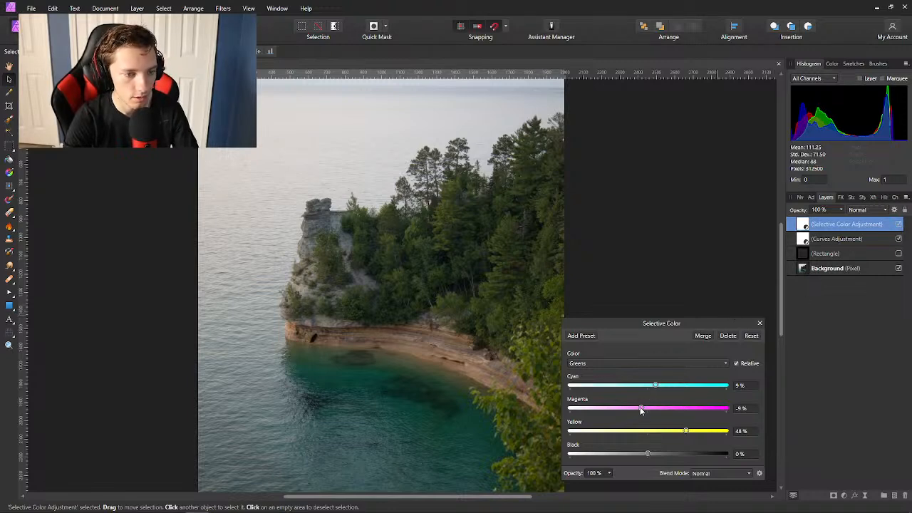
mouse_move(640, 410)
mouse_down()
mouse_move(617, 410)
mouse_move(643, 410)
mouse_move(632, 408)
mouse_up()
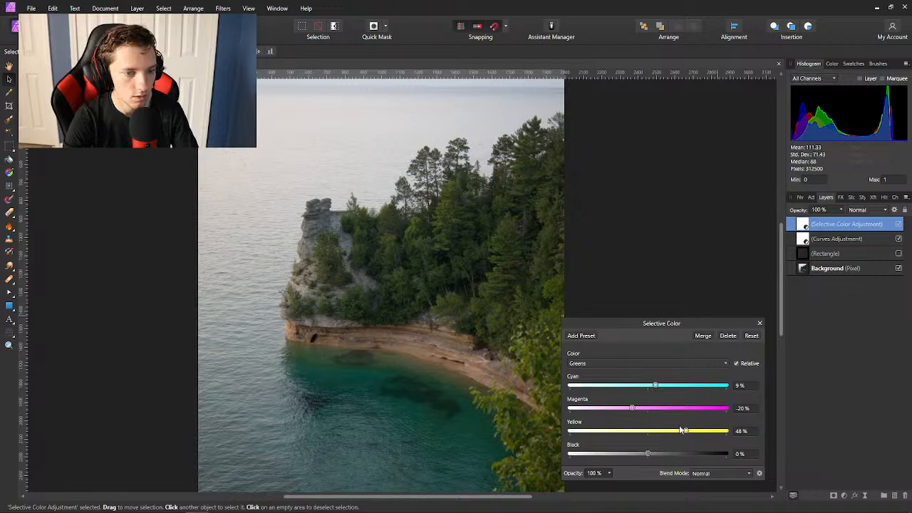
drag(685, 433, 704, 432)
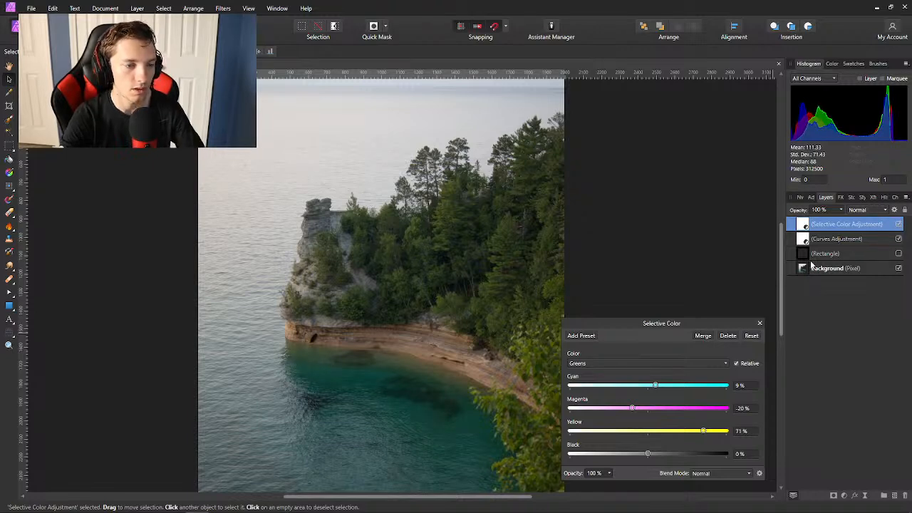
Set the cyans to Cyan 67% and Yellow -19% for the water, and close the Selective Color settings.
click(595, 365)
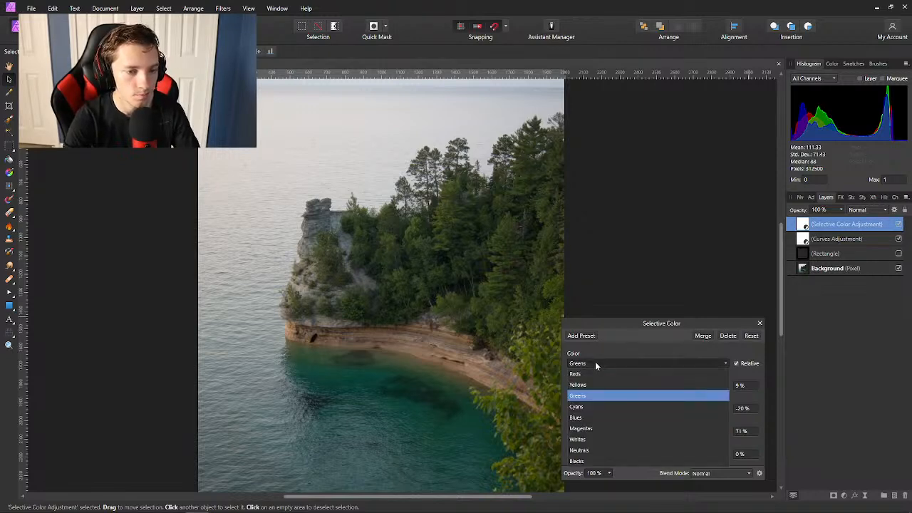
click(592, 409)
drag(649, 385, 700, 384)
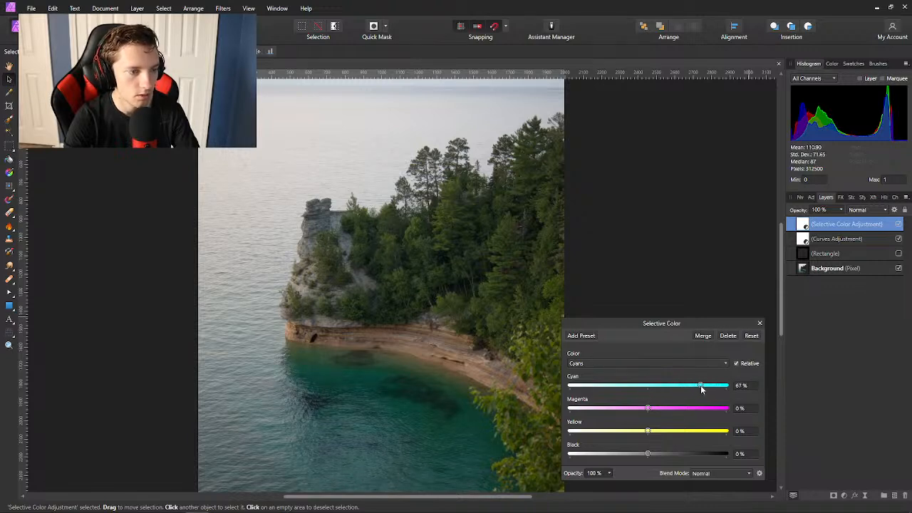
drag(648, 408, 628, 432)
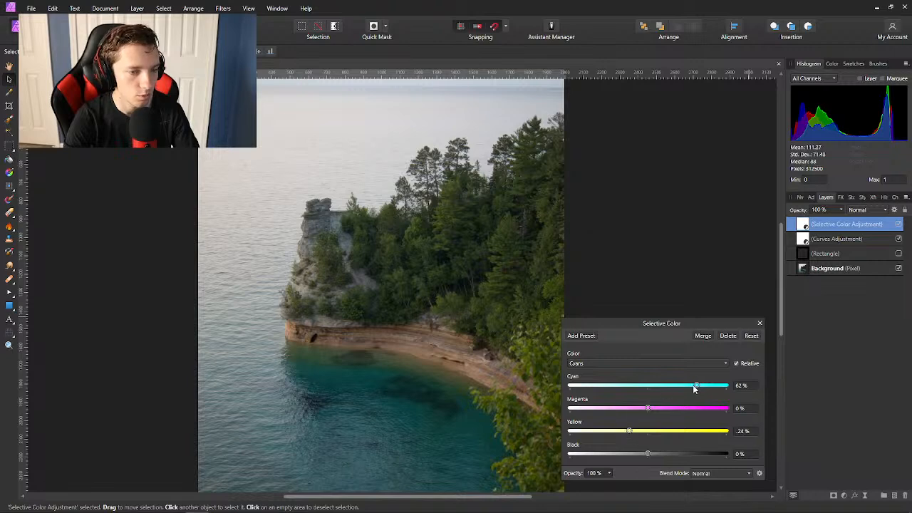
drag(700, 386, 633, 433)
scroll(454, 403, down, 2)
scroll(463, 398, up, 1)
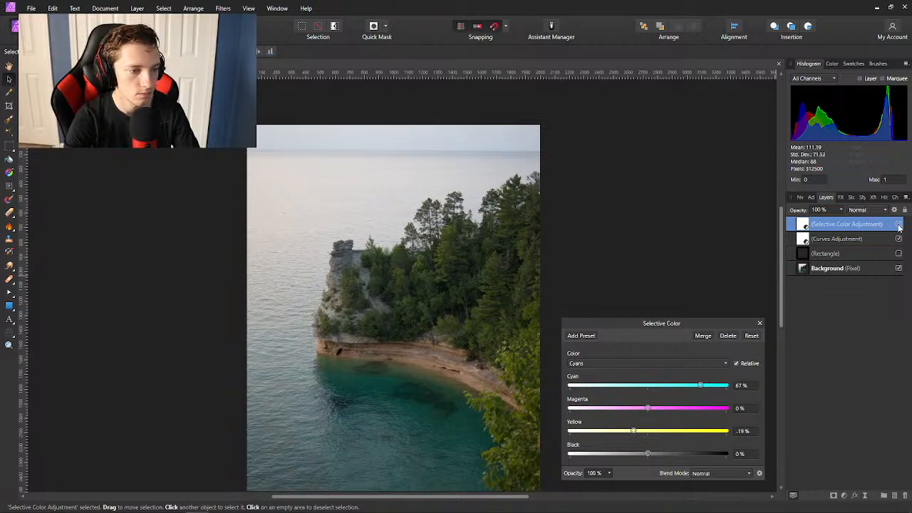
click(759, 322)
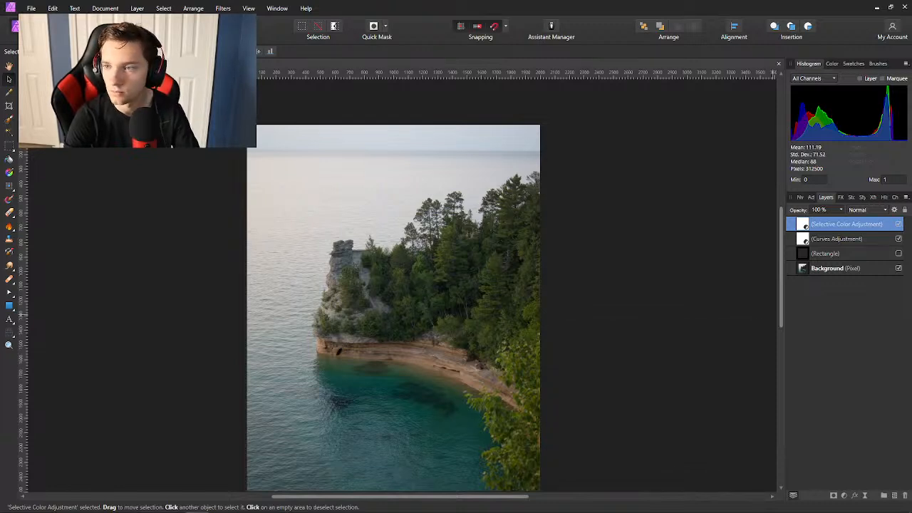
Reopen the settings of the existing Selective Color adjustment layer with Reds as the color to edit.
scroll(741, 296, down, 1)
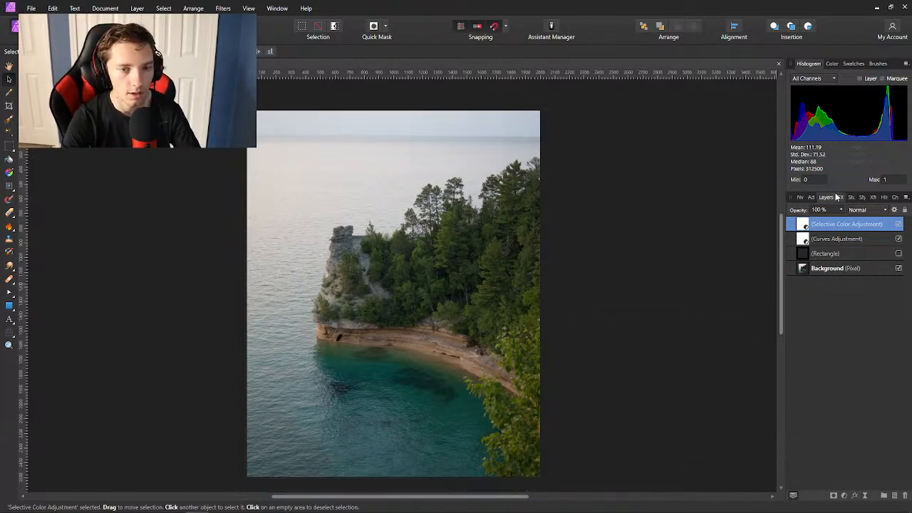
click(811, 197)
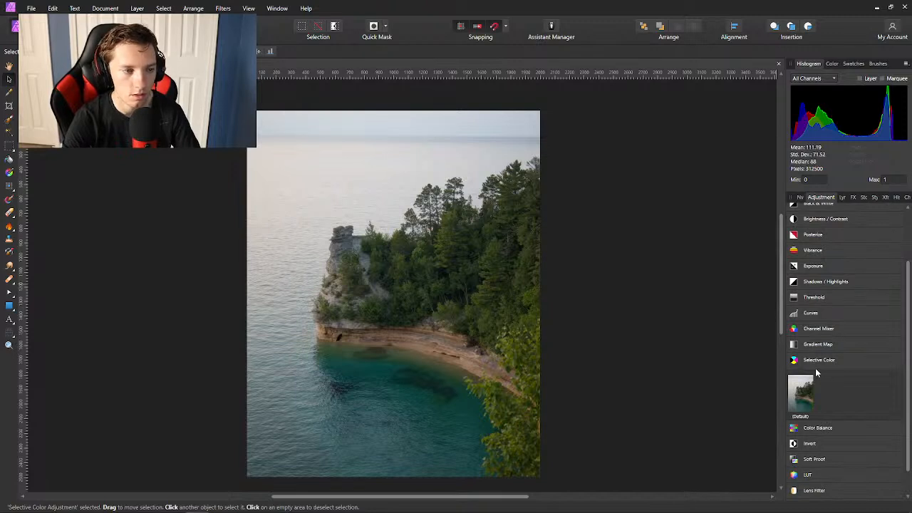
click(842, 196)
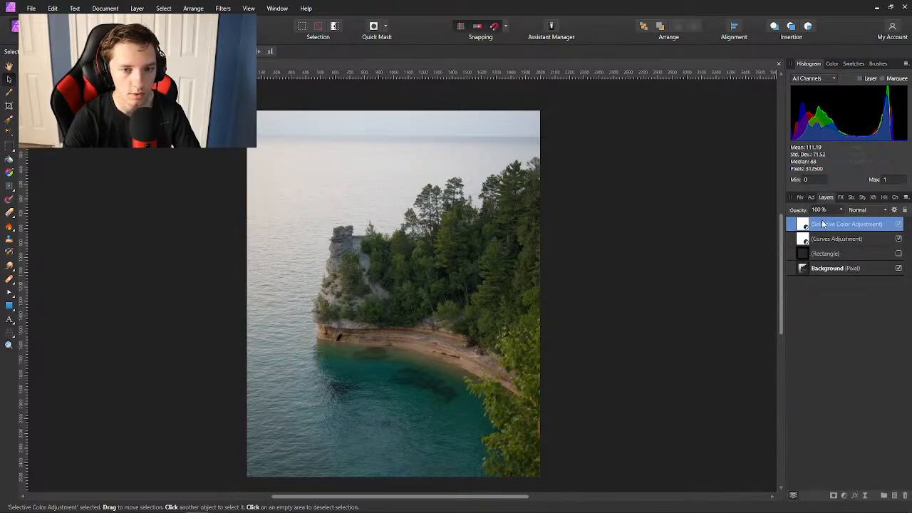
double_click(811, 225)
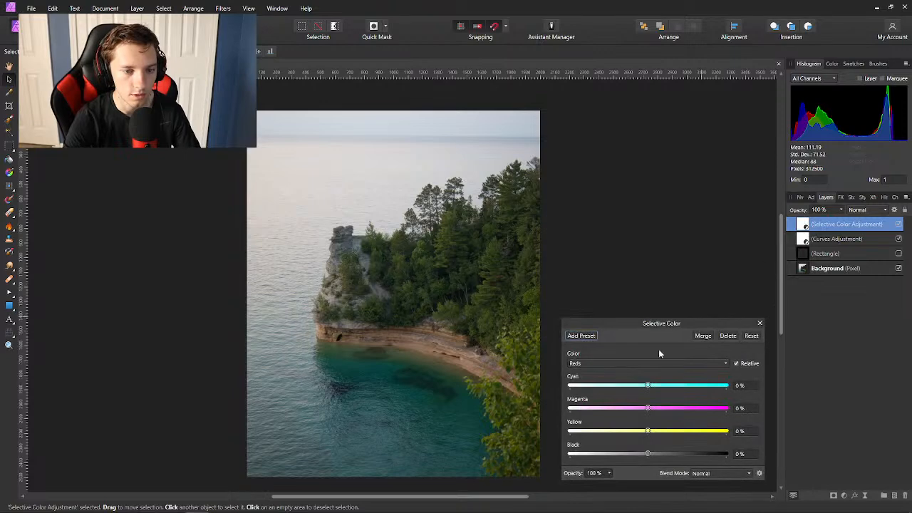
click(623, 362)
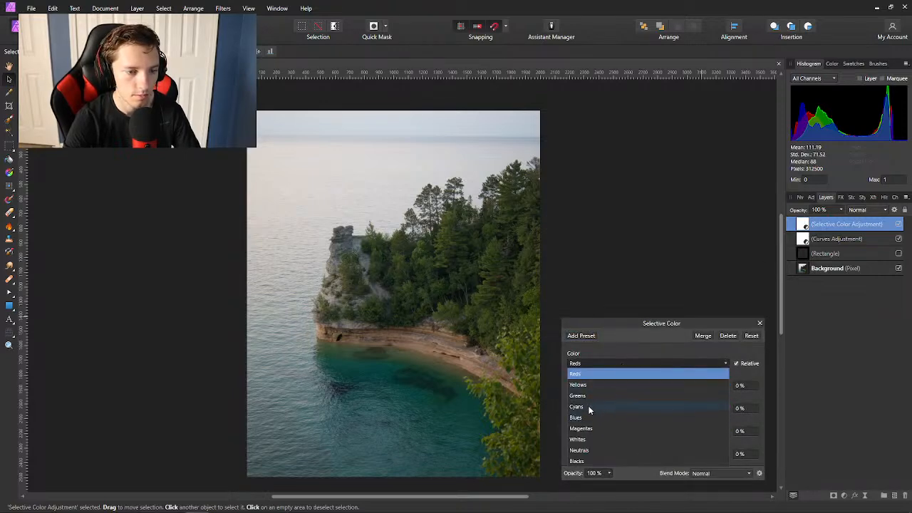
click(588, 375)
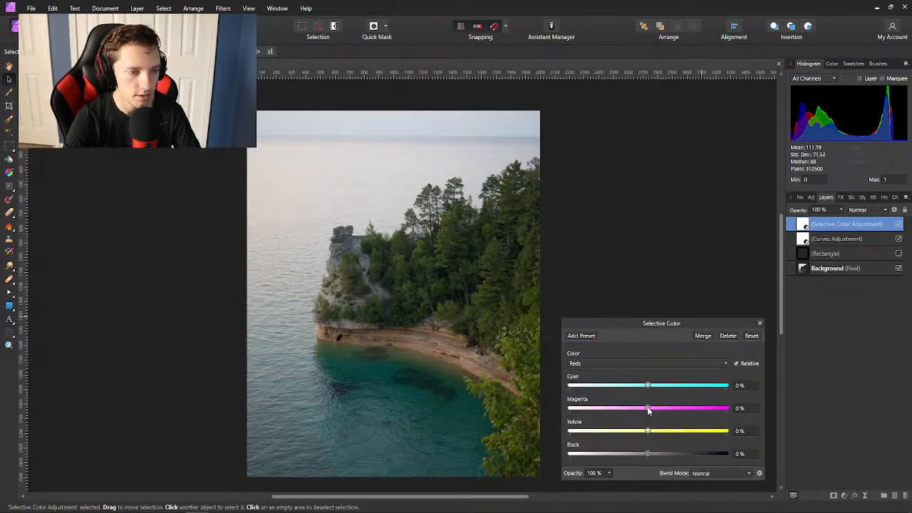
Set the reds to Cyan -15%, Magenta 16% and Yellow 14% for the rock ledge, comparing with the adjustment off and on.
drag(647, 410, 681, 421)
scroll(517, 396, up, 2)
scroll(424, 387, up, 1)
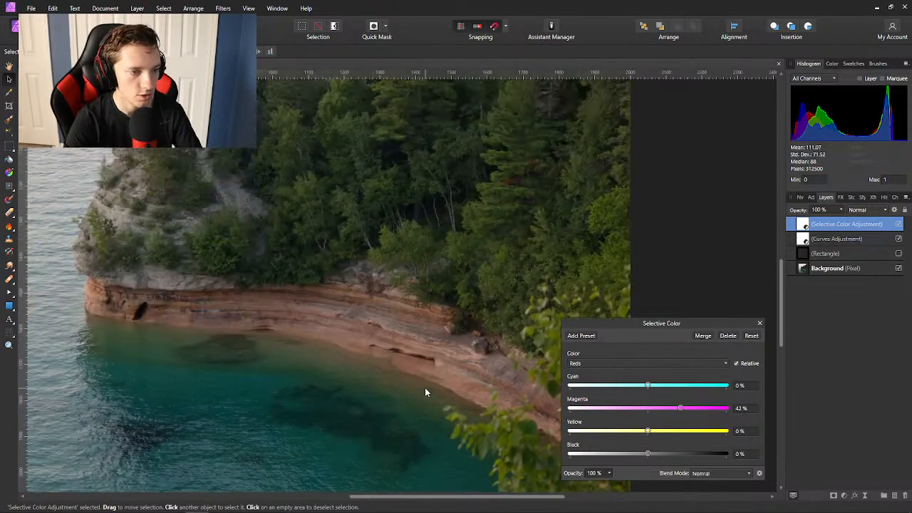
scroll(426, 388, up, 1)
scroll(427, 388, right, 1)
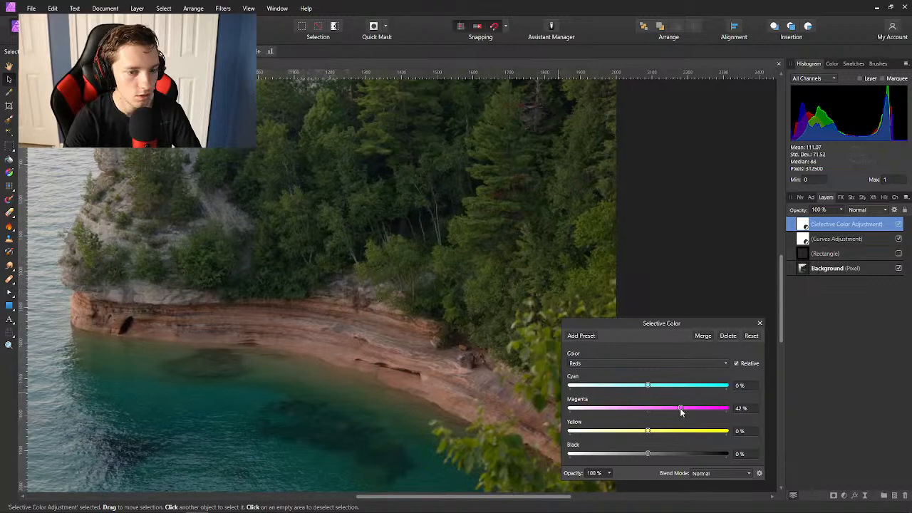
drag(680, 412, 637, 396)
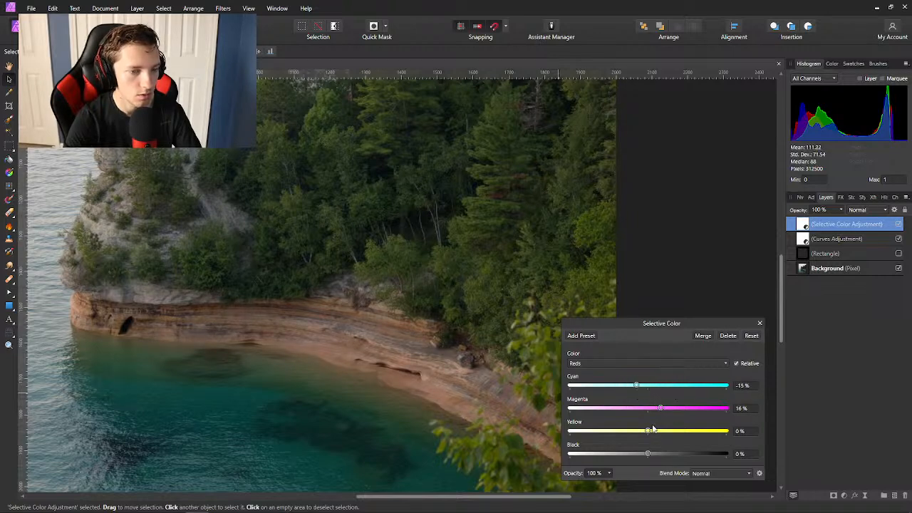
drag(683, 434, 658, 438)
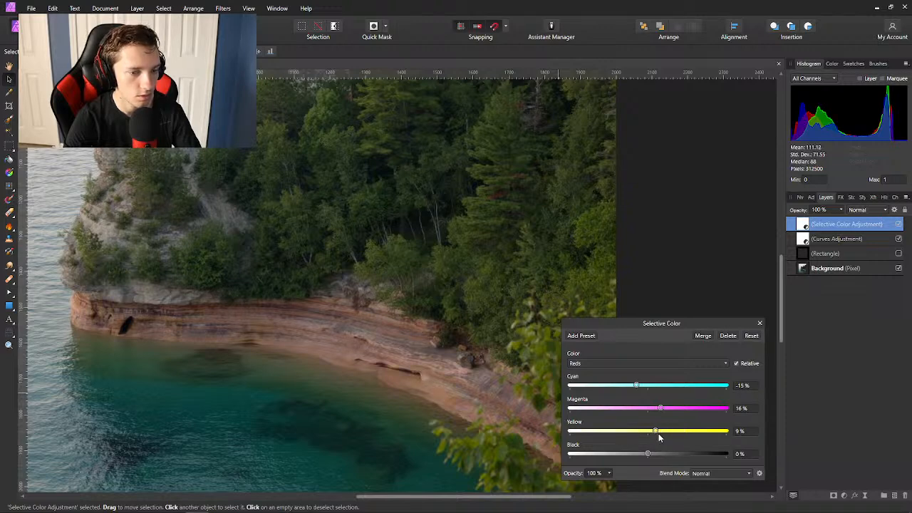
click(899, 227)
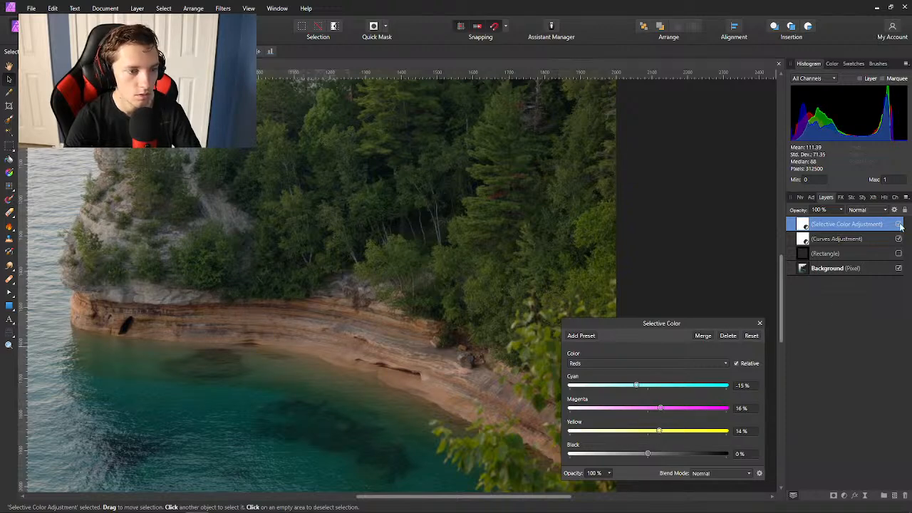
click(900, 227)
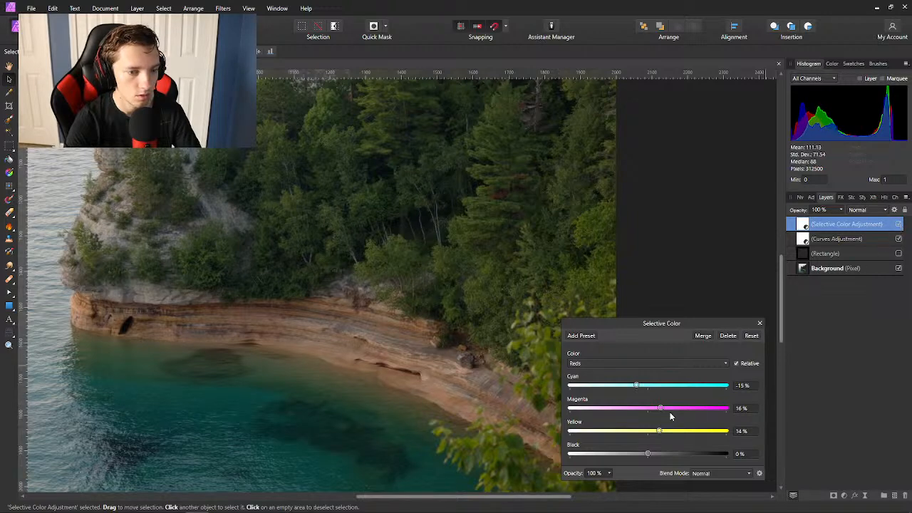
Choose Yellows as the color to edit in the Selective Color adjustment.
drag(688, 408, 615, 411)
click(630, 363)
click(602, 374)
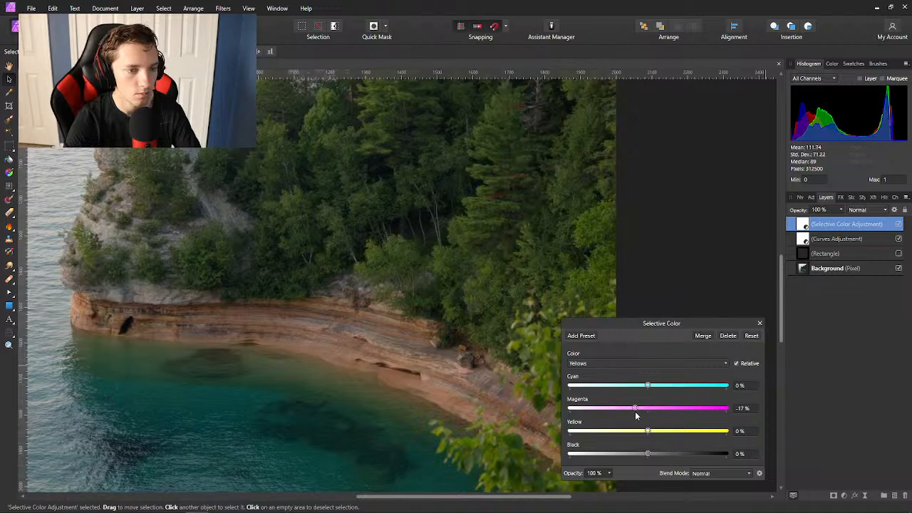
Try the yellows at Cyan 39%, Magenta -32% and Yellow -100%, and undo these changes.
scroll(513, 406, down, 2)
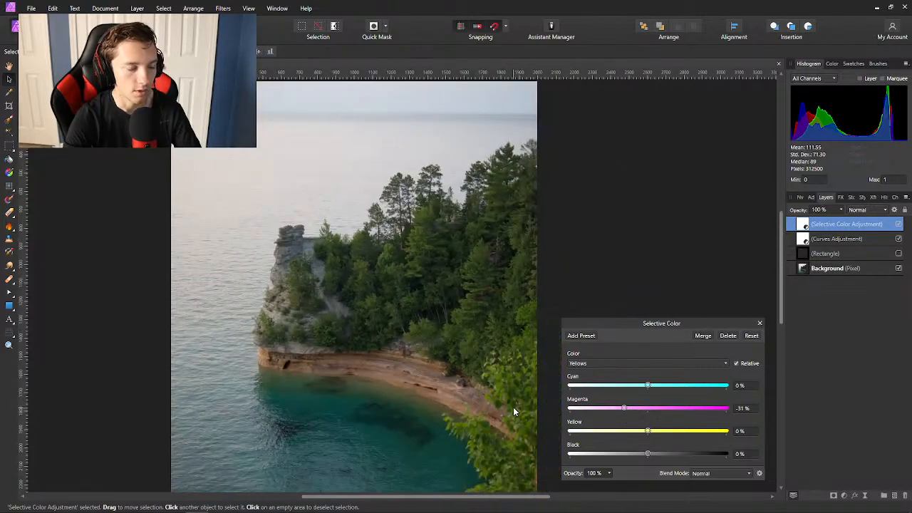
drag(623, 408, 555, 435)
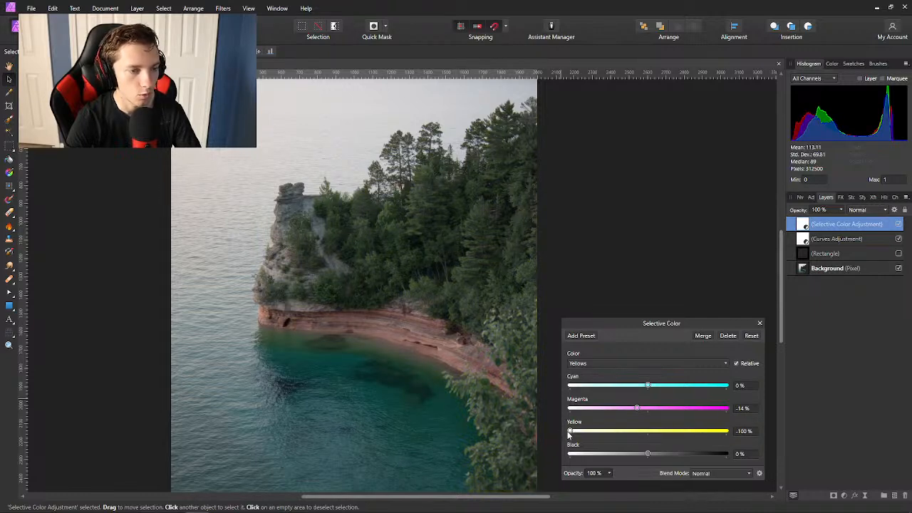
drag(651, 386, 678, 391)
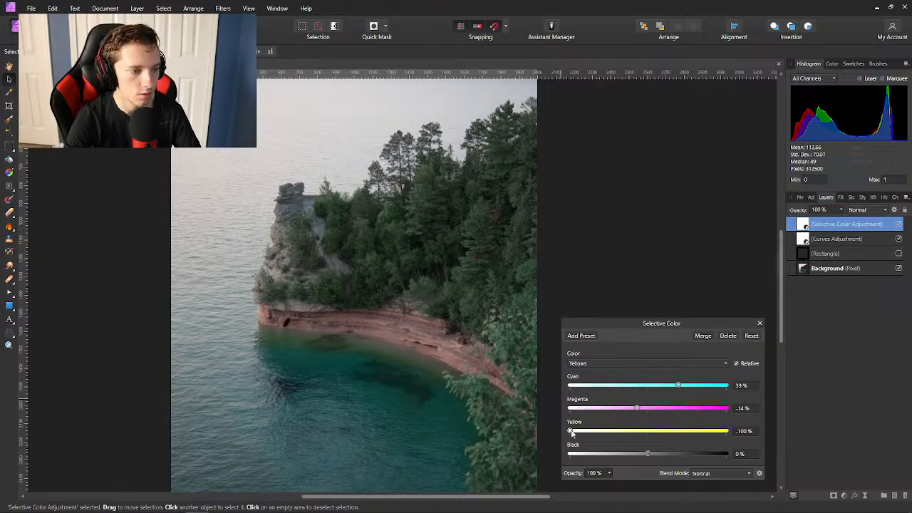
click(631, 365)
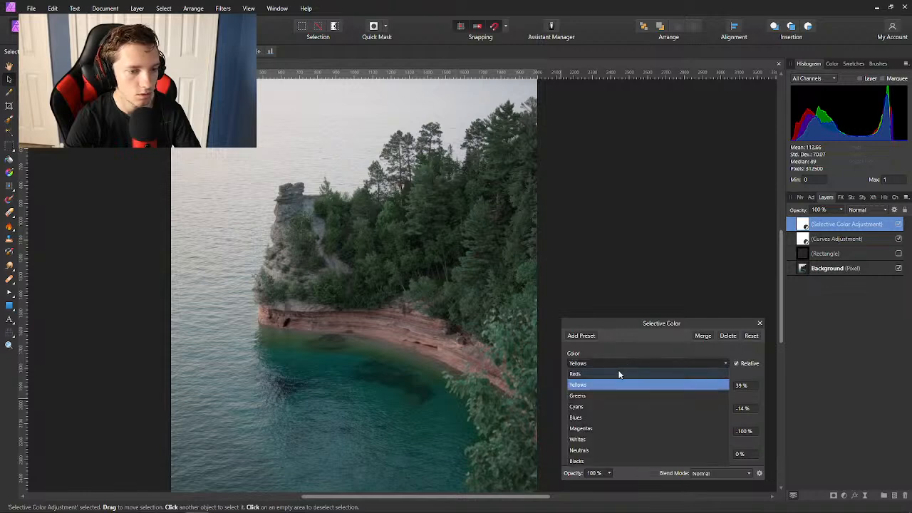
click(620, 367)
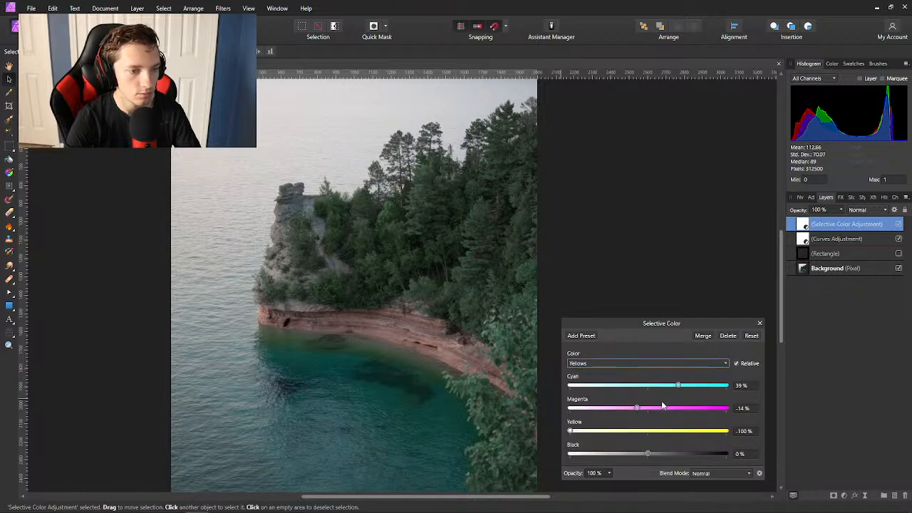
mouse_move(637, 409)
mouse_down()
mouse_move(598, 413)
mouse_move(654, 412)
mouse_move(622, 415)
mouse_up()
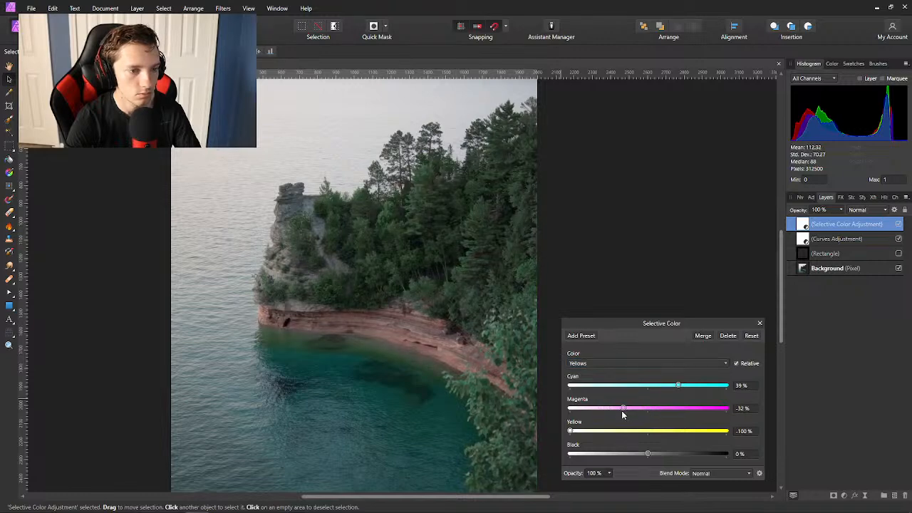
key(ctrl+z)
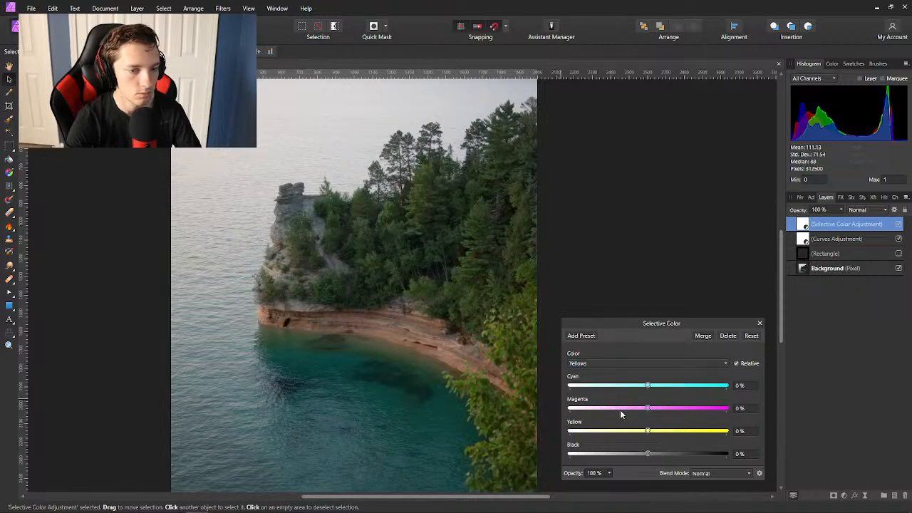
Set the yellows to Cyan 34% and Yellow 7%, checking the whole photo.
mouse_move(648, 432)
mouse_down()
mouse_move(620, 433)
mouse_move(661, 433)
mouse_move(609, 436)
mouse_move(655, 435)
mouse_up()
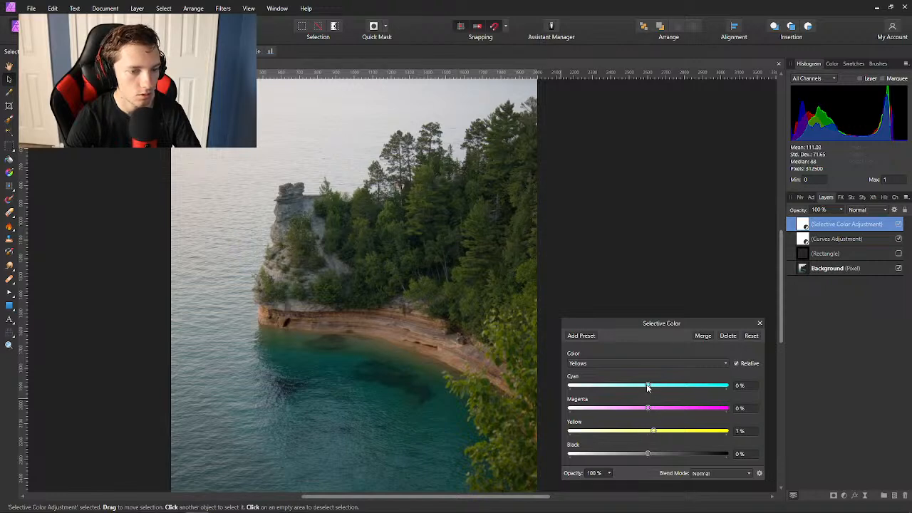
drag(648, 387, 675, 392)
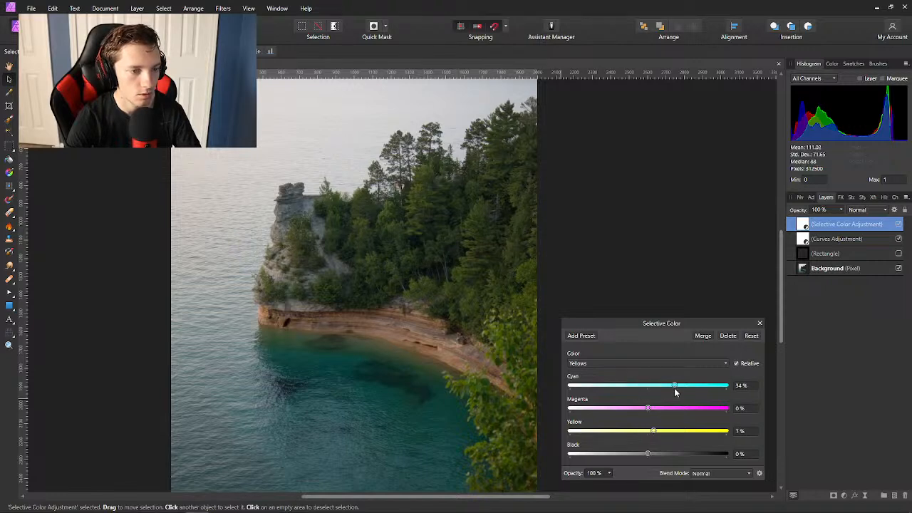
scroll(507, 405, down, 3)
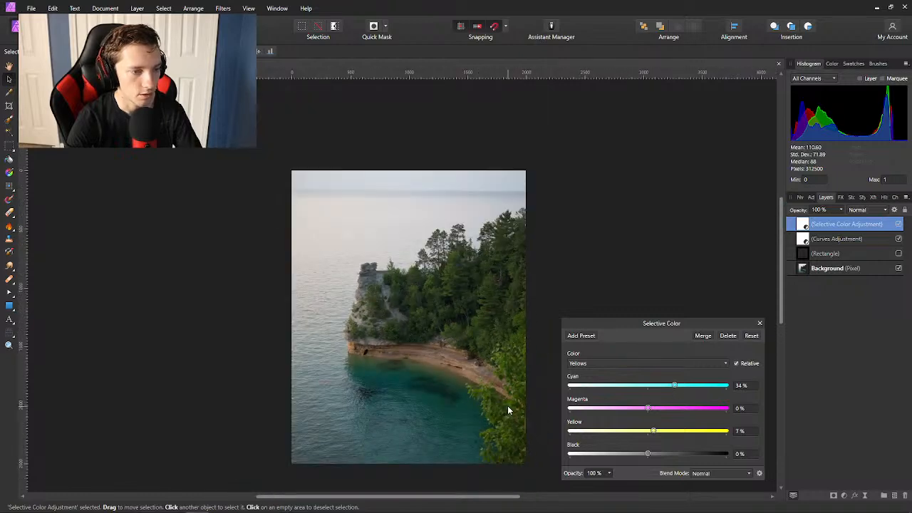
scroll(483, 410, up, 1)
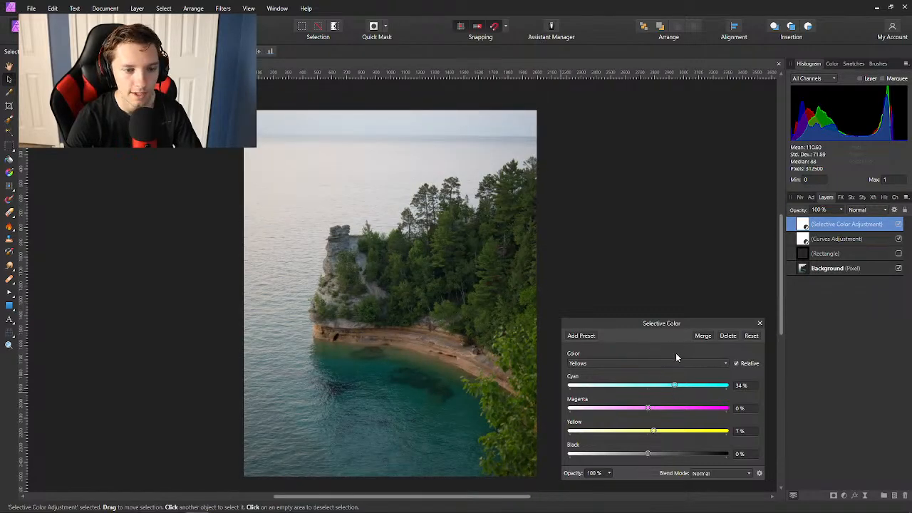
Set the whites to Cyan 51%, Magenta -20% and Yellow 16%, comparing the photo with the adjustment off and on.
click(654, 364)
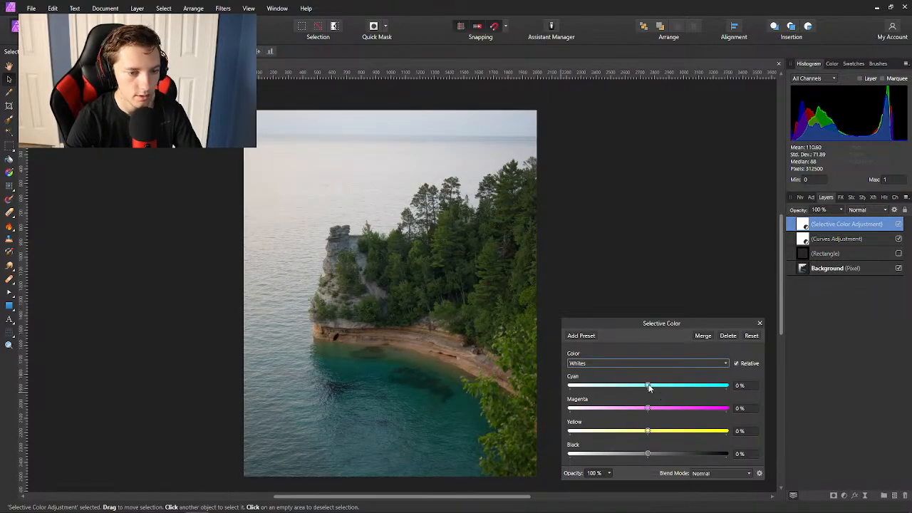
mouse_move(648, 386)
mouse_down()
mouse_move(700, 385)
mouse_move(586, 391)
mouse_move(658, 388)
mouse_up()
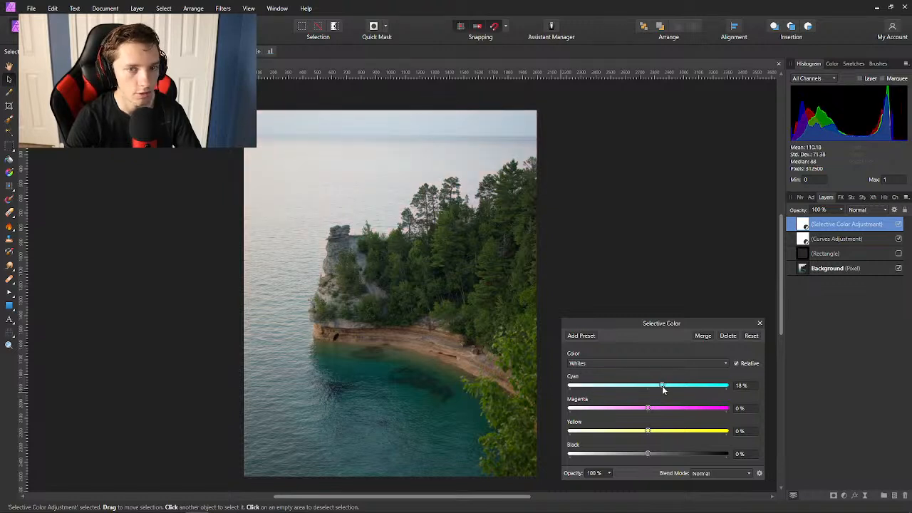
drag(662, 386, 687, 387)
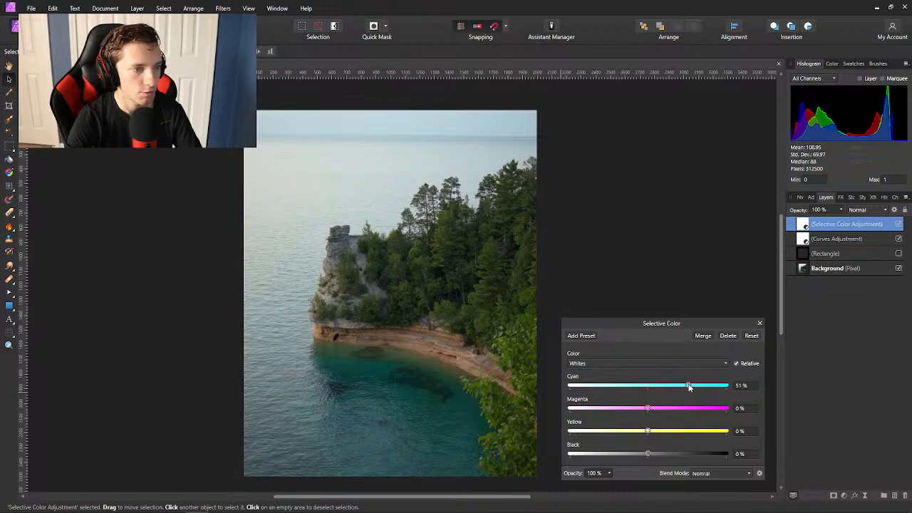
drag(648, 410, 658, 433)
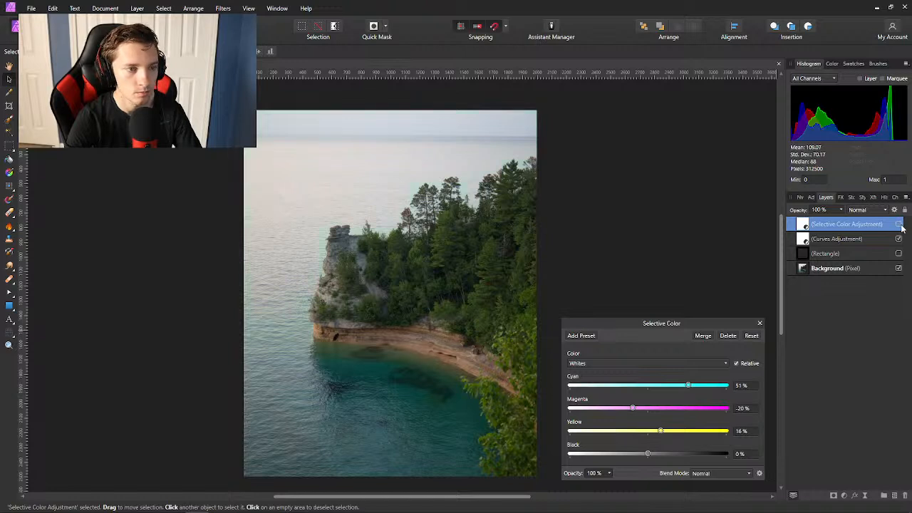
click(899, 224)
click(898, 224)
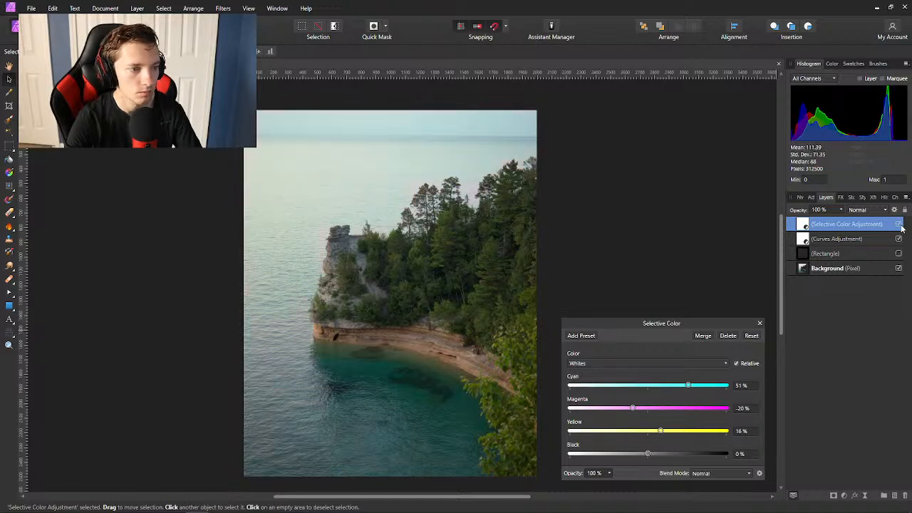
click(899, 224)
click(899, 224)
click(898, 224)
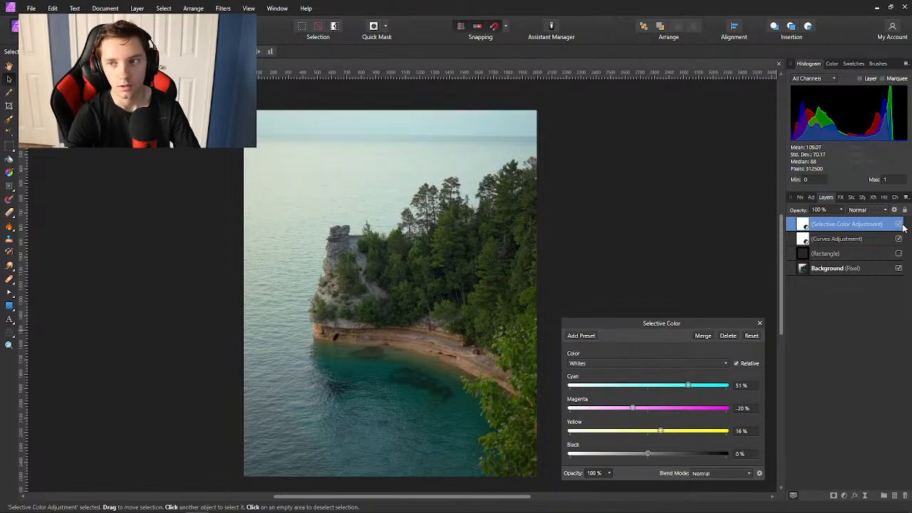
scroll(441, 280, up, 2)
scroll(418, 288, down, 3)
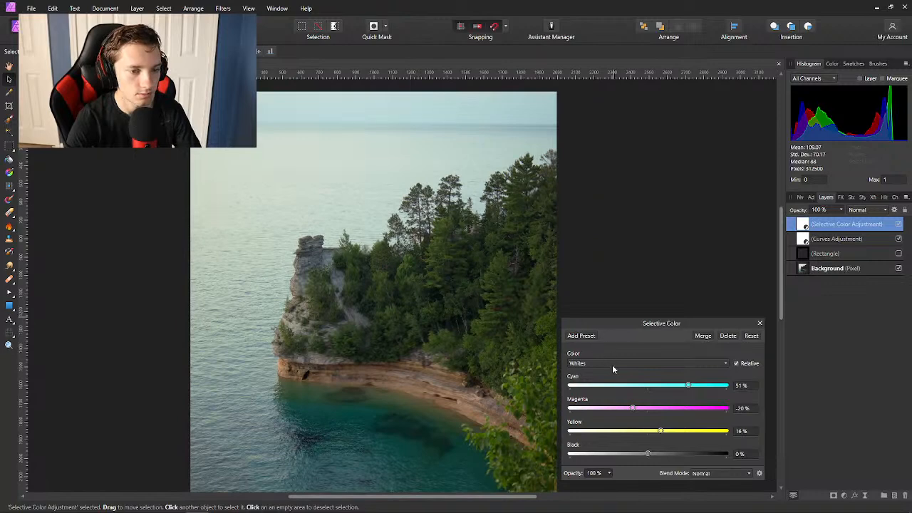
Try the neutrals at Cyan 23% and Magenta -51%, and undo these changes.
click(612, 365)
click(579, 451)
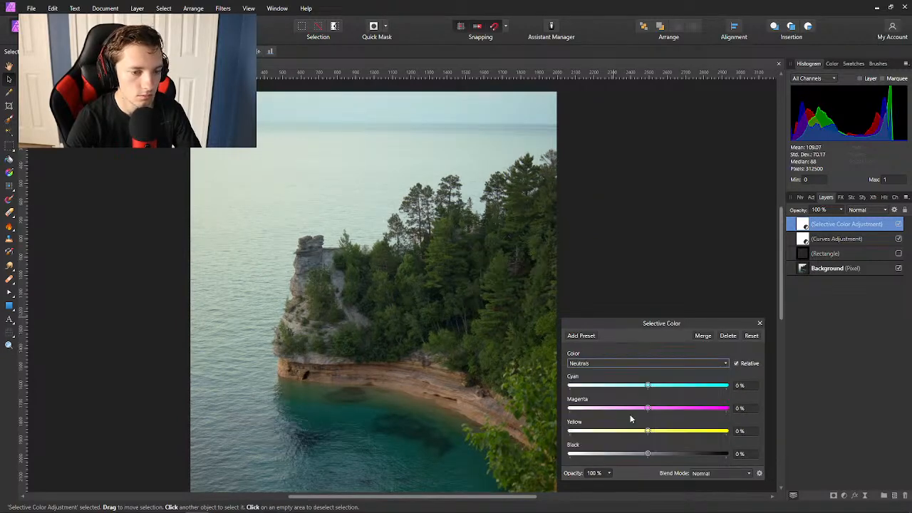
drag(646, 385, 609, 410)
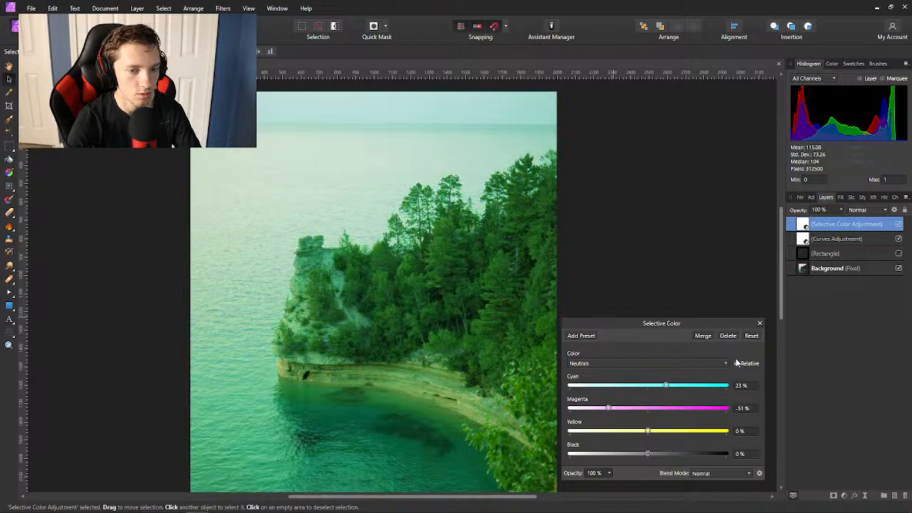
key(ctrl+z)
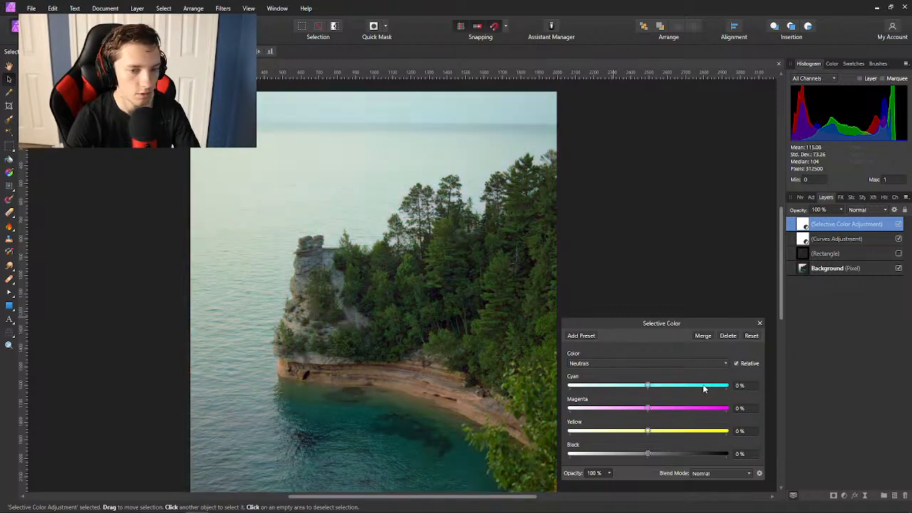
Set the blacks to Yellow 6%, compare the photo with the adjustment off and on, and close the Selective Color settings.
click(620, 364)
click(600, 461)
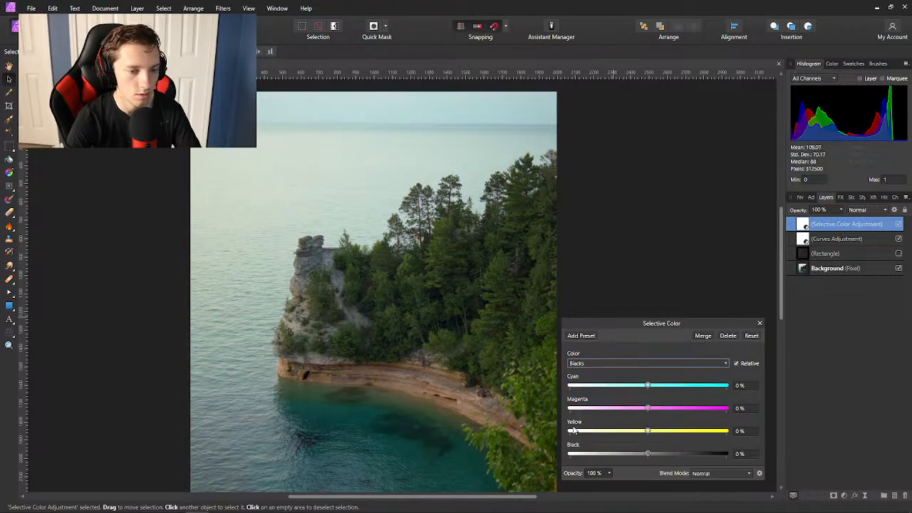
mouse_move(647, 432)
mouse_down()
mouse_move(690, 433)
mouse_move(578, 438)
mouse_move(653, 433)
mouse_move(650, 441)
mouse_up()
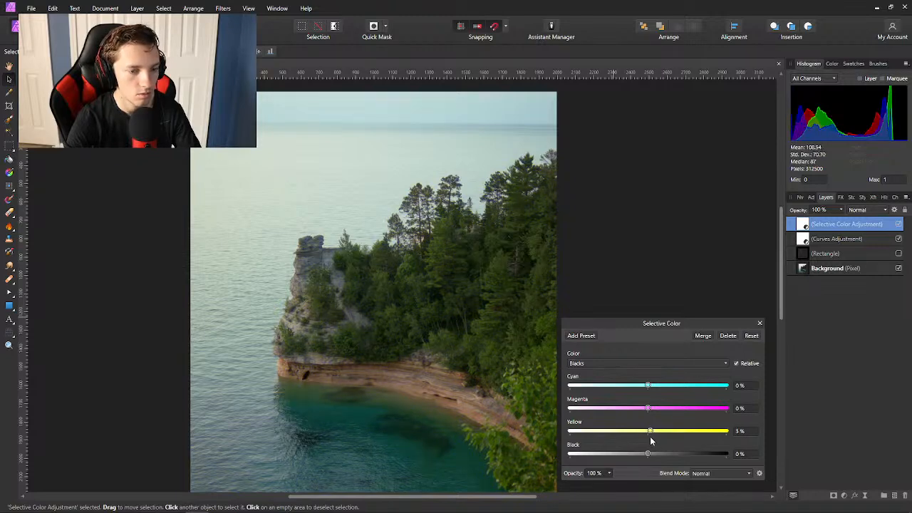
drag(649, 441, 654, 441)
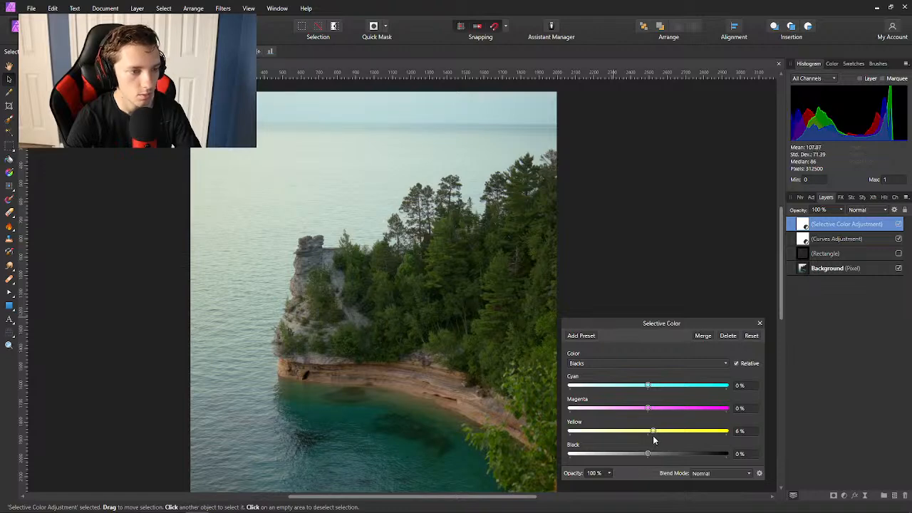
scroll(436, 404, down, 2)
scroll(436, 404, down, 1)
scroll(436, 404, up, 2)
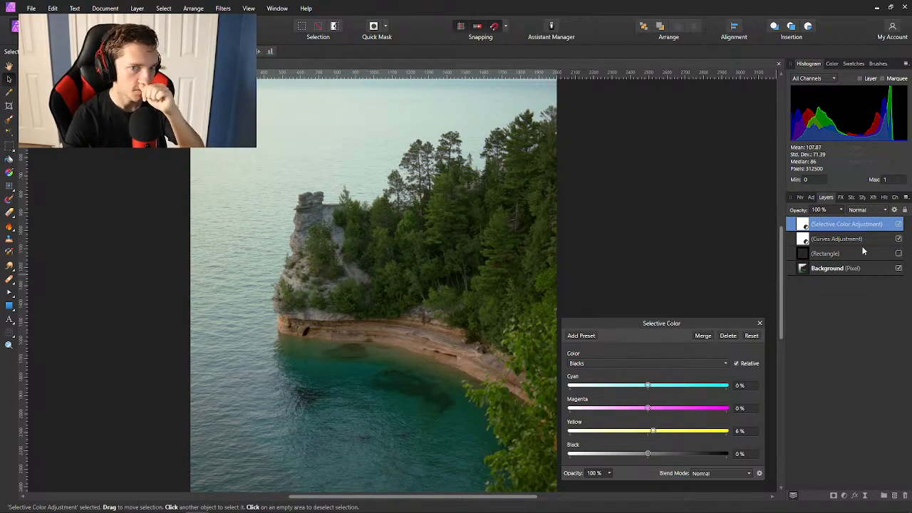
click(898, 224)
click(898, 224)
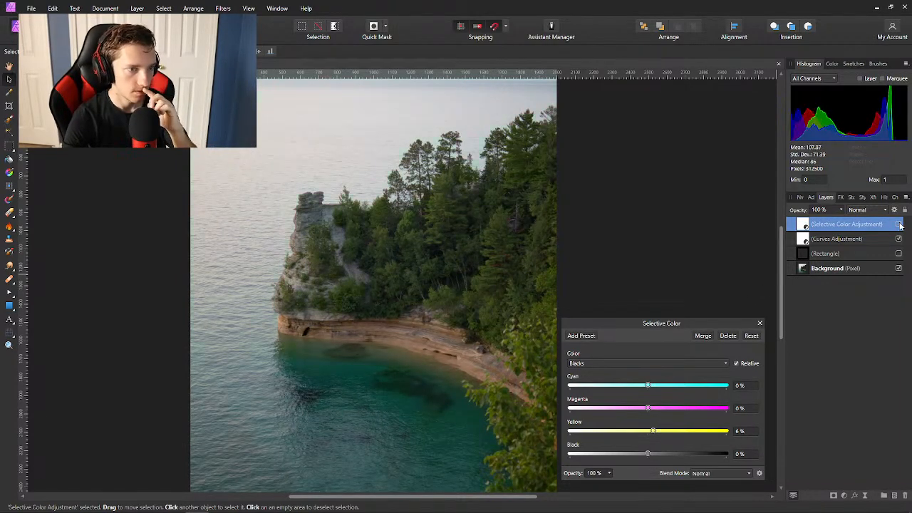
click(898, 225)
click(898, 224)
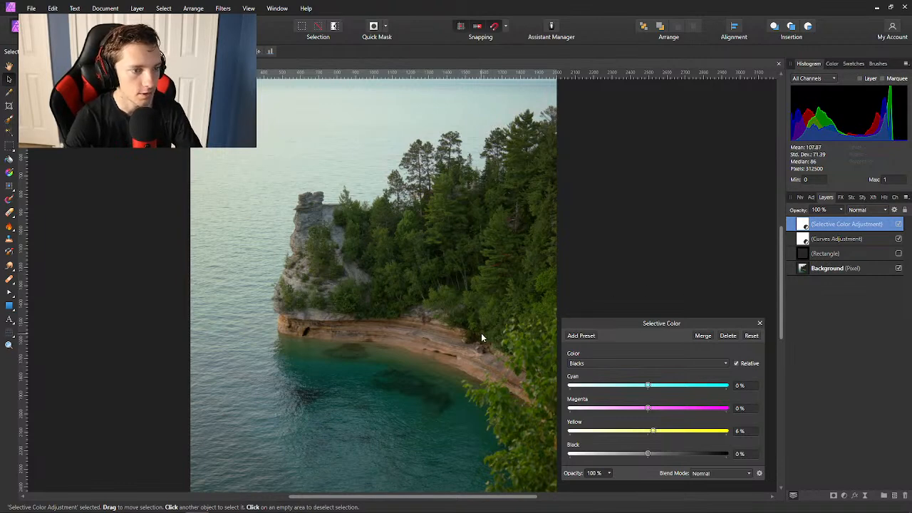
click(759, 323)
Preview the photo with the Rectangle layer's black bars shown, hide them again, and inspect the cliff and trees.
scroll(555, 345, down, 2)
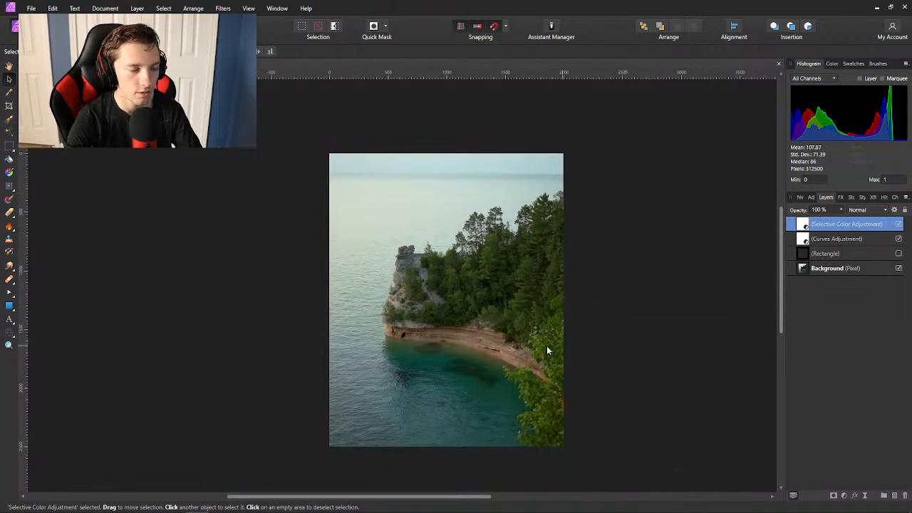
scroll(546, 346, up, 1)
click(898, 253)
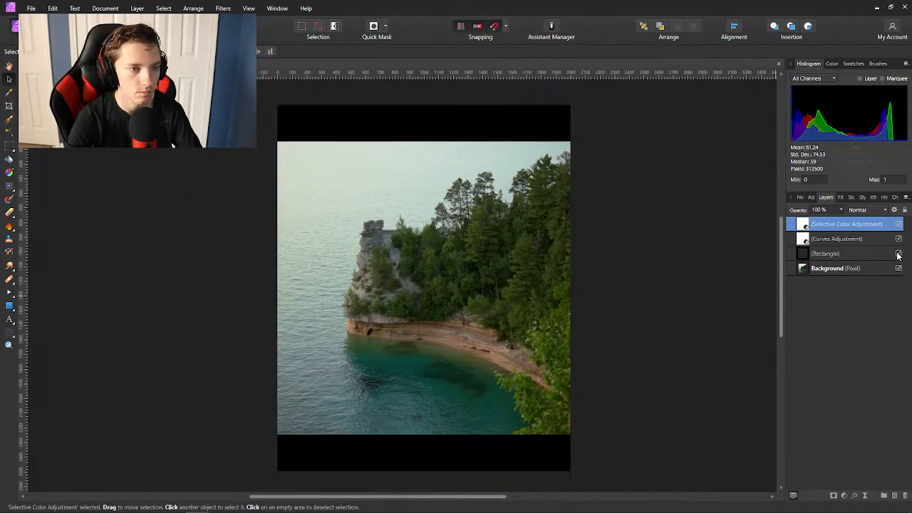
click(898, 253)
scroll(450, 302, up, 2)
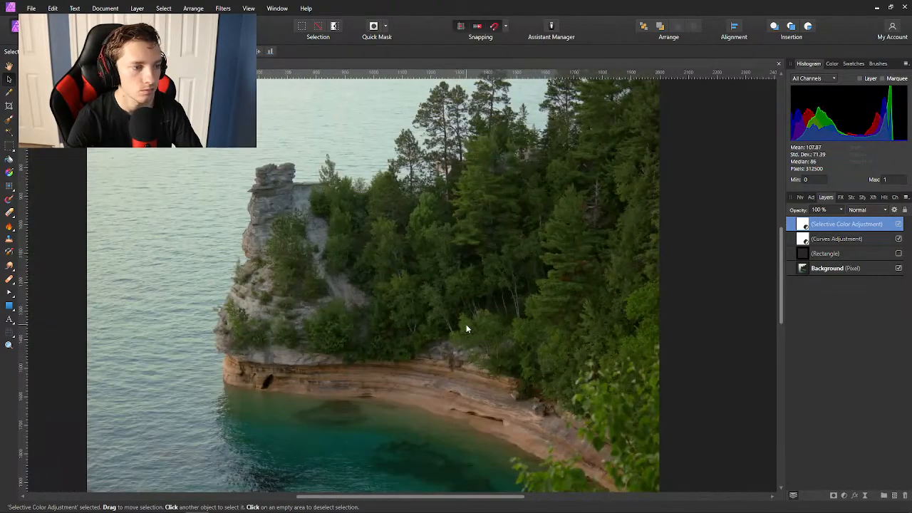
scroll(466, 326, down, 2)
scroll(467, 327, up, 1)
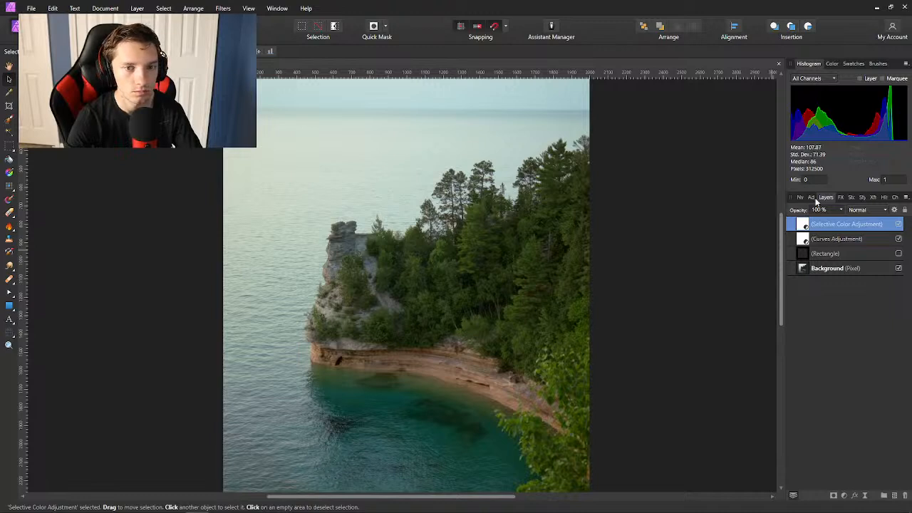
Reopen the existing Curves adjustment and lower the white end point of the master curve to about Y 0.723.
click(804, 240)
double_click(803, 240)
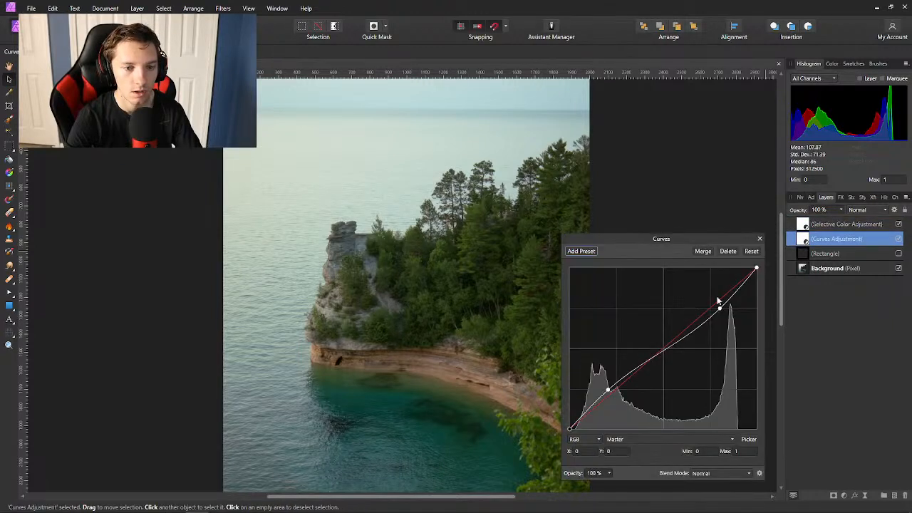
drag(756, 267, 764, 311)
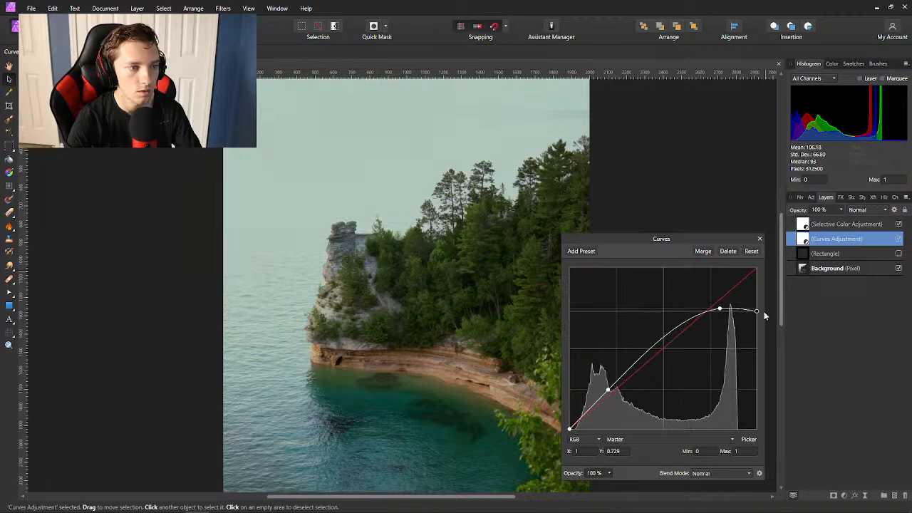
scroll(525, 313, down, 2)
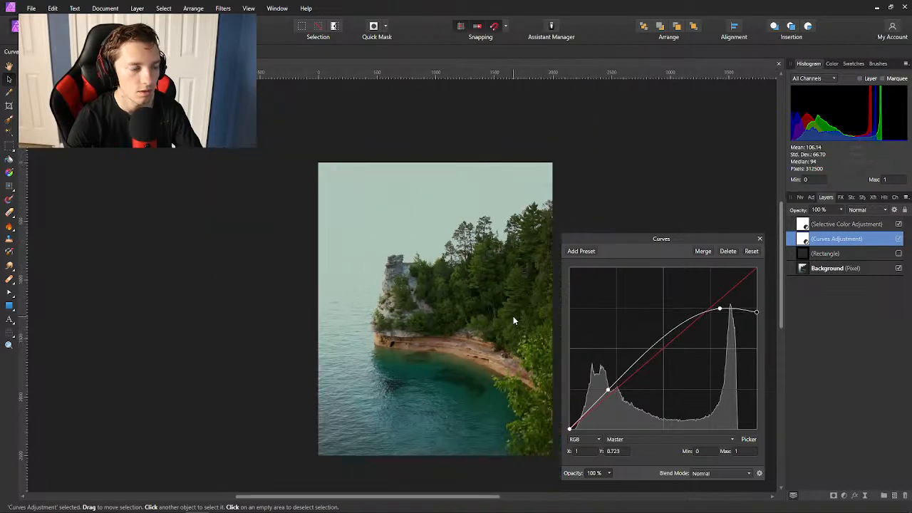
Try the master curve's white end point at about Y 0.873 and Y 0.841, and lower it to Y 0.726.
scroll(459, 310, up, 2)
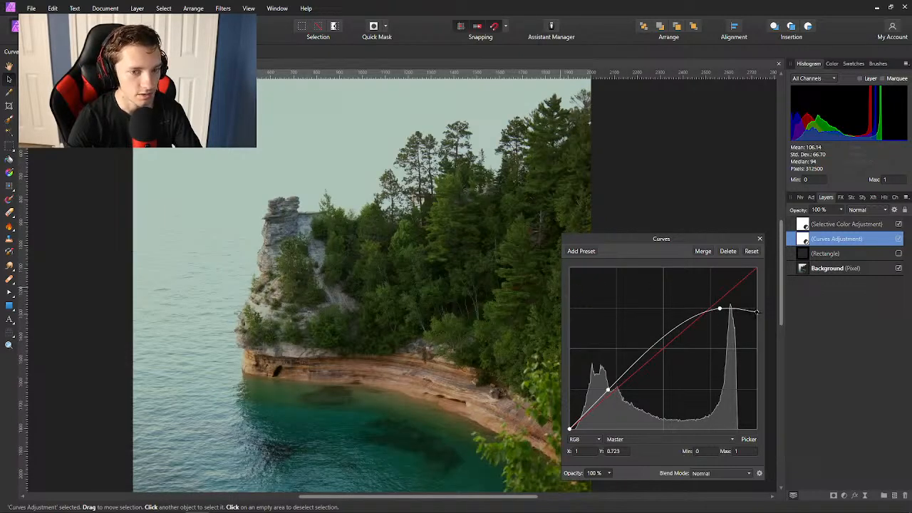
drag(756, 312, 756, 288)
scroll(450, 295, down, 1)
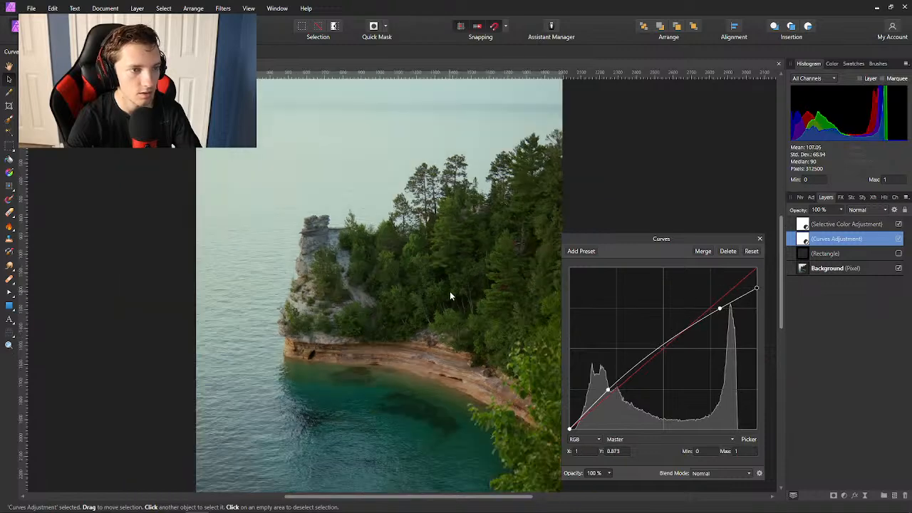
scroll(450, 292, down, 1)
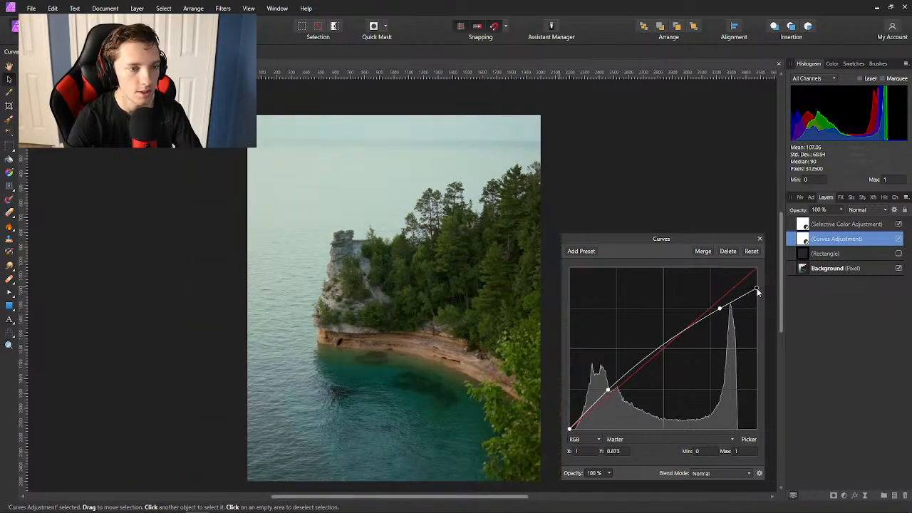
drag(759, 292, 789, 292)
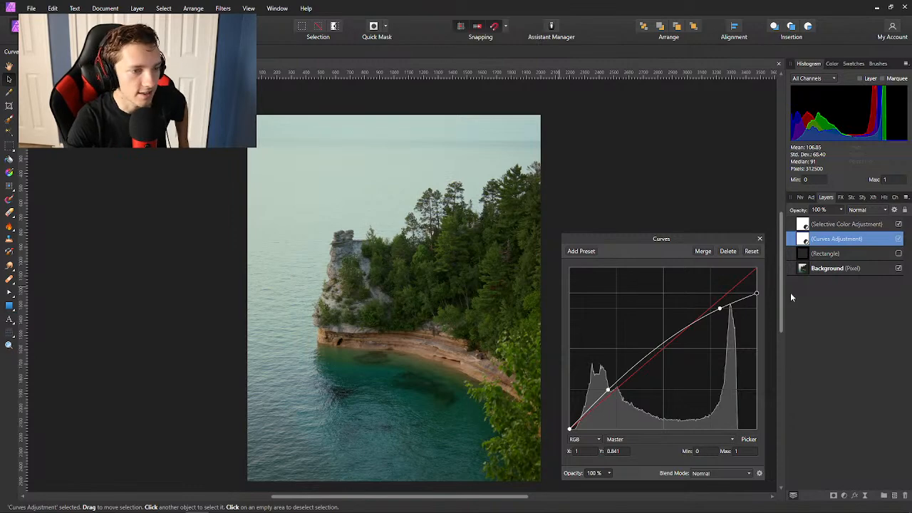
drag(790, 292, 799, 314)
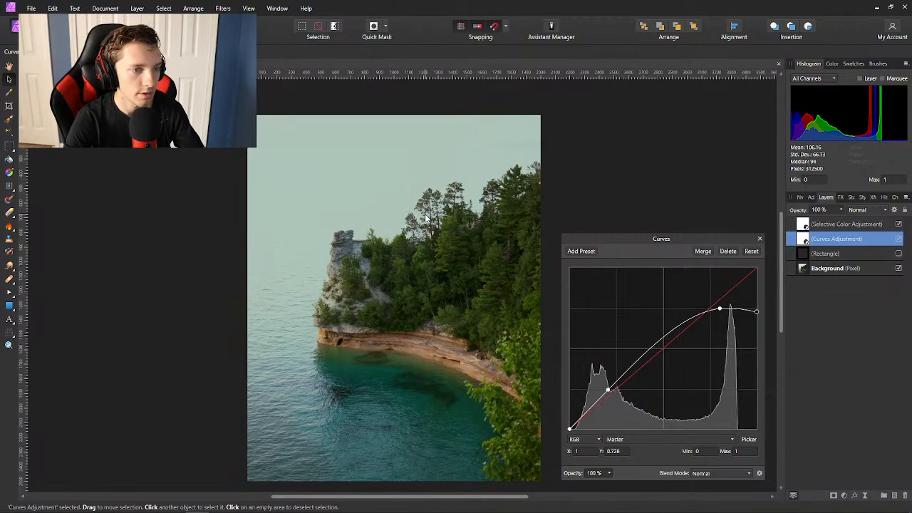
Inspect the trees against the water up close while trying the white end point at about Y 0.814.
scroll(427, 212, up, 5)
scroll(427, 212, up, 1)
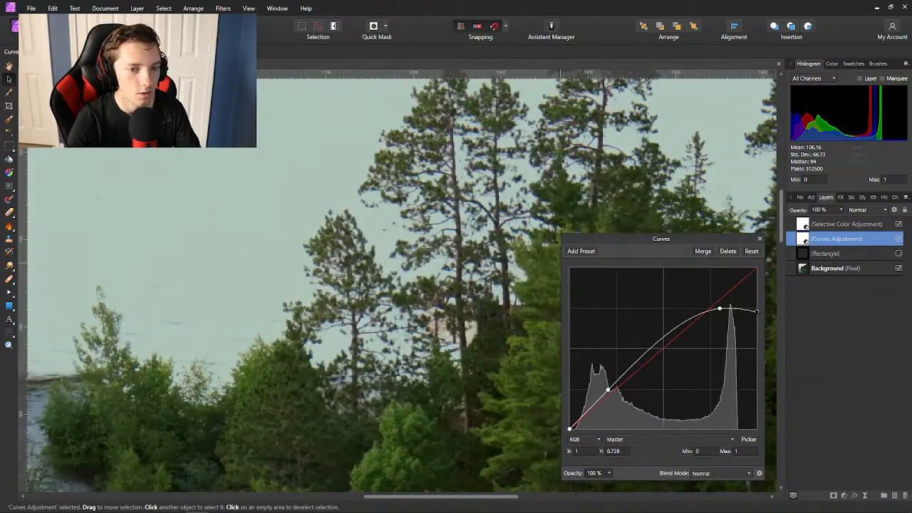
mouse_move(757, 311)
mouse_down()
mouse_move(756, 269)
mouse_move(759, 343)
mouse_move(762, 284)
mouse_move(759, 298)
mouse_up()
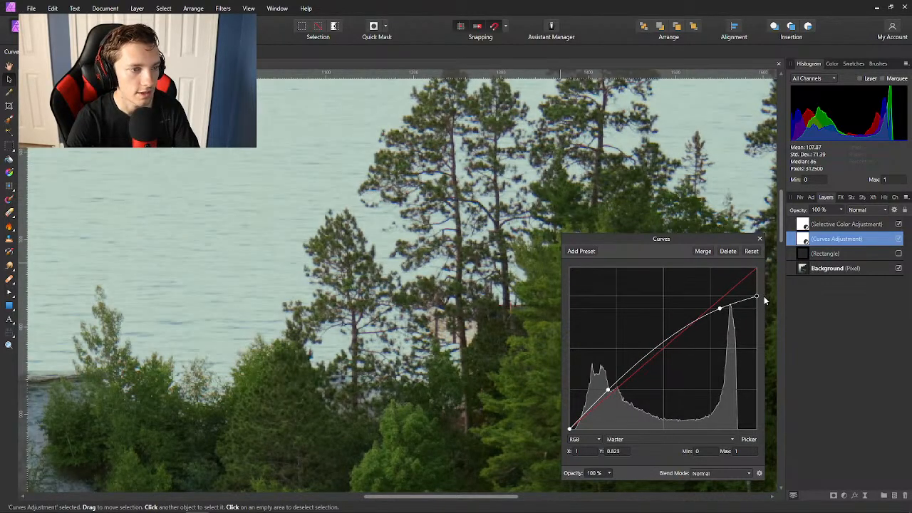
scroll(409, 283, down, 2)
scroll(409, 284, down, 2)
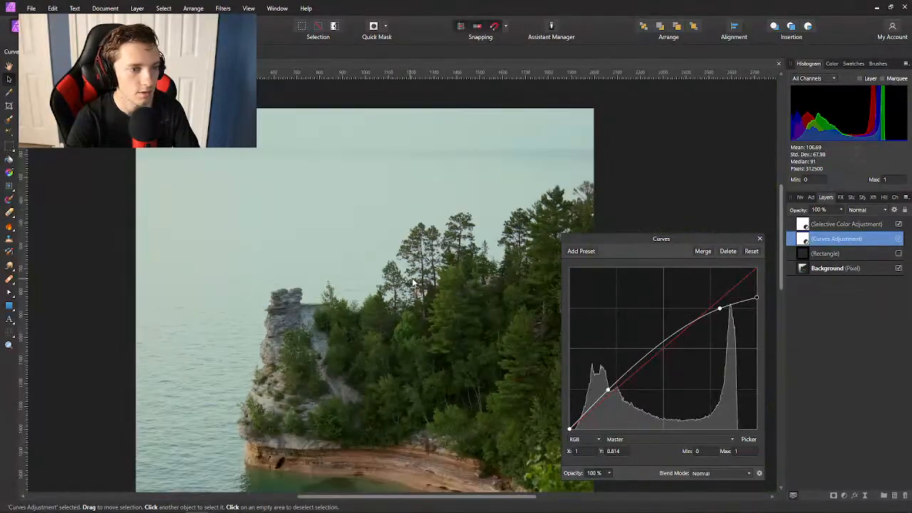
Set the white end point of the master curve to Y 1, check the whole photo and close the Curves settings.
drag(757, 297, 758, 258)
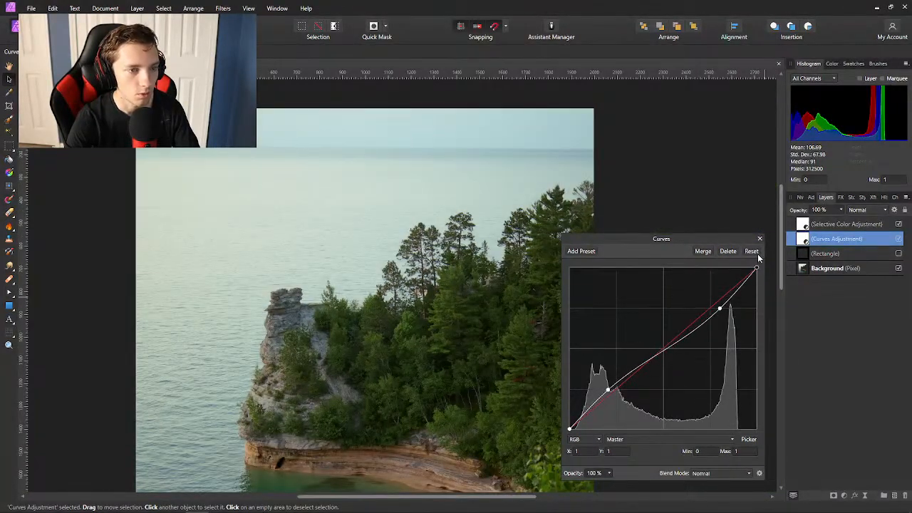
scroll(464, 353, down, 1)
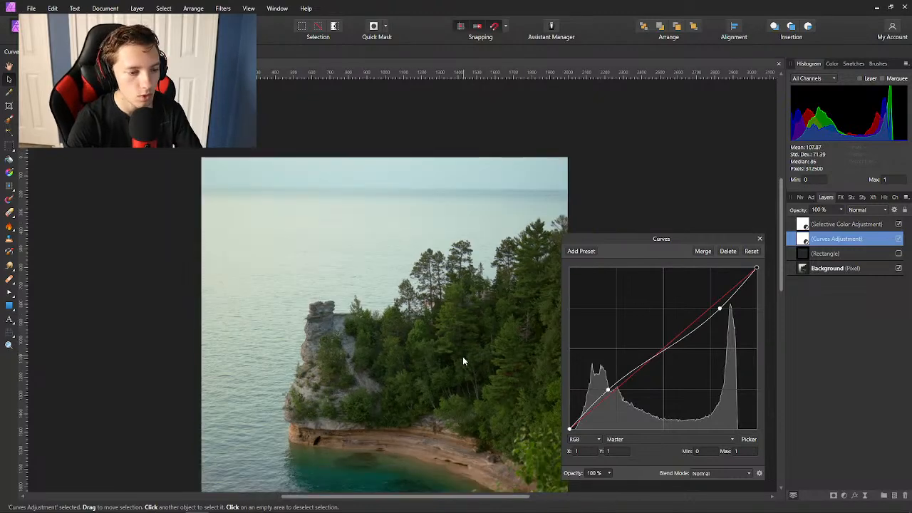
scroll(462, 356, down, 2)
scroll(462, 365, down, 2)
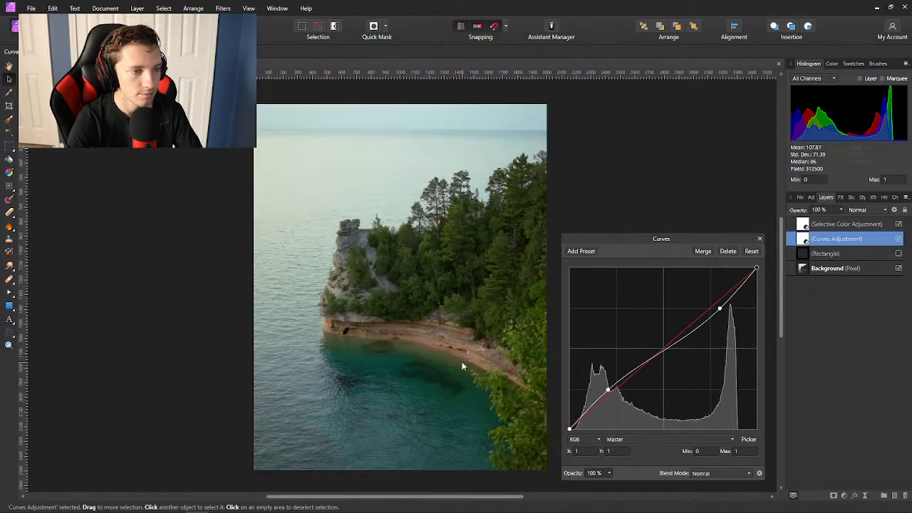
scroll(461, 365, up, 1)
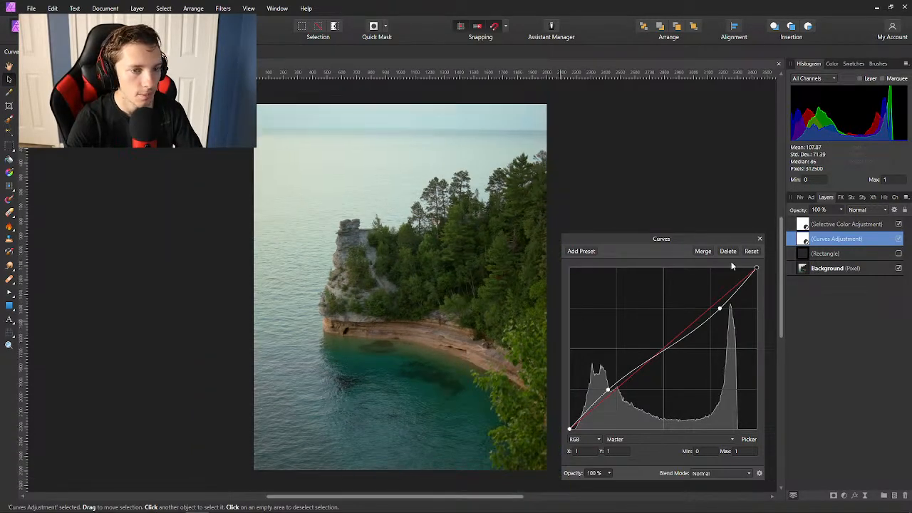
click(759, 239)
Select the Selective Color and Curves adjustments together and compare the photo with both of them off and on.
shift+click(808, 227)
click(896, 225)
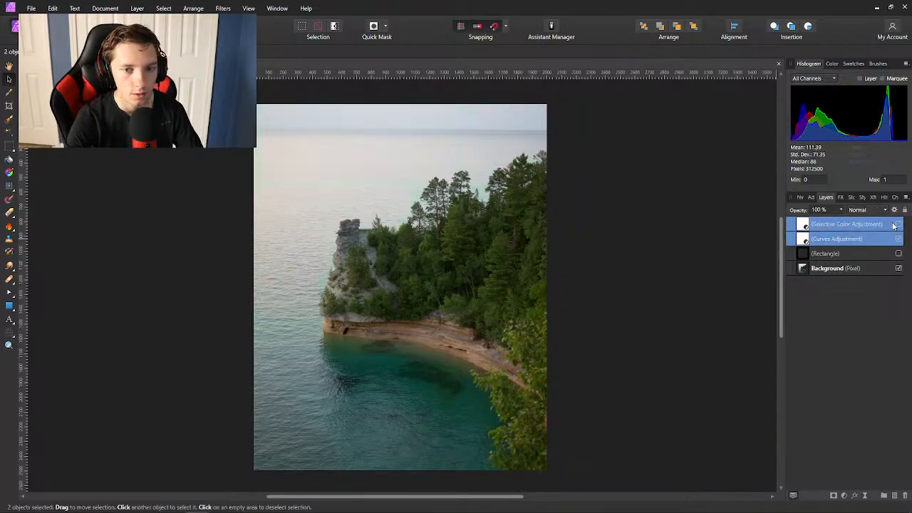
click(899, 226)
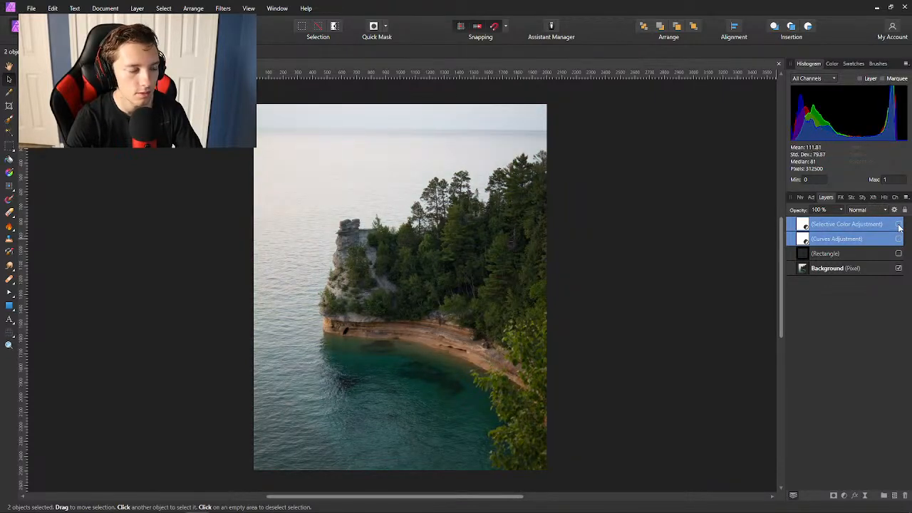
click(899, 225)
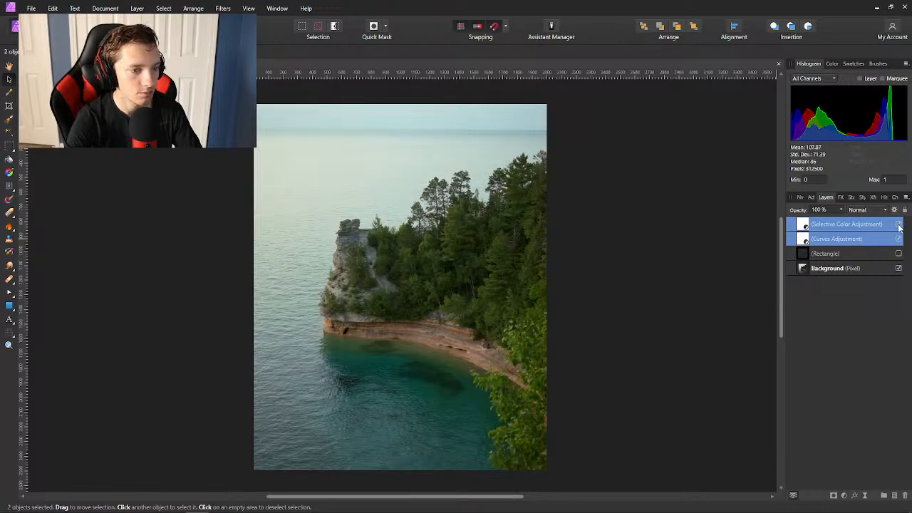
click(899, 225)
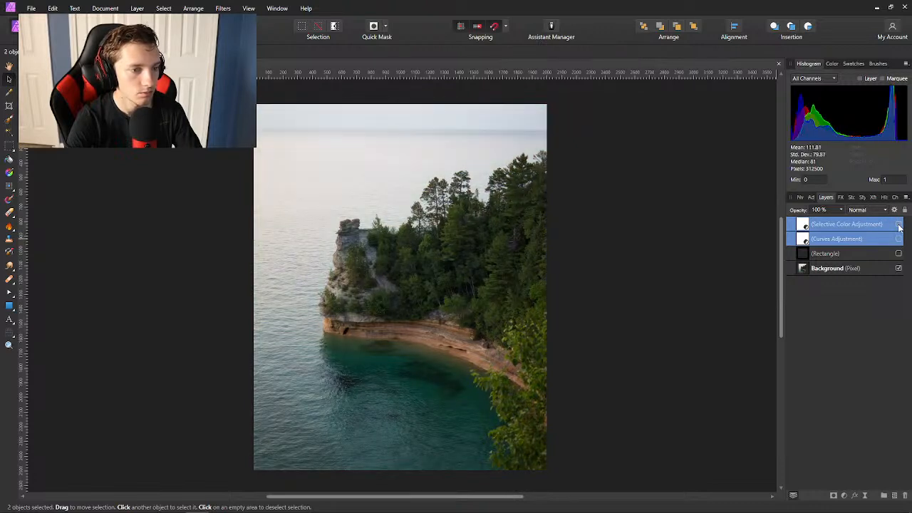
click(899, 225)
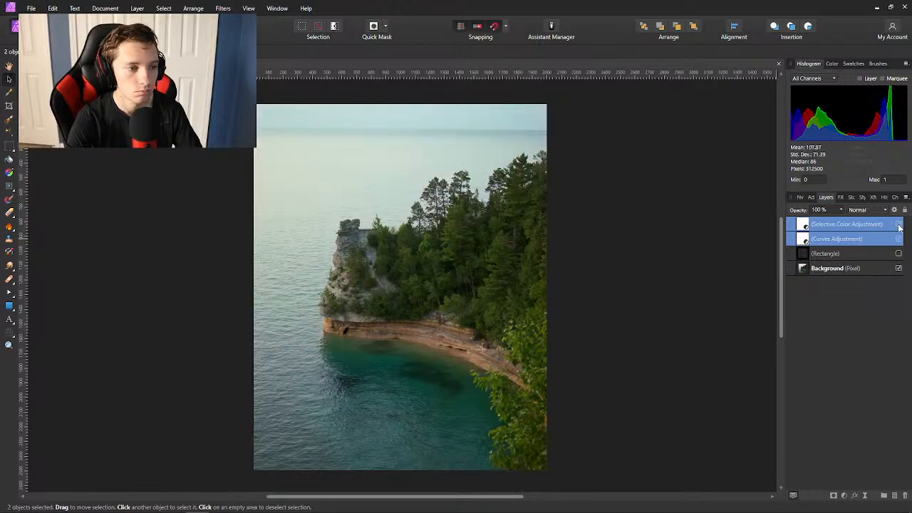
click(899, 225)
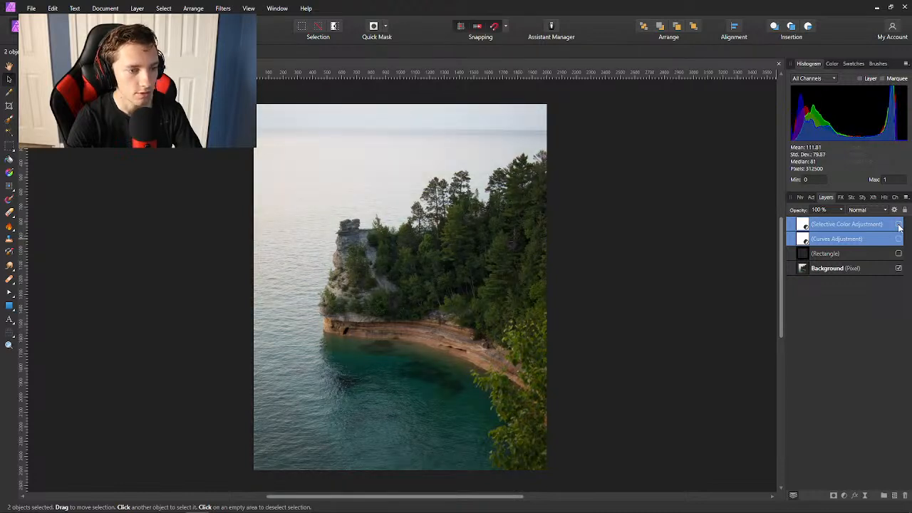
click(899, 225)
click(899, 225)
click(899, 225)
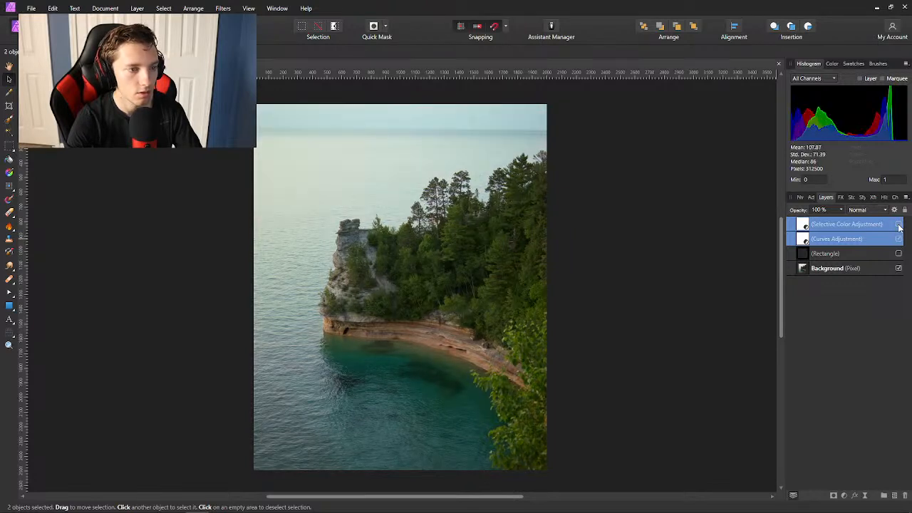
click(899, 225)
click(898, 225)
click(899, 225)
click(899, 225)
Select only the Curves adjustment, open the LUT export and title the LUT "Warm Pictured".
click(828, 240)
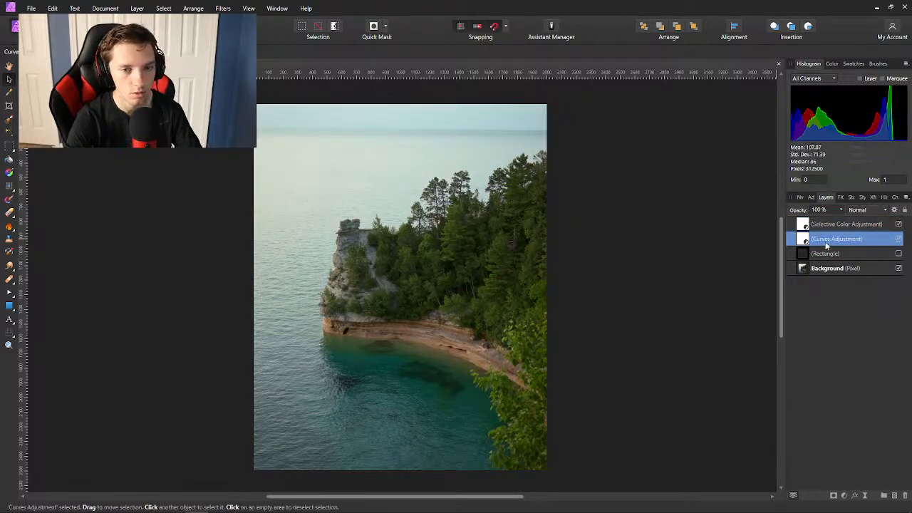
click(31, 7)
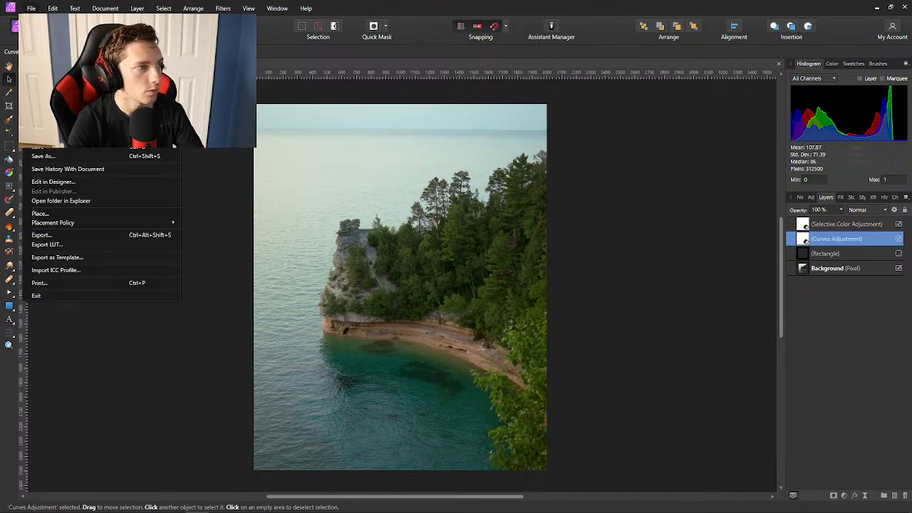
click(47, 244)
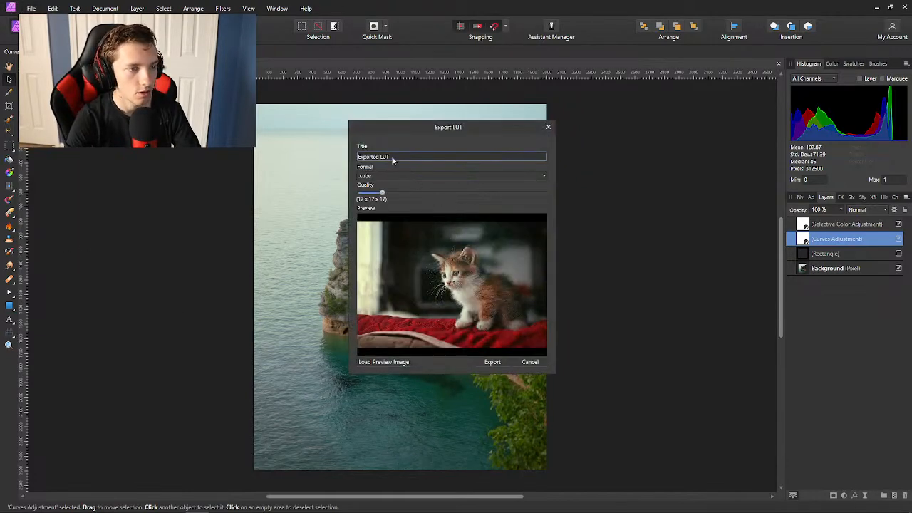
click(392, 157)
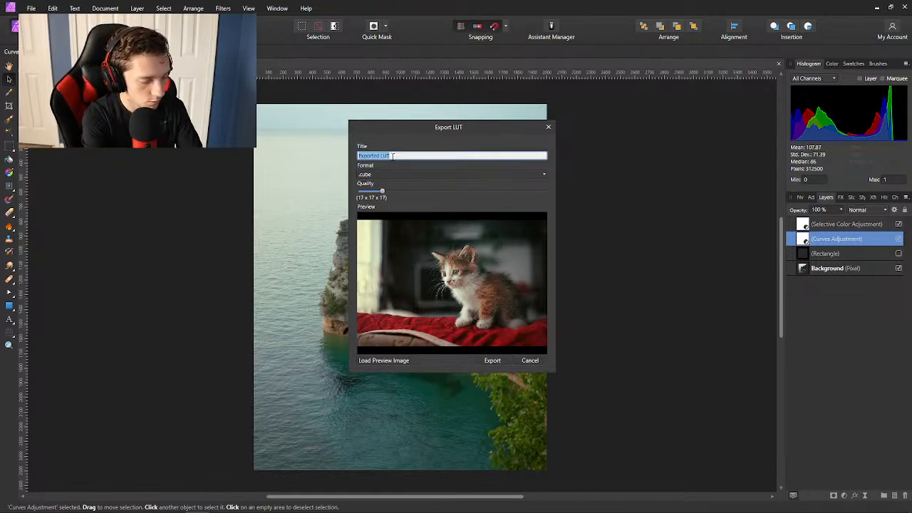
text(Warm Pic)
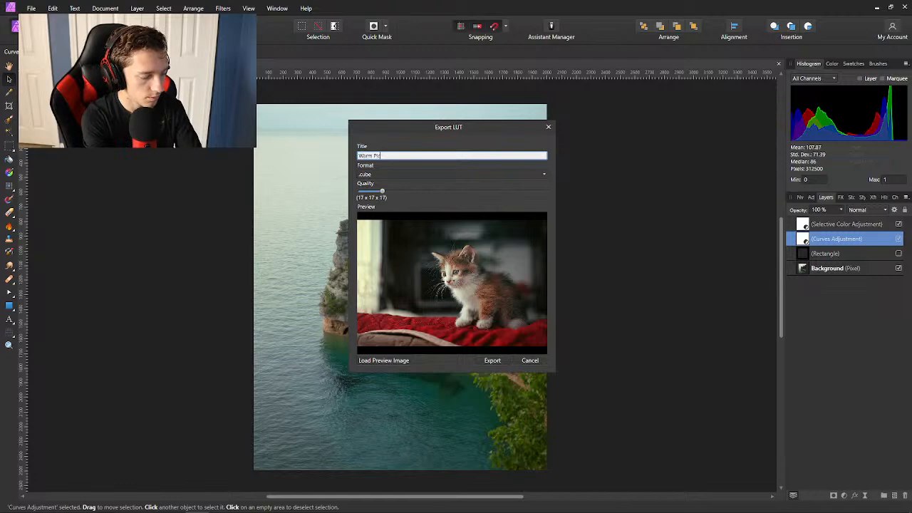
text(tures)
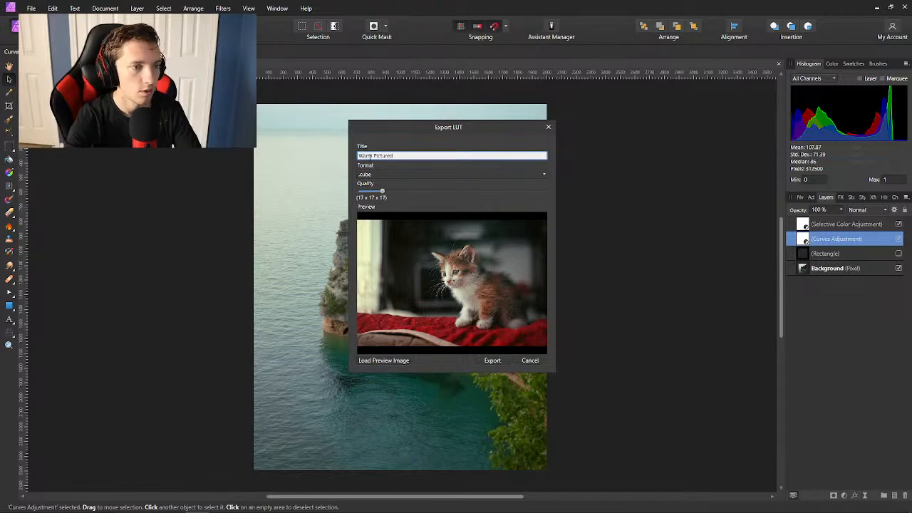
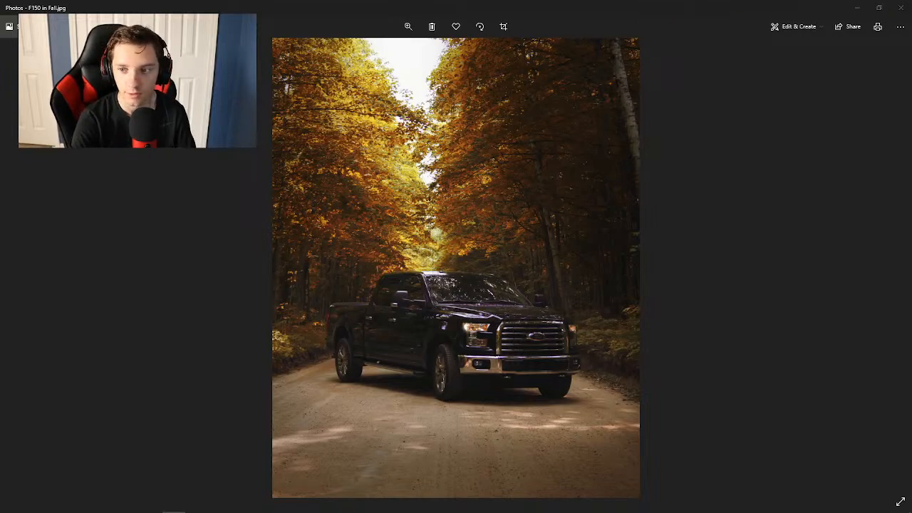
Minimize the F150 in Fall.jpg photo and dismiss the Malwarebytes scan notification.
click(858, 8)
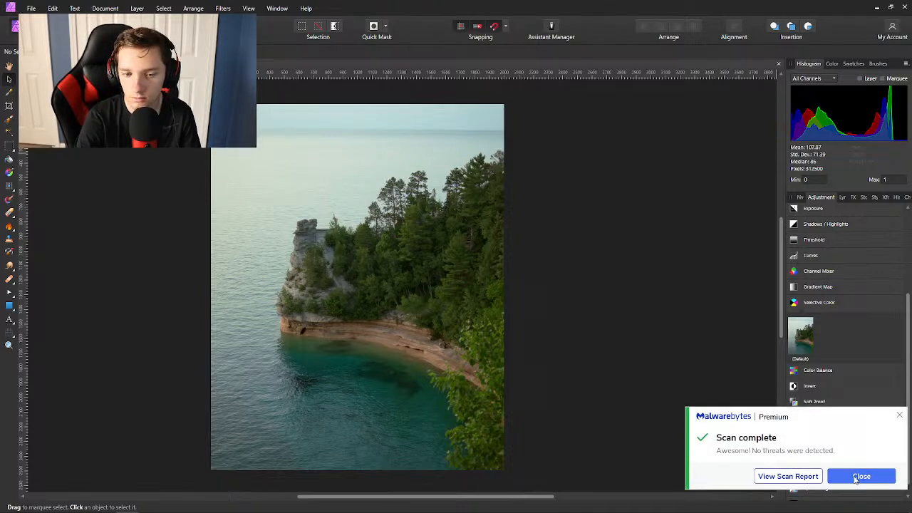
click(861, 476)
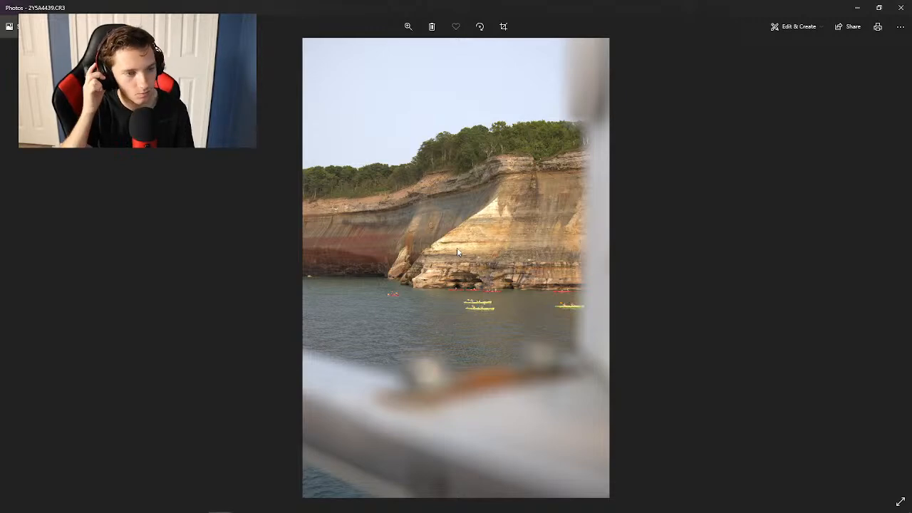
Close photo 2Y5A4439.CR3, examine the cliff in 2Y5A4456.CR3 up close and at full view, and close it.
click(900, 7)
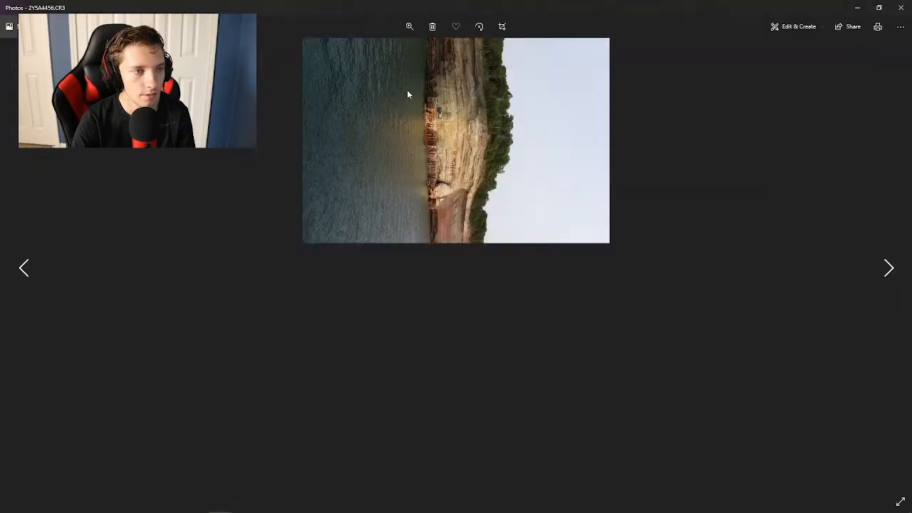
click(409, 33)
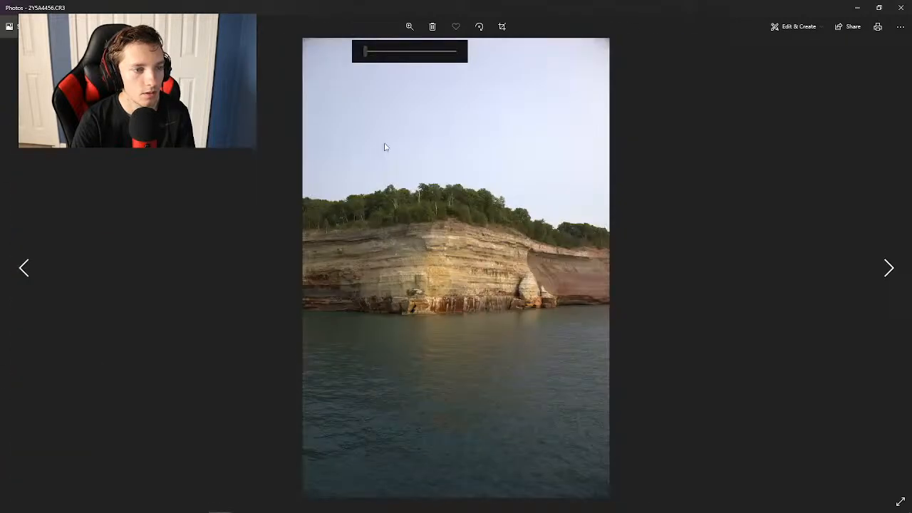
scroll(423, 258, up, 3)
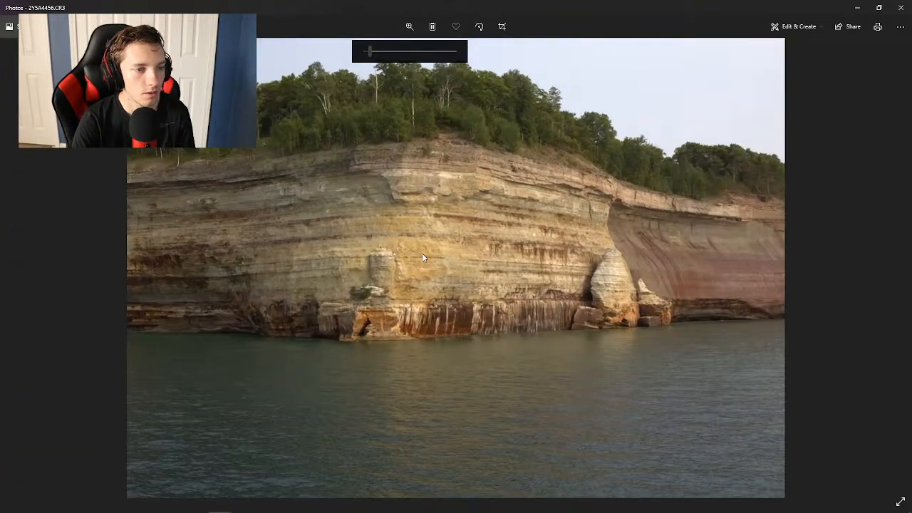
scroll(422, 258, down, 3)
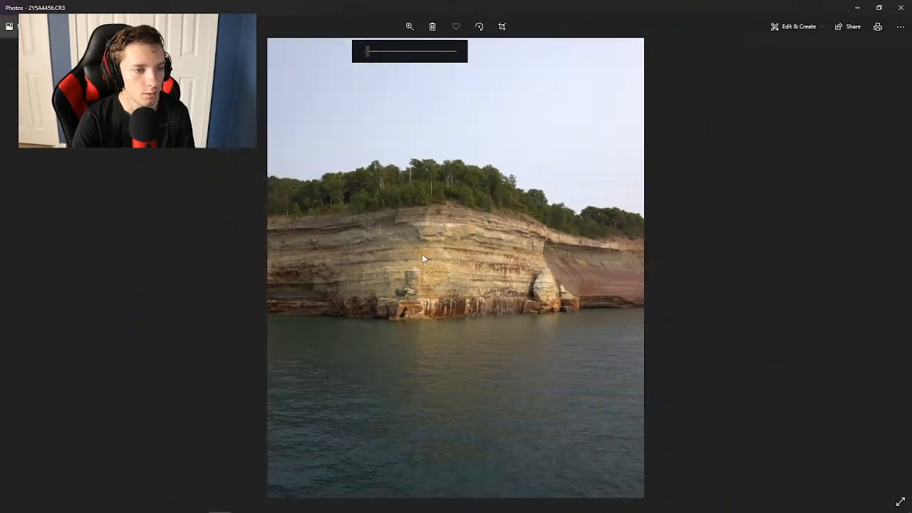
scroll(423, 258, up, 1)
scroll(476, 297, down, 1)
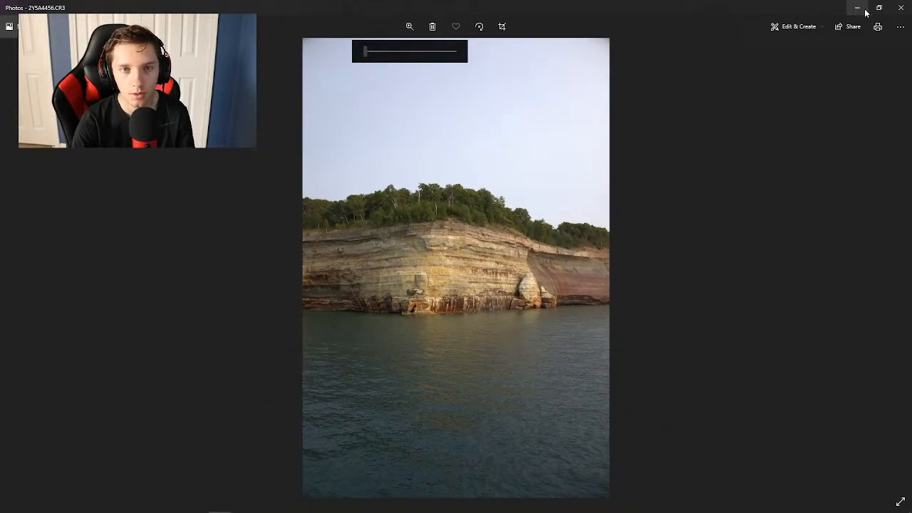
click(898, 9)
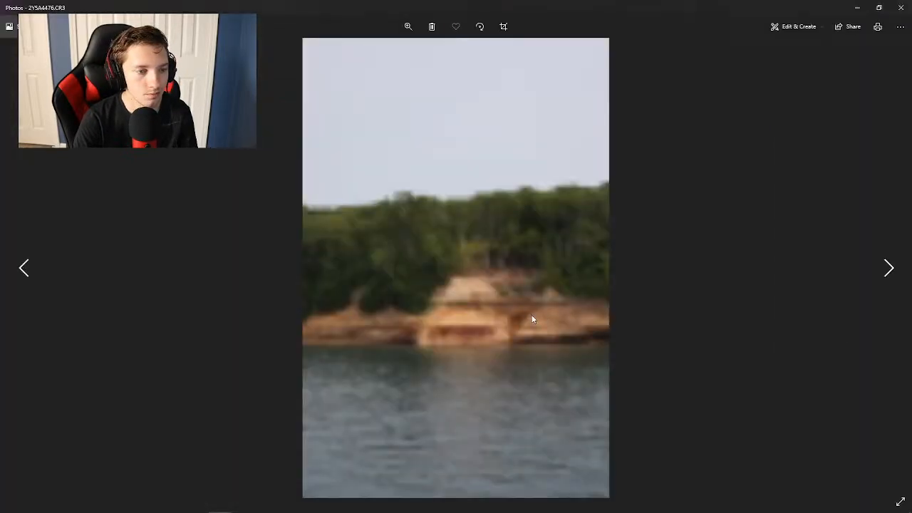
Zoom in on photo 2Y5A4476.CR3 and return to the full view.
click(408, 27)
click(399, 52)
drag(399, 52, 332, 55)
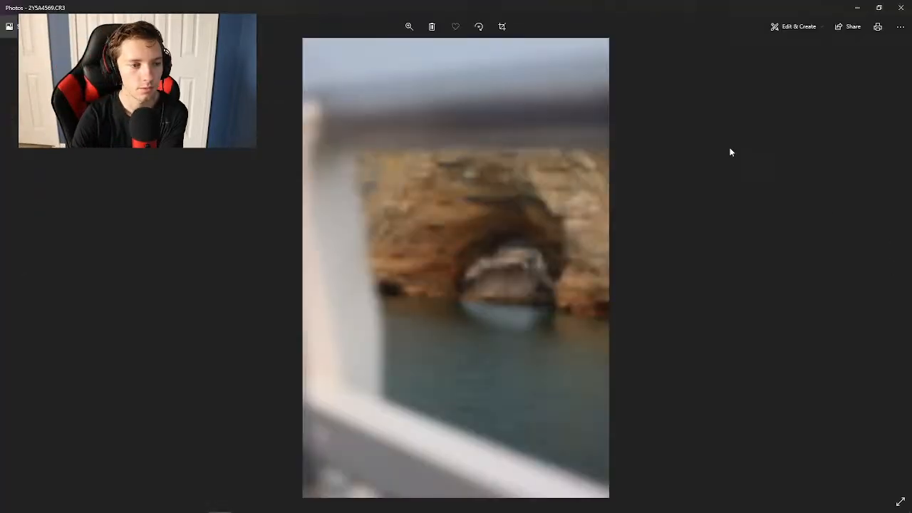
Zoom in on the cliff arch photo 2Y5A4569.CR3, return it to the full view and close it.
click(409, 27)
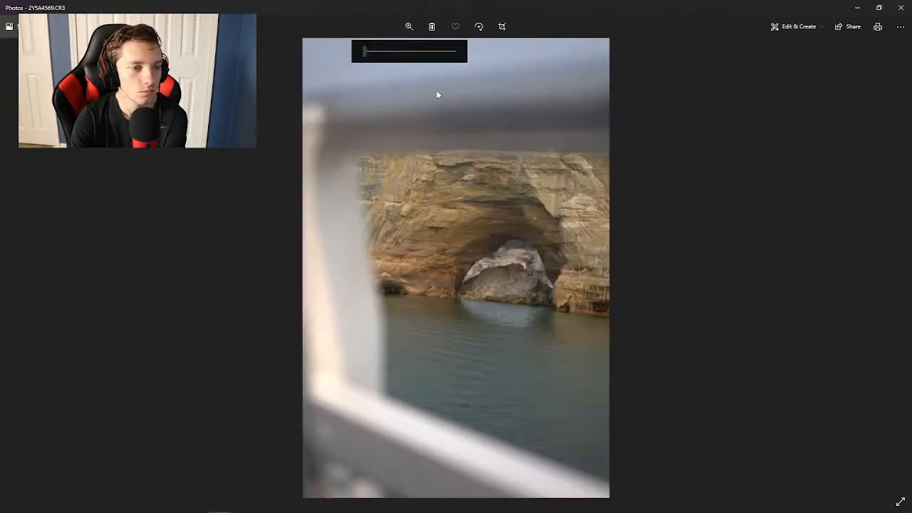
drag(393, 55, 332, 63)
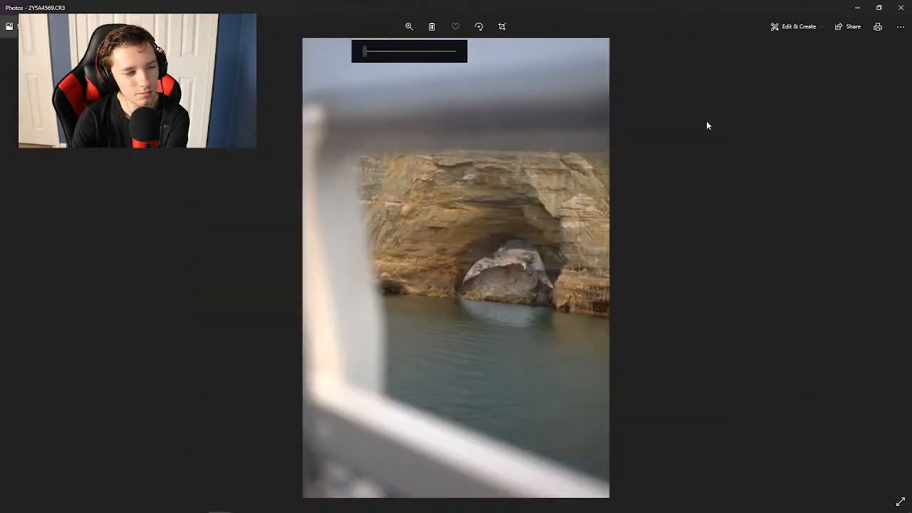
click(901, 9)
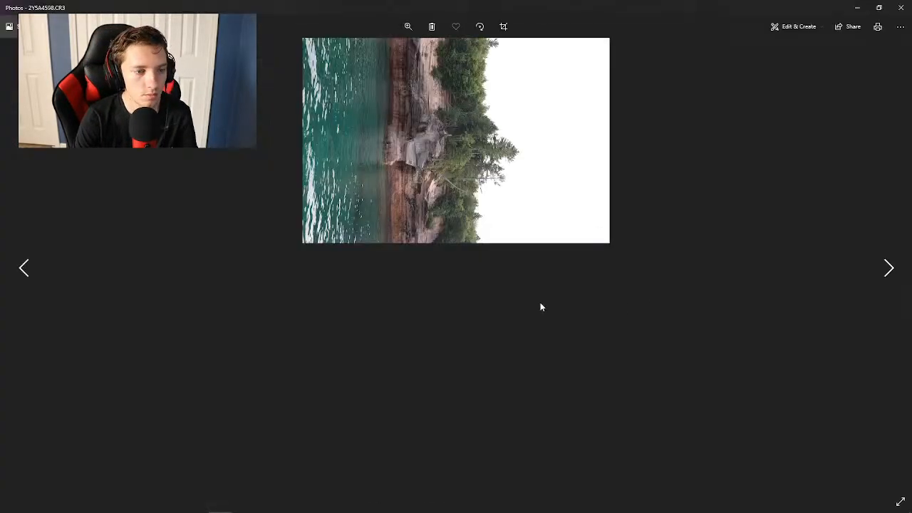
Zoom in on photo 2Y5A4598.CR3 and return to the full view, then close it and photo 2Y5A4597.CR3.
click(408, 27)
drag(399, 52, 362, 61)
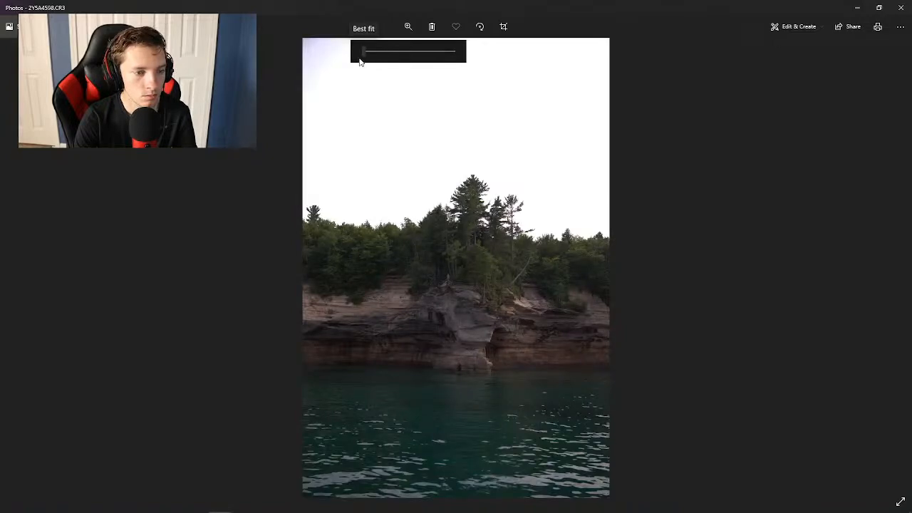
click(899, 10)
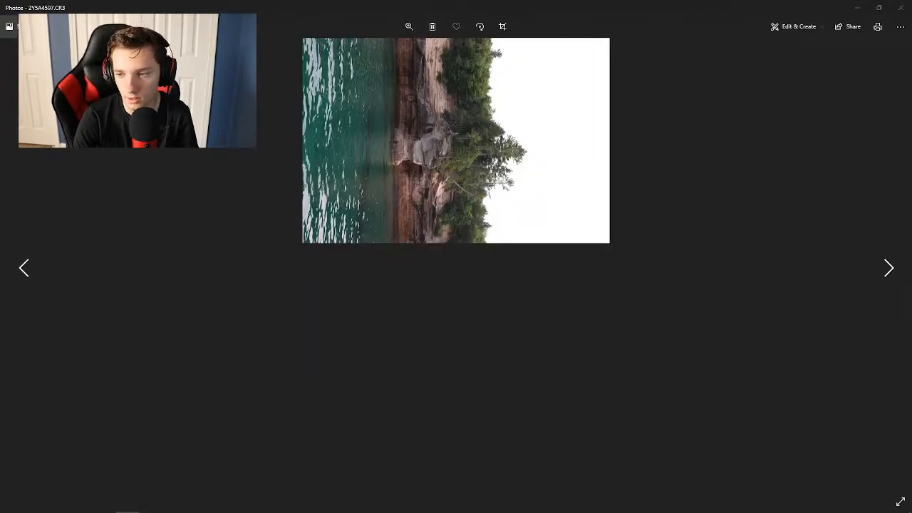
click(901, 7)
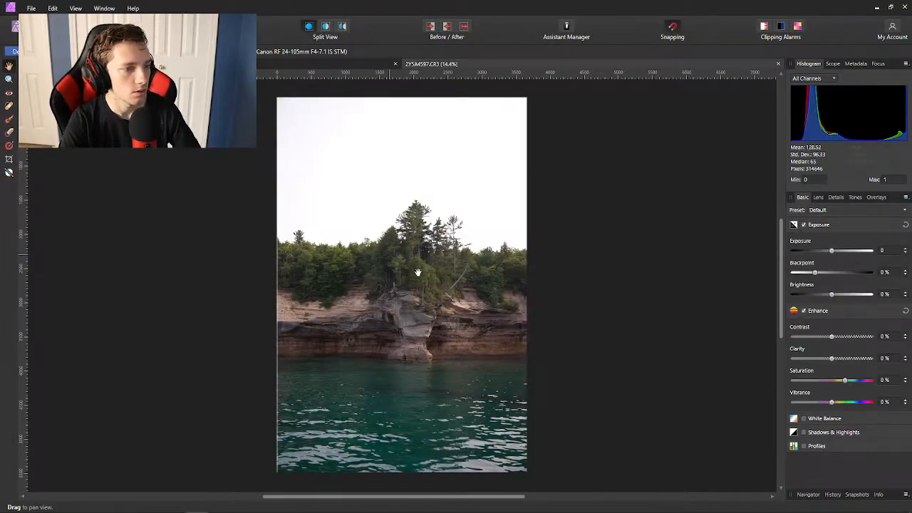
In Affinity Photo, try the exposure of raw photo 2Y5A4597.CR3 at -4.576 and raise it to -1.061.
scroll(404, 262, up, 4)
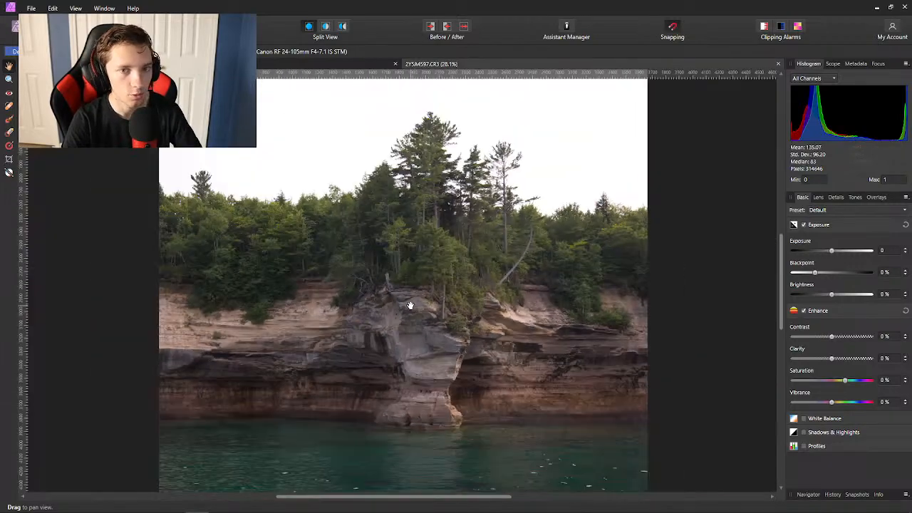
scroll(408, 305, up, 1)
scroll(408, 305, down, 3)
scroll(408, 305, up, 1)
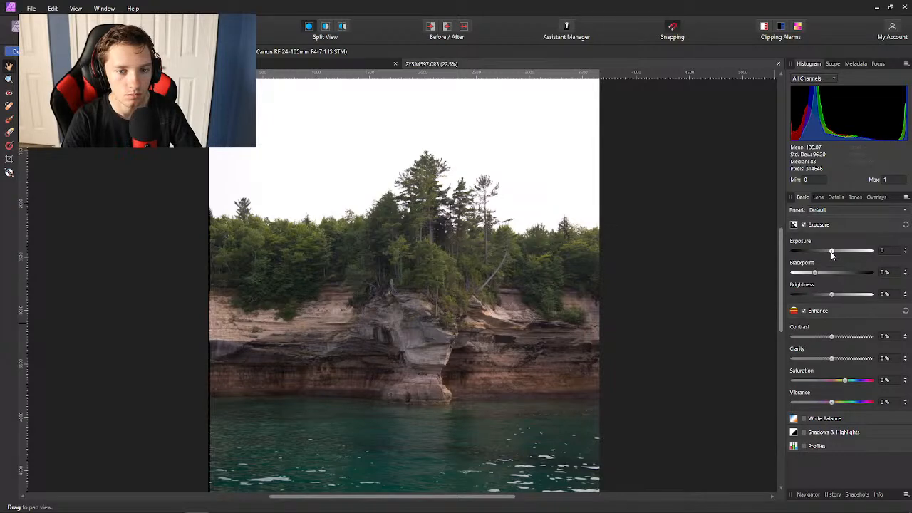
drag(832, 253, 796, 267)
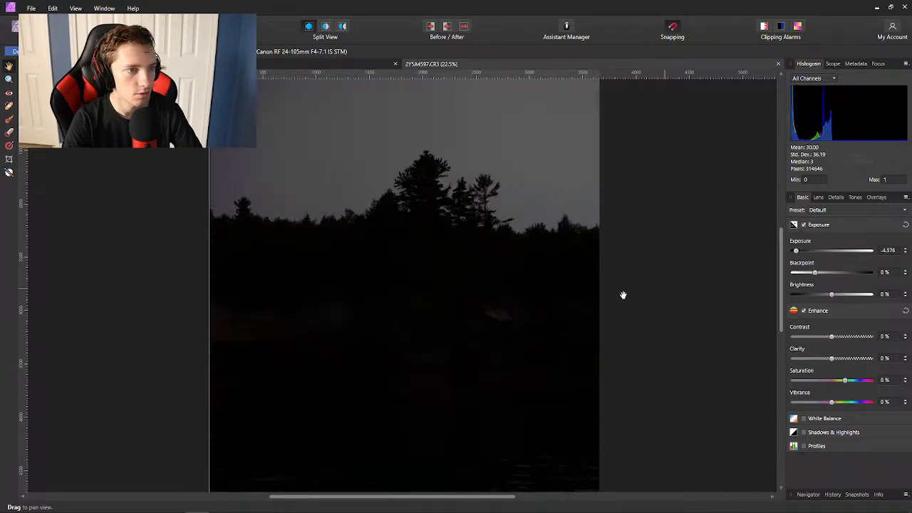
scroll(584, 299, down, 2)
drag(801, 254, 823, 260)
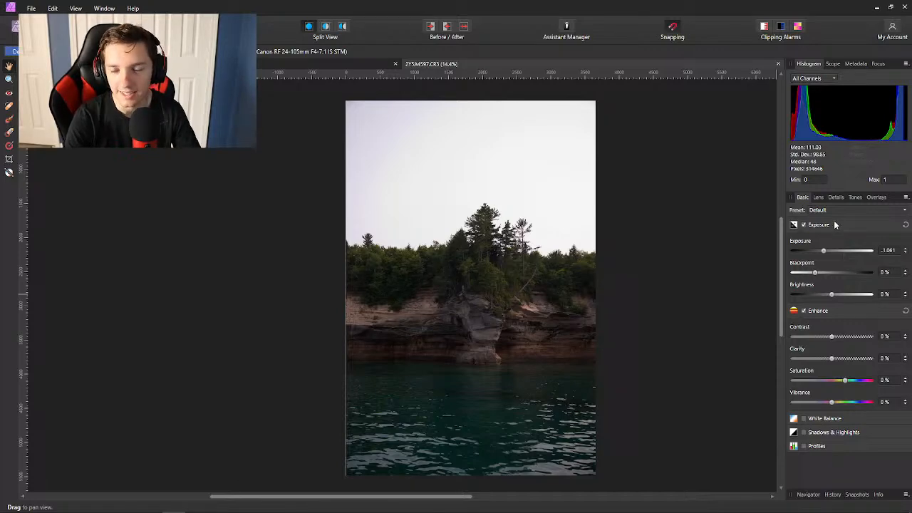
Set the raw photo's exposure to -1.242, blackpoint to -8 % and contrast to 22 %.
scroll(515, 243, up, 3)
scroll(499, 257, up, 2)
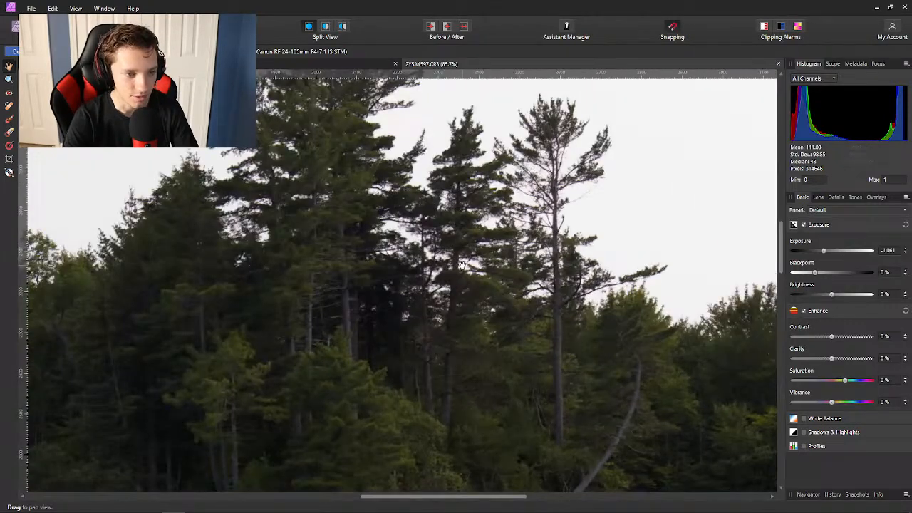
scroll(477, 274, down, 1)
scroll(478, 274, down, 3)
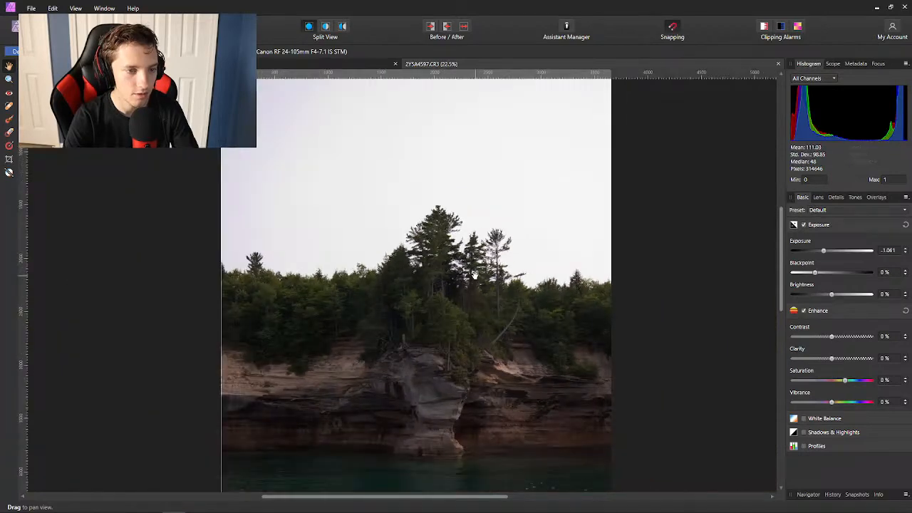
scroll(434, 290, down, 1)
scroll(434, 290, up, 1)
scroll(434, 289, down, 1)
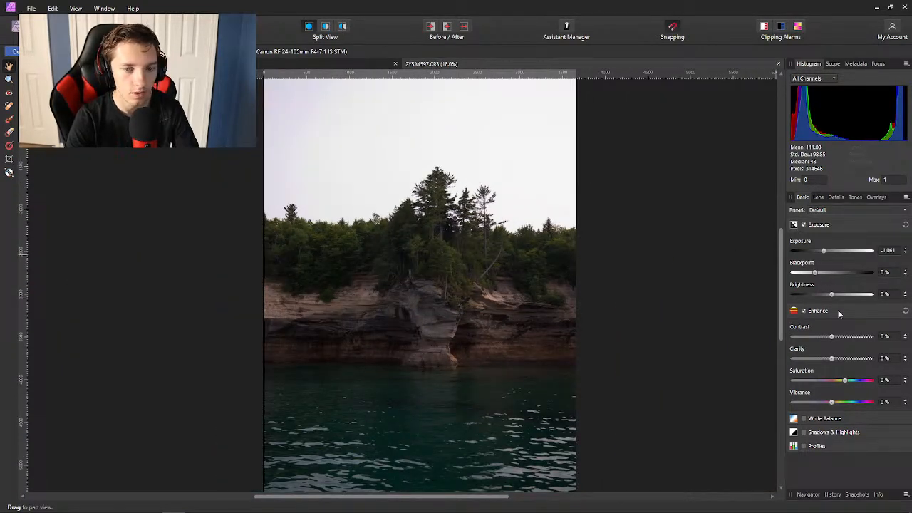
drag(824, 254, 826, 256)
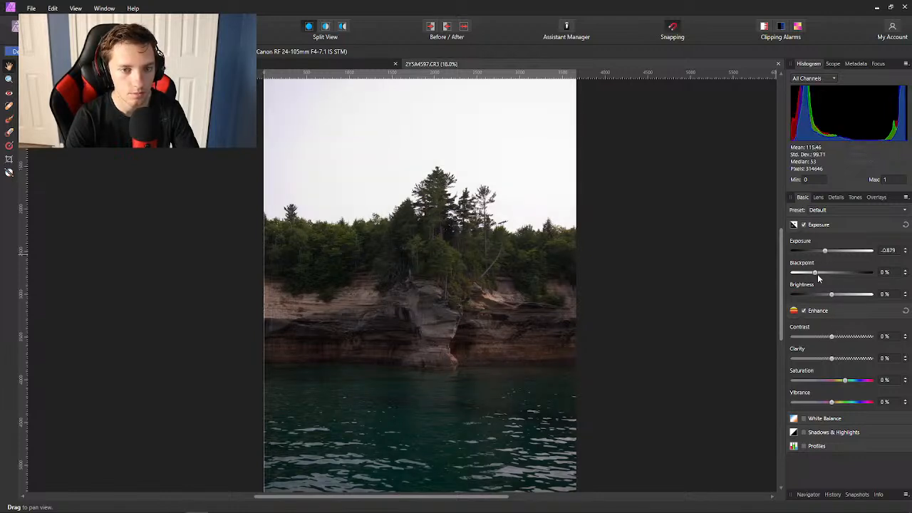
drag(814, 275, 823, 257)
drag(832, 339, 850, 337)
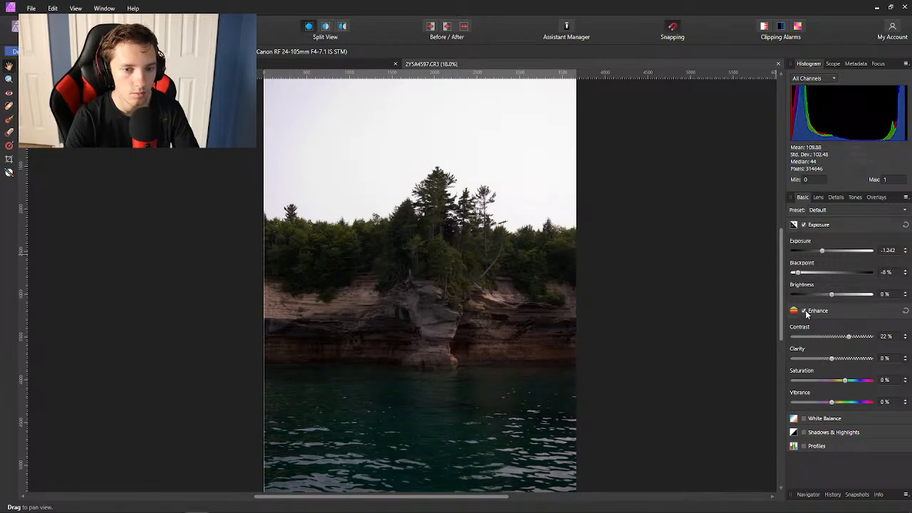
Switch the Exposure and Enhance adjustments off and back on to compare the edit with the unedited photo.
click(802, 310)
click(802, 225)
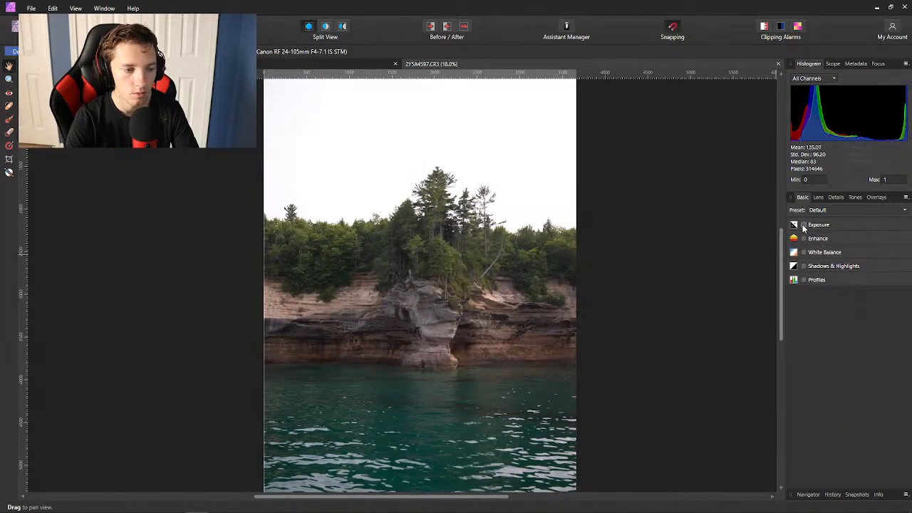
click(803, 225)
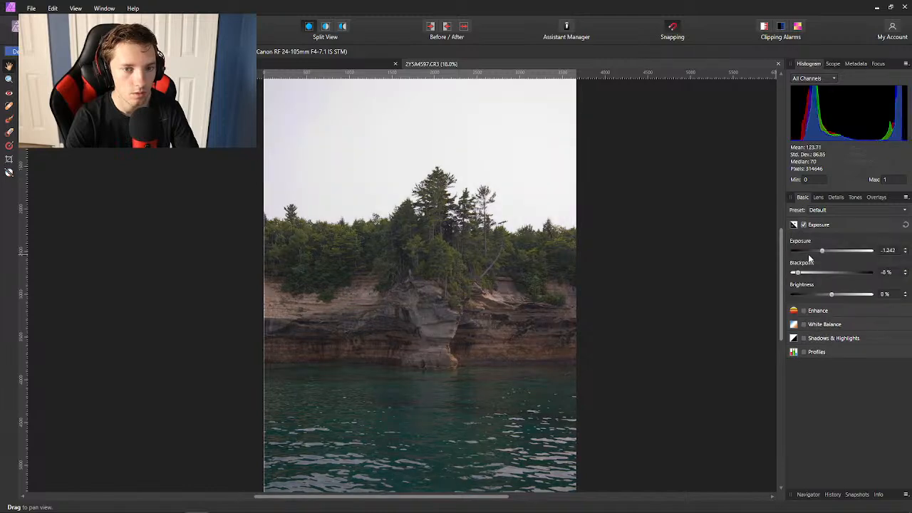
click(803, 311)
scroll(435, 333, up, 3)
scroll(435, 335, down, 3)
scroll(687, 334, down, 2)
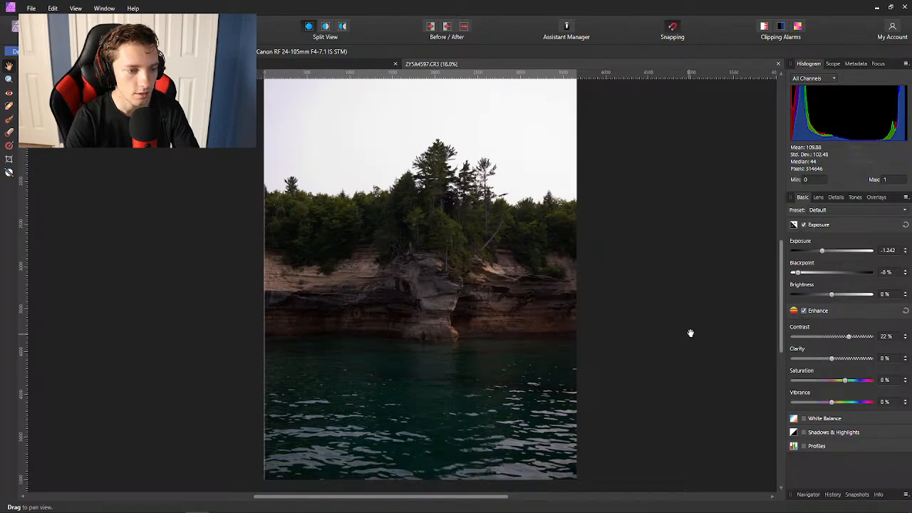
Compare the photo unedited, with Enhance alone and with both Exposure and Enhance enabled, examining the water and cliff.
click(803, 310)
click(803, 225)
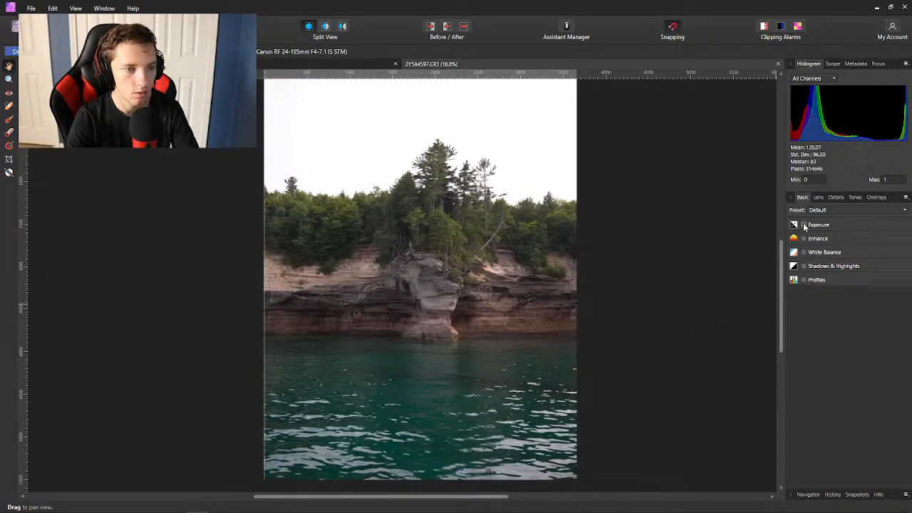
click(803, 238)
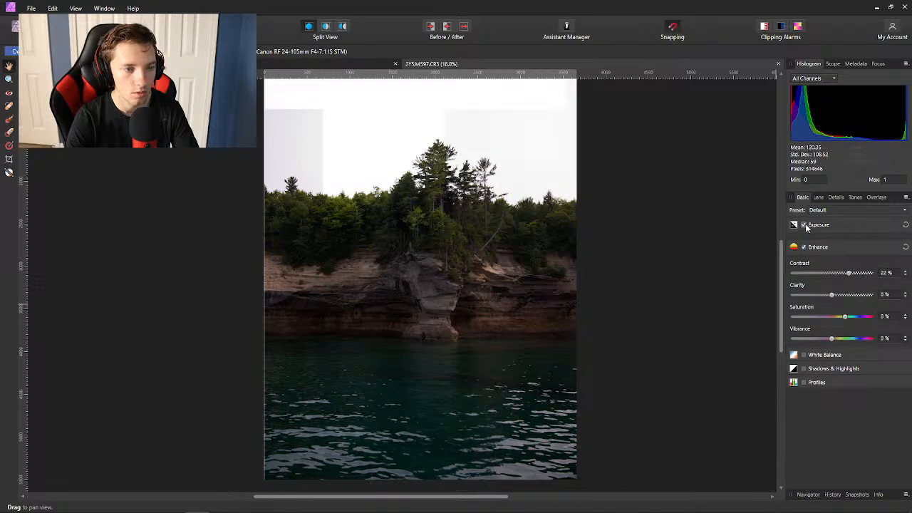
click(803, 225)
click(804, 225)
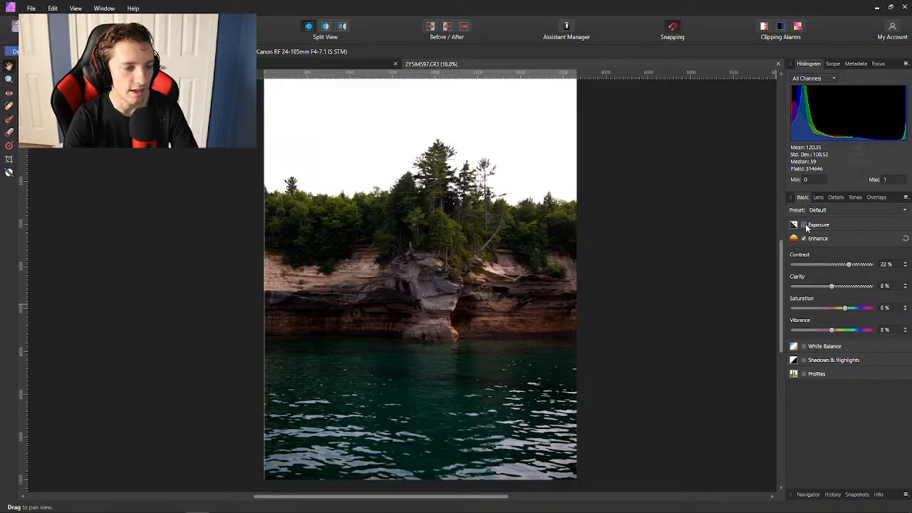
scroll(431, 461, up, 2)
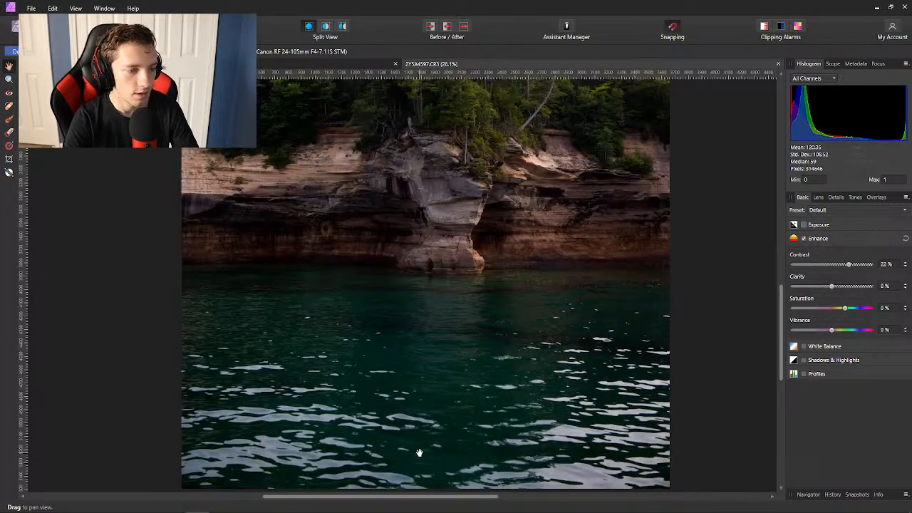
scroll(581, 442, down, 3)
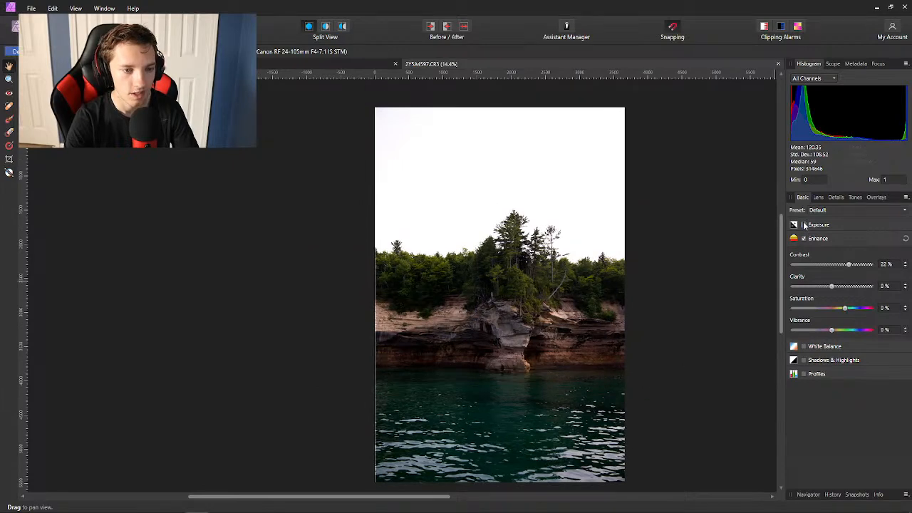
click(803, 224)
scroll(572, 366, up, 2)
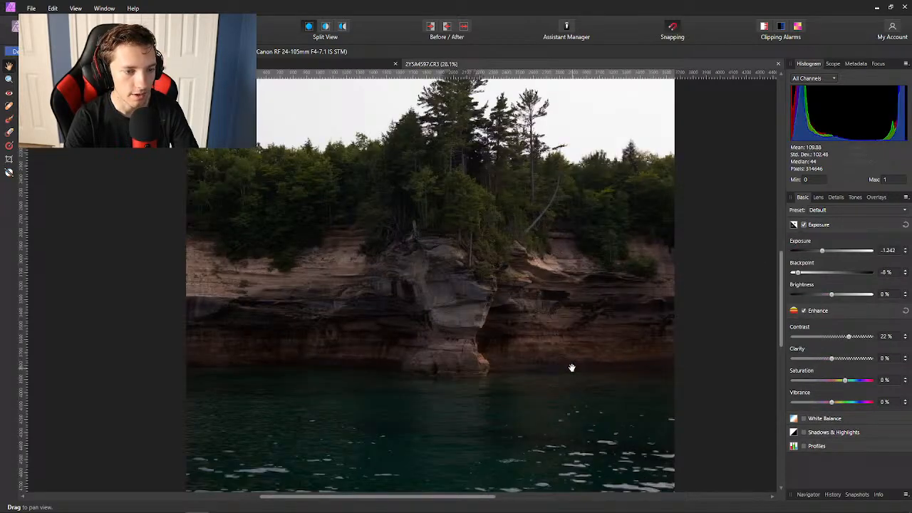
scroll(477, 358, down, 1)
scroll(476, 358, down, 1)
scroll(477, 358, up, 1)
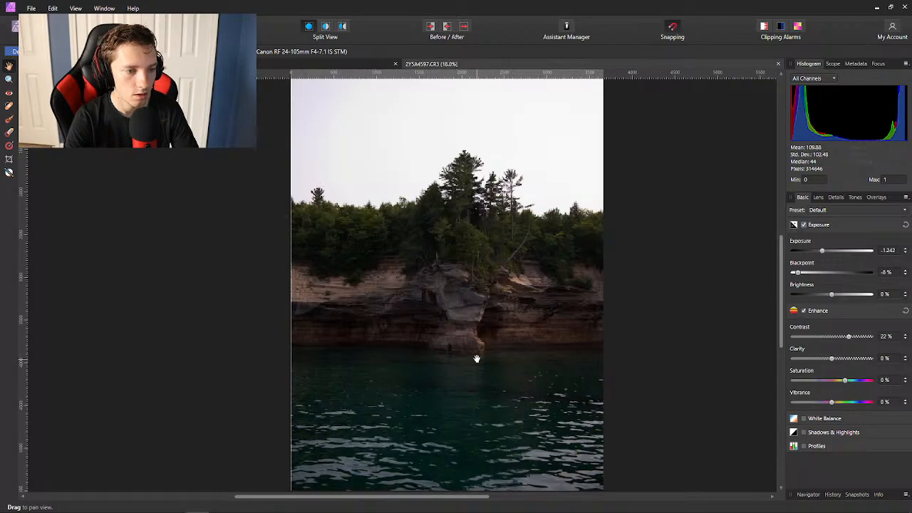
Develop the raw photo and resize its canvas to 2000 by 2500 px.
click(14, 52)
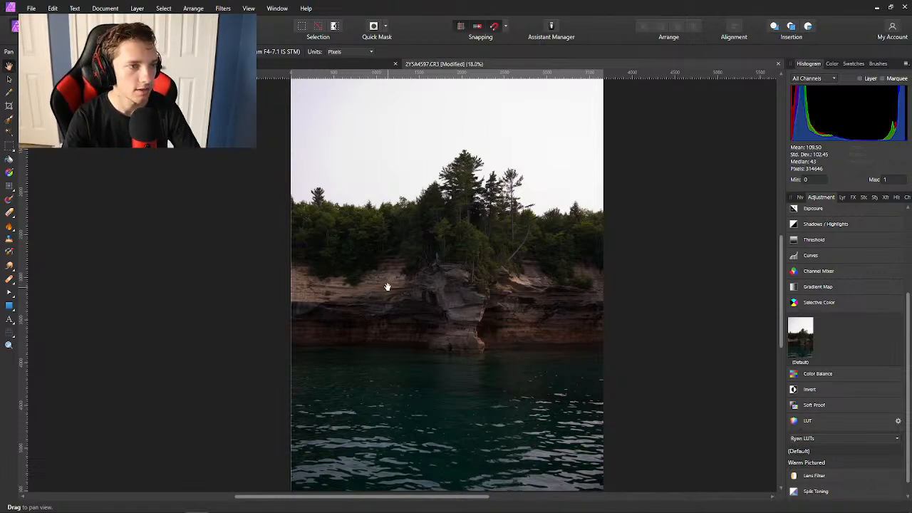
scroll(387, 286, down, 1)
click(105, 8)
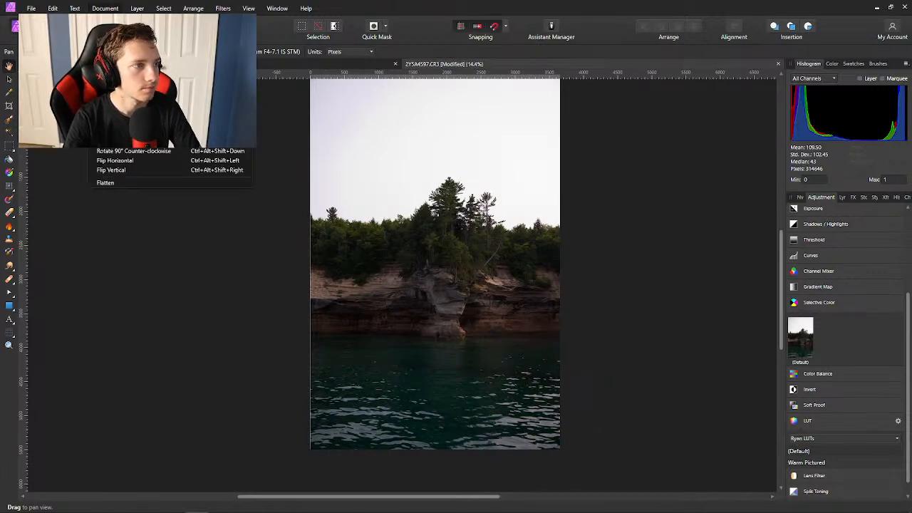
click(118, 107)
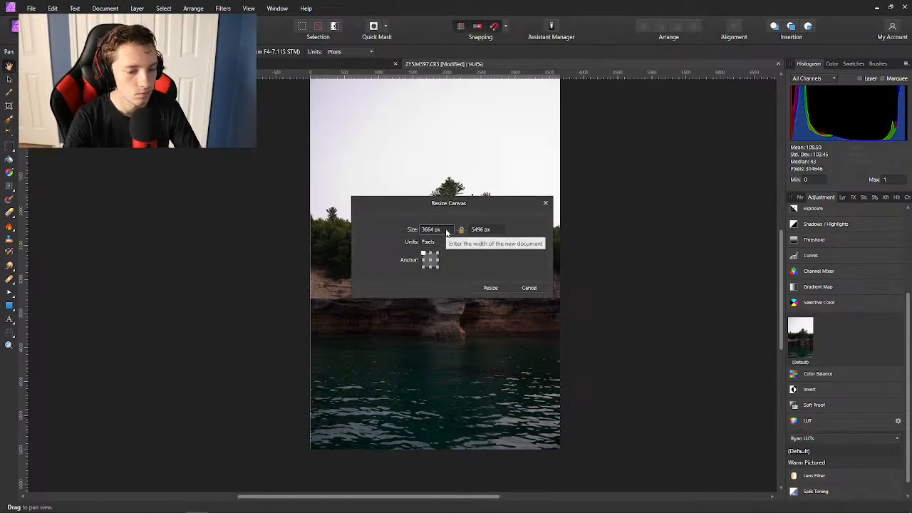
click(438, 230)
text(7000)
key(Tab)
text(2500)
key(Tab)
click(490, 287)
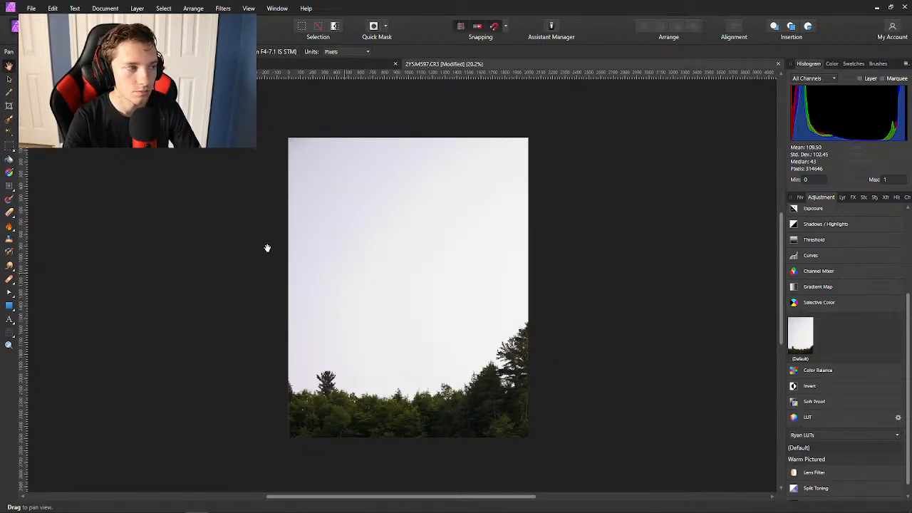
Unlock the Background layer and move the photo so the tall trees and rock outcrop sit inside the canvas.
scroll(332, 268, down, 2)
scroll(358, 233, down, 1)
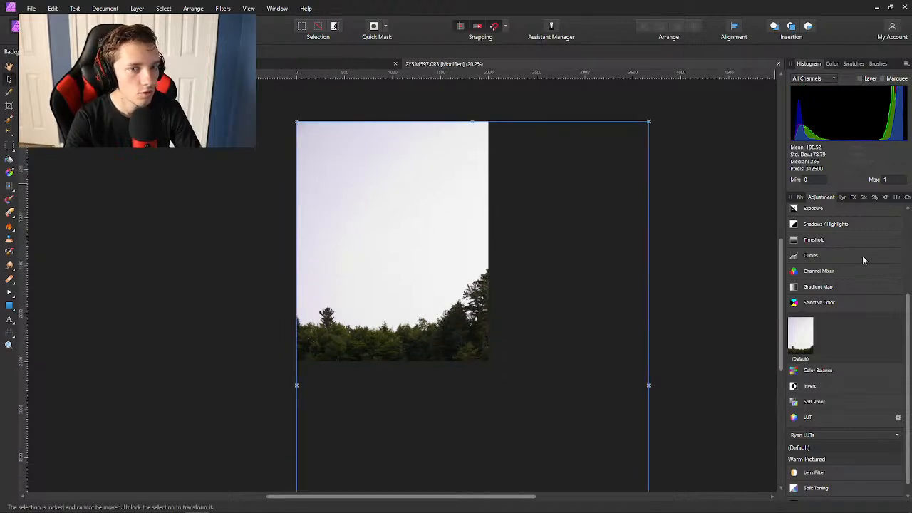
click(843, 198)
click(889, 225)
drag(486, 299, 404, 205)
scroll(413, 212, down, 3)
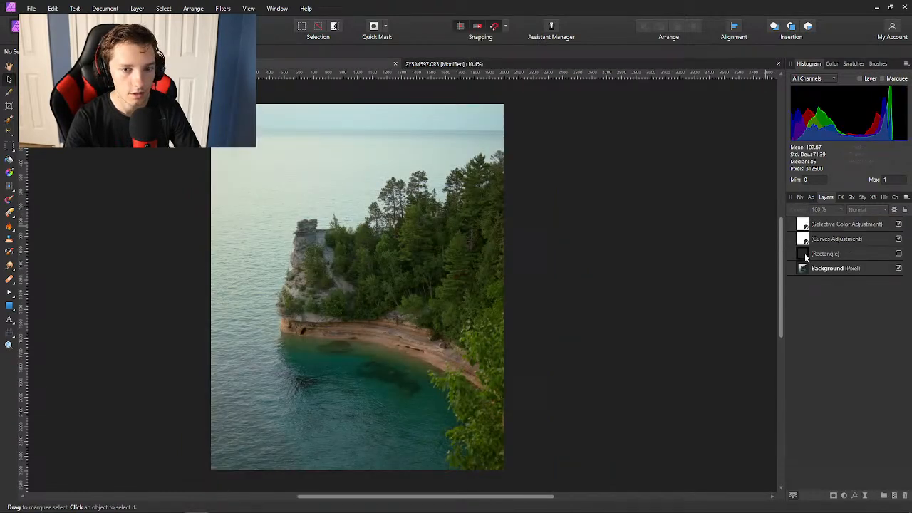
Copy the Rectangle layer from the other cliff document into 2Y5A4597.CR3, make it visible and select the Background layer.
click(805, 255)
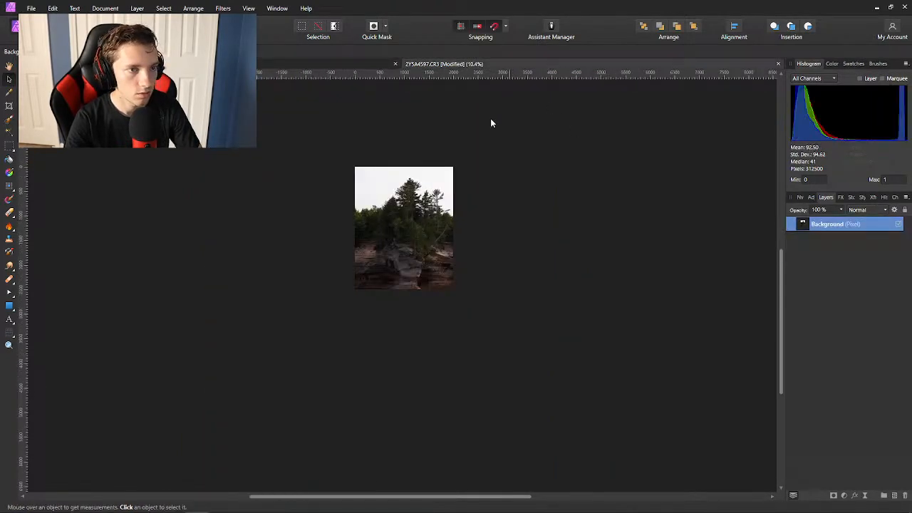
scroll(428, 226, up, 3)
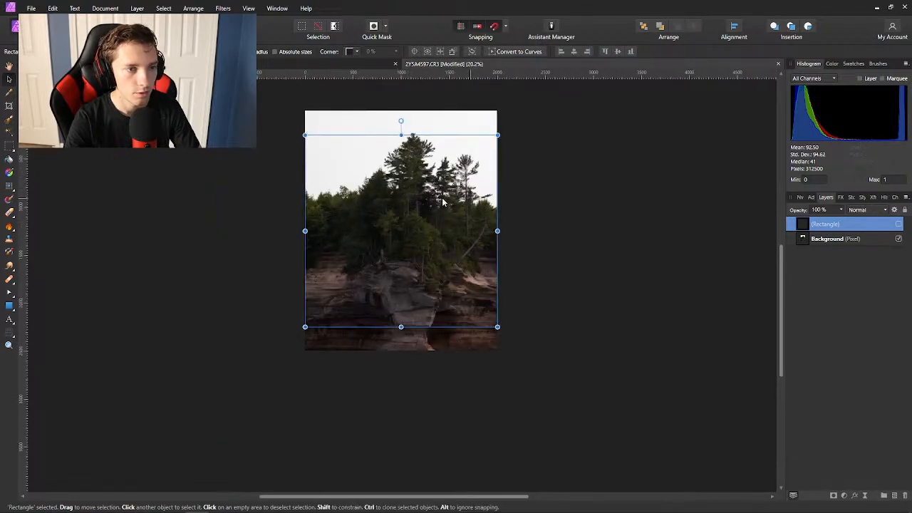
scroll(392, 196, up, 1)
click(899, 225)
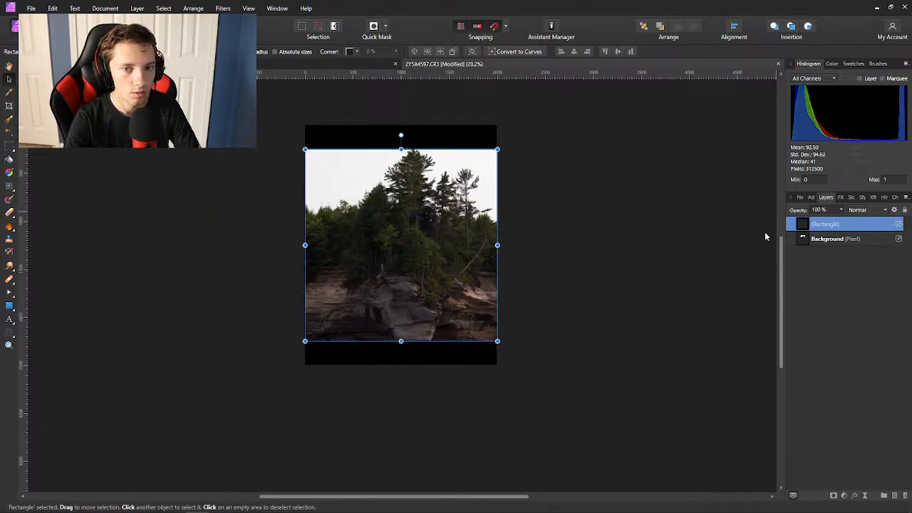
click(812, 238)
scroll(183, 162, up, 3)
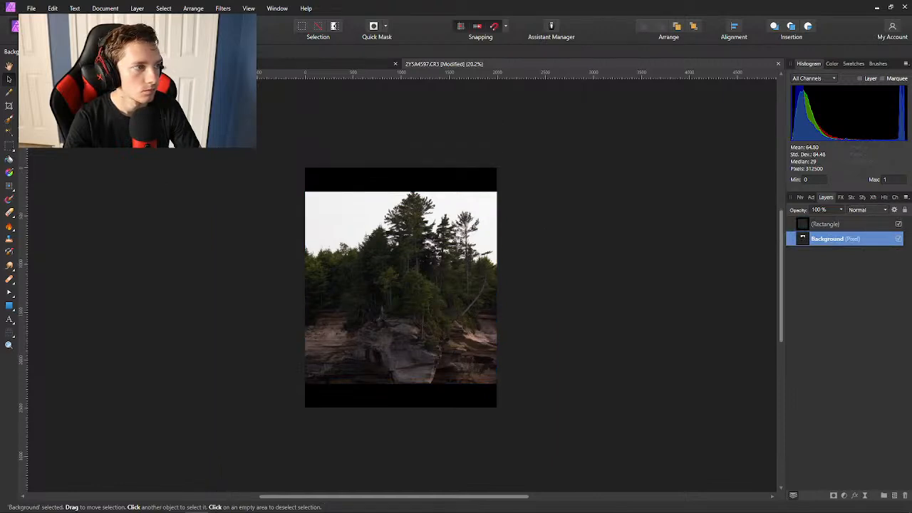
Move the Background photo down and to the right within the canvas and show the grid over it.
scroll(255, 180, down, 1)
scroll(255, 180, up, 2)
drag(225, 105, 291, 159)
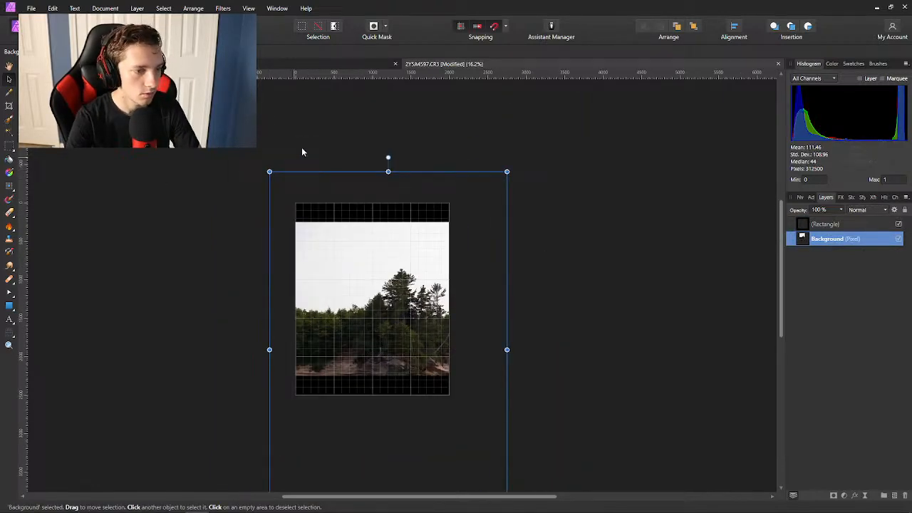
Switch to the other cliff document and open its grid and snapping axis settings.
click(249, 8)
click(248, 8)
click(249, 7)
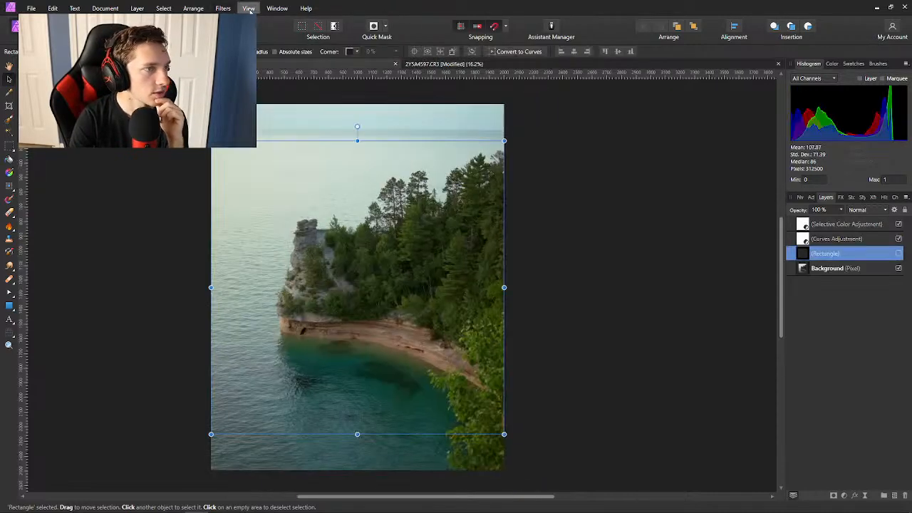
click(249, 8)
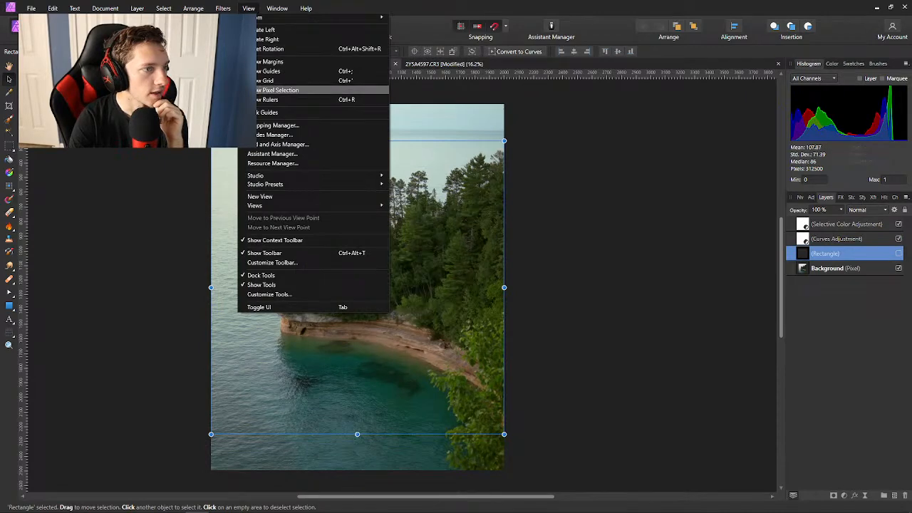
click(272, 149)
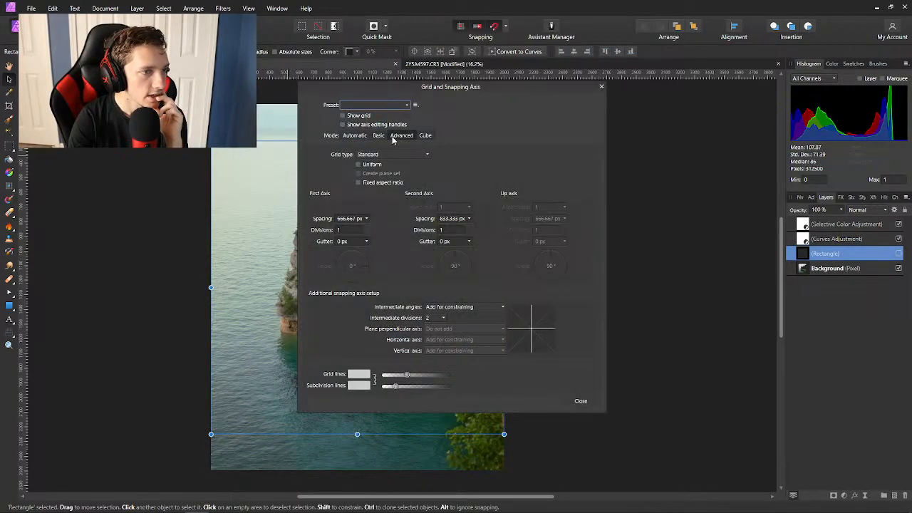
Create a preset from the 666.667 by 833.333 px grid settings, named Golden Ratio Grid.
click(416, 106)
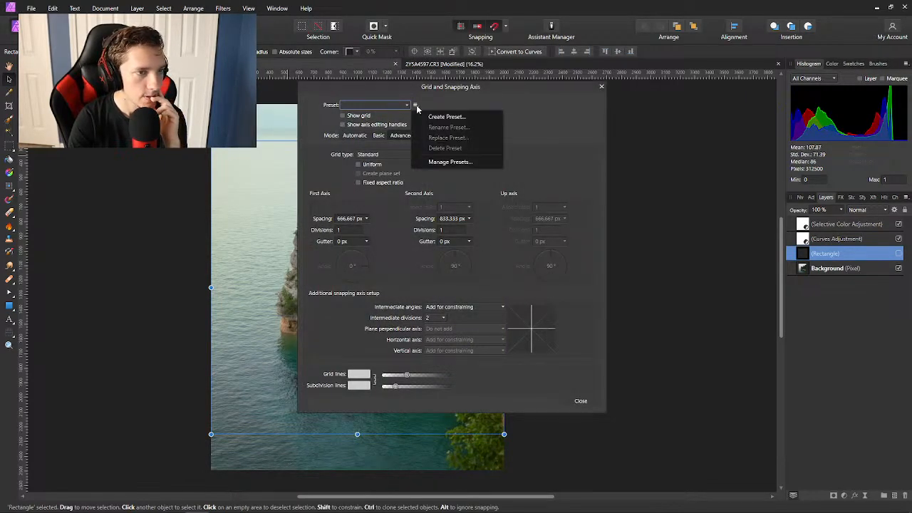
click(432, 117)
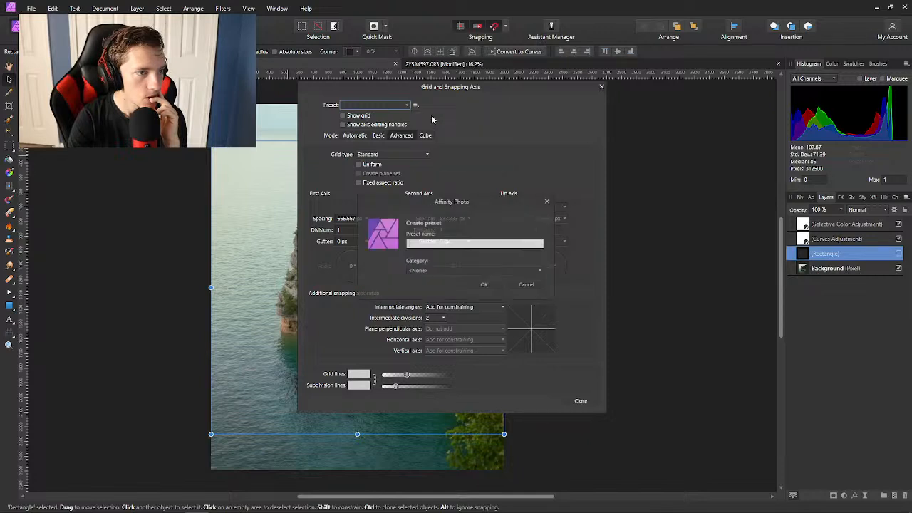
text(Rayan)
key(BackSpace)
key(BackSpace)
key(BackSpace)
key(BackSpace)
key(BackSpace)
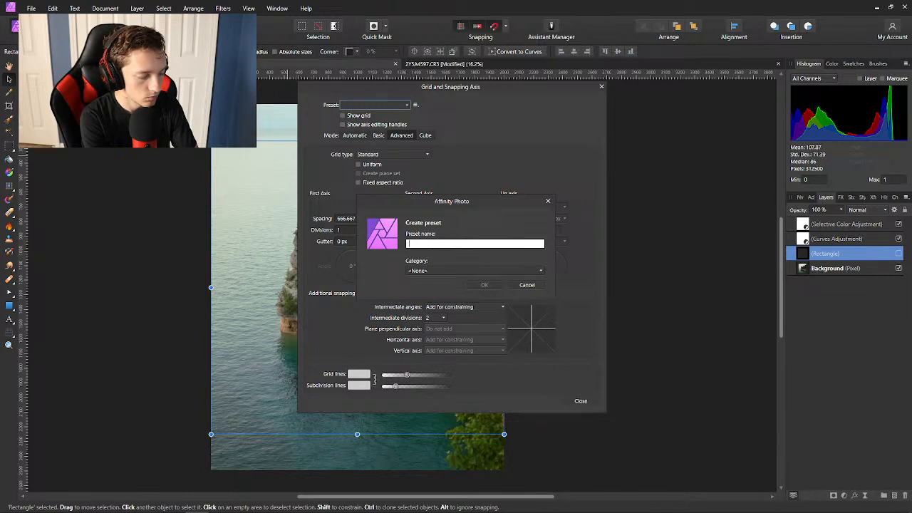
text(Golden Ratio Grid)
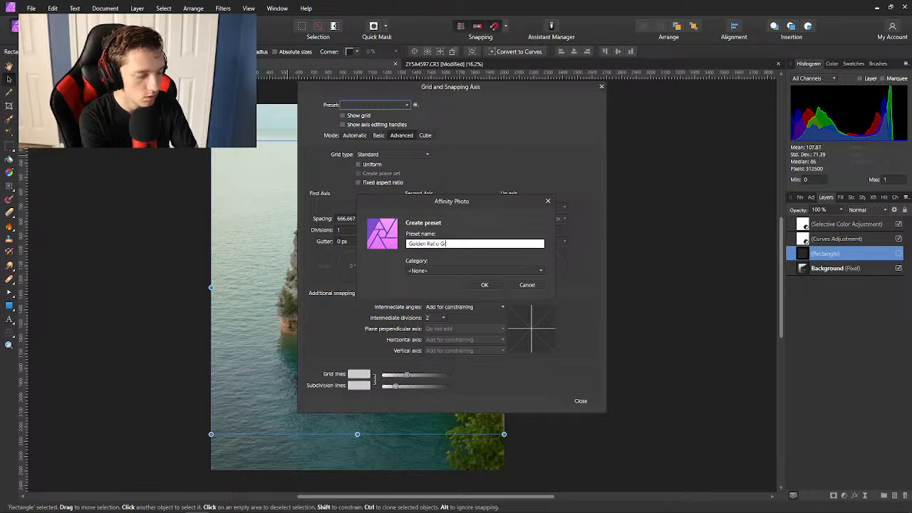
Save the current grid settings as a preset named "Golden Ratio Grid" with no category.
click(477, 271)
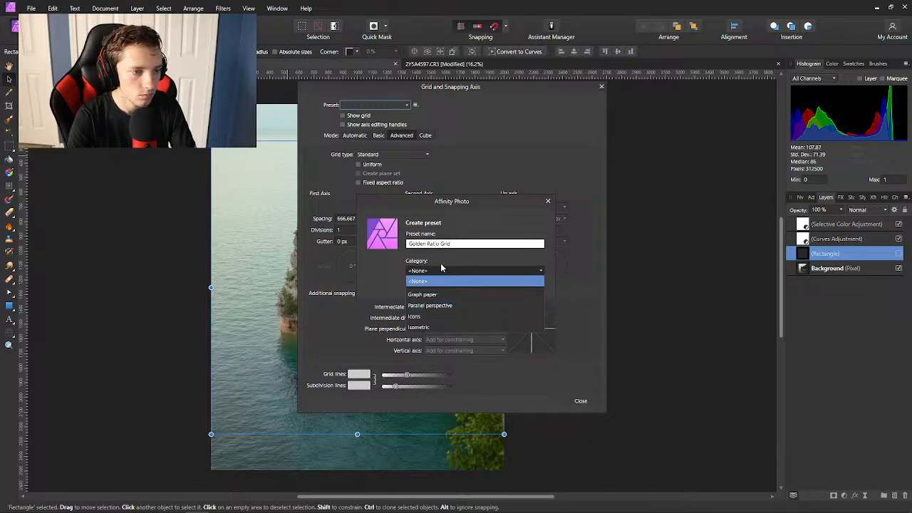
click(442, 268)
click(485, 286)
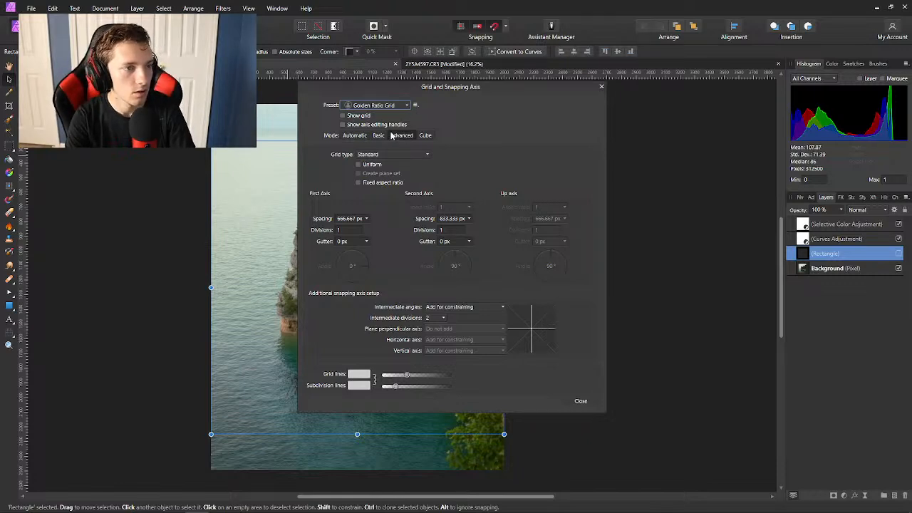
Try the "32px, 8 Divisions" grid preset and return to the "Golden Ratio Grid" preset.
click(342, 116)
click(341, 115)
click(403, 106)
click(381, 122)
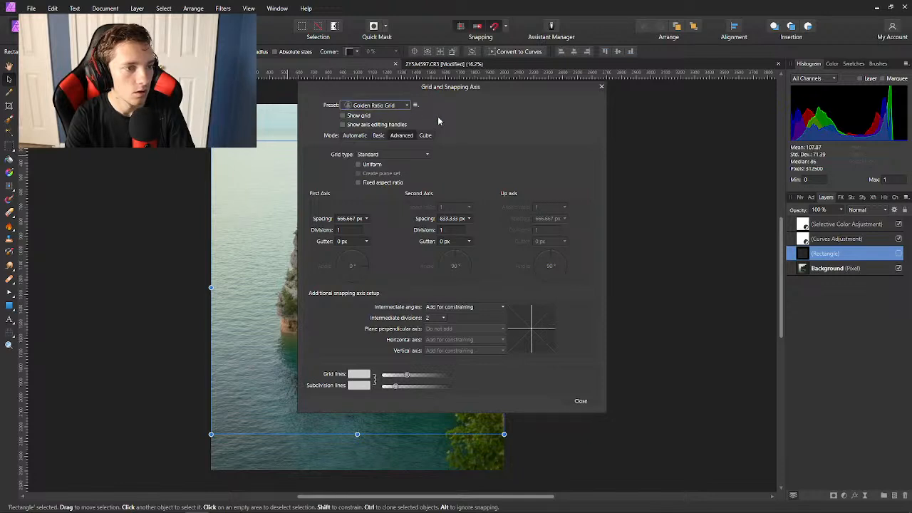
click(388, 106)
click(391, 117)
click(402, 106)
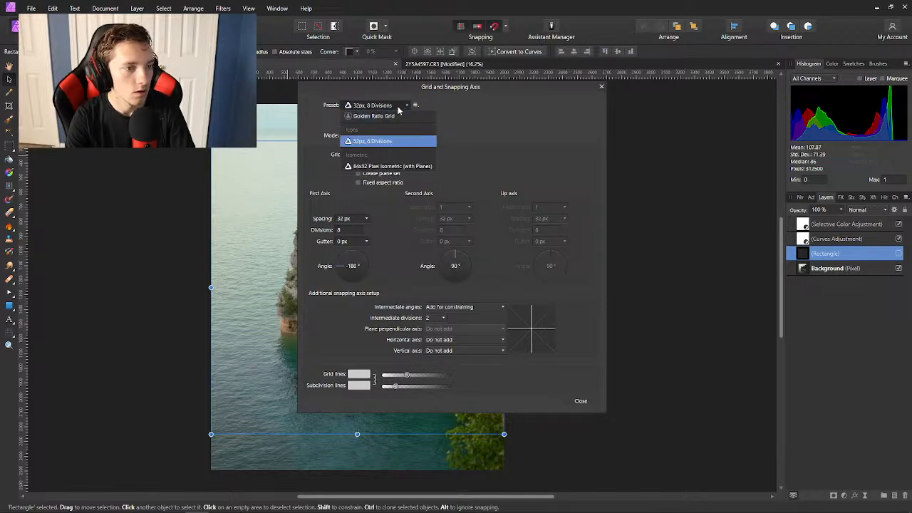
click(377, 116)
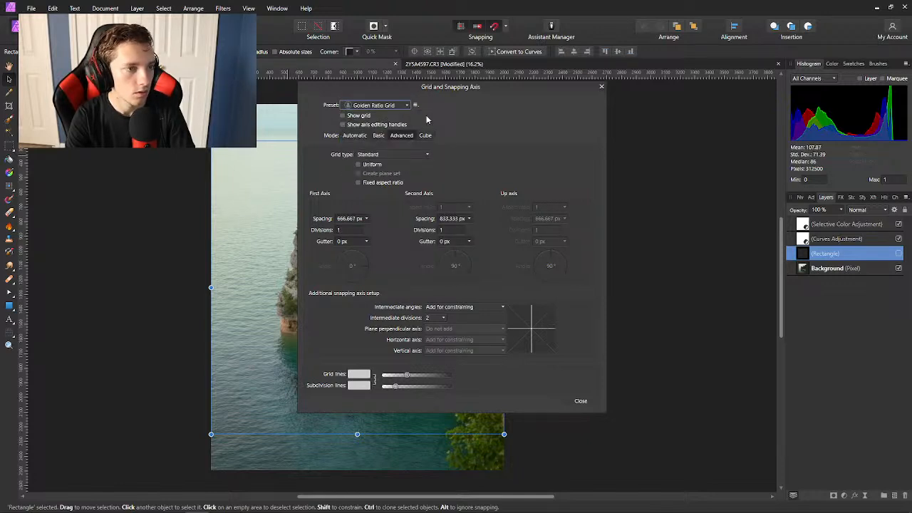
Show the grid and compare the "32px, 8 Divisions" preset with "Golden Ratio Grid", leaving "Golden Ratio Grid" active.
click(342, 115)
click(378, 106)
click(377, 141)
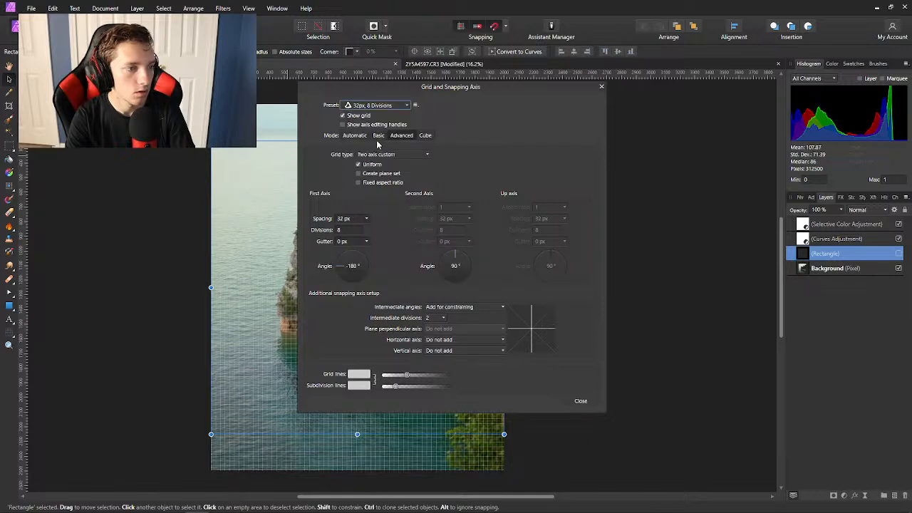
click(378, 105)
click(378, 116)
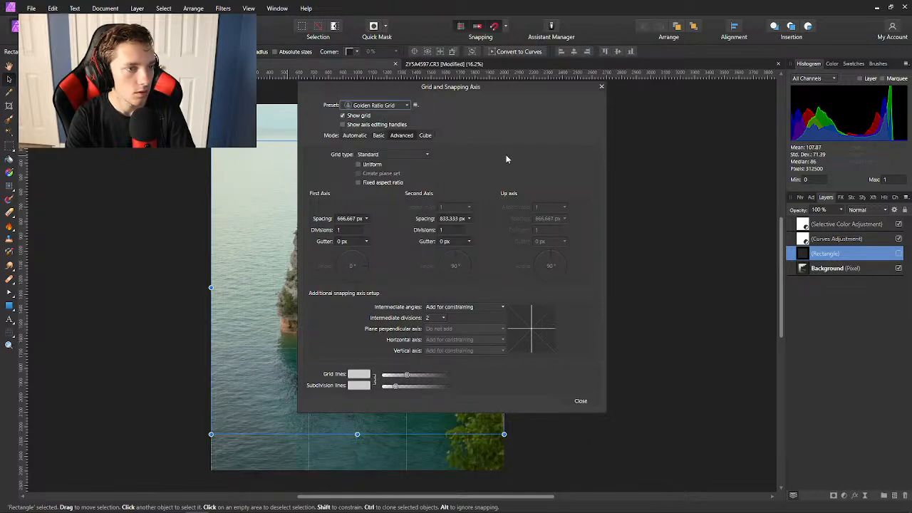
Check the options for managing grid presets and close the Grid and Snapping Axis settings.
click(406, 105)
click(418, 107)
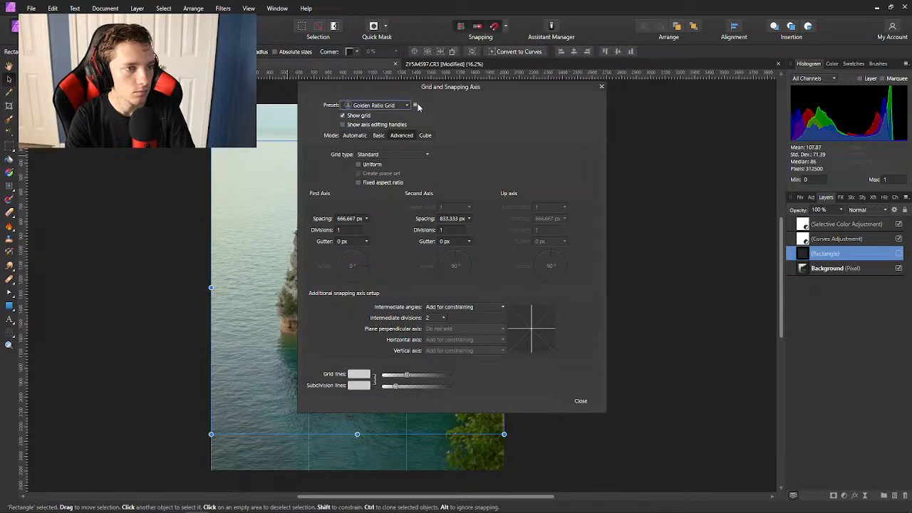
click(417, 105)
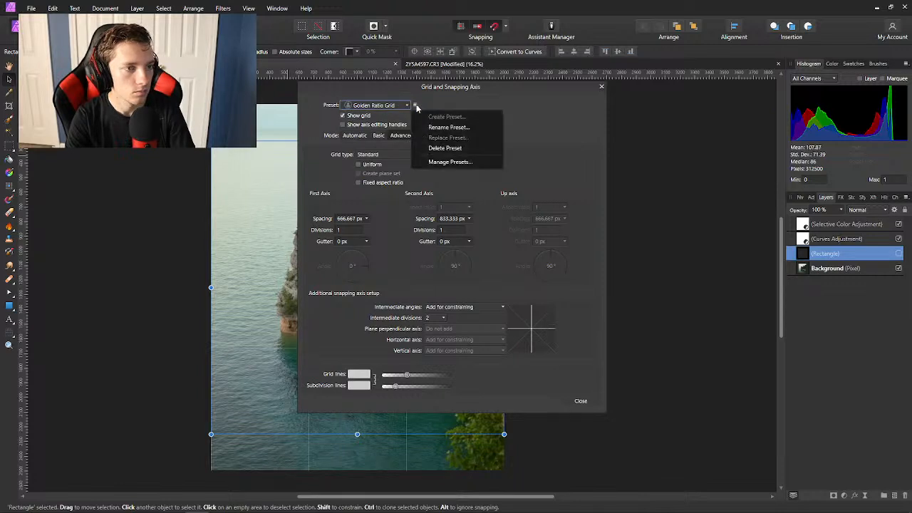
click(516, 131)
click(580, 401)
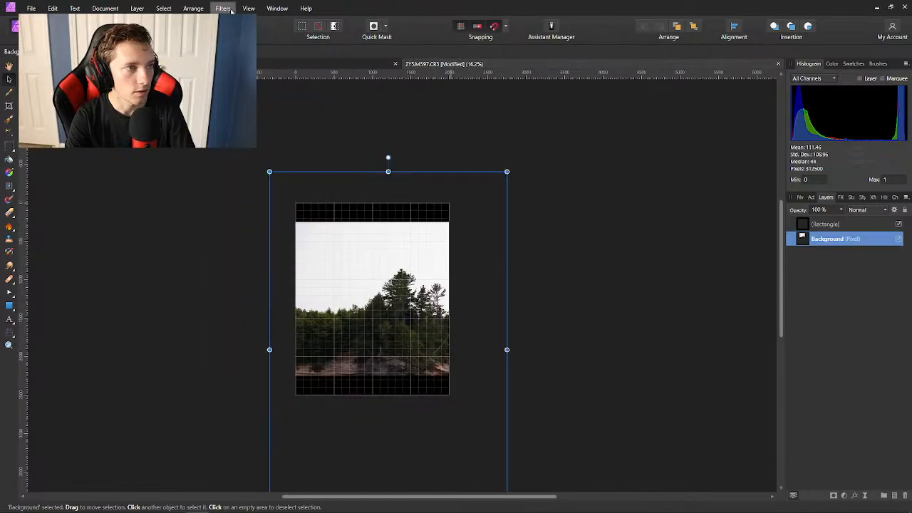
Apply the "Golden Ratio Grid" preset to the tree and cliff photo document, close the grid settings and deselect the layer.
click(248, 8)
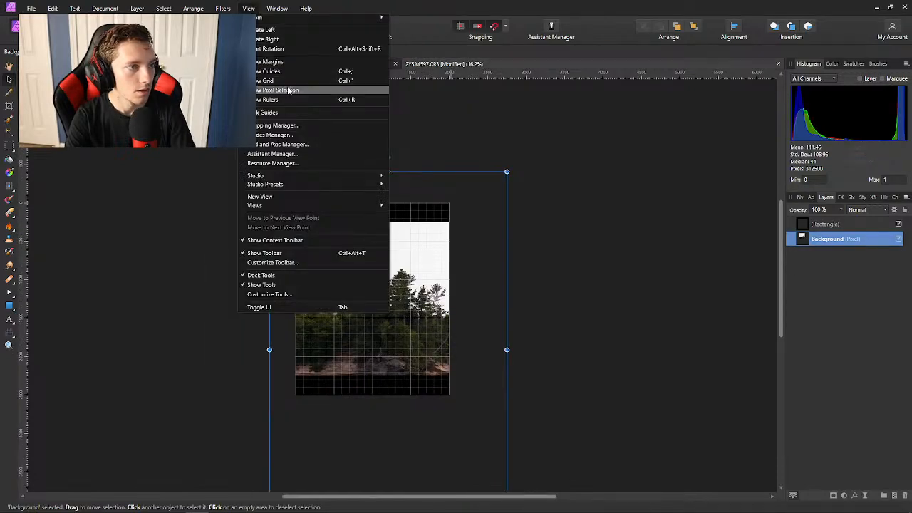
click(278, 145)
click(381, 199)
click(395, 211)
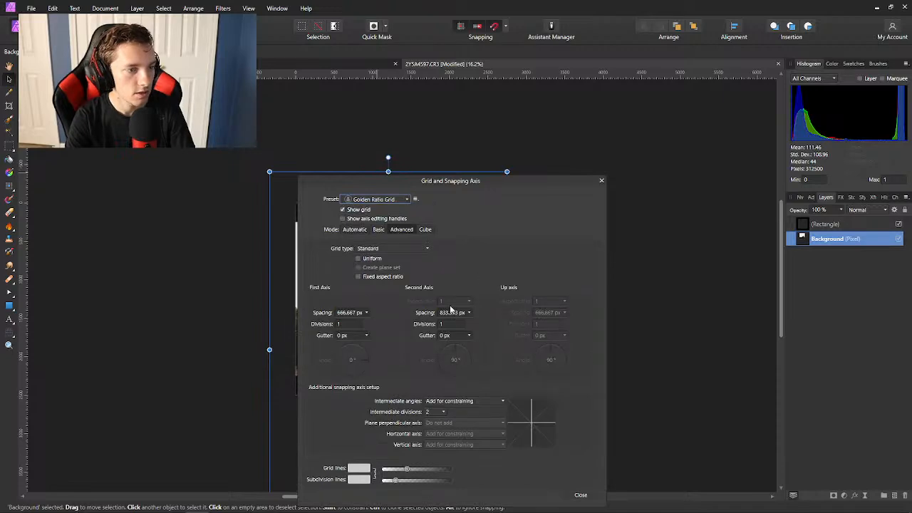
click(581, 494)
click(581, 272)
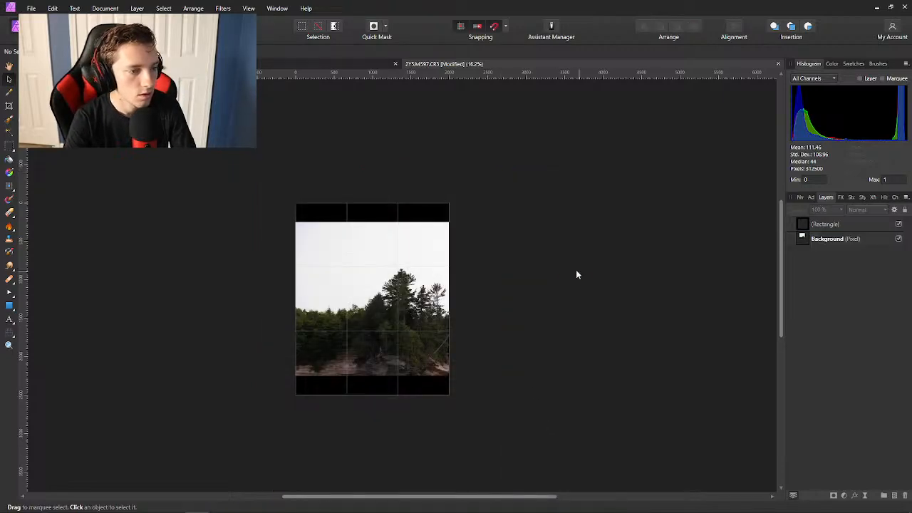
Move the Background photo up within the canvas so that the cliff and water come into the frame.
scroll(373, 296, up, 3)
scroll(374, 292, down, 1)
scroll(374, 282, down, 1)
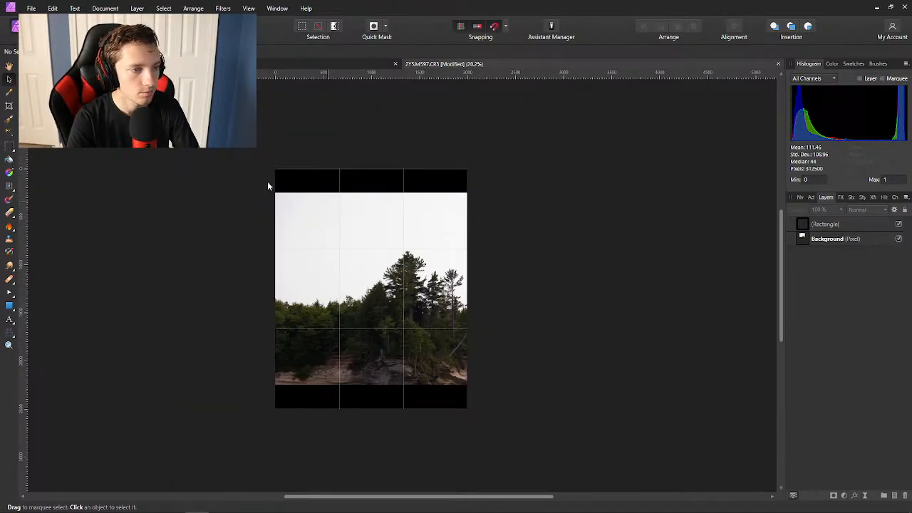
click(361, 210)
drag(539, 129, 487, 163)
drag(462, 216, 439, 139)
scroll(388, 178, up, 2)
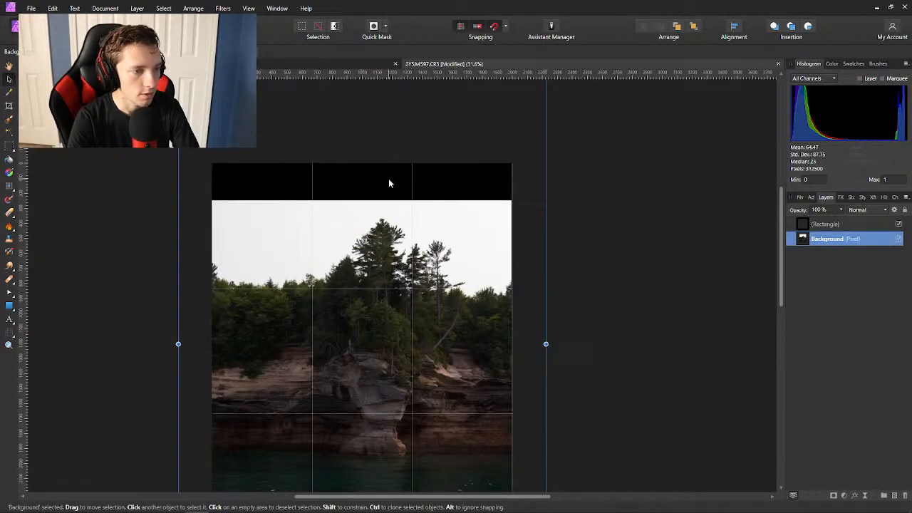
Scale the Background photo down slightly and reposition it so the cliff sits between the horizontal grid lines.
scroll(390, 183, down, 1)
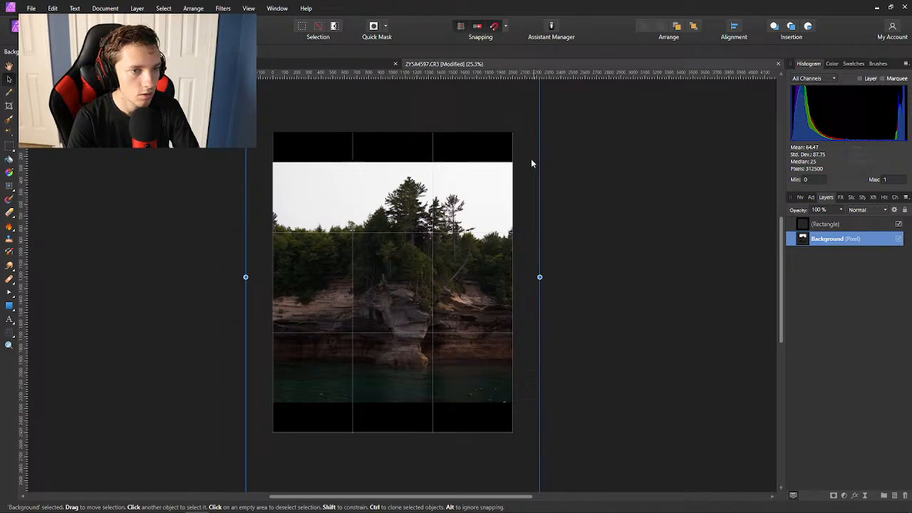
scroll(532, 179, down, 2)
drag(523, 246, 517, 233)
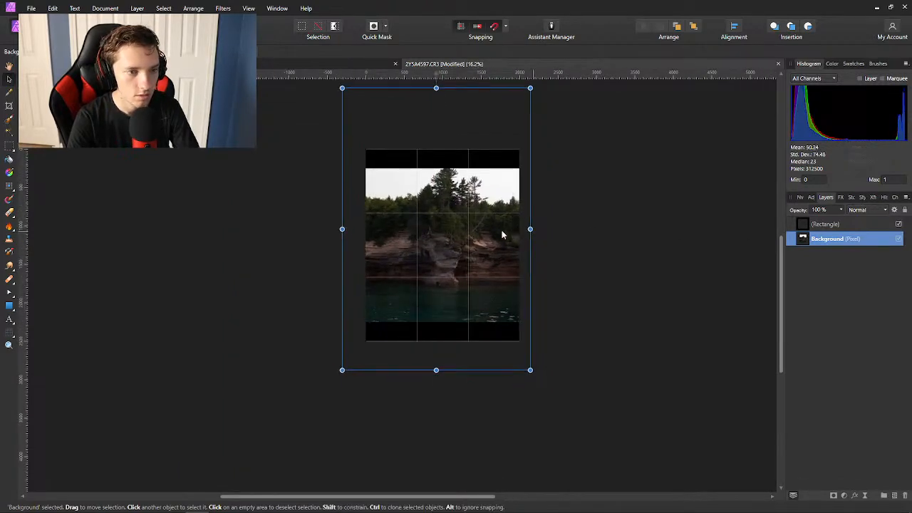
drag(530, 370, 521, 359)
drag(449, 267, 457, 270)
scroll(458, 260, up, 4)
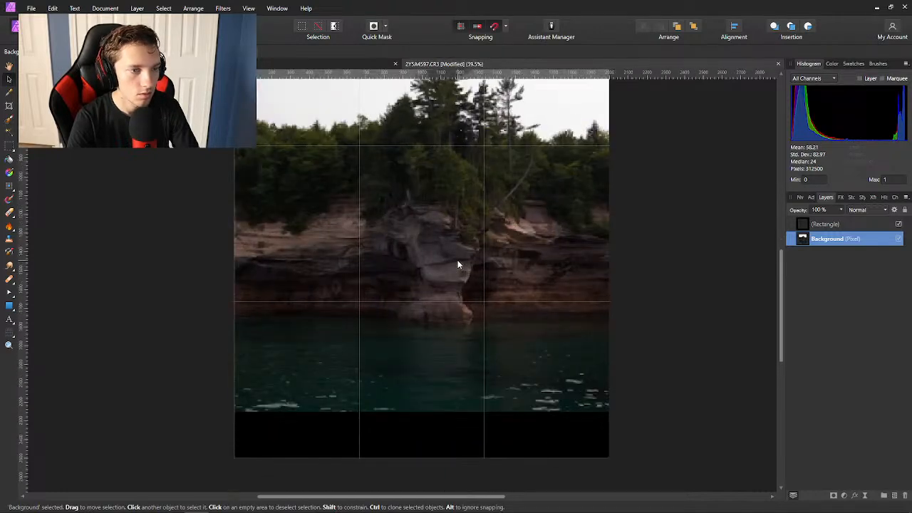
drag(520, 247, 521, 246)
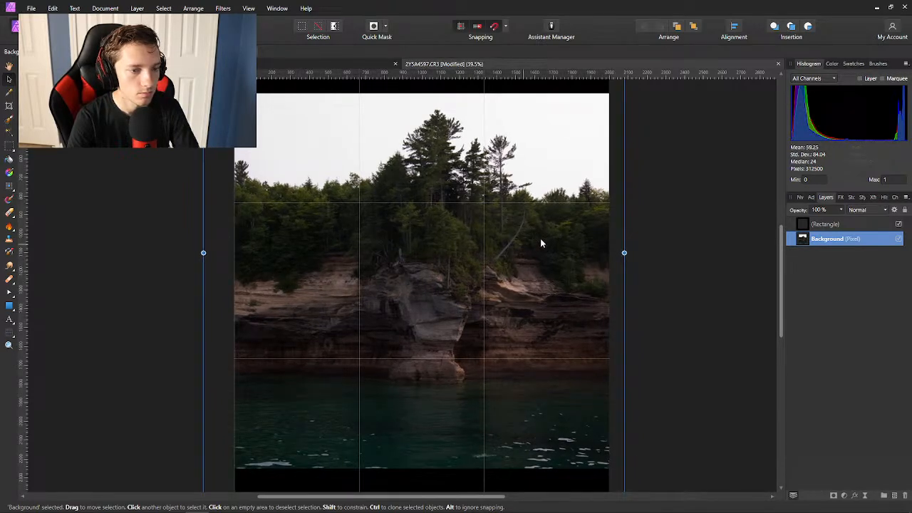
scroll(681, 233, down, 1)
Hide the Rectangle layer and move the Background photo up to show more water, leaving it deselected.
click(898, 224)
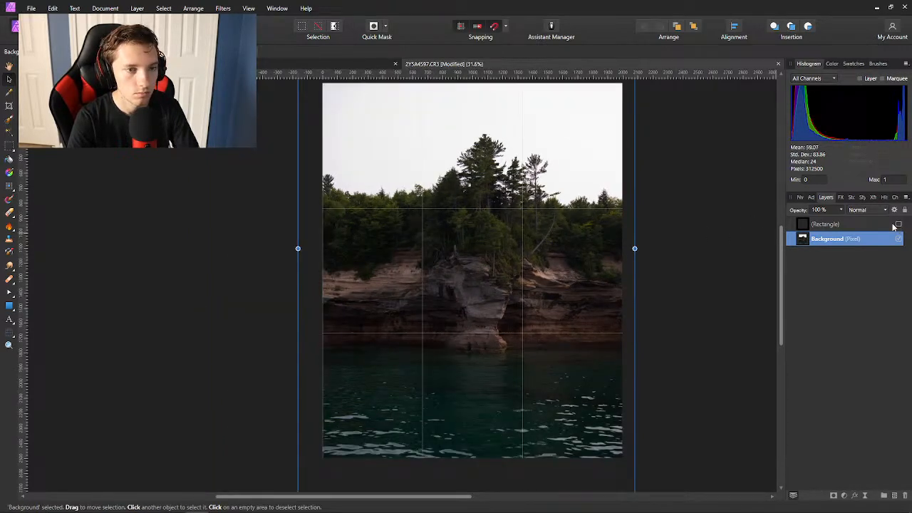
scroll(662, 237, right, 1)
scroll(576, 285, up, 2)
drag(536, 304, 537, 271)
scroll(657, 254, down, 2)
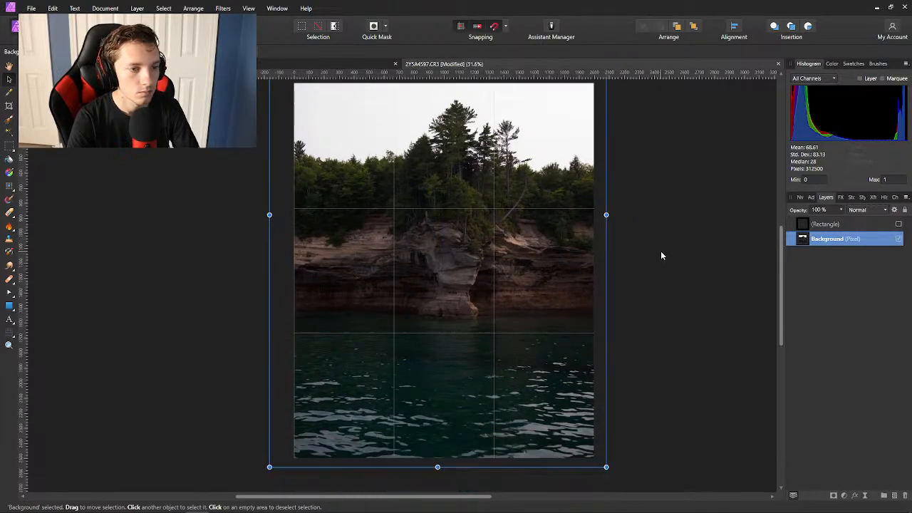
click(659, 253)
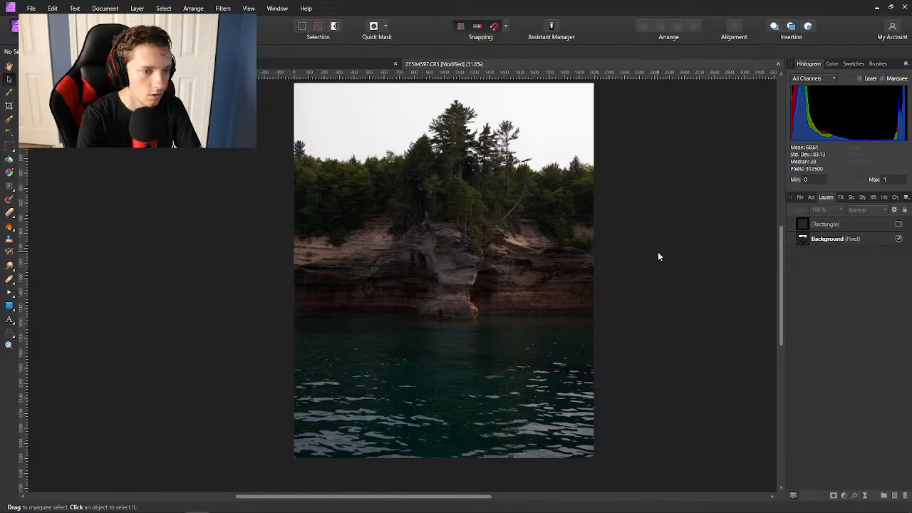
Lower the Background photo until the waterline sits near the lower grid line, using the grid overlay to judge the placement.
scroll(644, 256, up, 1)
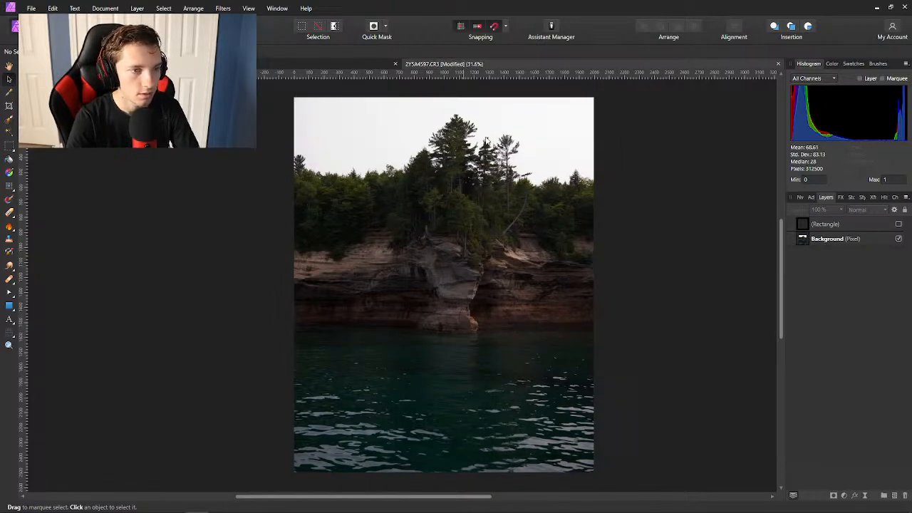
click(482, 196)
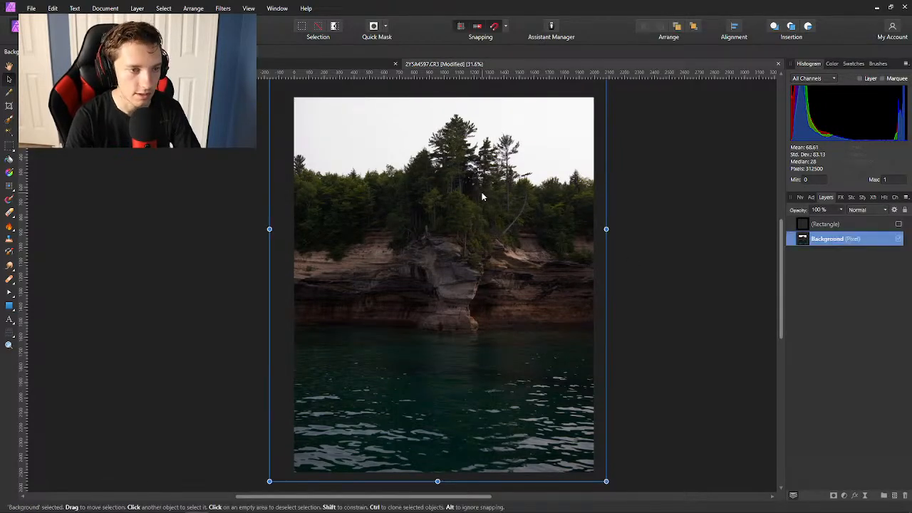
drag(482, 196, 484, 217)
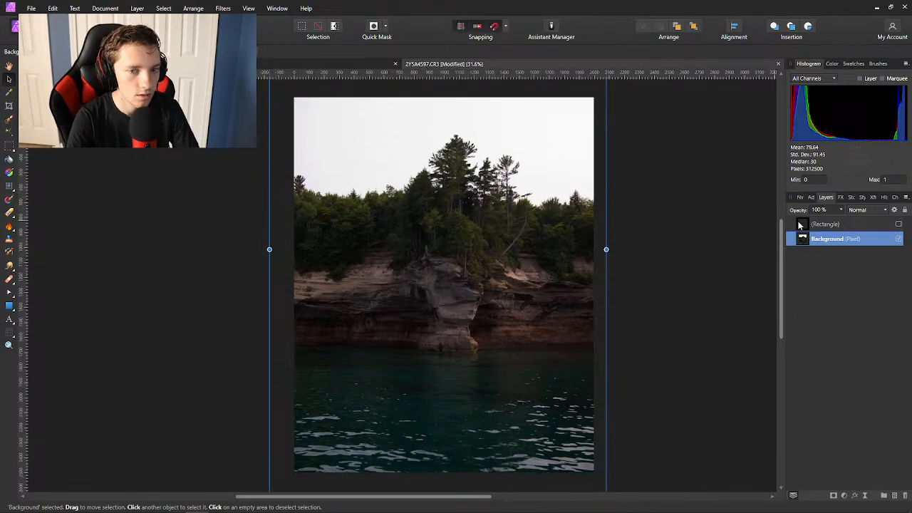
key(ctrl+apostrophe)
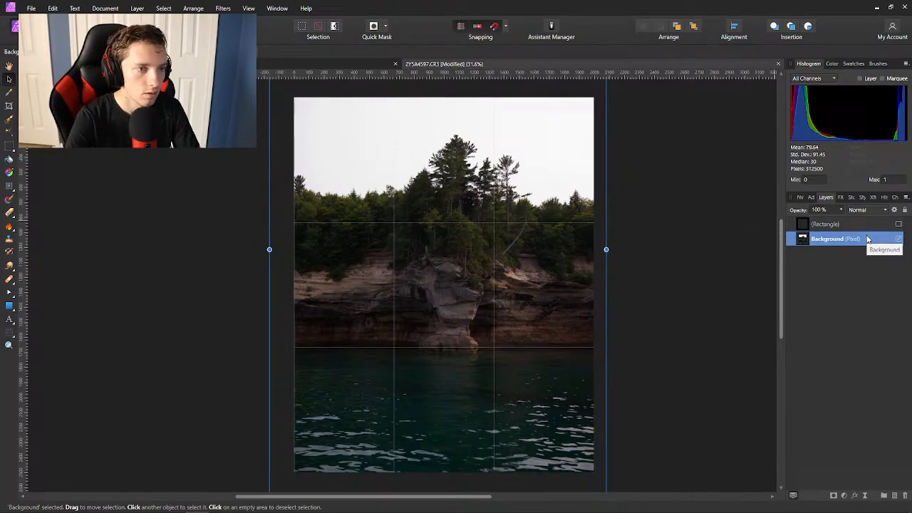
drag(537, 238, 532, 254)
click(688, 245)
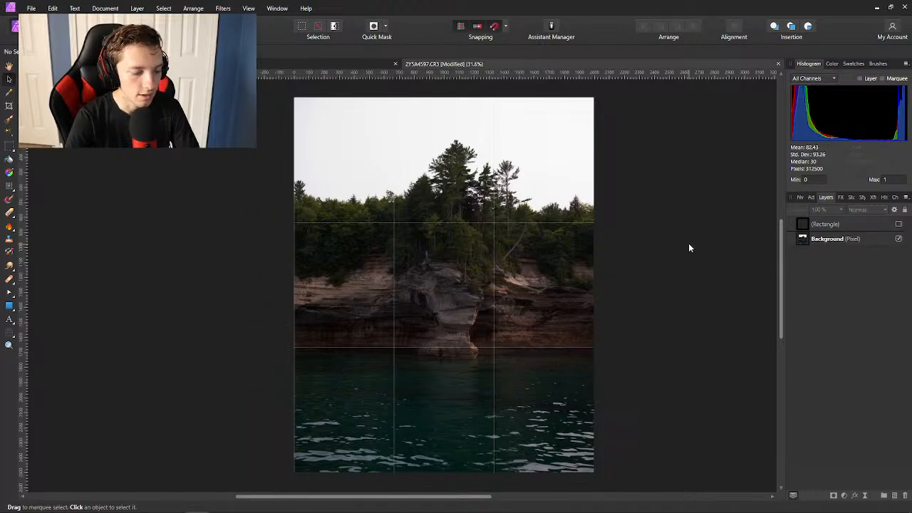
scroll(535, 283, down, 1)
scroll(536, 287, up, 1)
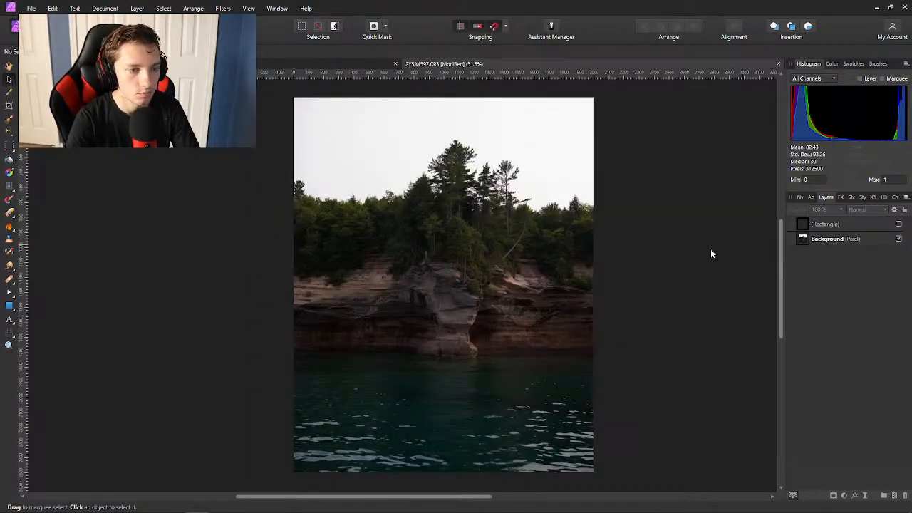
Try the "Warm Pictured" LUT adjustment on the photo, inspect the cliff up close and delete the adjustment.
click(810, 197)
mouse_move(814, 351)
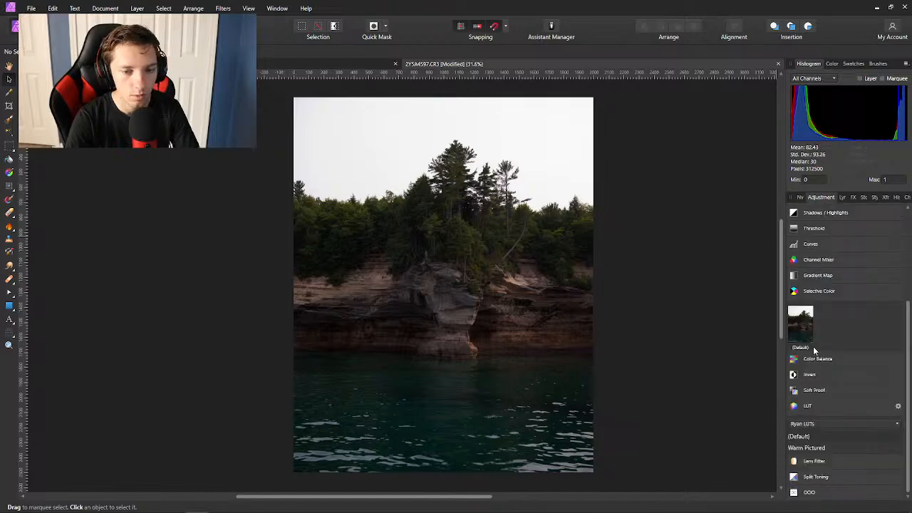
click(819, 447)
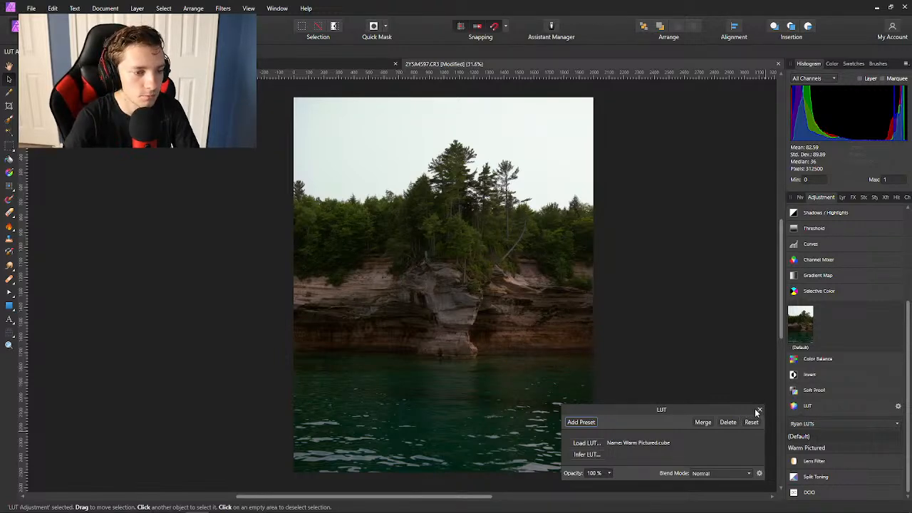
scroll(549, 325, up, 3)
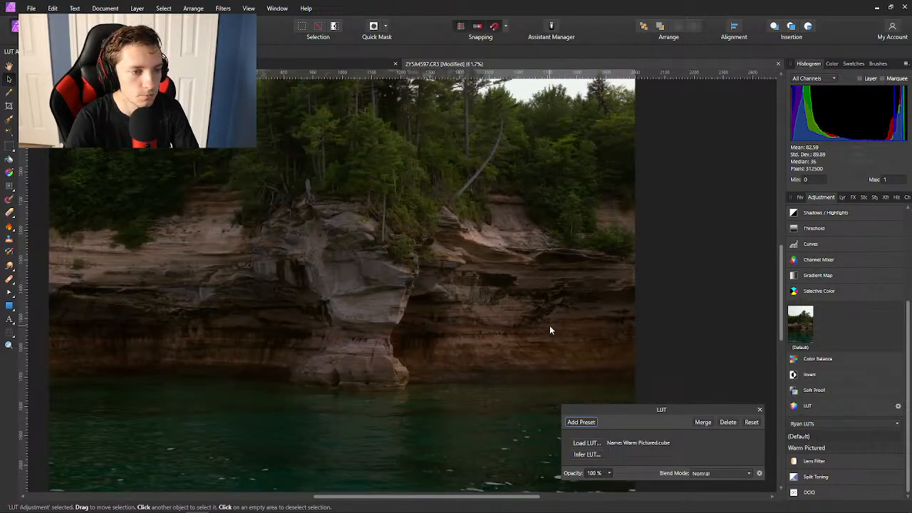
scroll(549, 325, left, 3)
scroll(528, 333, left, 2)
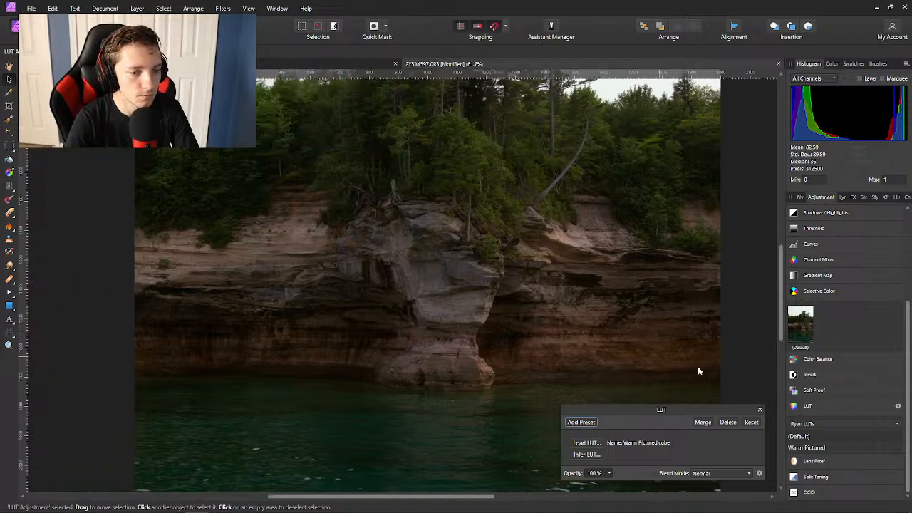
click(736, 420)
Add a default Curves adjustment to the cliff photo and bring the whole image into view.
scroll(687, 334, down, 1)
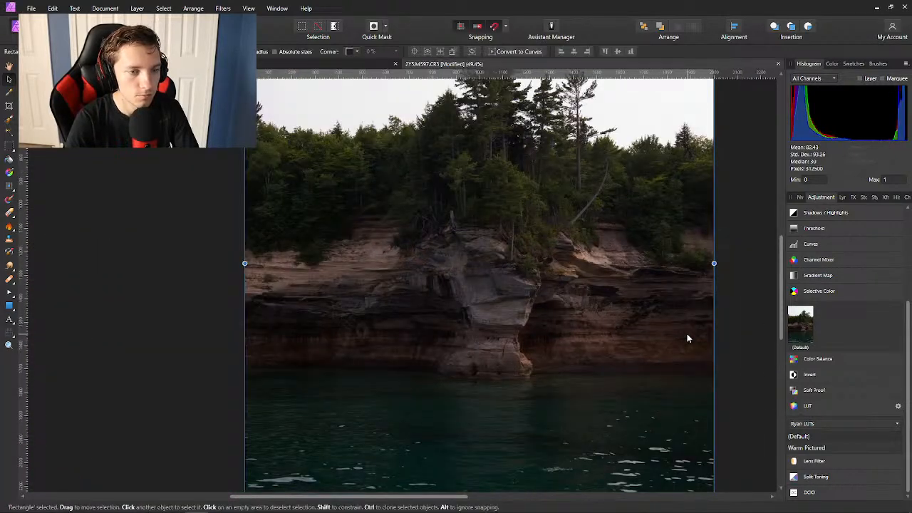
click(812, 244)
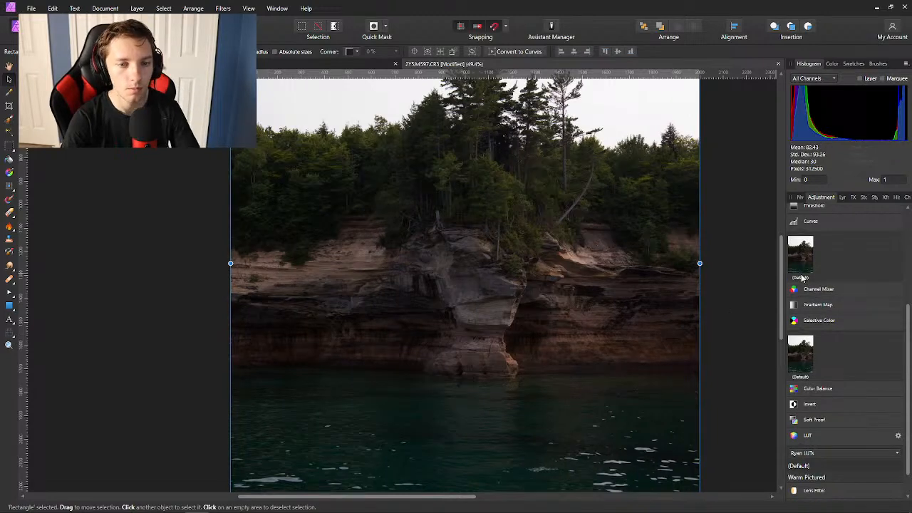
click(802, 266)
scroll(493, 347, down, 2)
scroll(496, 347, right, 2)
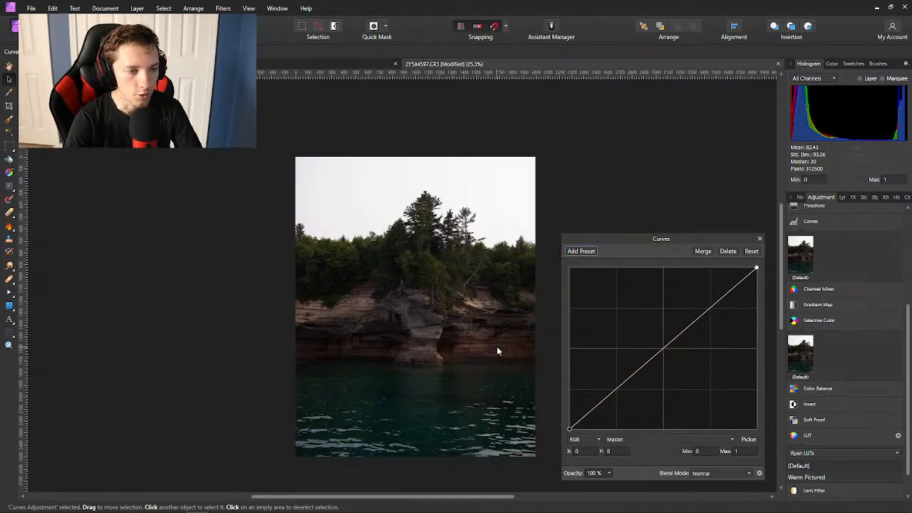
Shape the Curves adjustment by raising a shadow point and lowering a highlight point to X 0.836, Y 0.814.
scroll(496, 347, up, 1)
scroll(497, 346, right, 2)
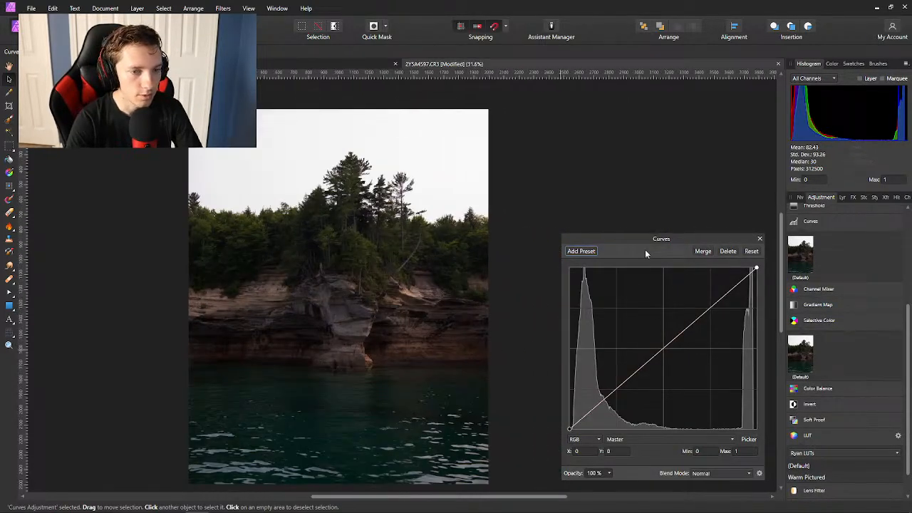
scroll(460, 354, down, 1)
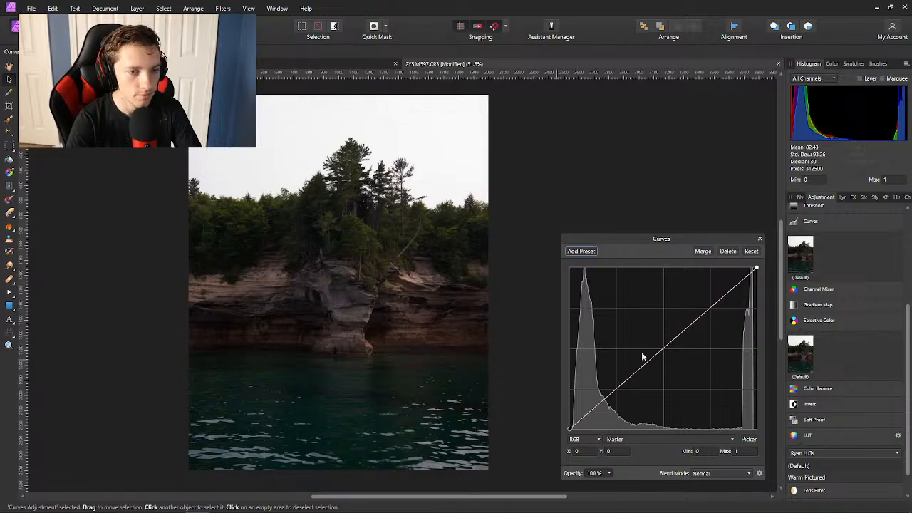
drag(606, 398, 606, 381)
mouse_move(715, 291)
mouse_down()
mouse_move(728, 311)
mouse_move(717, 292)
mouse_move(728, 286)
mouse_move(738, 316)
mouse_move(726, 301)
mouse_up()
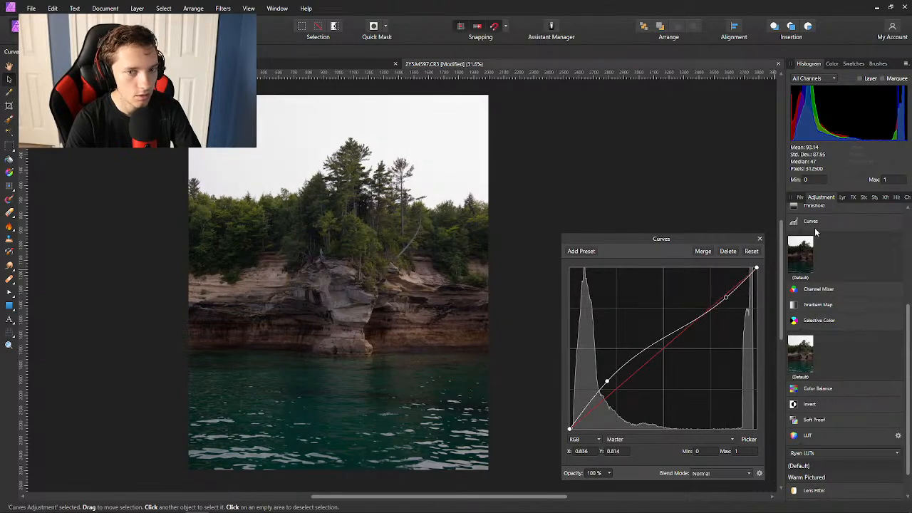
Compare the photo with the Curves adjustment off and on, checking the cliff up close, and close the Curves settings.
click(842, 197)
click(898, 224)
click(898, 225)
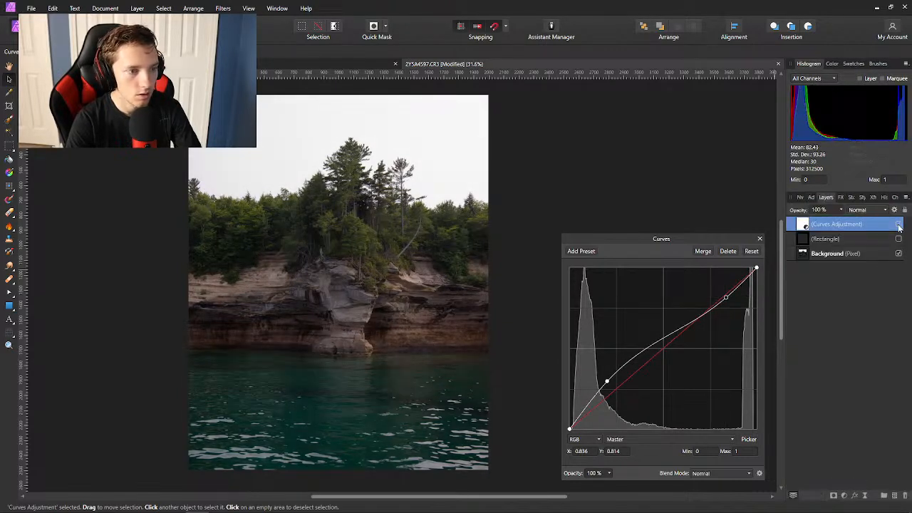
scroll(416, 271, up, 5)
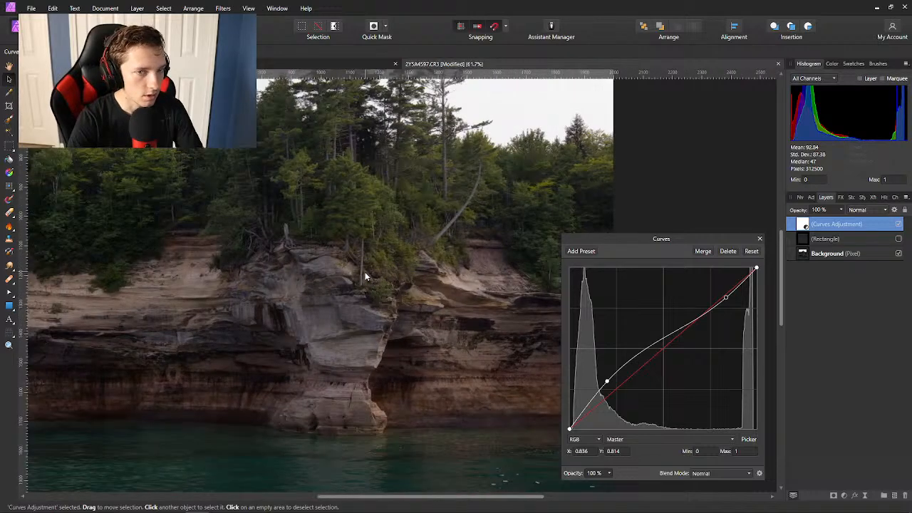
click(898, 225)
click(898, 225)
click(898, 225)
click(898, 225)
click(760, 238)
click(898, 225)
click(898, 225)
Deselect the Curves adjustment layer and examine the overall brightness of the whole photo.
scroll(584, 289, down, 3)
scroll(598, 288, right, 2)
scroll(598, 288, down, 2)
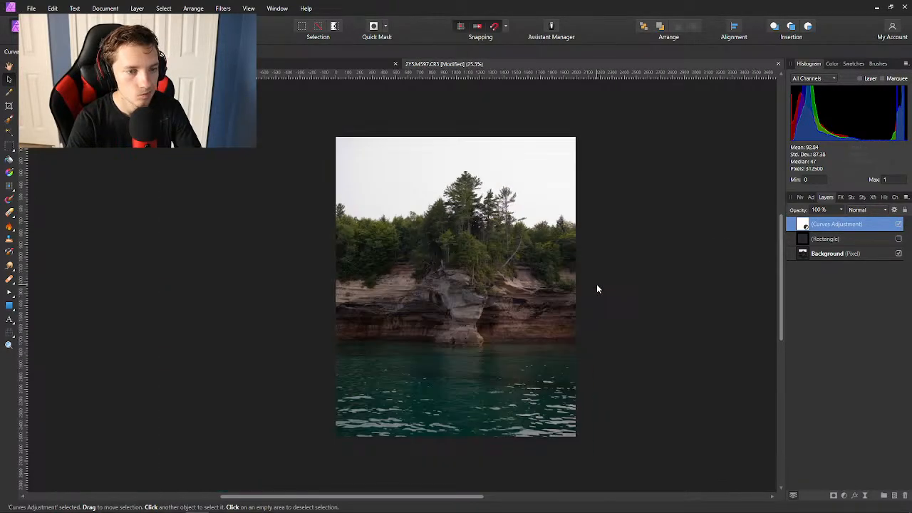
click(596, 284)
scroll(451, 288, up, 2)
scroll(452, 289, right, 1)
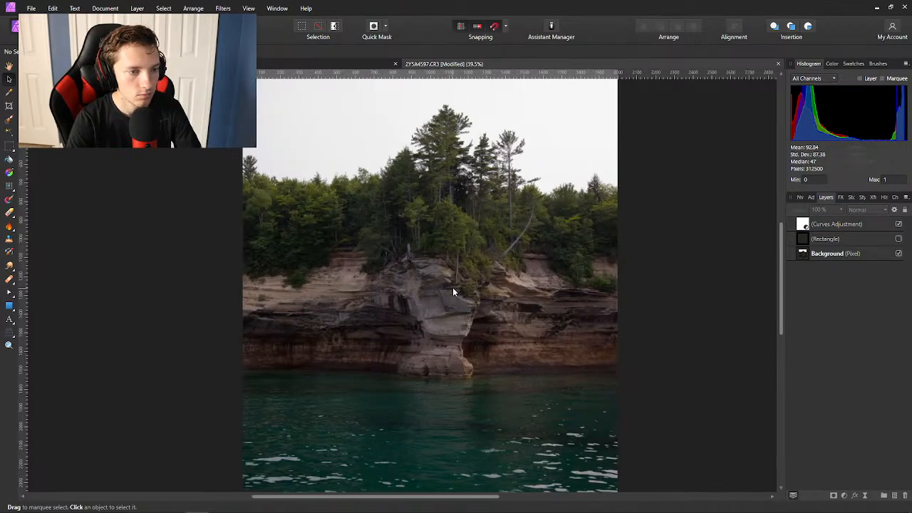
scroll(452, 289, down, 1)
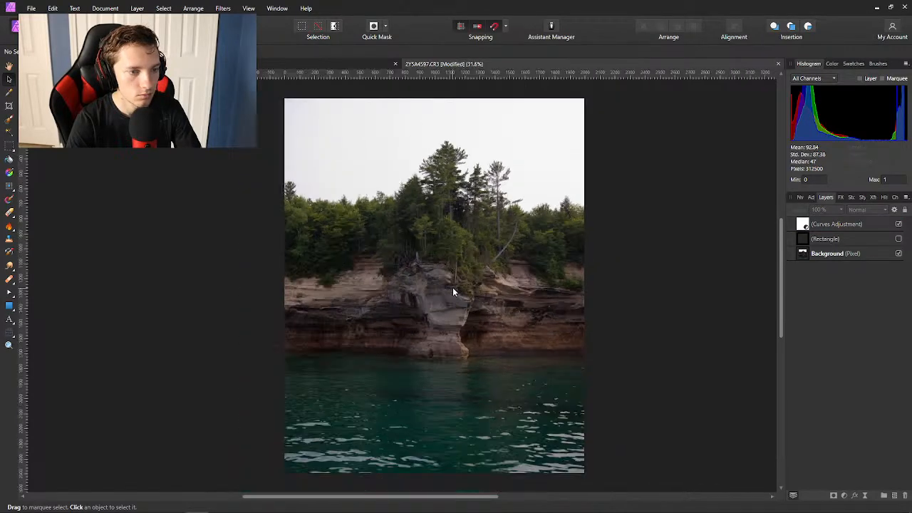
Add a default White Balance adjustment to the cliff photo.
click(811, 198)
scroll(811, 331, down, 2)
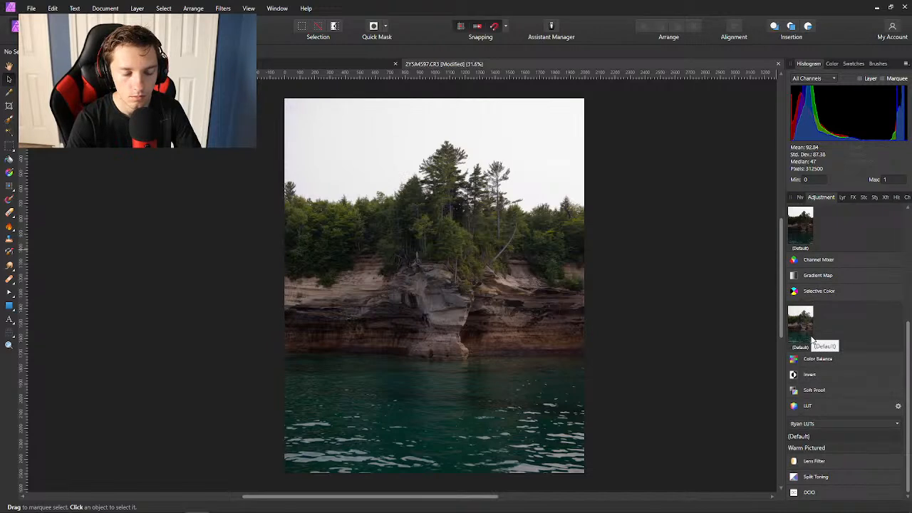
scroll(810, 370, up, 5)
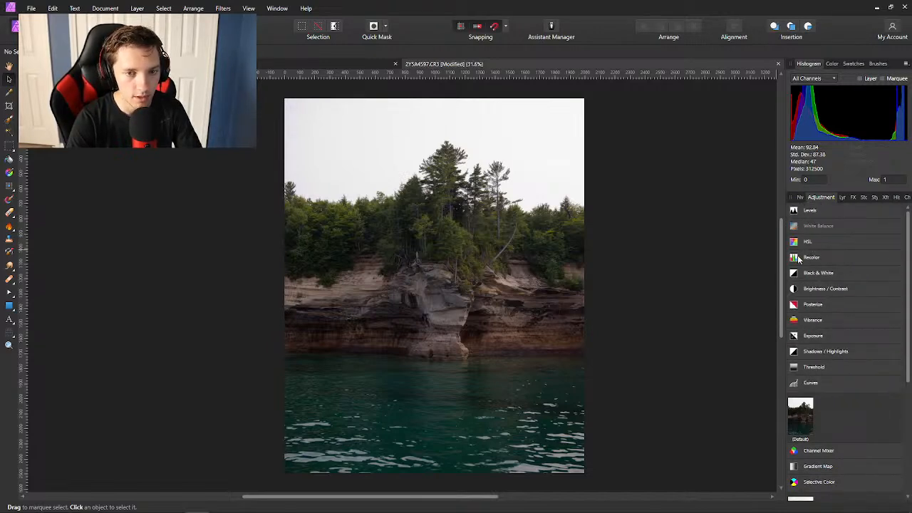
click(806, 235)
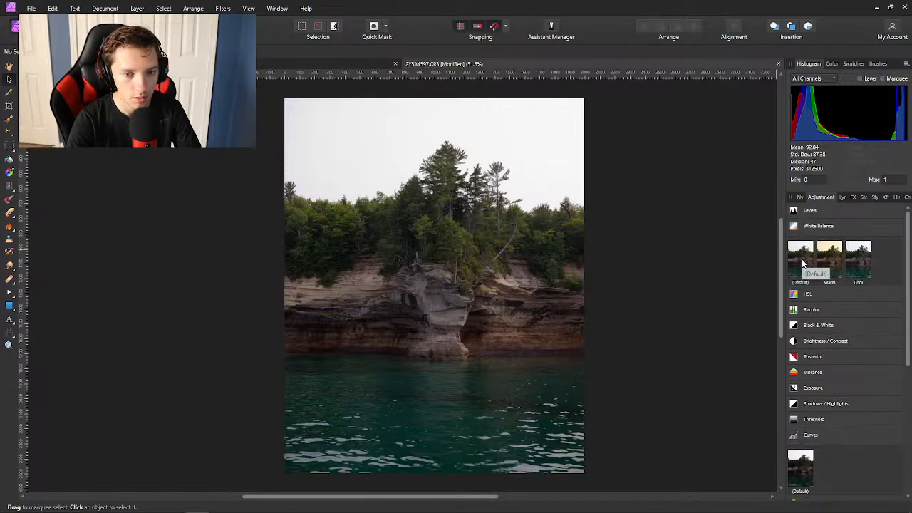
click(800, 258)
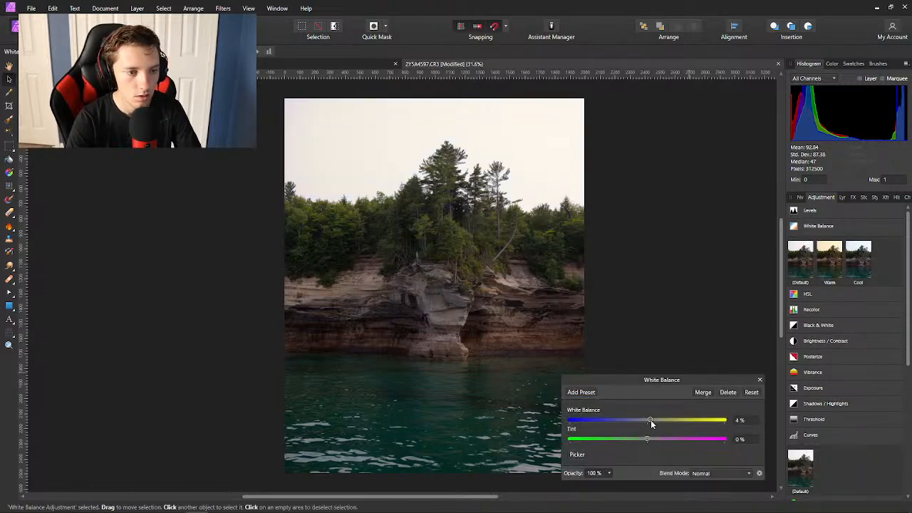
Try a warmer white balance and tint shifts of -36 % and 3 %, resetting the White Balance adjustment to its defaults.
drag(650, 425, 684, 422)
click(752, 392)
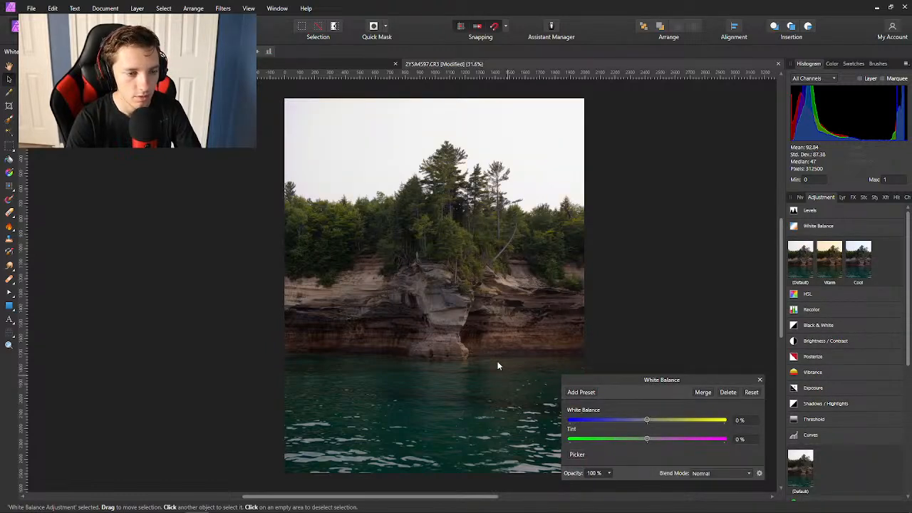
scroll(503, 376, up, 5)
mouse_move(646, 440)
mouse_down()
mouse_move(625, 440)
mouse_move(643, 440)
mouse_up()
scroll(439, 416, down, 3)
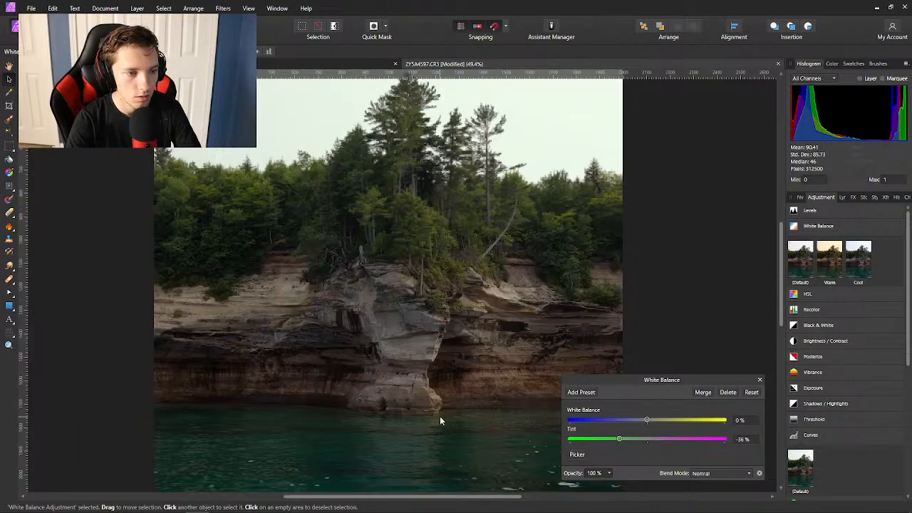
scroll(440, 416, down, 1)
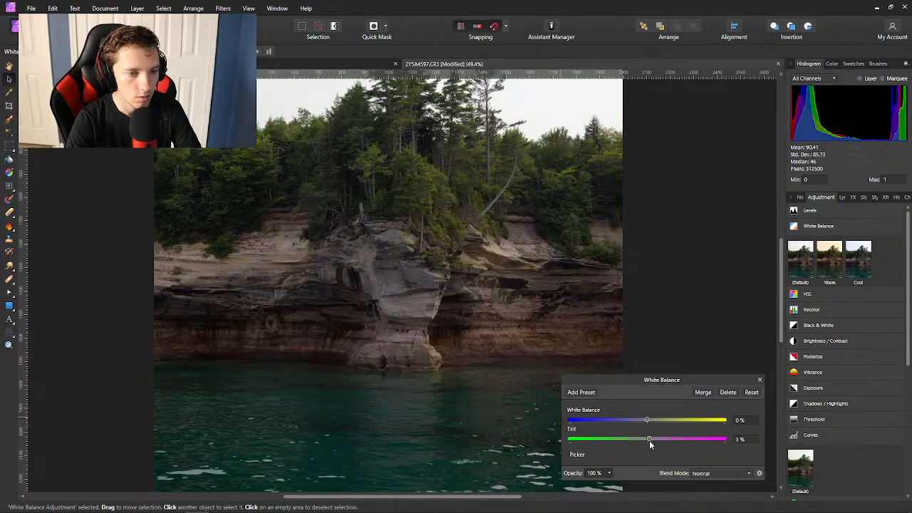
mouse_move(648, 440)
mouse_down()
mouse_move(621, 440)
mouse_move(649, 441)
mouse_up()
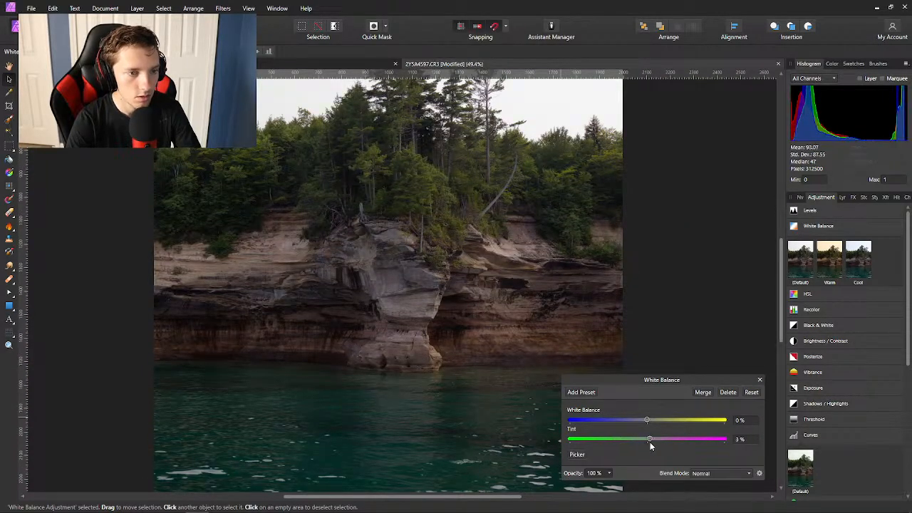
click(750, 392)
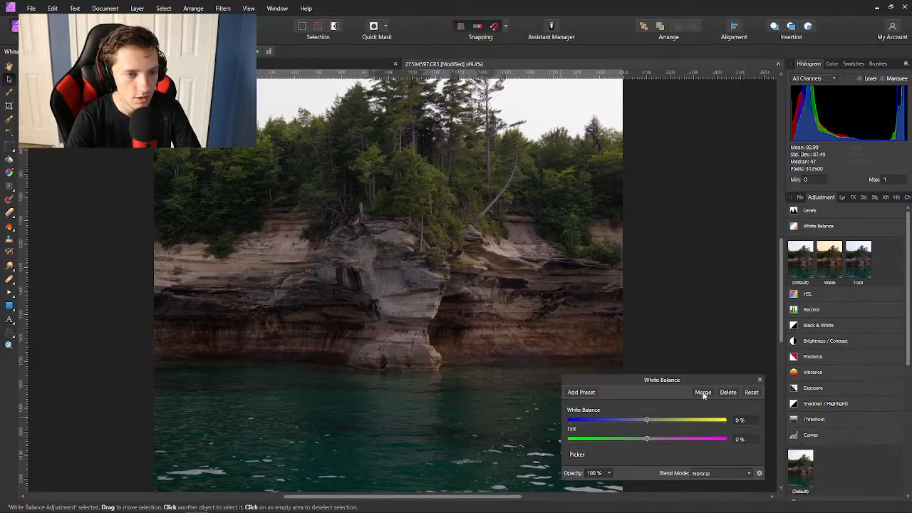
Shift the White Balance tint toward green to -51 %, judging it with the adjustment off and on and against the cliff detail.
click(629, 442)
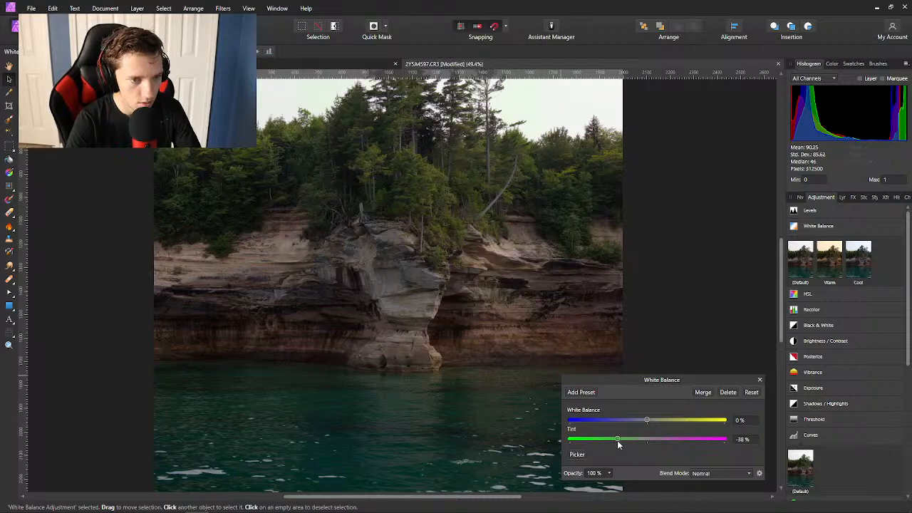
click(630, 440)
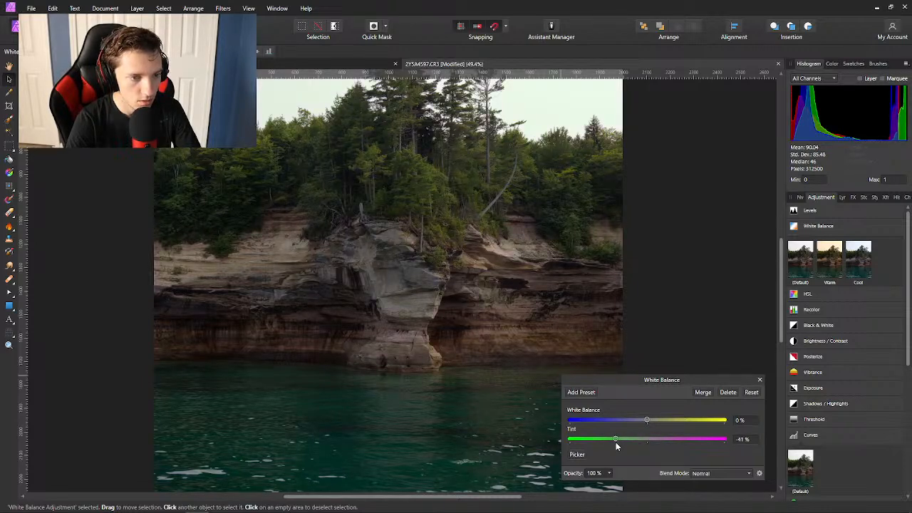
scroll(423, 411, down, 3)
scroll(412, 412, up, 1)
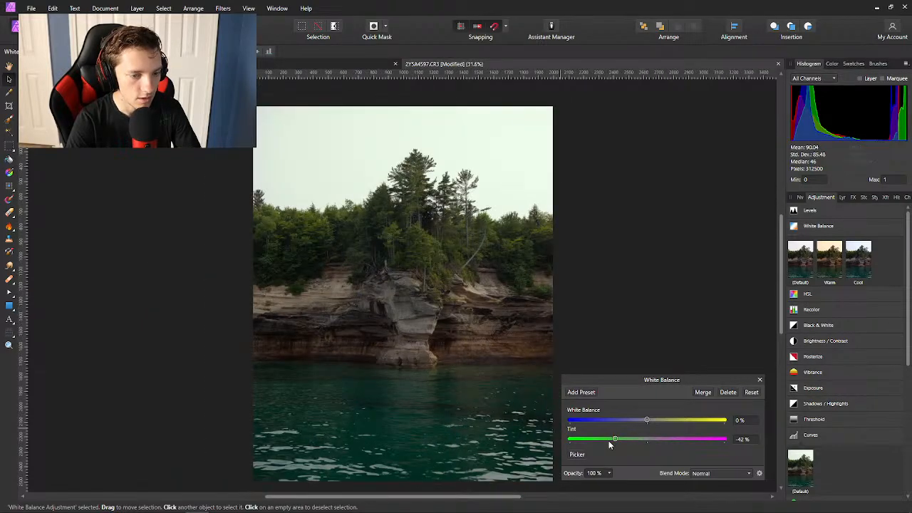
click(840, 197)
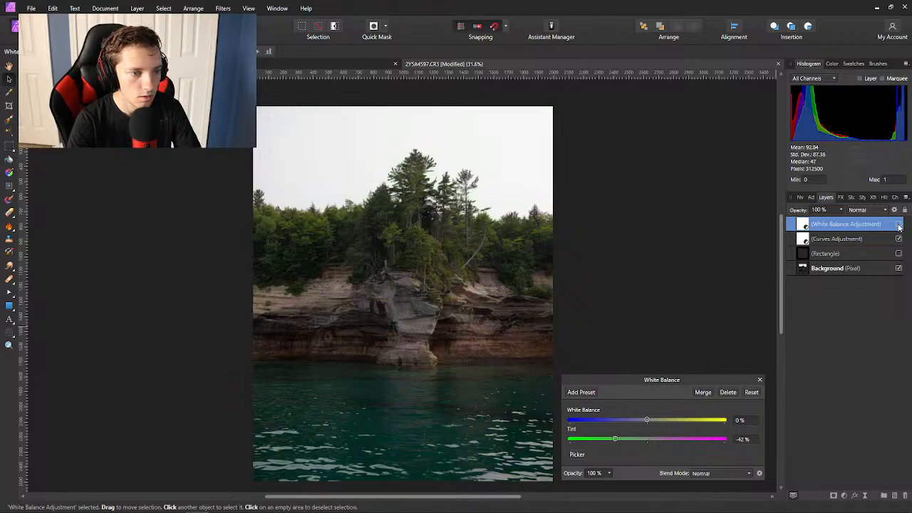
click(899, 224)
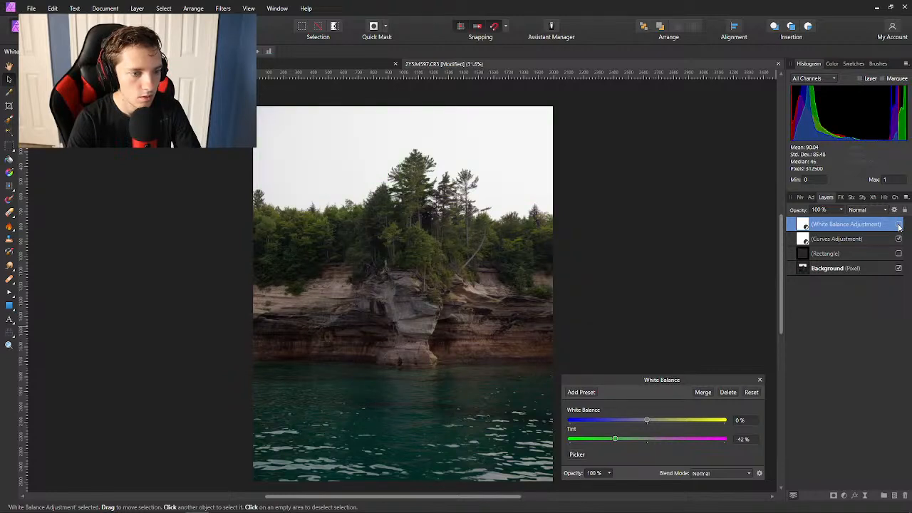
click(898, 224)
scroll(487, 346, up, 3)
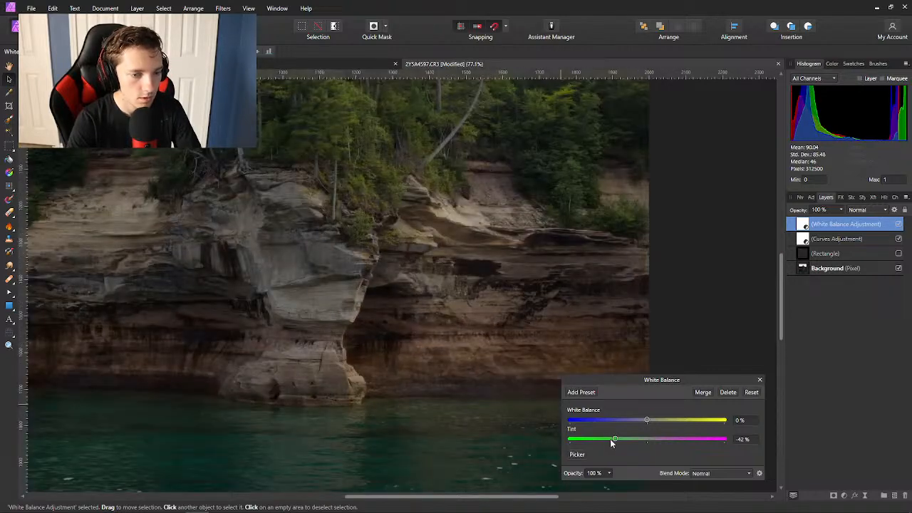
drag(614, 438, 607, 440)
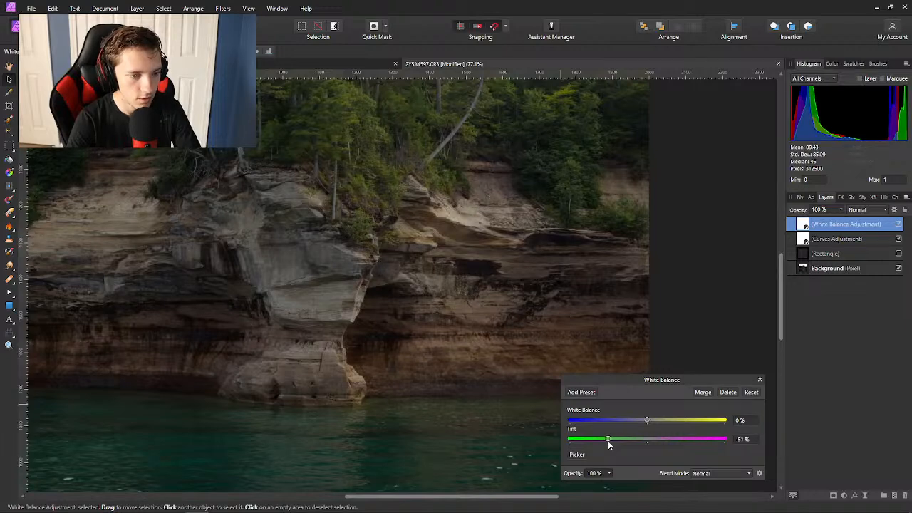
scroll(424, 419, down, 3)
scroll(424, 420, down, 1)
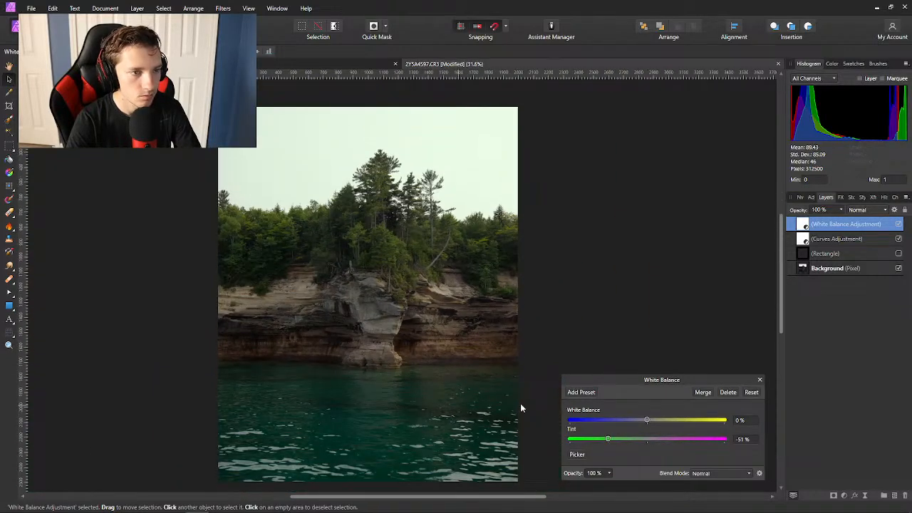
Try shifting the White Balance slider and return it to 0 %.
scroll(454, 411, up, 1)
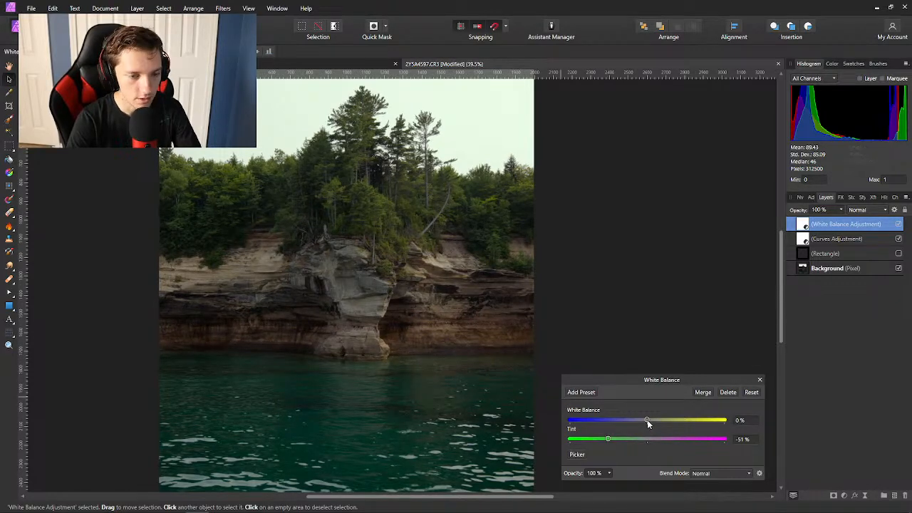
mouse_move(659, 422)
mouse_down()
mouse_move(615, 430)
mouse_move(648, 436)
mouse_up()
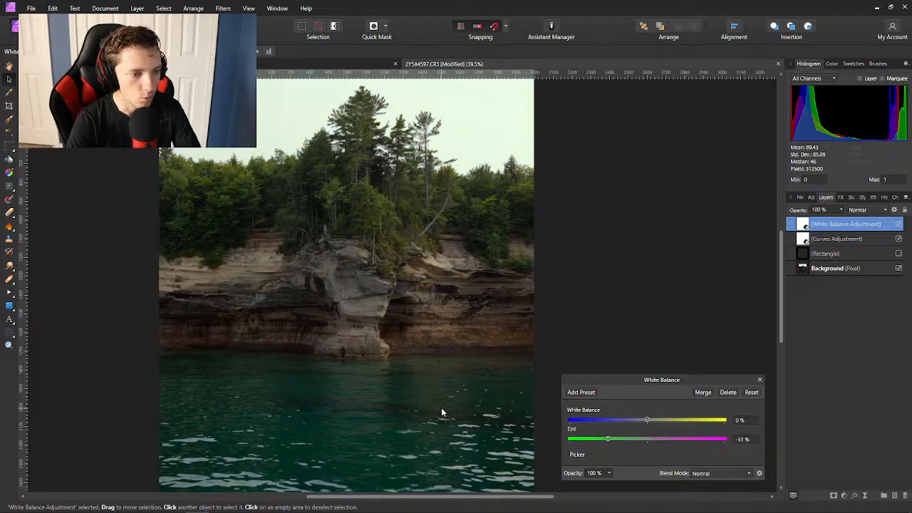
scroll(431, 407, down, 2)
scroll(417, 403, up, 1)
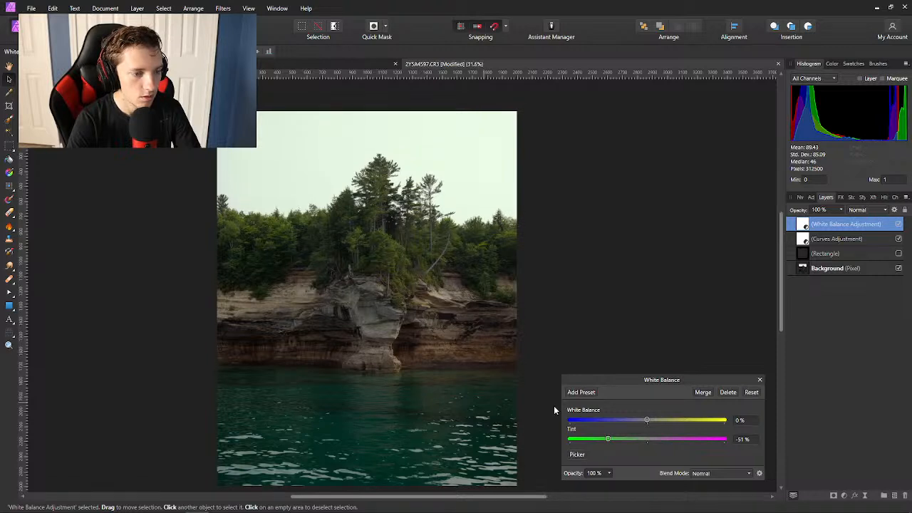
Compare the whole photo with the White Balance adjustment off and on, and close its settings.
click(898, 225)
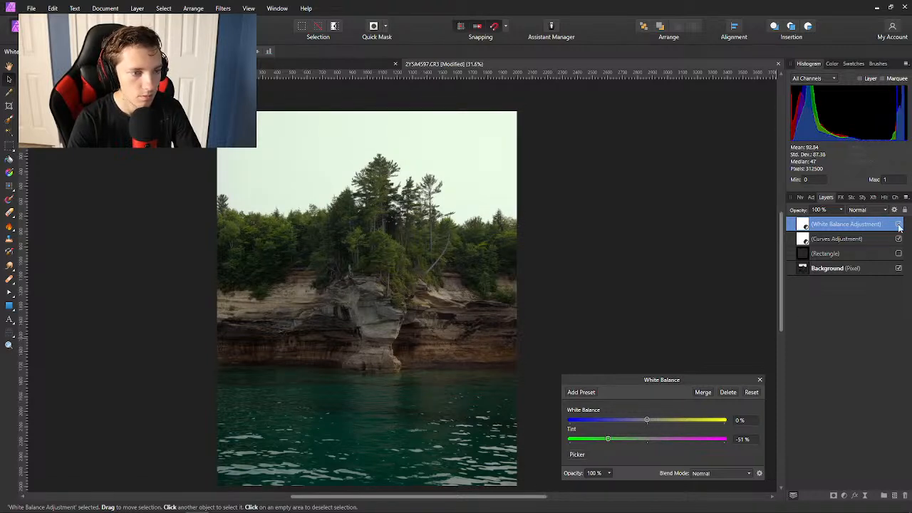
click(898, 226)
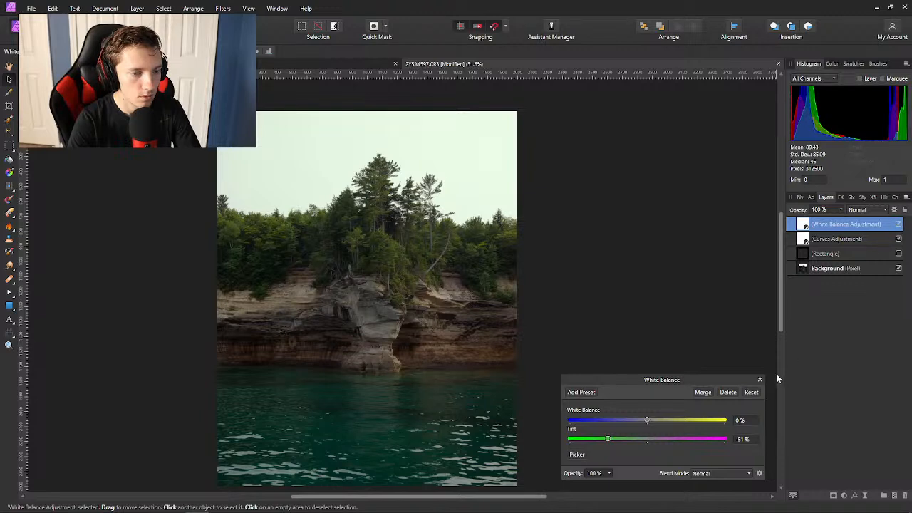
click(759, 380)
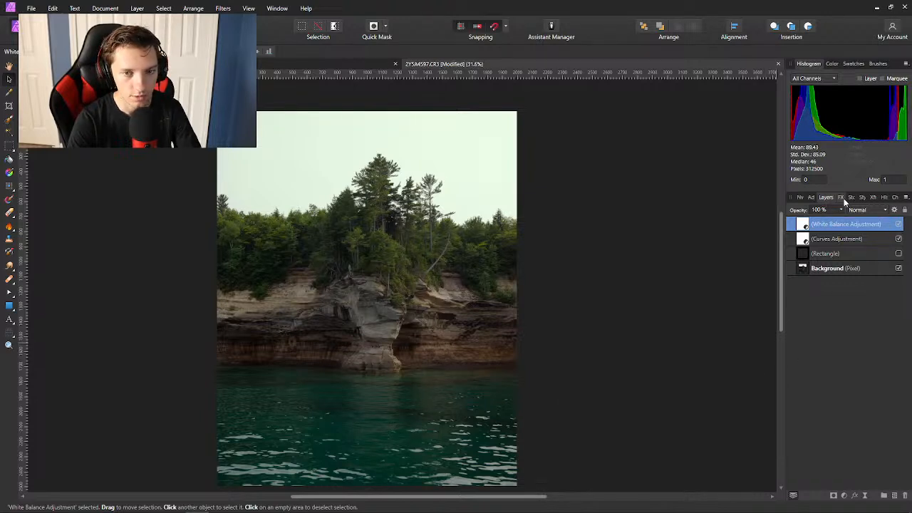
Add a default HSL adjustment to the photo and set its master hue shift to 178.1°.
click(841, 197)
click(810, 198)
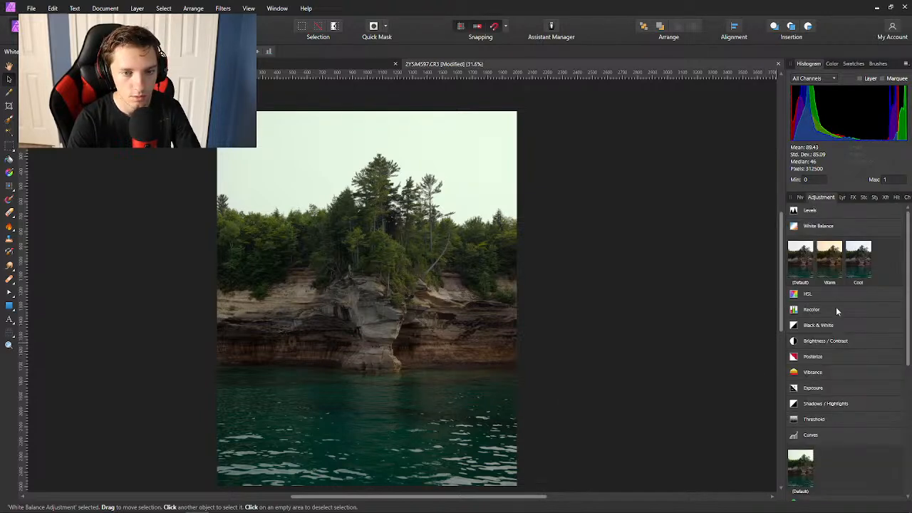
scroll(828, 331, down, 1)
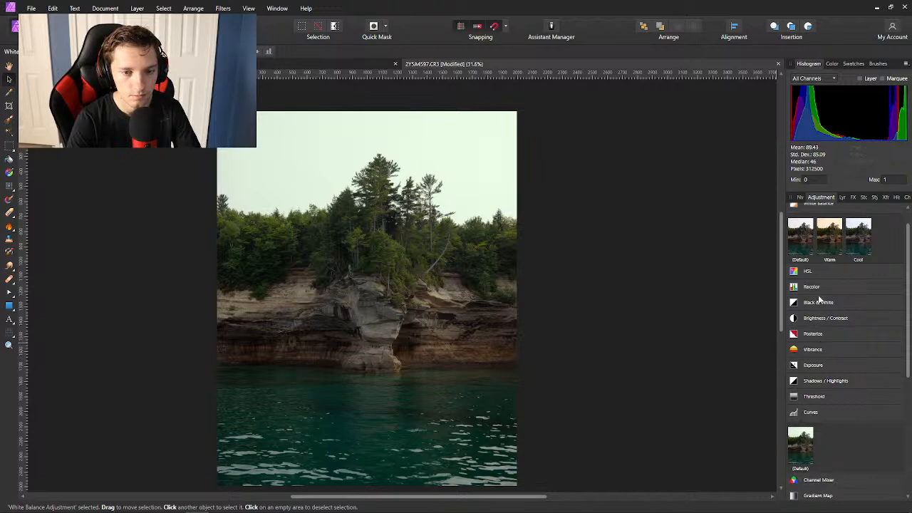
click(812, 274)
click(800, 302)
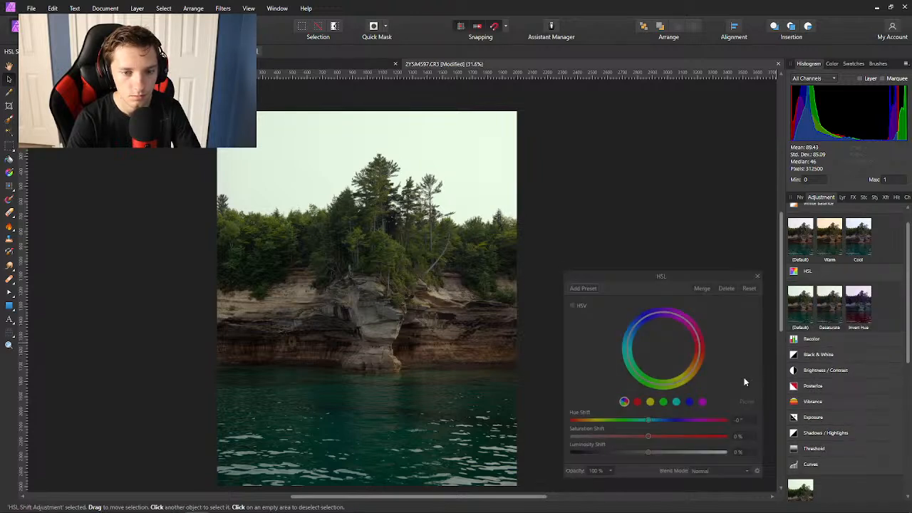
drag(648, 422, 726, 435)
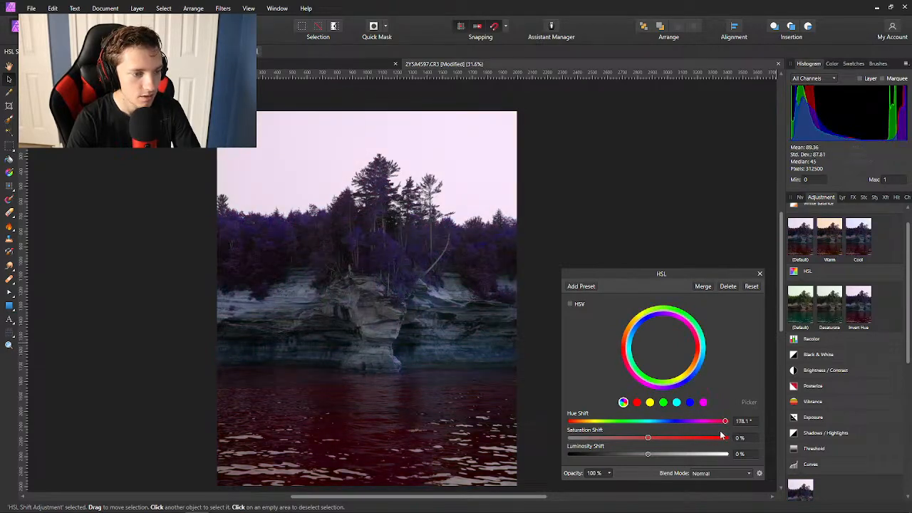
Try an HSL master hue shift of 180° and examine its effect on the cliff and the water.
scroll(400, 387, up, 2)
scroll(353, 348, up, 3)
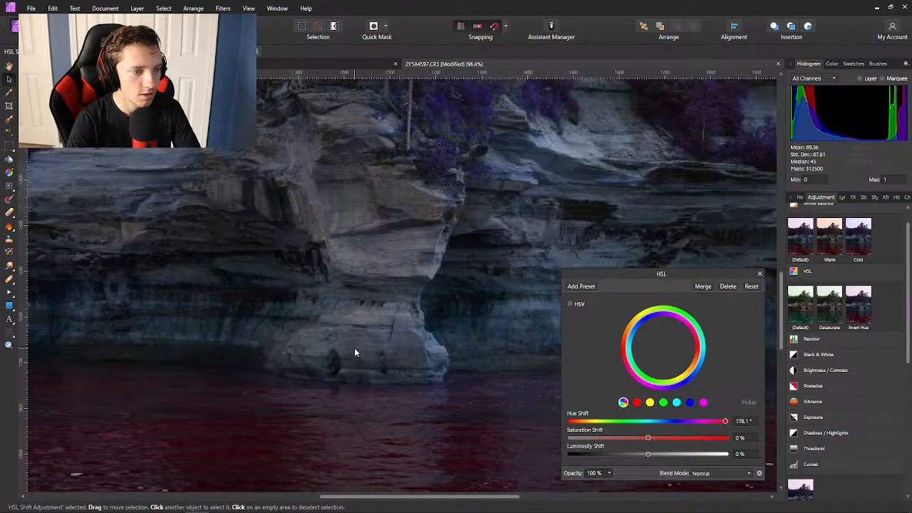
scroll(354, 347, down, 5)
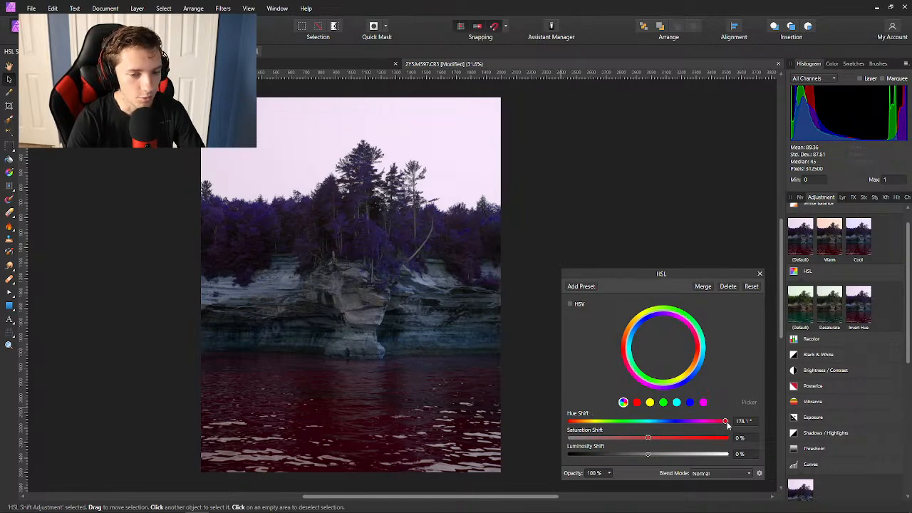
drag(725, 422, 757, 431)
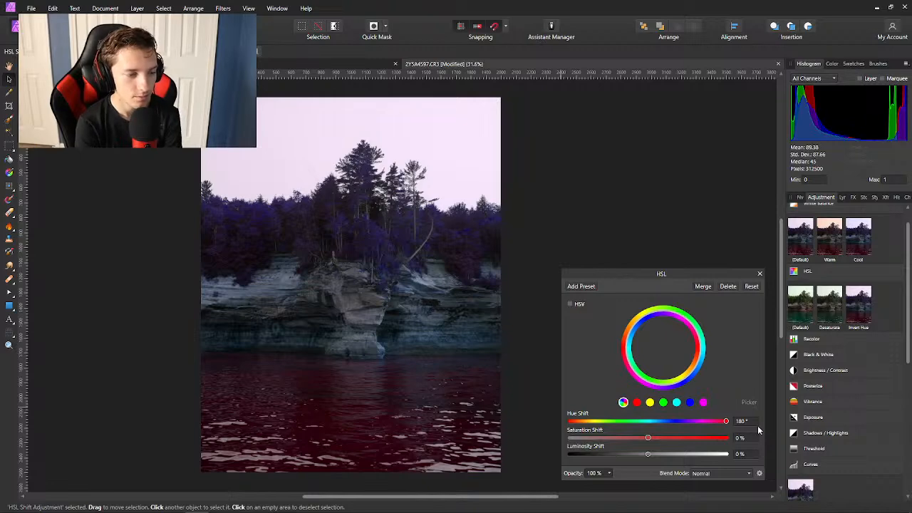
scroll(342, 420, up, 3)
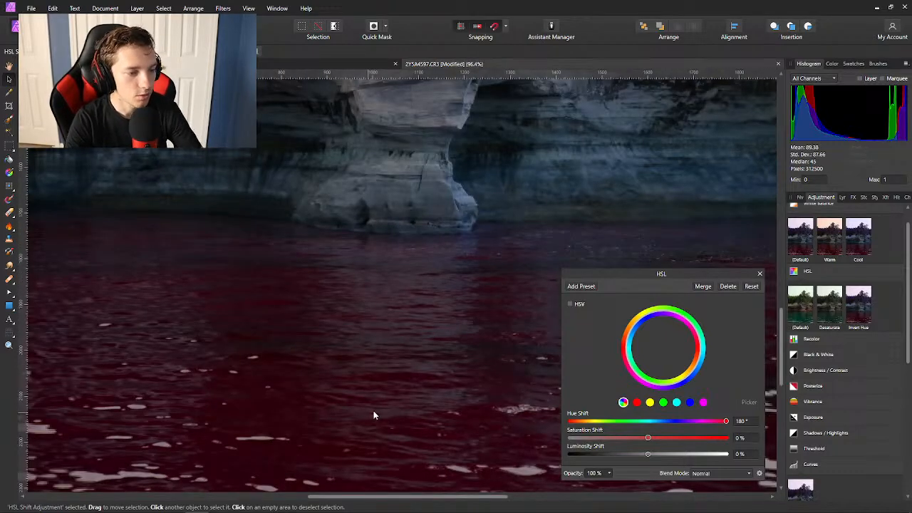
scroll(372, 411, up, 3)
scroll(337, 383, down, 5)
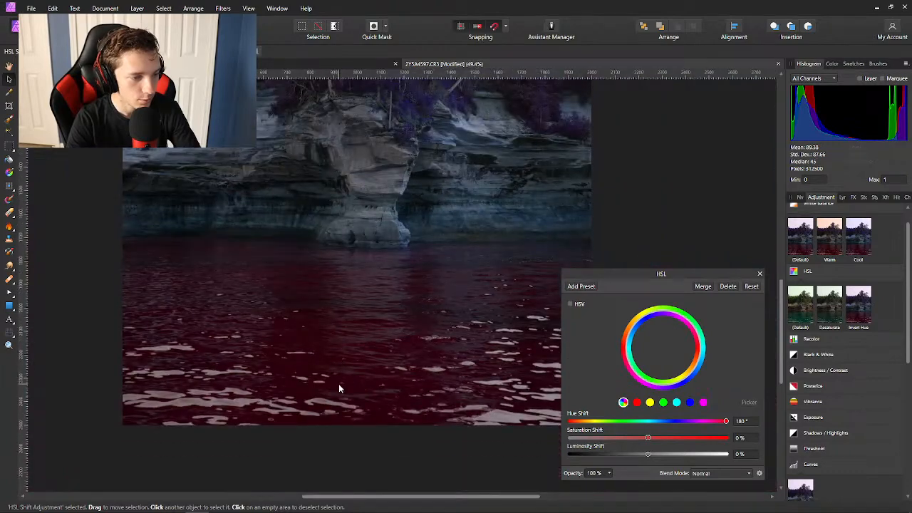
scroll(339, 386, down, 1)
scroll(341, 385, down, 2)
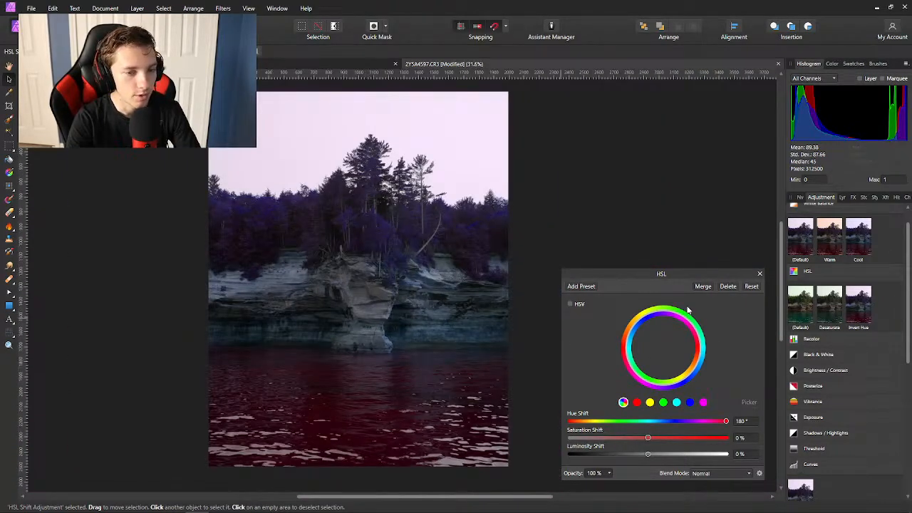
Delete the HSL adjustment and add a default Shadows / Highlights adjustment to the photo.
click(727, 286)
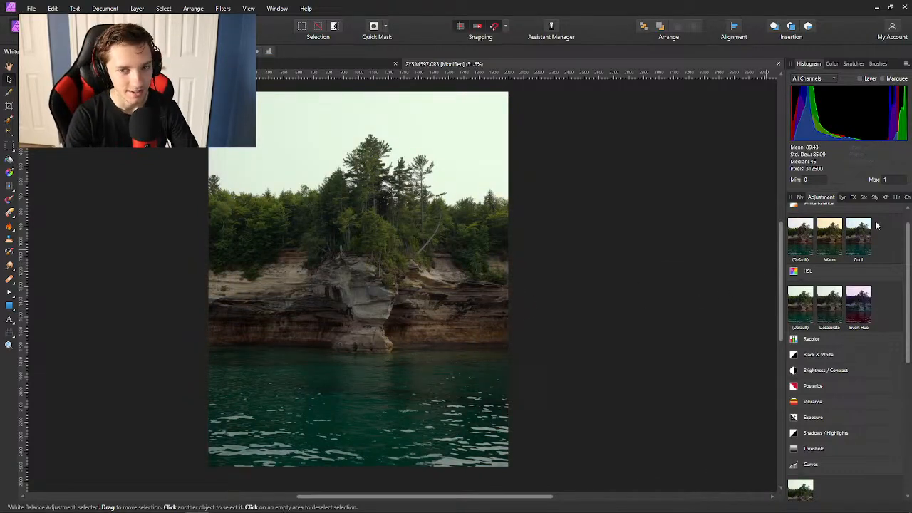
scroll(816, 296, down, 1)
scroll(816, 297, down, 2)
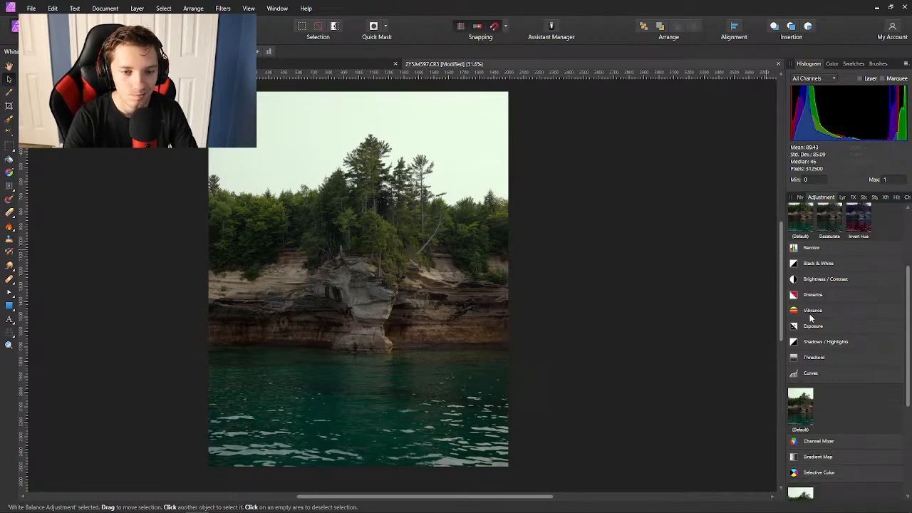
click(810, 322)
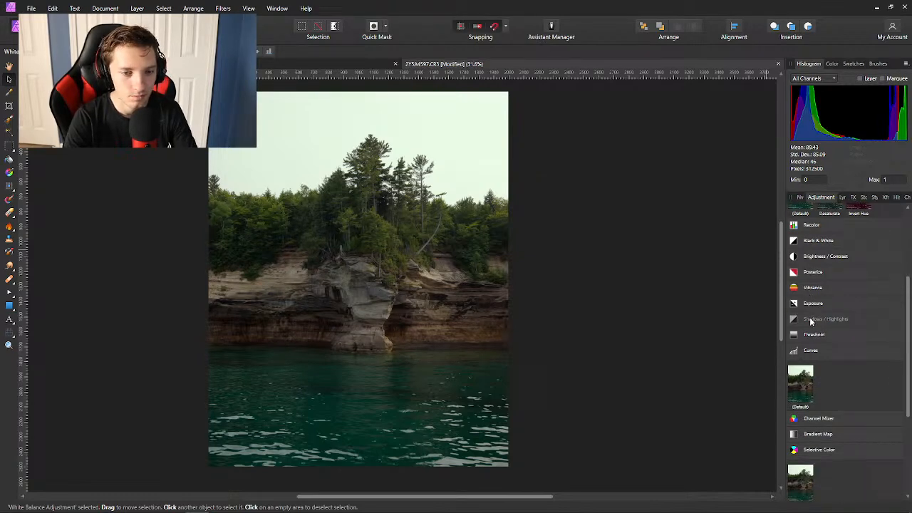
click(803, 367)
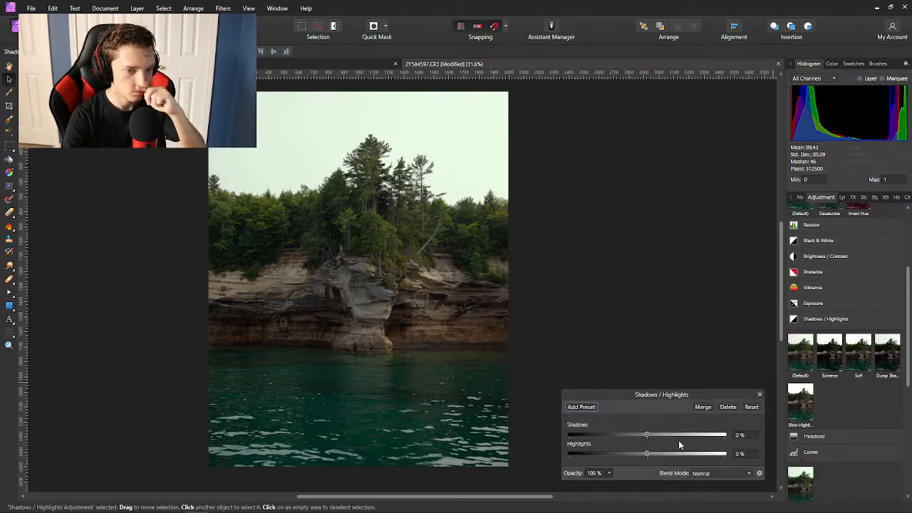
Darken the shadows to -36 % in the Shadows / Highlights adjustment and close its settings.
mouse_move(648, 456)
mouse_down()
mouse_move(572, 466)
mouse_move(687, 467)
mouse_move(650, 466)
mouse_move(646, 453)
mouse_up()
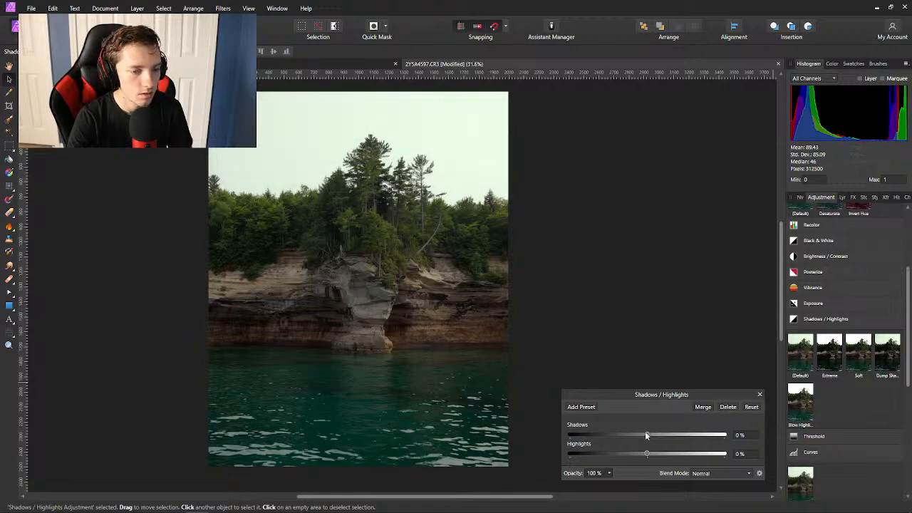
drag(641, 435, 632, 443)
click(826, 197)
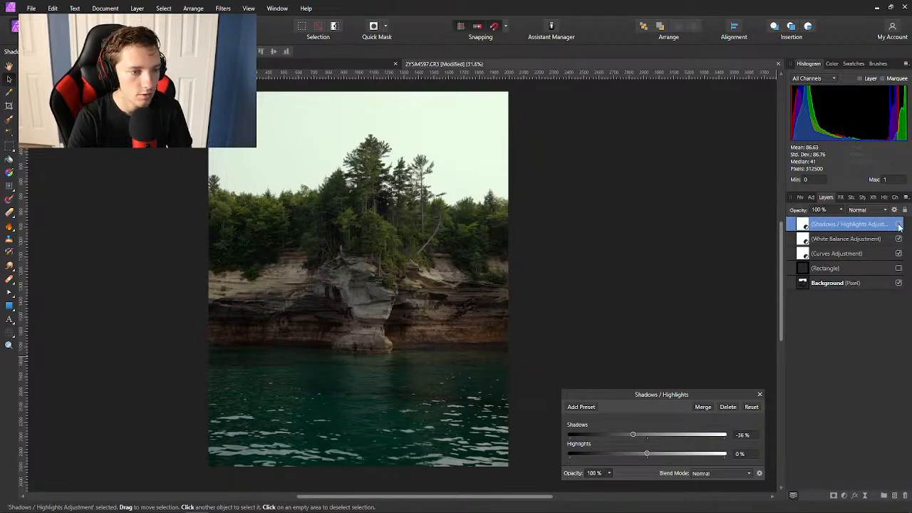
click(759, 394)
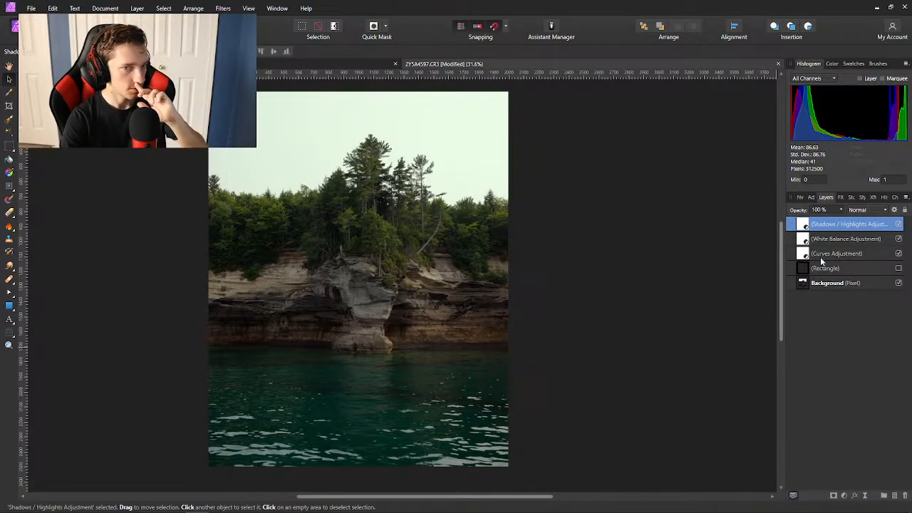
Add a default Selective Color adjustment and set its Cyans range to cyan 29 %, magenta -45 % and yellow -62 %.
click(811, 198)
scroll(816, 274, down, 5)
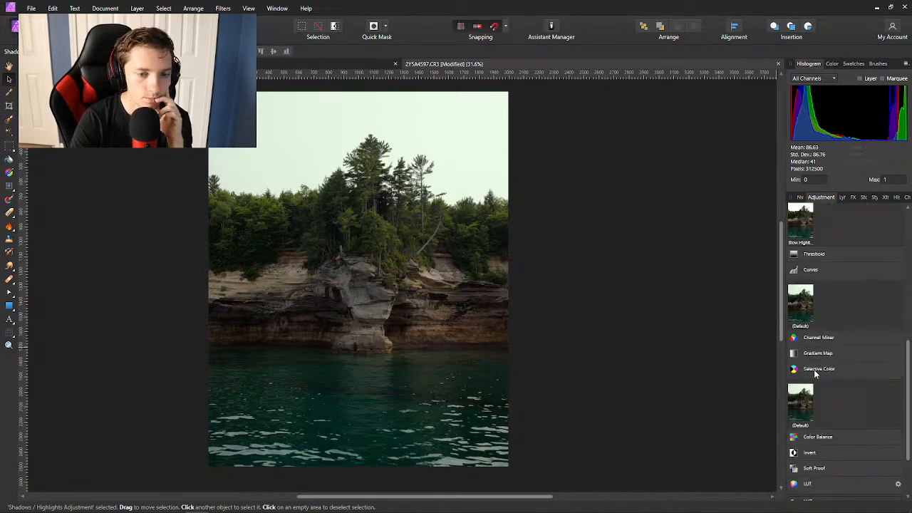
click(800, 393)
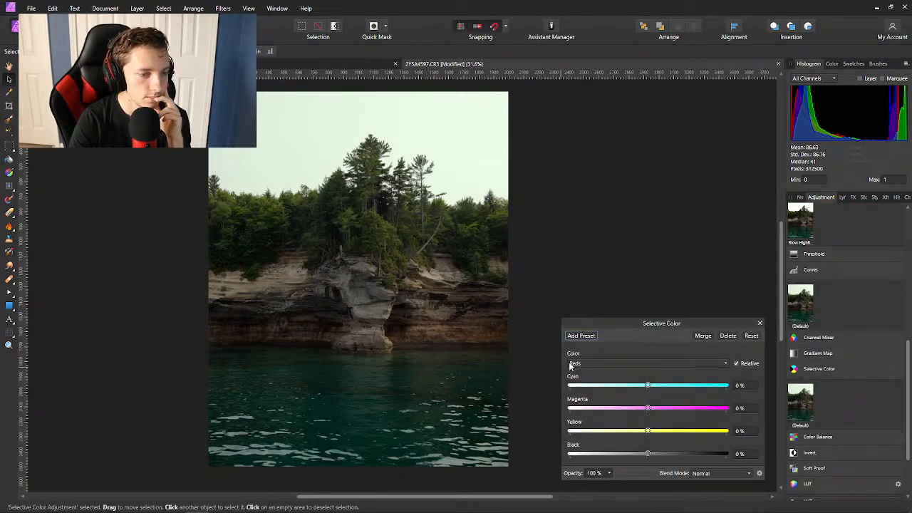
click(604, 361)
click(592, 403)
drag(655, 387, 600, 431)
drag(624, 386, 611, 415)
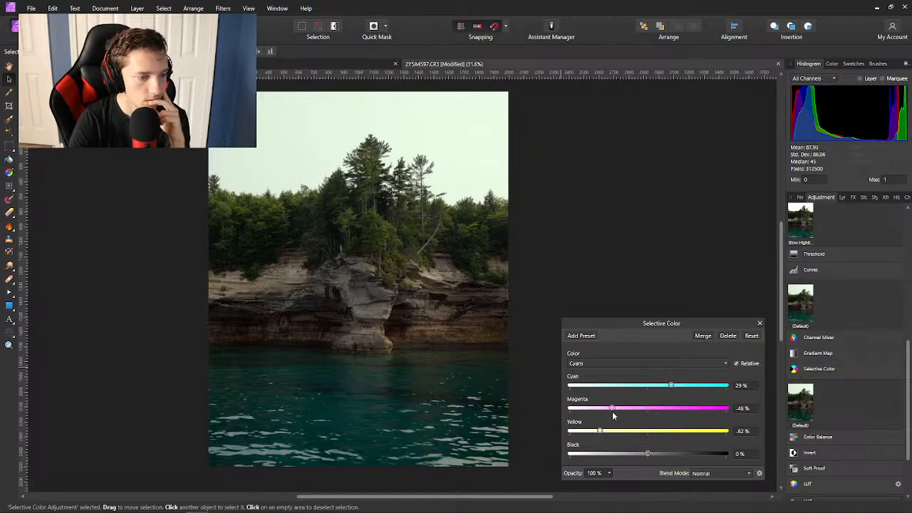
click(832, 197)
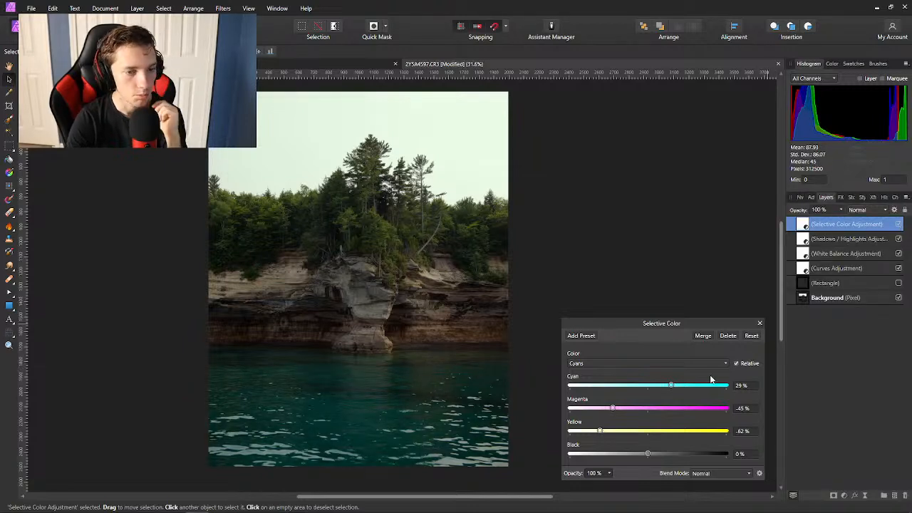
Set the Selective Color Yellows range to yellow 20 % and cyan -89 %, checking the effect on the trees and cliff.
click(691, 364)
click(617, 386)
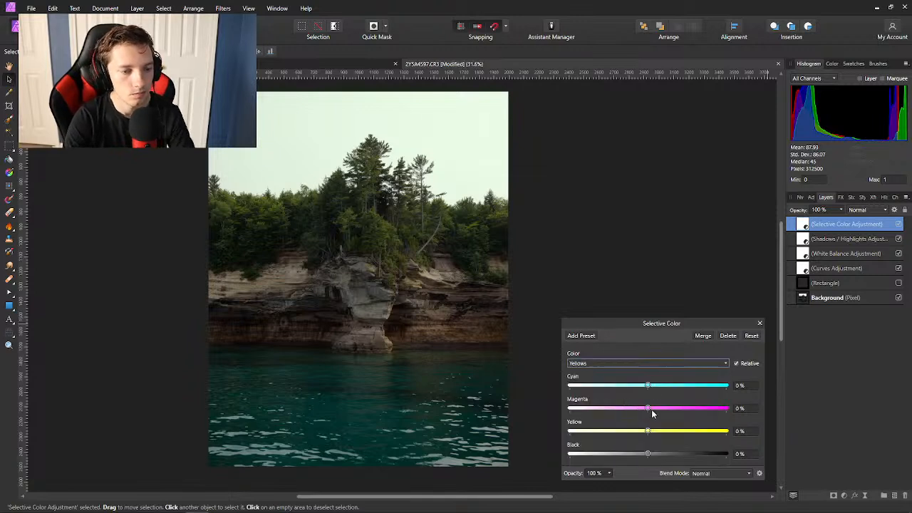
mouse_move(649, 432)
mouse_down()
mouse_move(669, 430)
mouse_move(632, 431)
mouse_move(670, 433)
mouse_move(652, 434)
mouse_move(673, 408)
mouse_move(655, 411)
mouse_move(676, 416)
mouse_move(633, 420)
mouse_move(657, 419)
mouse_move(650, 421)
mouse_up()
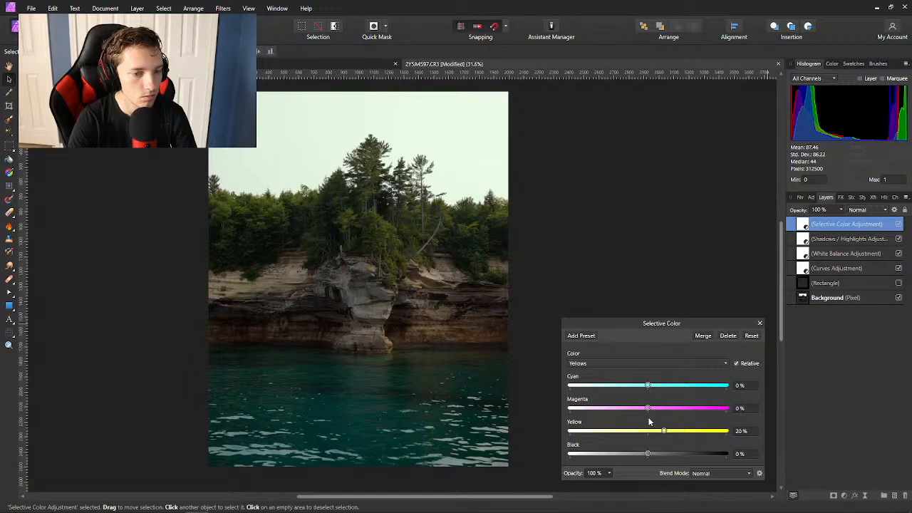
drag(648, 387, 578, 403)
scroll(415, 358, up, 3)
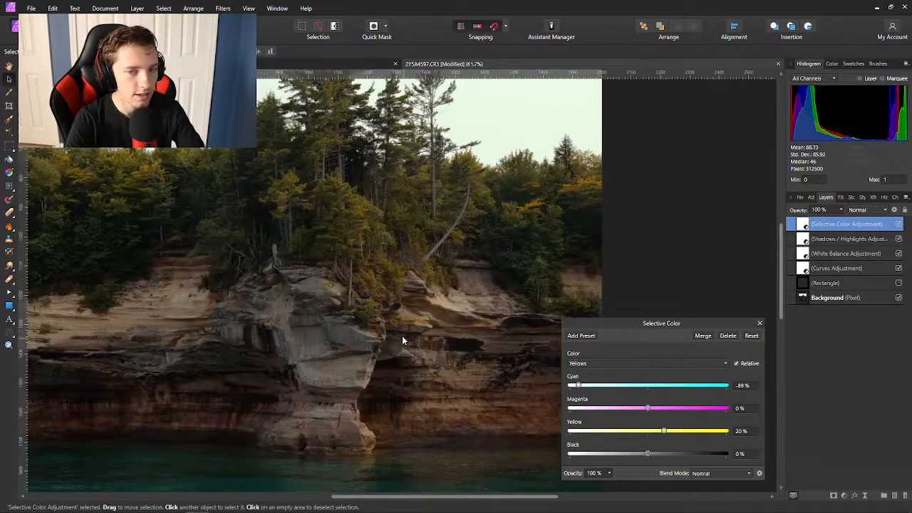
scroll(369, 385, up, 2)
scroll(369, 385, left, 3)
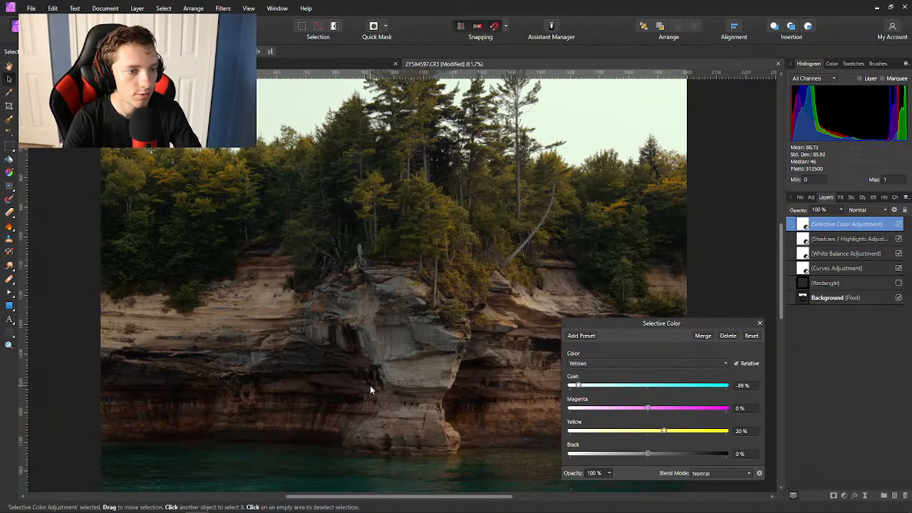
scroll(370, 385, down, 2)
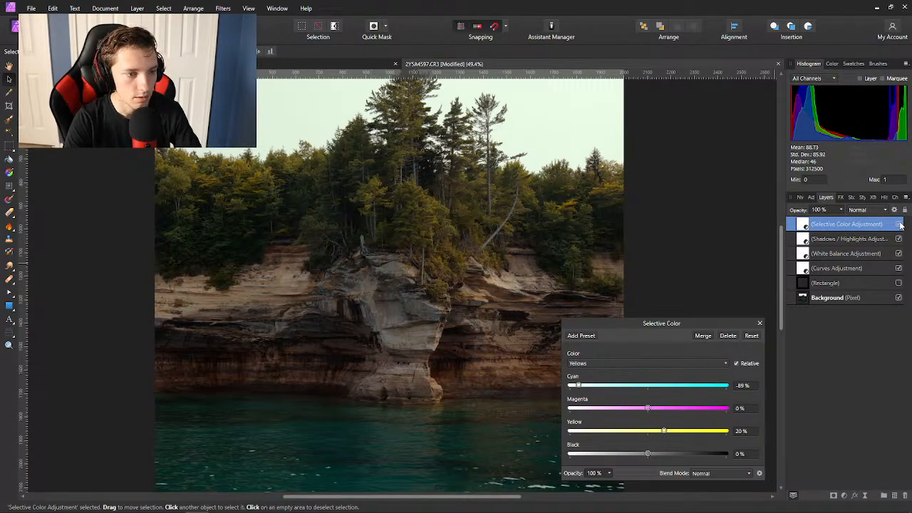
scroll(407, 316, down, 3)
scroll(407, 317, right, 1)
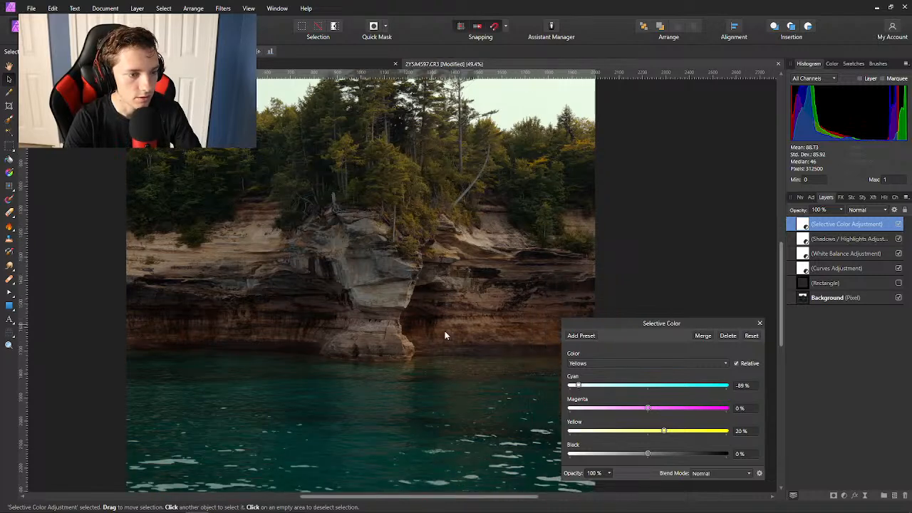
scroll(448, 343, down, 2)
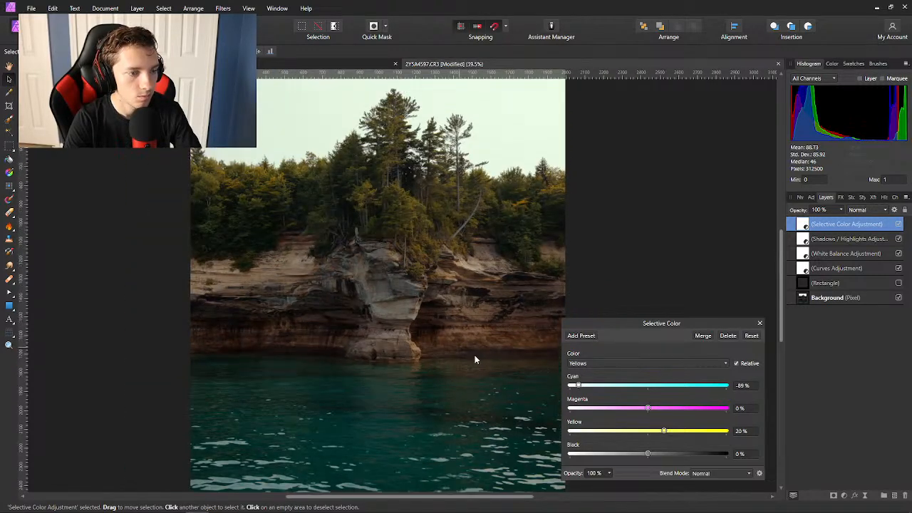
Set the Selective Color Reds range to cyan -49 % and yellow 38 %, comparing the photo with the adjustment off and on.
click(608, 363)
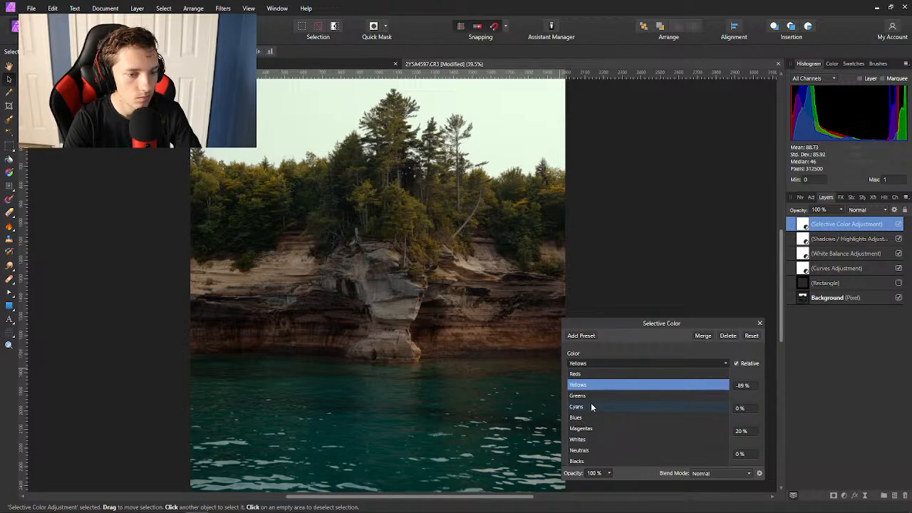
click(599, 374)
drag(647, 385, 677, 432)
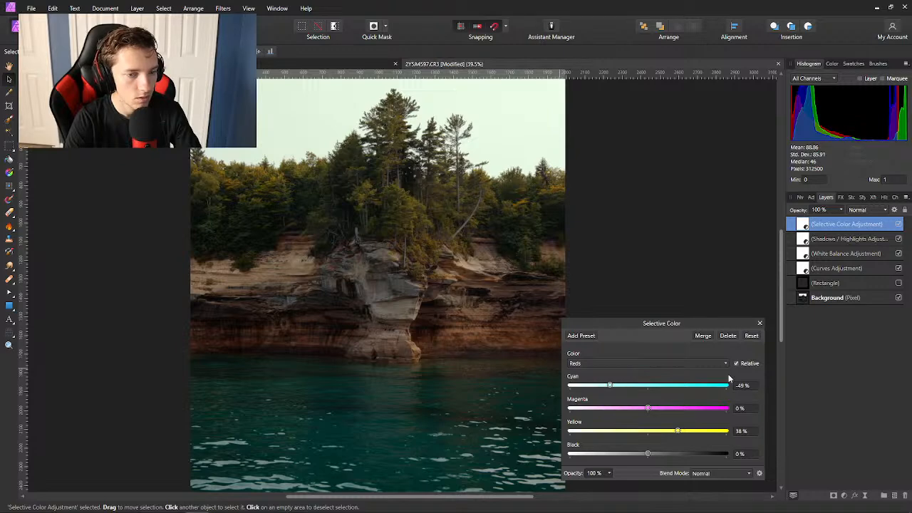
click(898, 225)
click(898, 224)
click(898, 224)
click(898, 225)
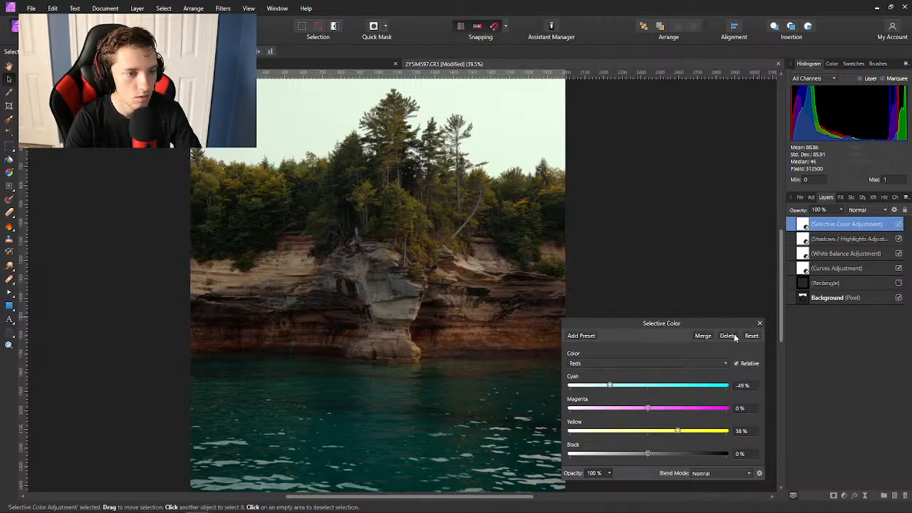
Set the Selective Color Greens range to cyan -51 % and yellow -36 %, with magenta at 0 %.
click(596, 363)
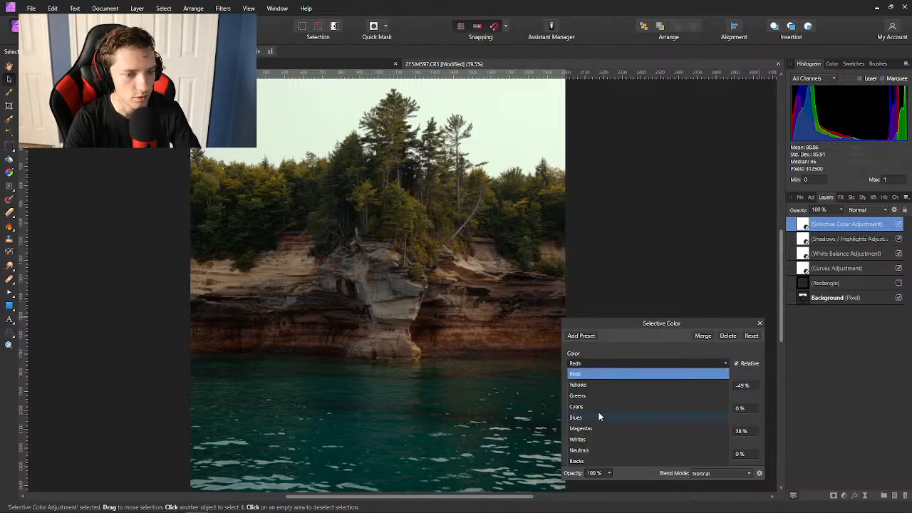
click(592, 396)
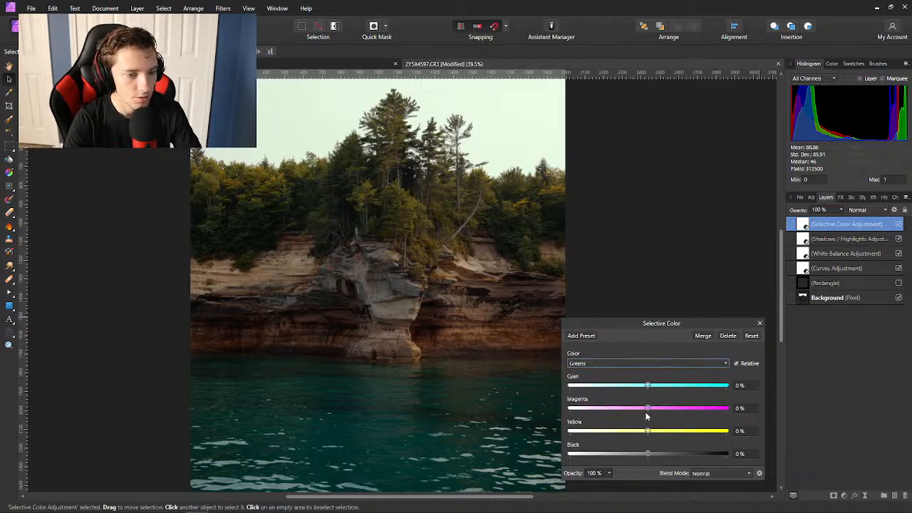
drag(648, 431, 717, 437)
drag(585, 432, 619, 442)
drag(648, 388, 606, 393)
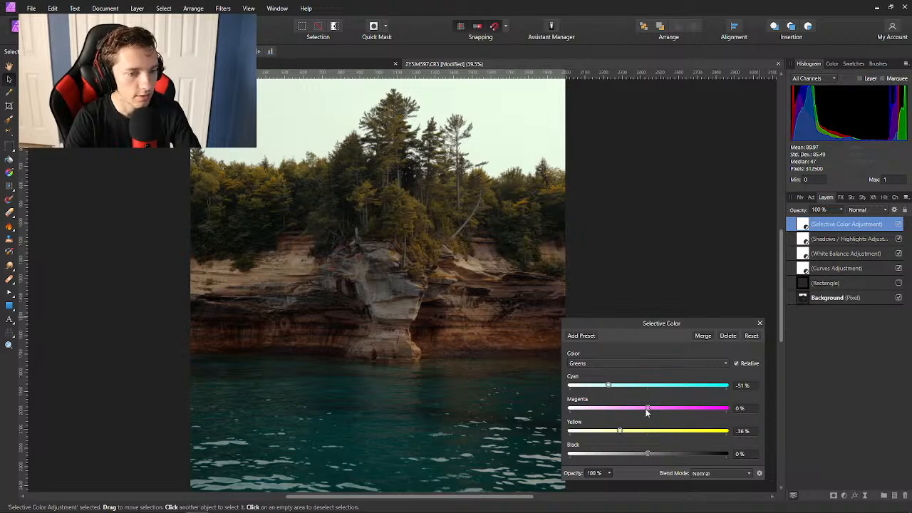
mouse_move(646, 408)
mouse_down()
mouse_move(607, 410)
mouse_move(689, 412)
mouse_move(647, 409)
mouse_up()
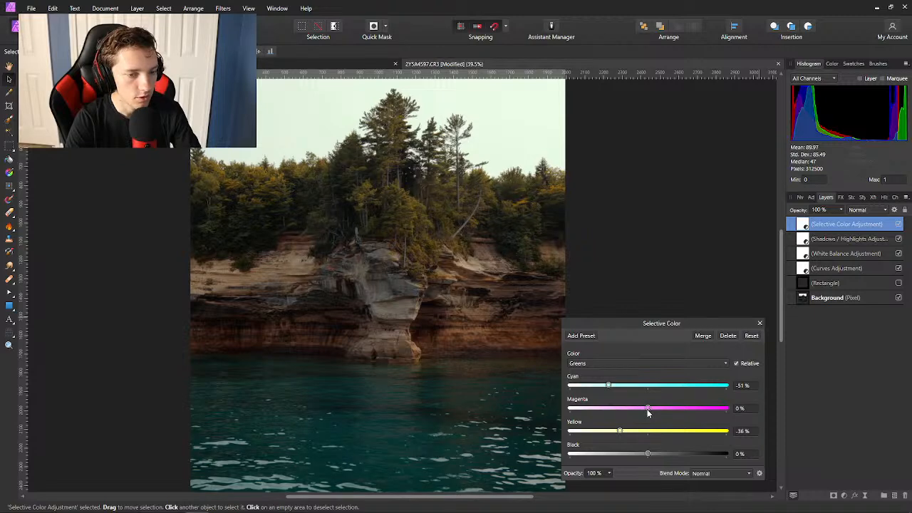
Try shifting the sliders of the Selective Color Blues range and return them to 0 %.
click(606, 362)
click(598, 418)
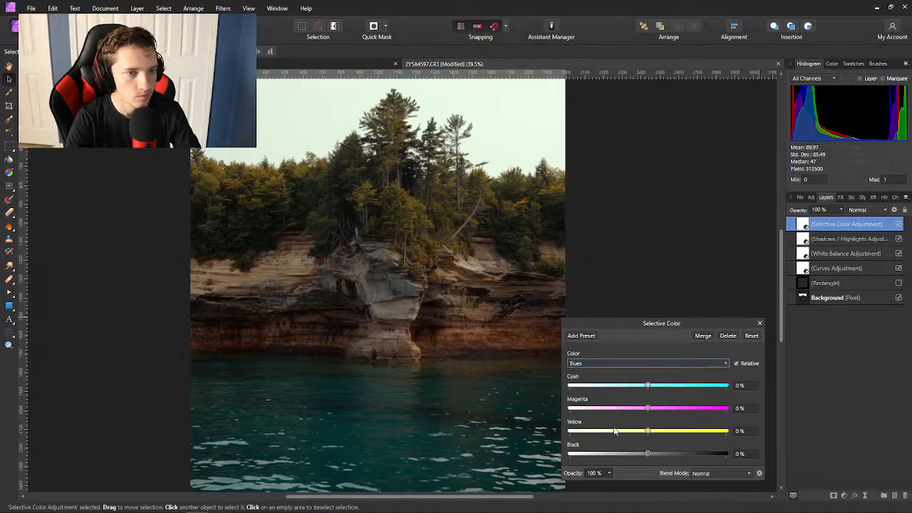
drag(647, 385, 649, 435)
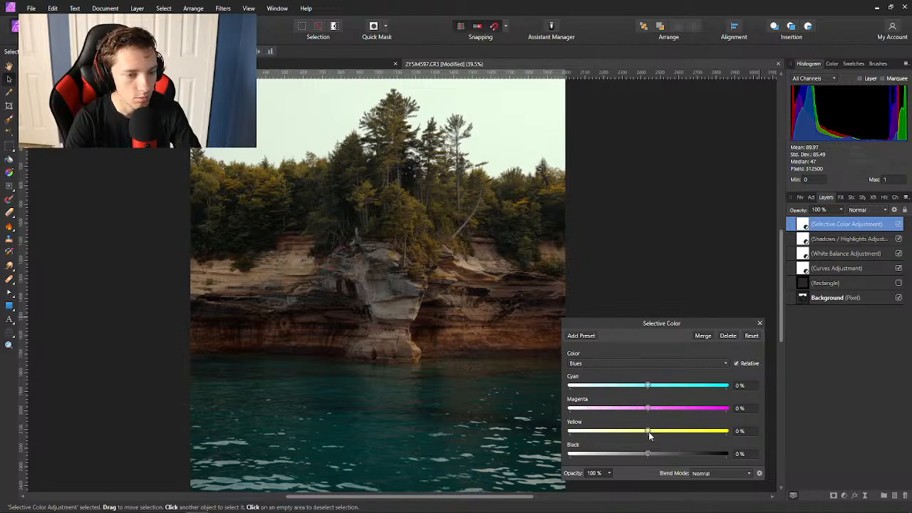
Set the Selective Color Whites range to cyan 74 % with magenta and yellow at 0 %, checking the photo against the unadjusted version.
click(597, 364)
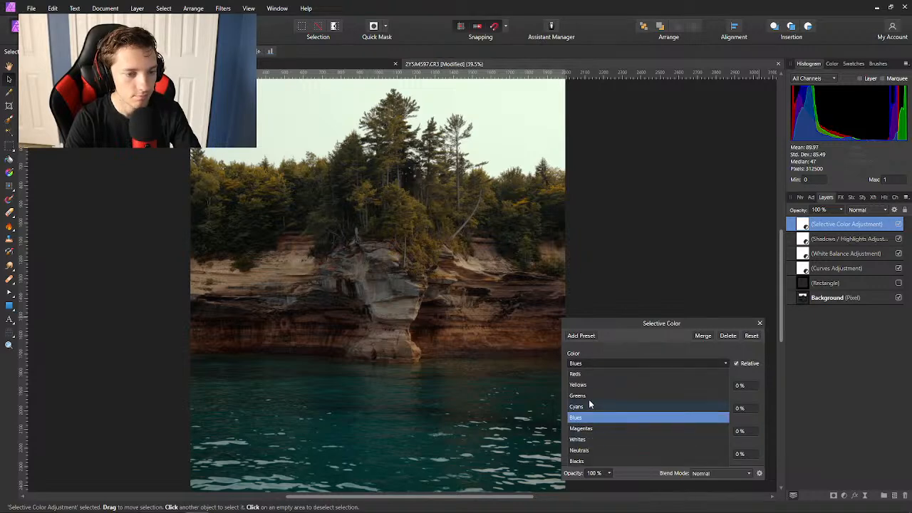
click(611, 438)
drag(646, 384, 699, 394)
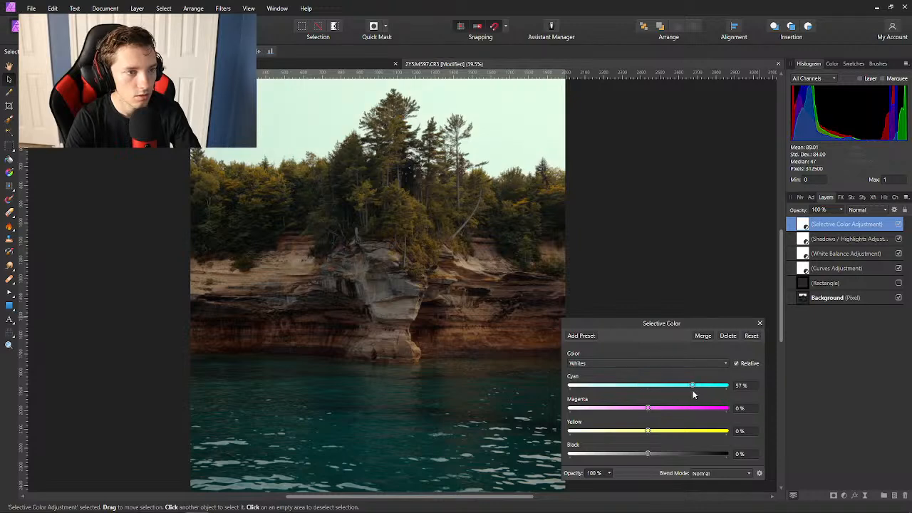
scroll(470, 401, down, 1)
mouse_move(688, 386)
mouse_down()
mouse_move(722, 387)
mouse_move(659, 388)
mouse_move(725, 387)
mouse_move(634, 386)
mouse_move(722, 377)
mouse_move(680, 384)
mouse_up()
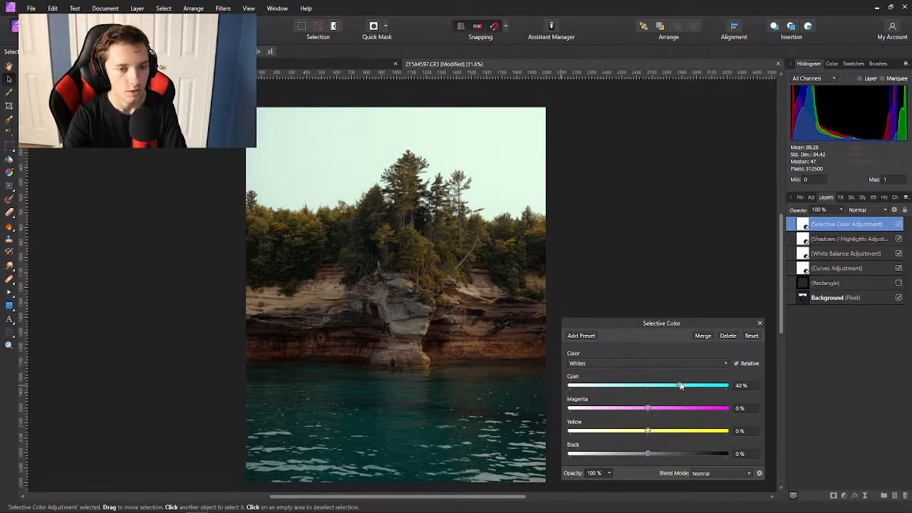
drag(680, 384, 696, 387)
click(899, 225)
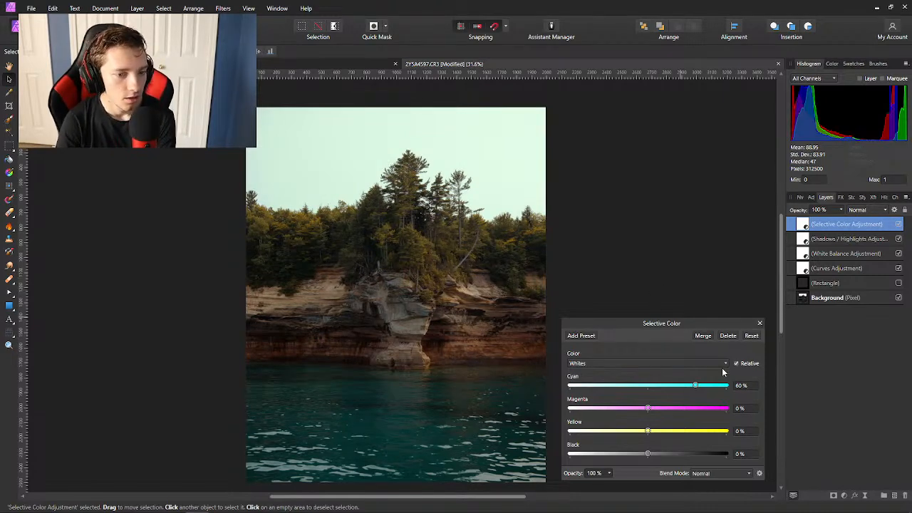
drag(647, 408, 647, 429)
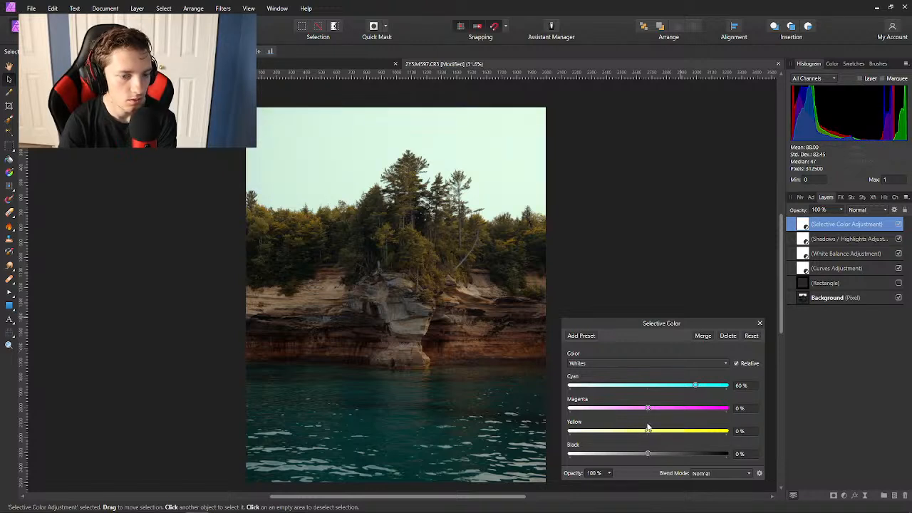
mouse_move(697, 388)
mouse_down()
mouse_move(716, 386)
mouse_move(694, 386)
mouse_move(705, 385)
mouse_up()
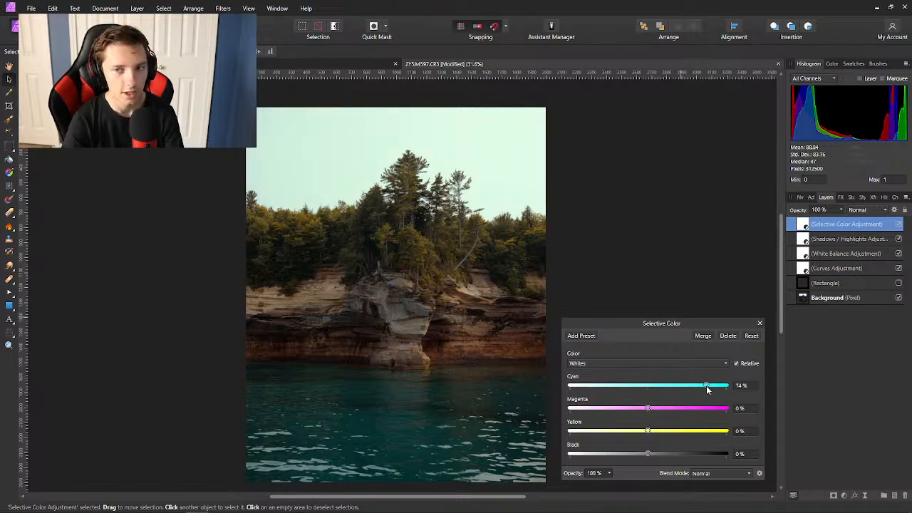
click(760, 323)
Compare the photo with all four adjustments off and on together, and check it against the composition grid.
scroll(409, 272, up, 2)
scroll(409, 274, down, 2)
scroll(408, 276, up, 1)
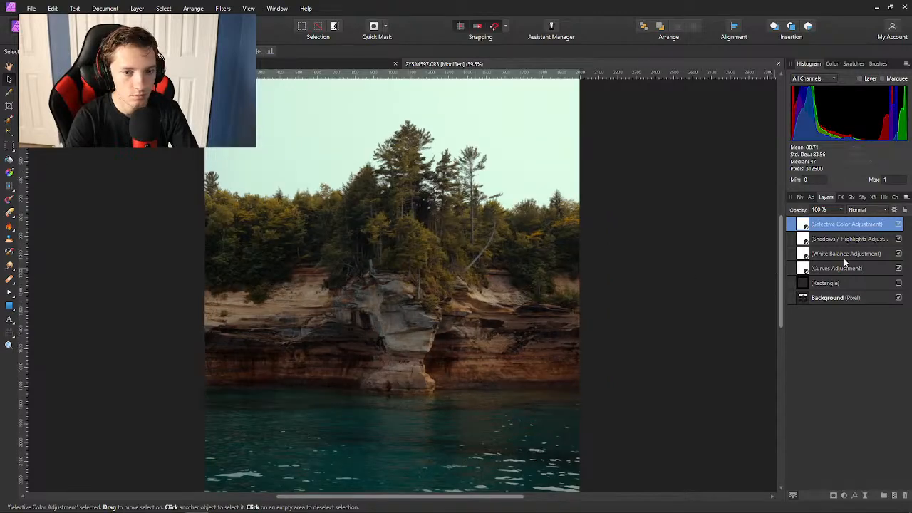
shift+click(894, 268)
shift+click(890, 227)
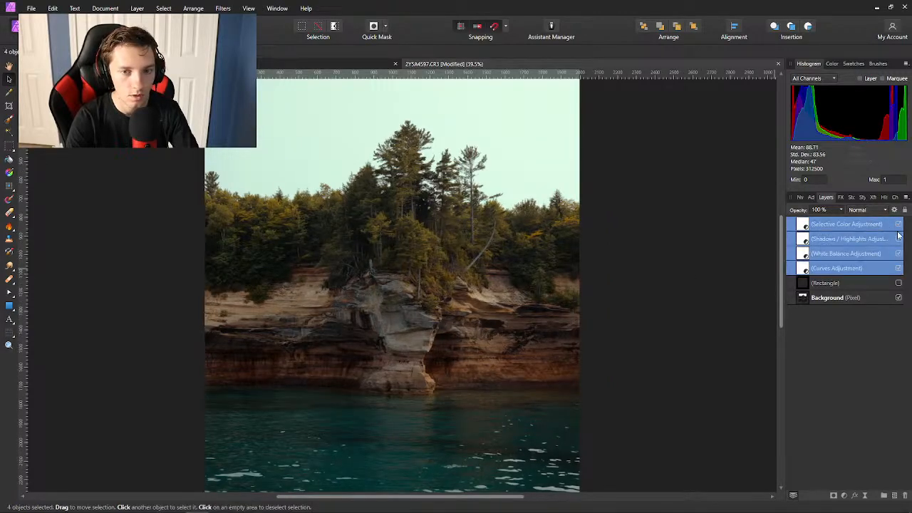
click(898, 269)
scroll(703, 269, down, 1)
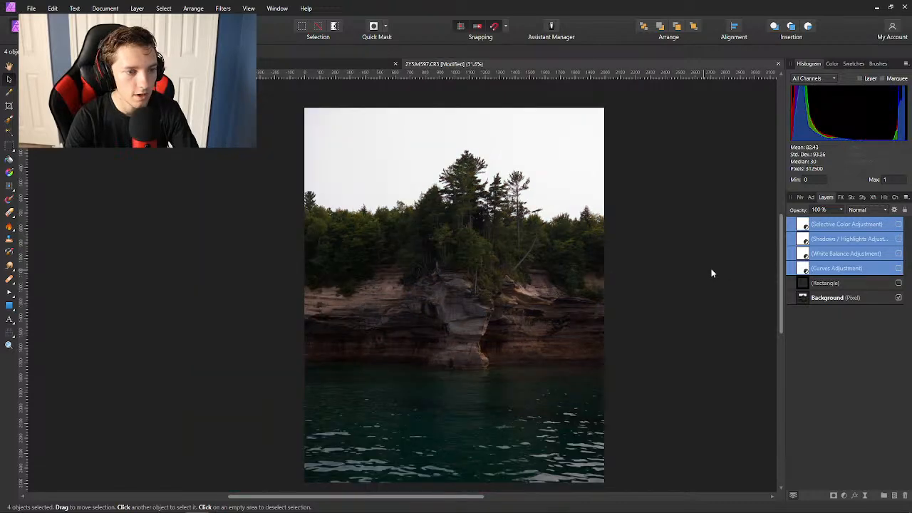
click(898, 269)
click(898, 268)
click(898, 269)
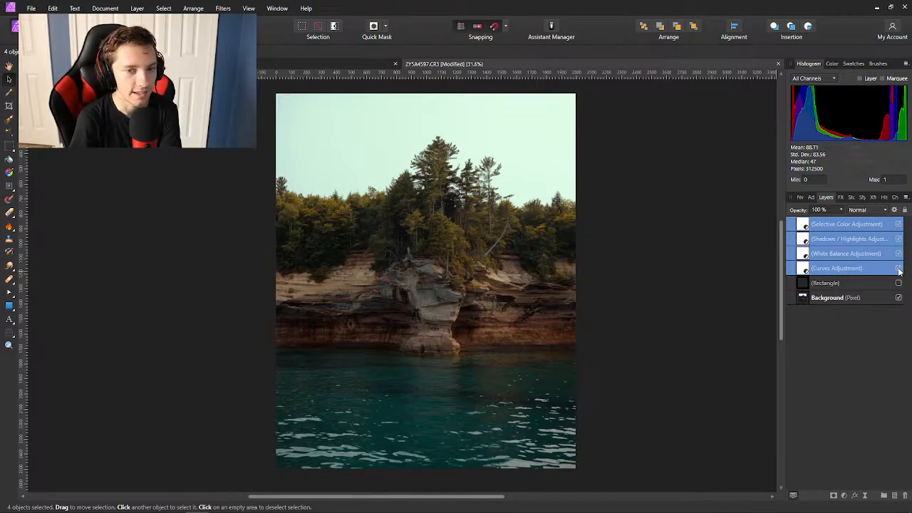
click(743, 246)
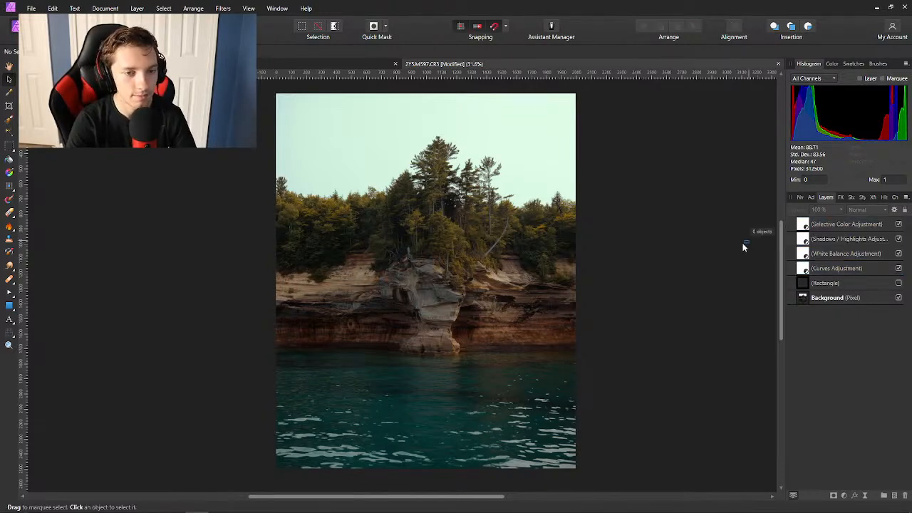
click(898, 283)
click(898, 283)
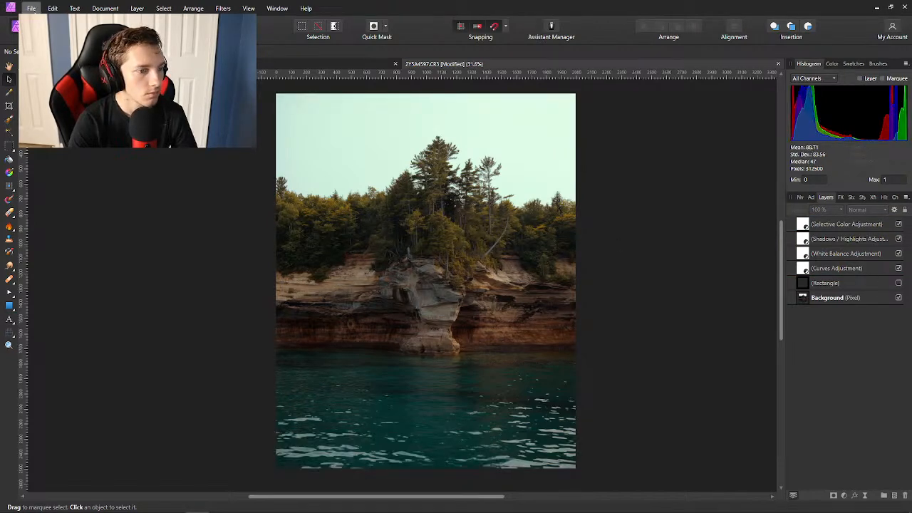
Export the whole document as a best-quality JPEG at 2000 x 2500 px with quality 100.
click(32, 8)
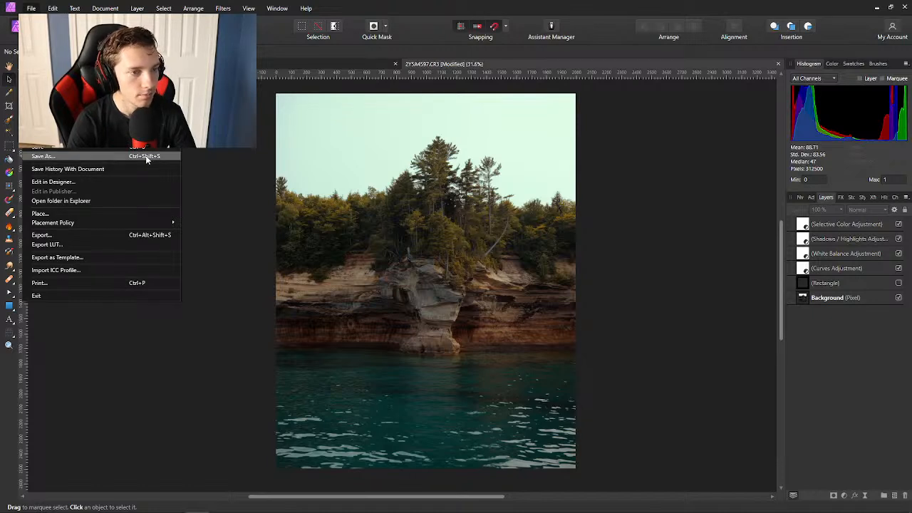
click(87, 235)
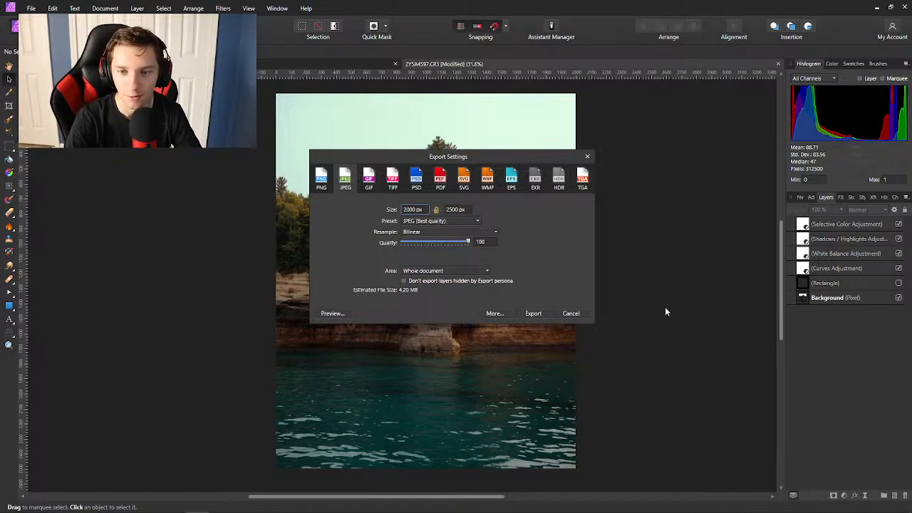
click(534, 314)
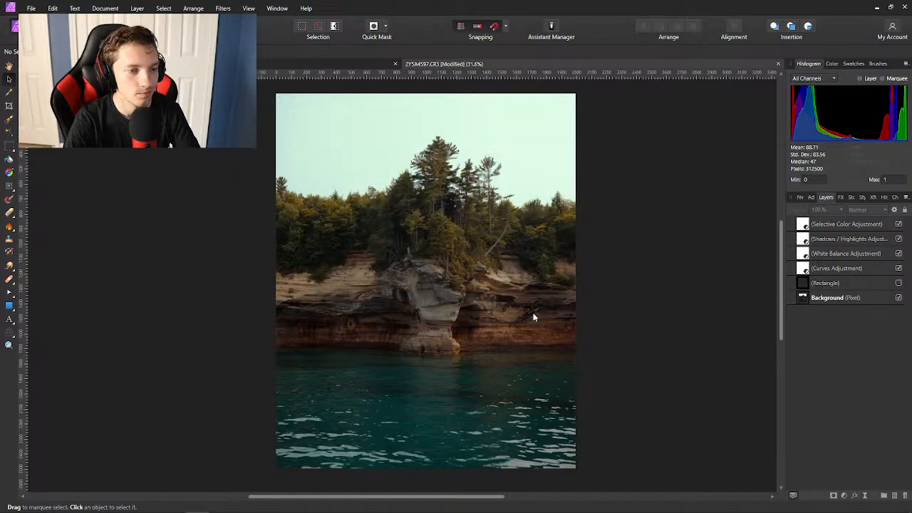
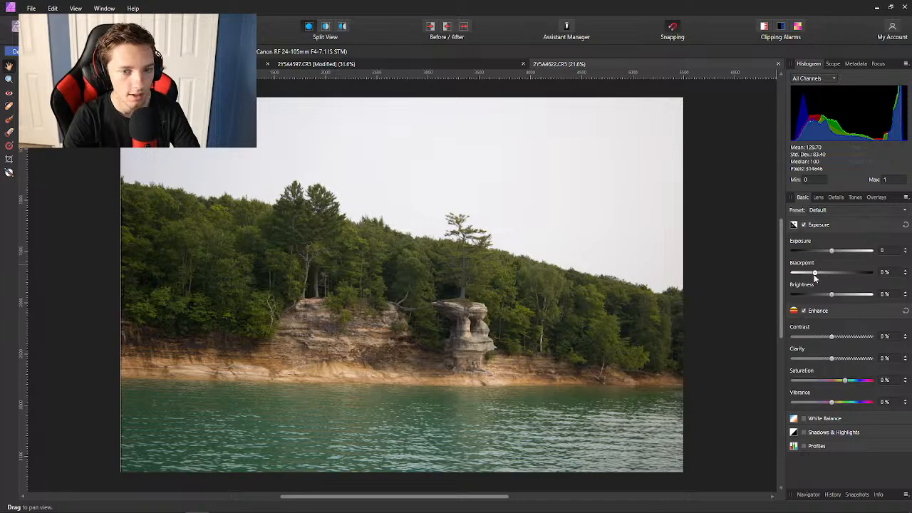
Try a blackpoint of -2 % and the Shadows & Highlights settings on 2Y5A4622.CR3, and return both to their defaults.
mouse_move(815, 278)
mouse_down()
mouse_move(807, 274)
mouse_move(843, 274)
mouse_move(808, 274)
mouse_up()
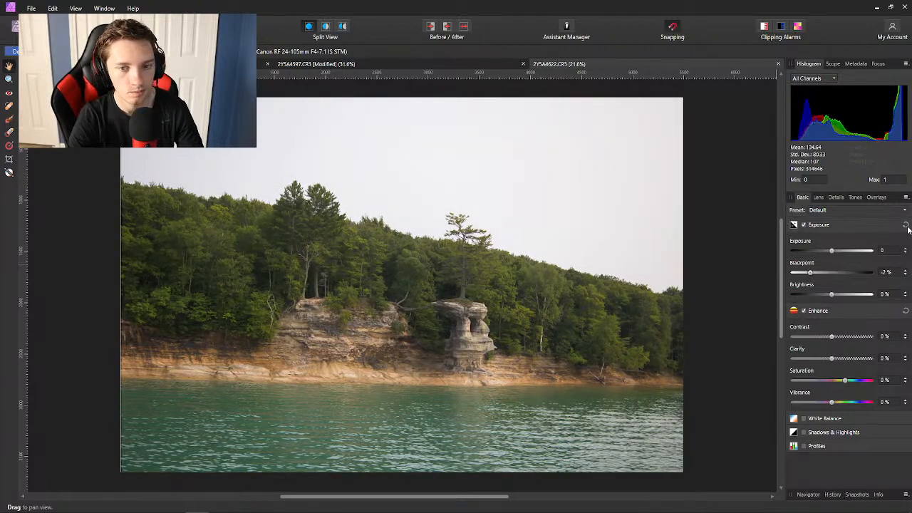
click(905, 225)
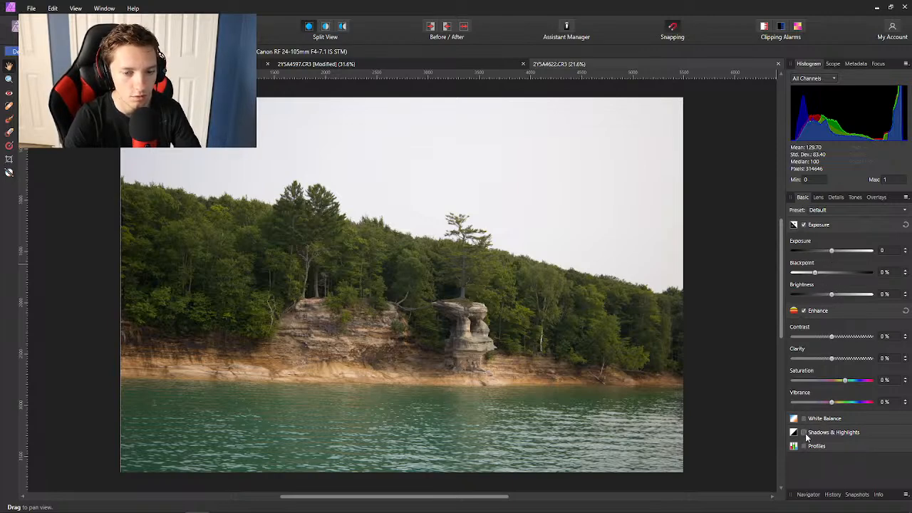
click(804, 432)
mouse_move(828, 481)
mouse_down()
mouse_move(788, 490)
mouse_move(855, 482)
mouse_move(789, 490)
mouse_move(821, 486)
mouse_up()
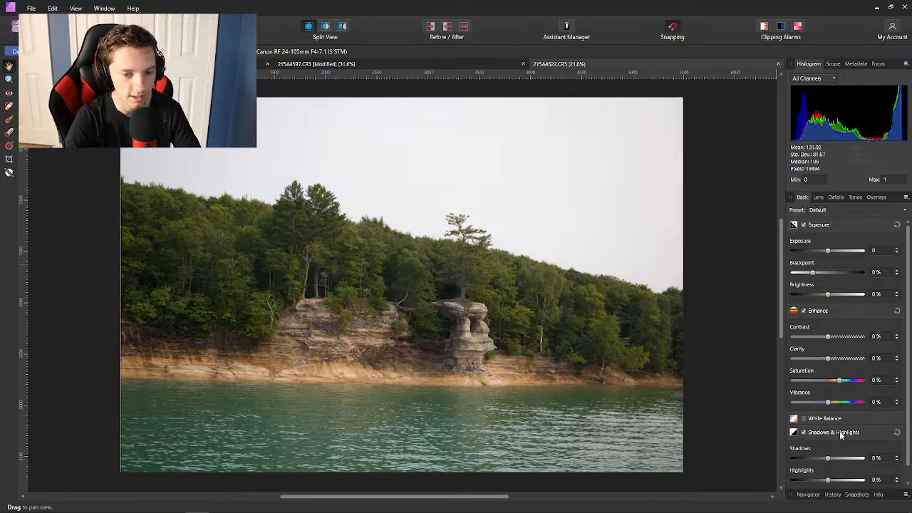
click(803, 433)
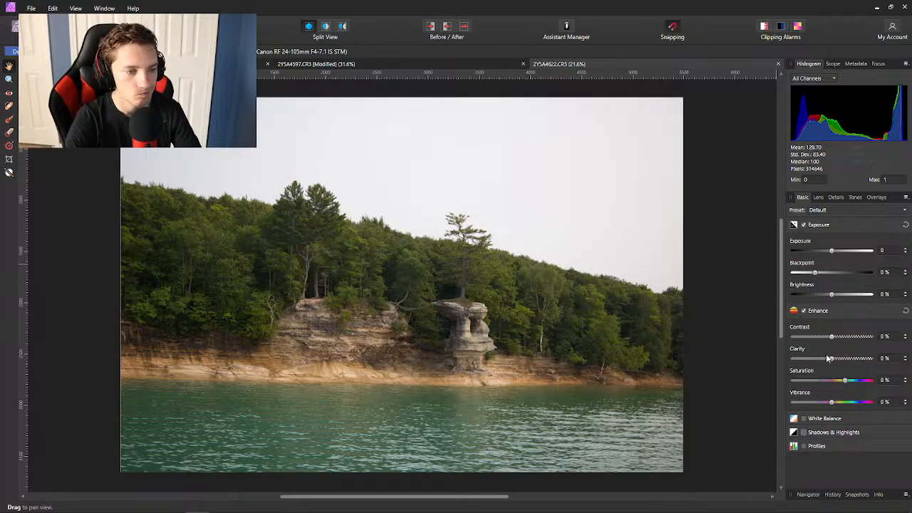
Try brightness at -8 % with exposure values from -0.455 to 0.03, and reset the Exposure settings.
drag(833, 298, 820, 306)
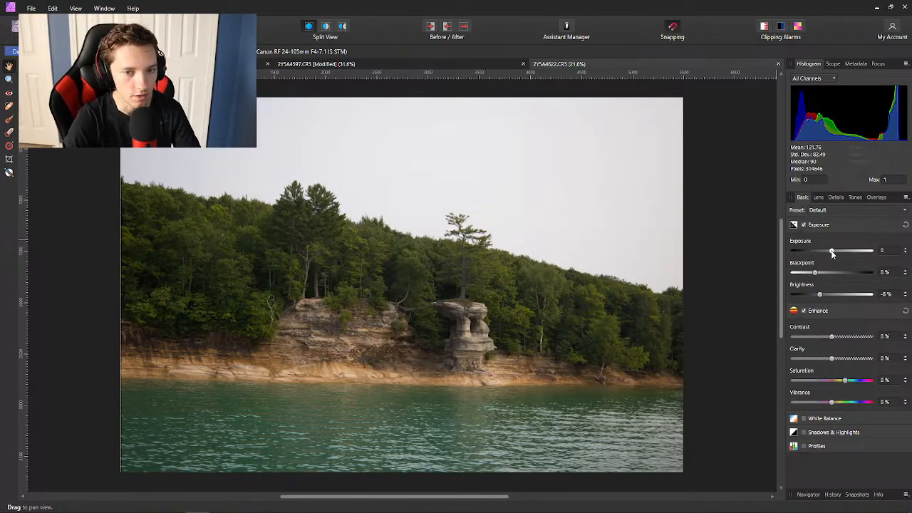
drag(832, 252, 828, 255)
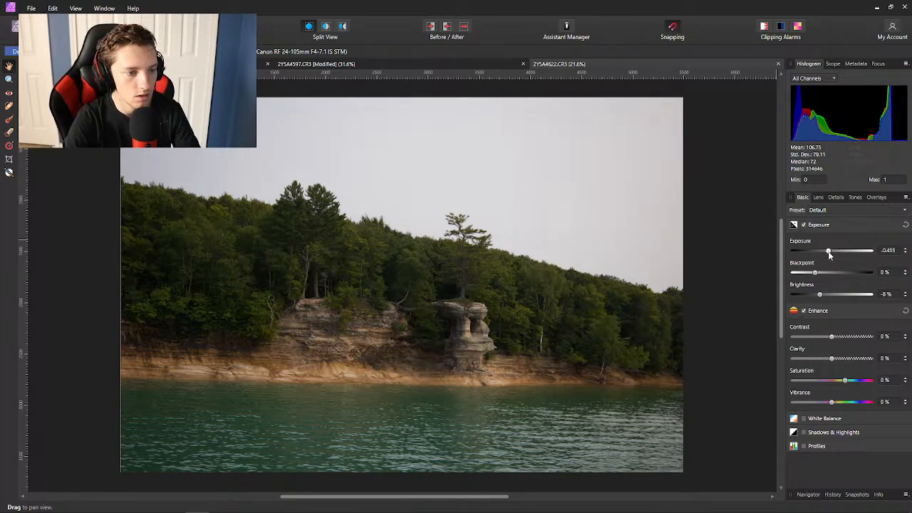
drag(831, 254, 833, 257)
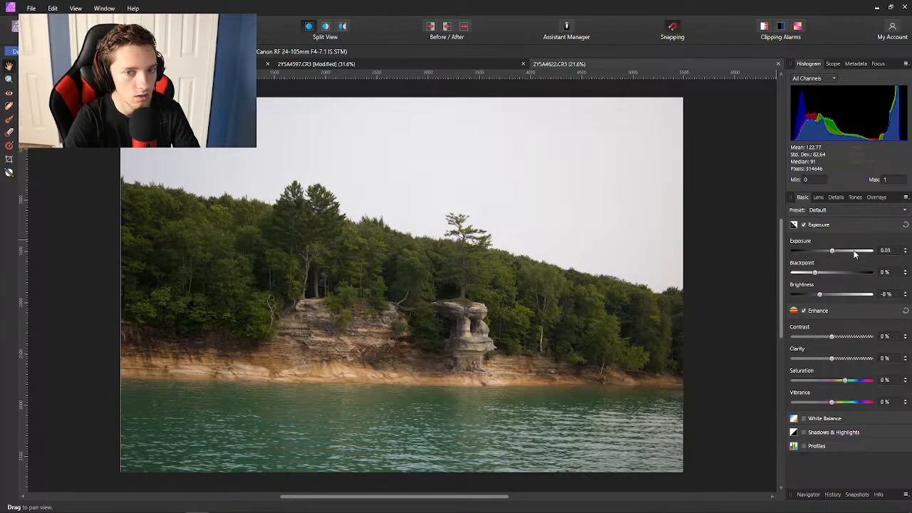
click(905, 225)
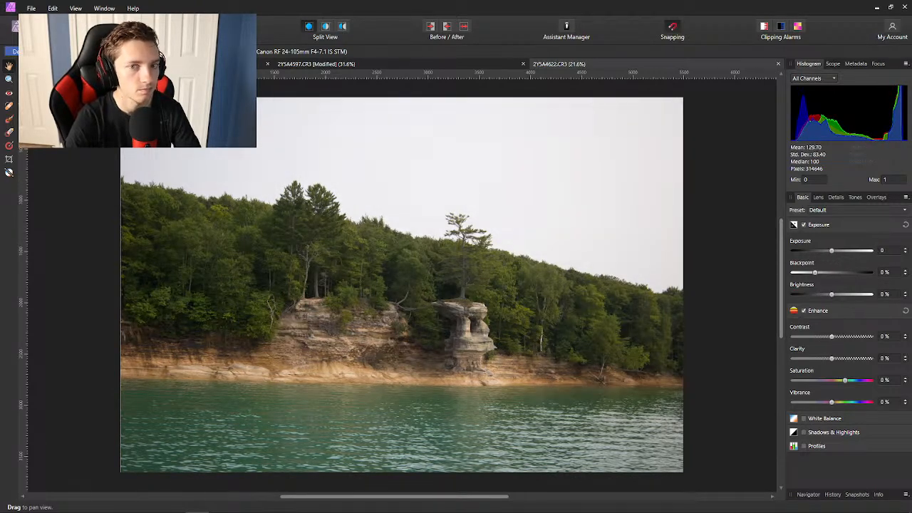
Develop the RAW photo with its default settings and import Yellow Cyan.cube into the current LUT category.
click(16, 51)
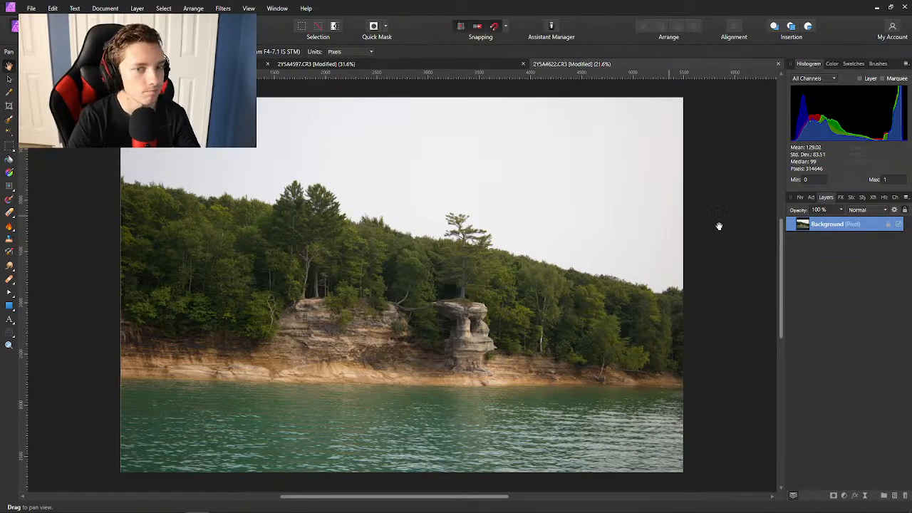
click(811, 197)
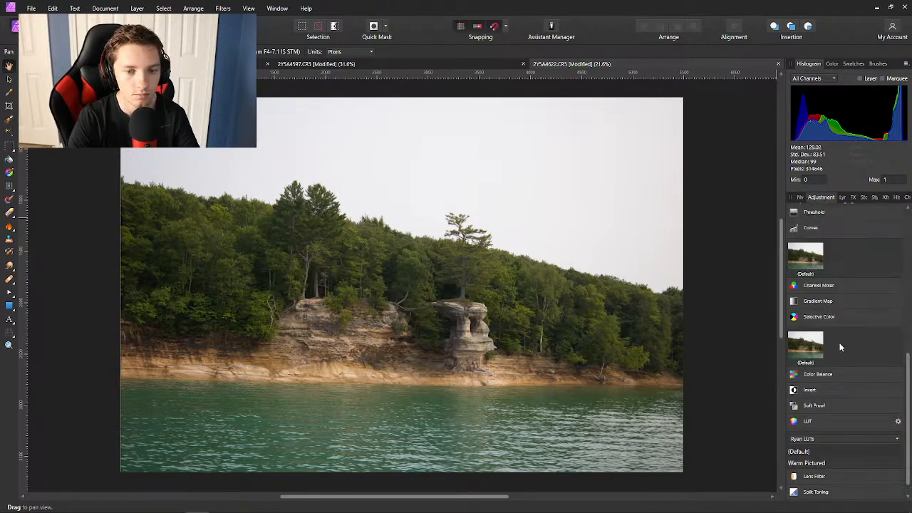
scroll(842, 346, down, 5)
click(898, 406)
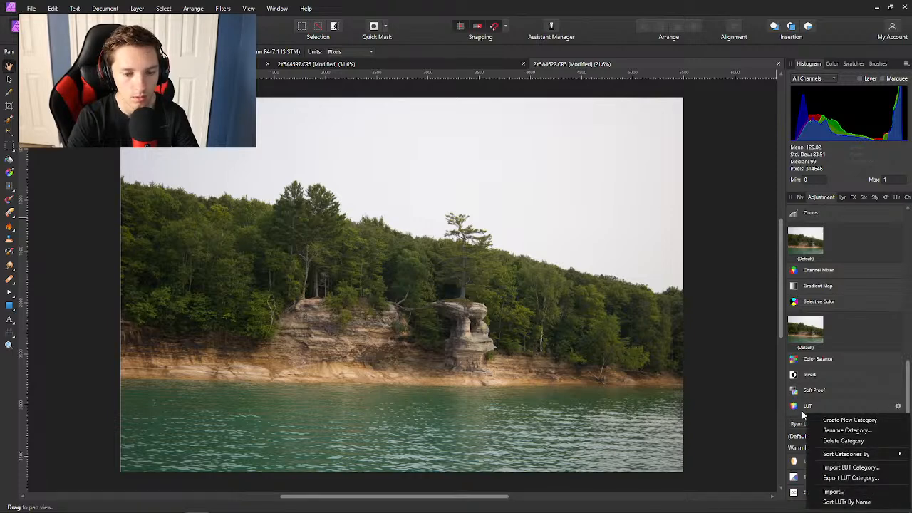
click(834, 491)
click(320, 86)
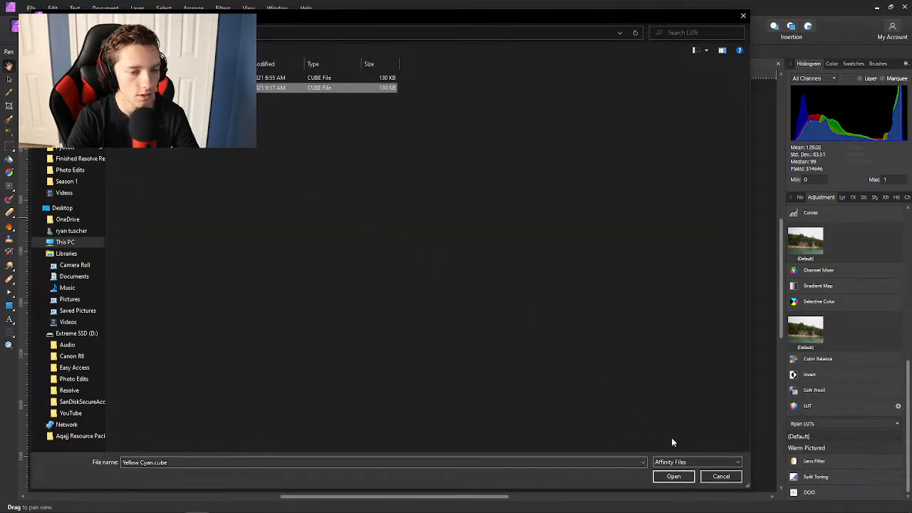
click(673, 476)
Apply the Yellow Cyan LUT to the developed photo as an adjustment.
click(808, 446)
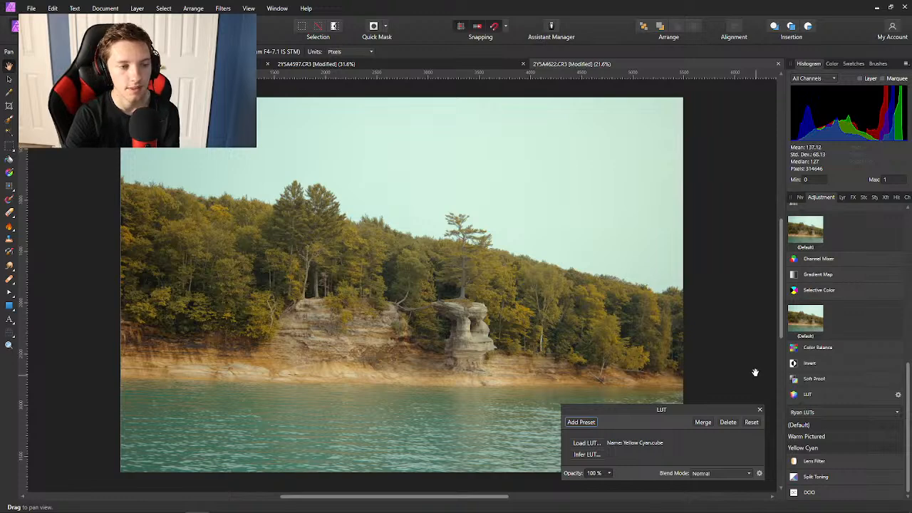
click(759, 410)
Add a Curves adjustment and darken the photo with a Master curve point at x 0.371, y 0.24.
scroll(803, 289, up, 4)
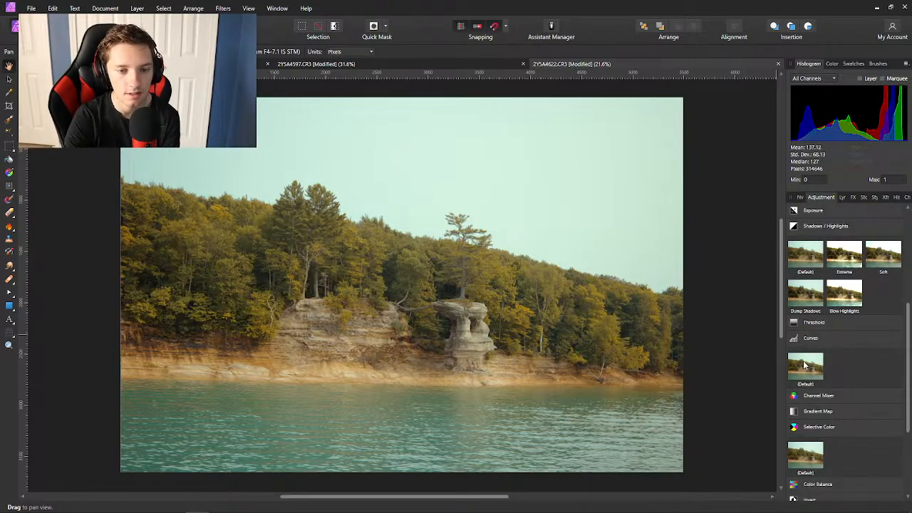
click(804, 364)
drag(632, 376, 635, 386)
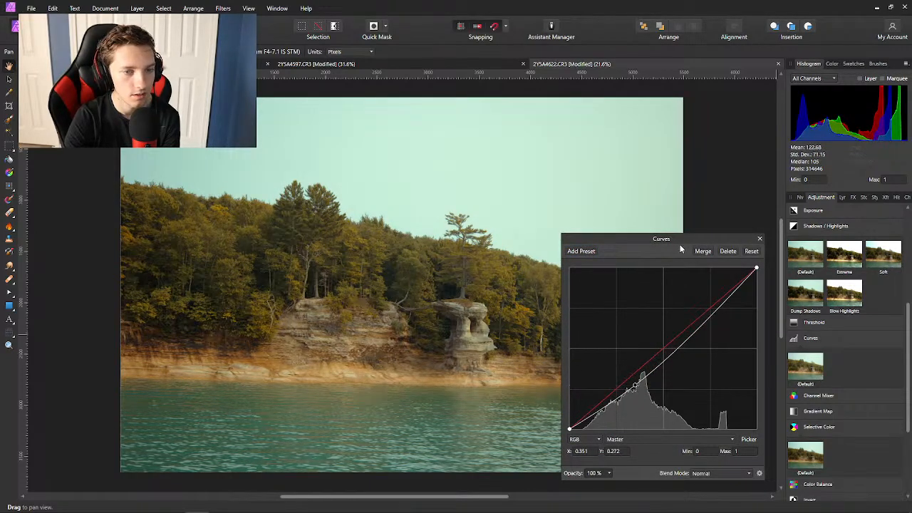
drag(681, 249, 820, 232)
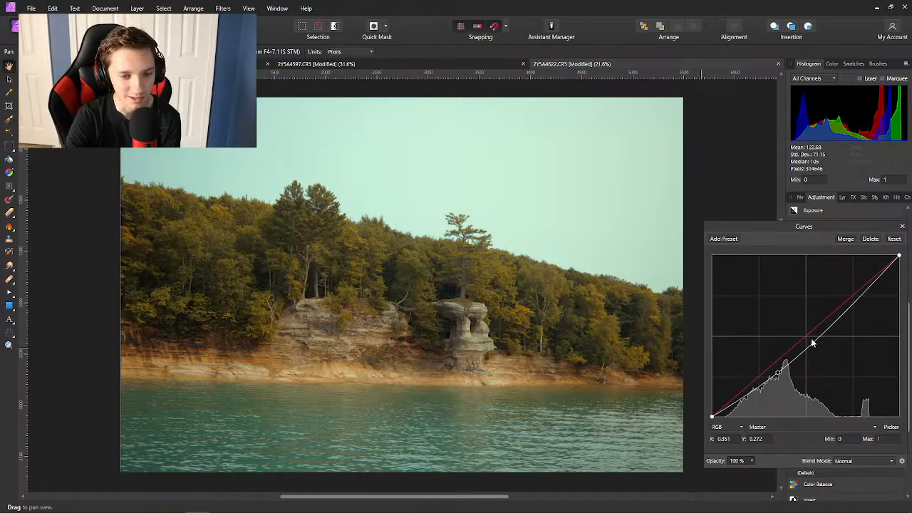
drag(777, 376, 774, 374)
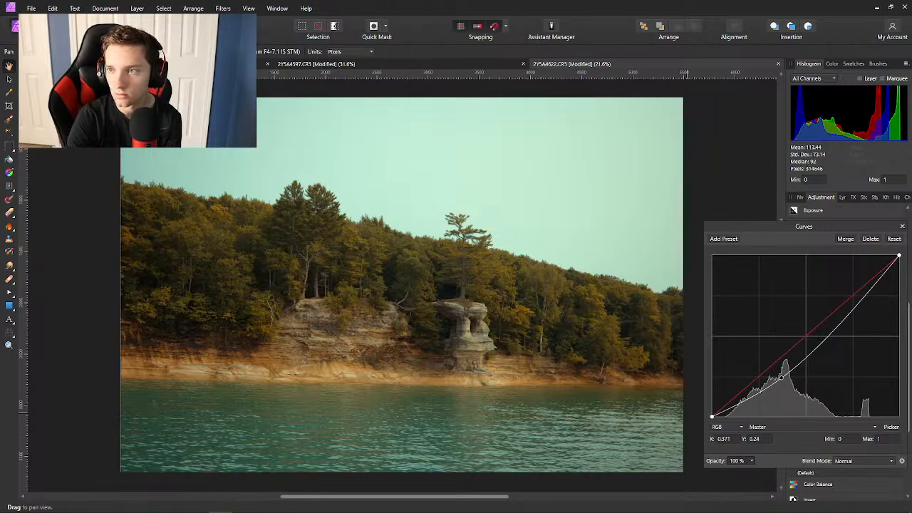
Place the exported Pictured Rocks Chalice.jpg beside the photo and compare the two color grades.
drag(911, 30, 719, 31)
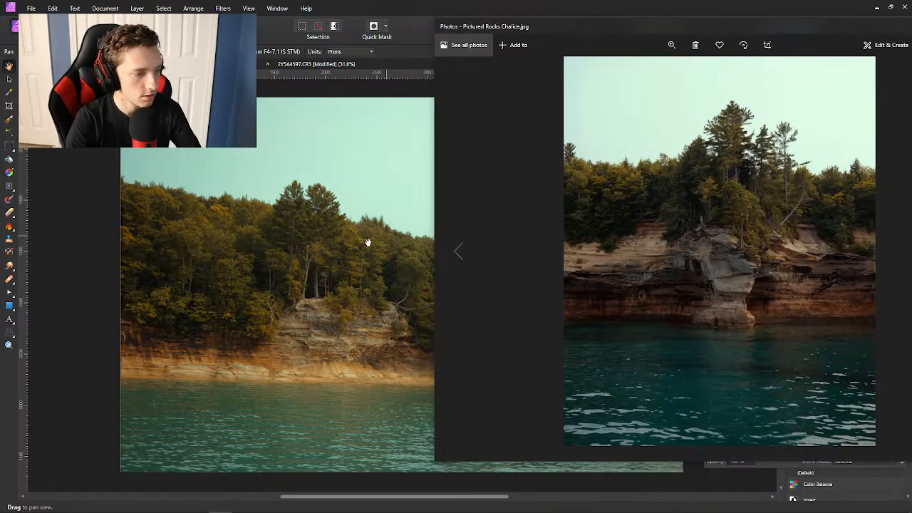
scroll(335, 263, right, 2)
scroll(335, 264, right, 2)
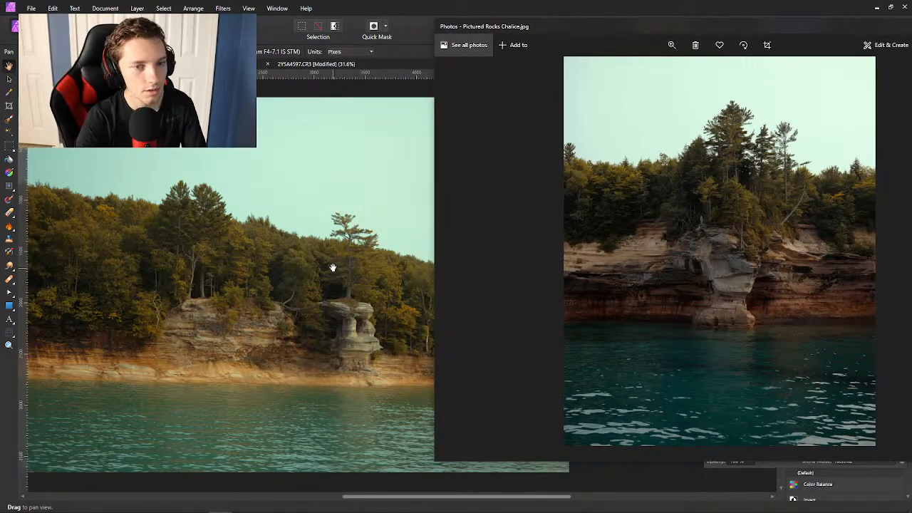
Compare the whole photo with the exported reference picture, return to the photo alone and examine its color grade up close.
scroll(332, 267, down, 2)
scroll(331, 270, right, 1)
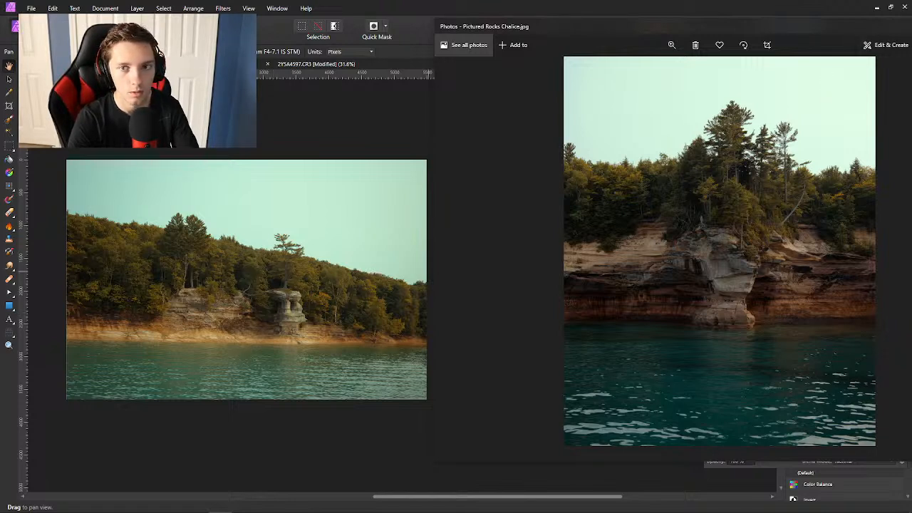
key(alt+Tab)
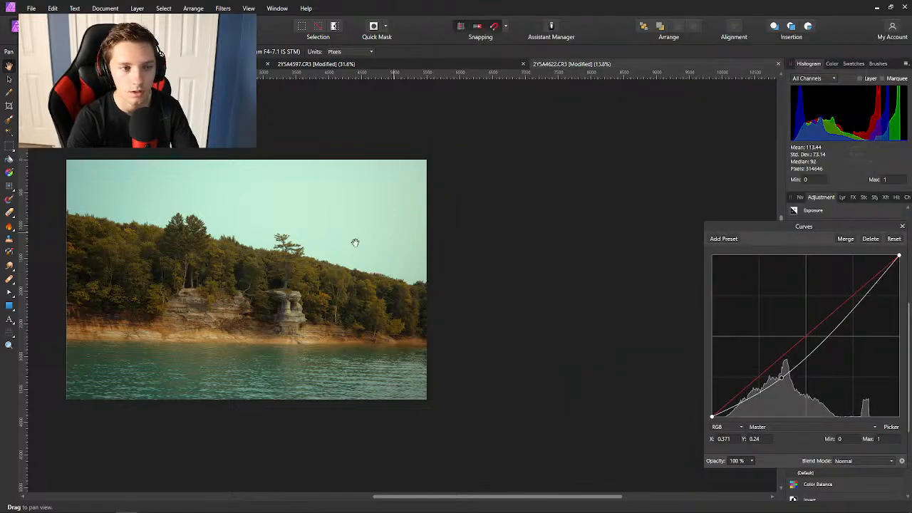
scroll(324, 250, up, 1)
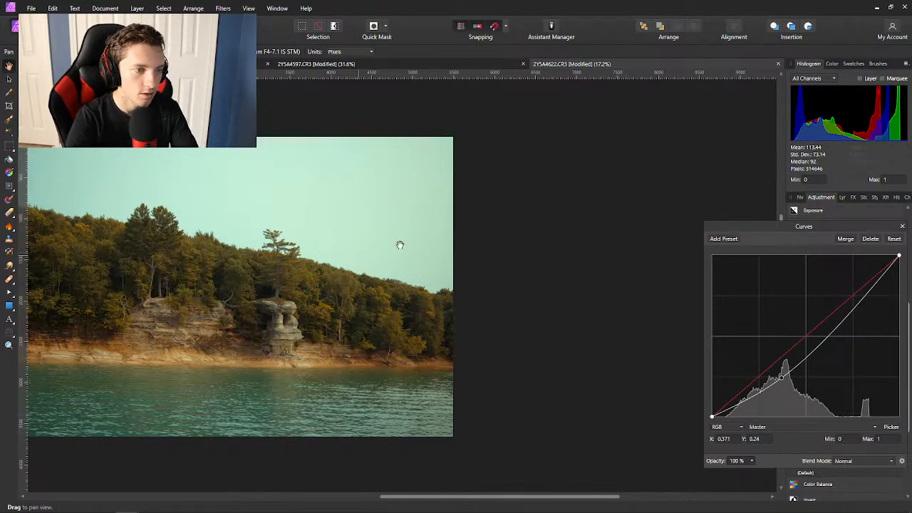
scroll(517, 215, up, 1)
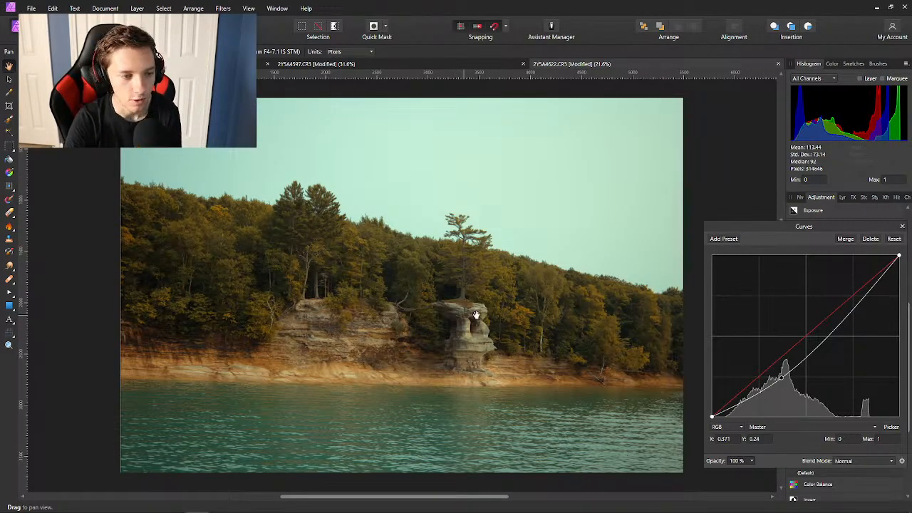
Check the Curves adjustment by hiding and reshowing it, and move its Master curve point to about x 0.358, y 0.252.
click(902, 226)
click(842, 197)
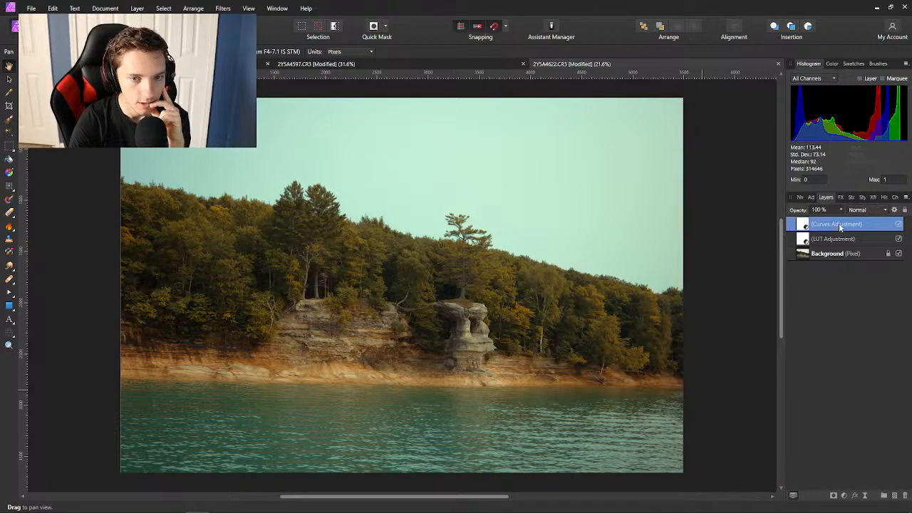
click(899, 224)
click(898, 224)
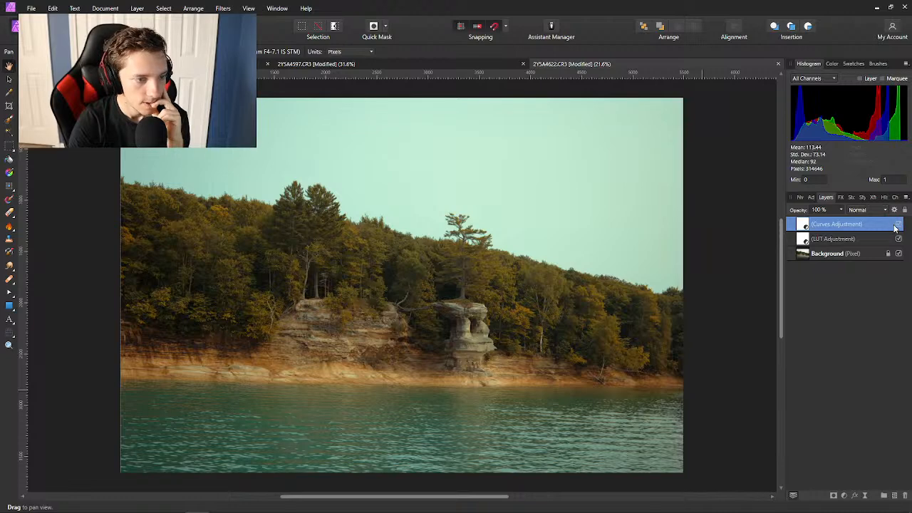
double_click(808, 225)
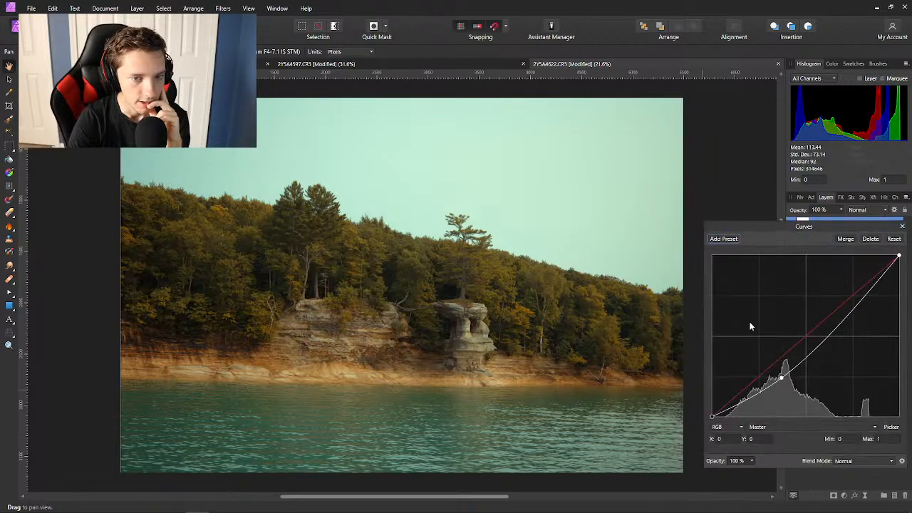
drag(781, 378, 778, 376)
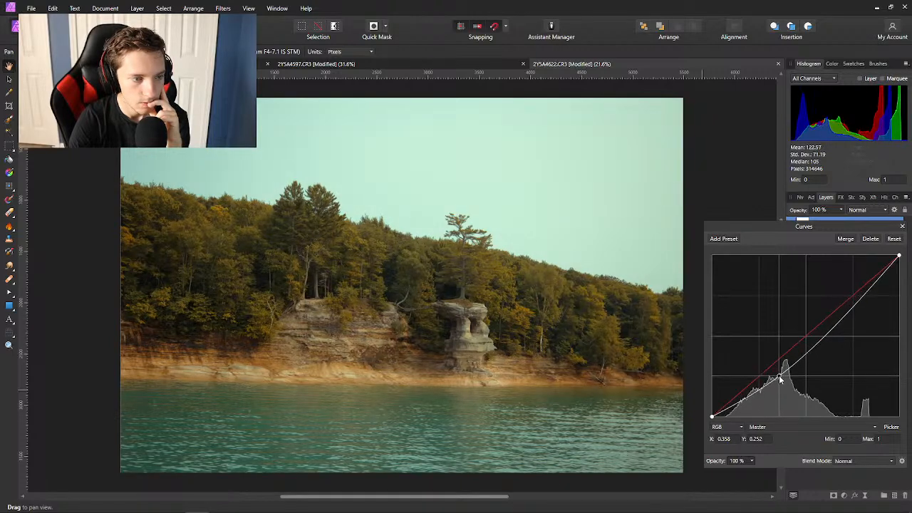
click(901, 226)
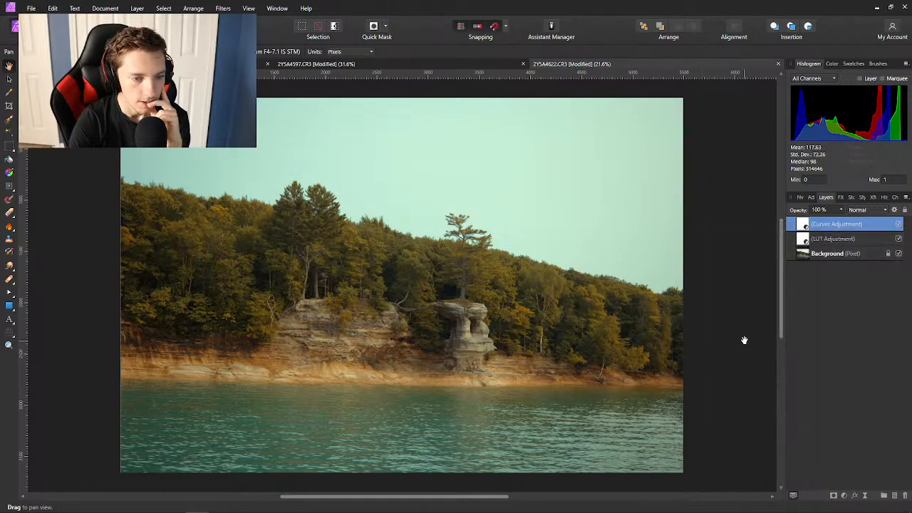
Resize the canvas to 1920 × 1080 px.
click(104, 9)
click(128, 35)
click(436, 230)
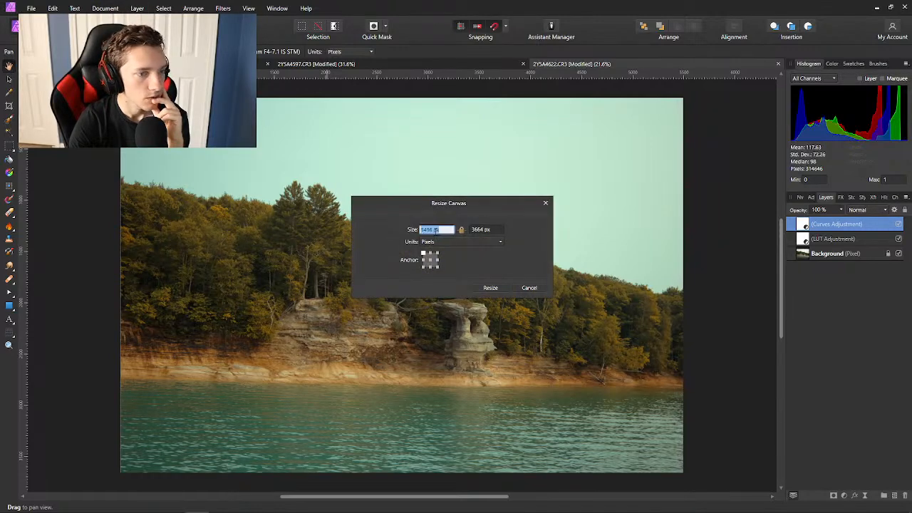
text(1920)
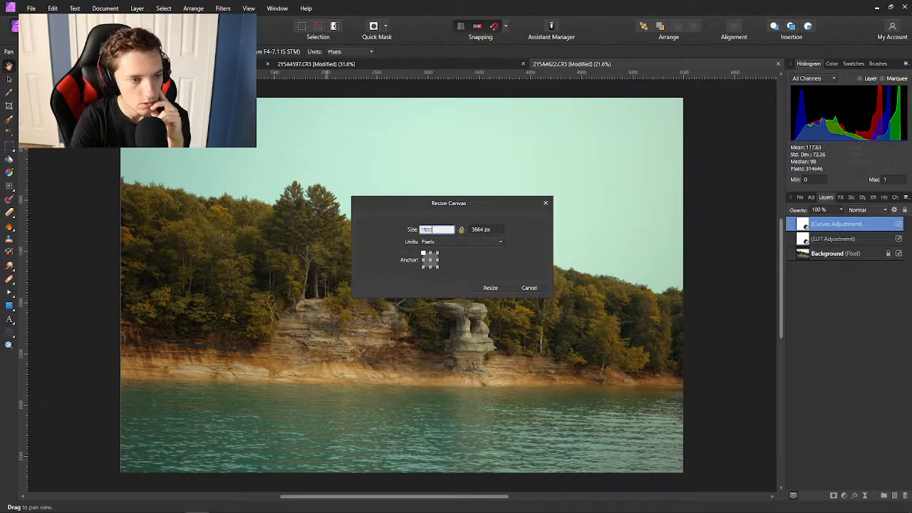
key(Tab)
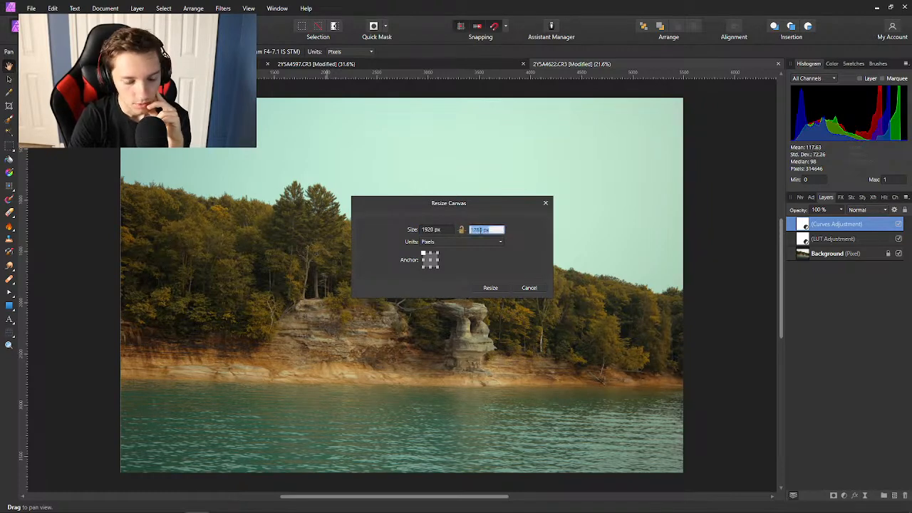
text(1080)
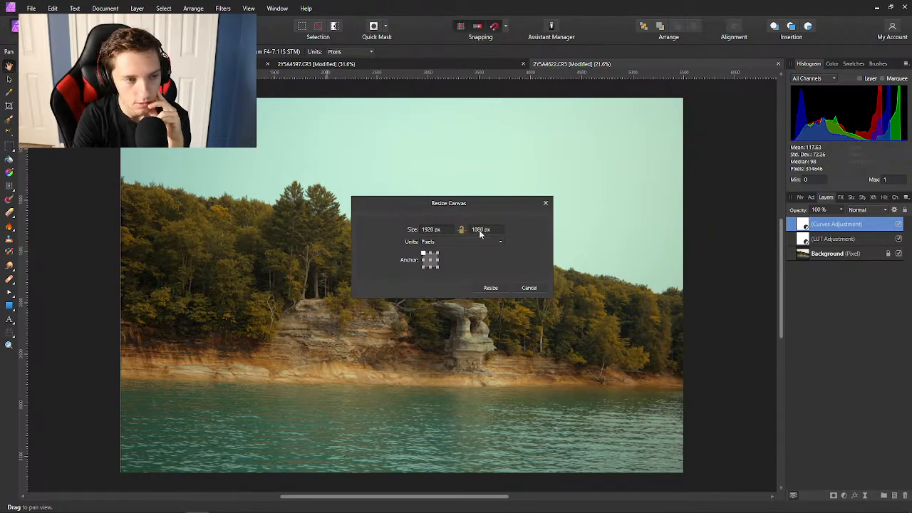
click(490, 287)
Unlock the Background layer and shift the oversized photo up and to the left on the canvas.
key(v)
scroll(248, 220, down, 3)
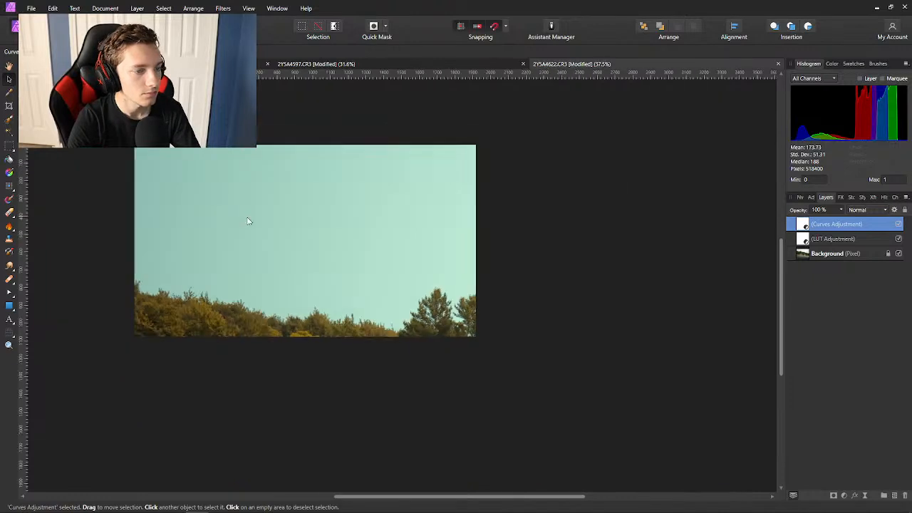
click(331, 266)
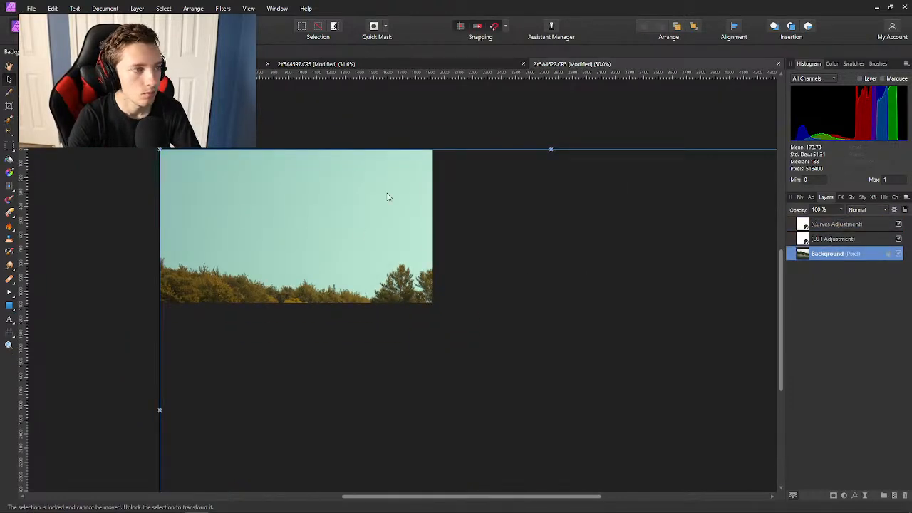
click(888, 254)
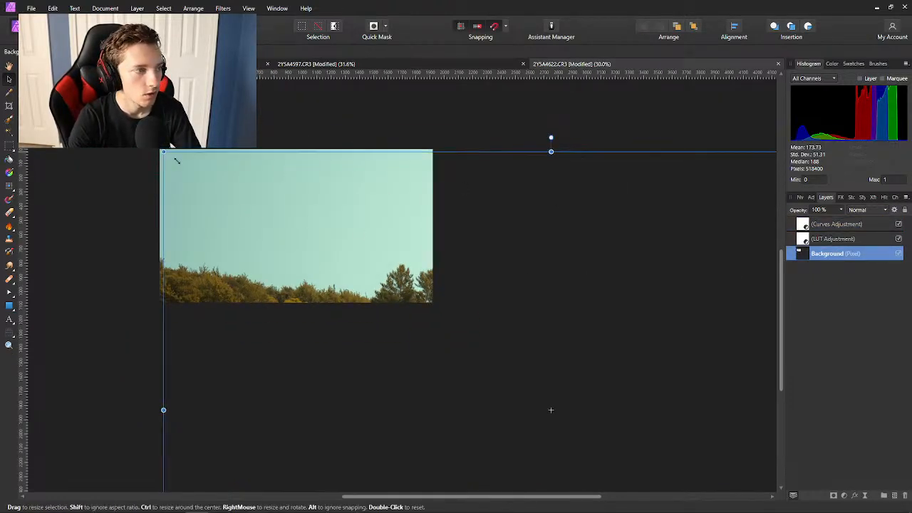
drag(177, 161, 199, 149)
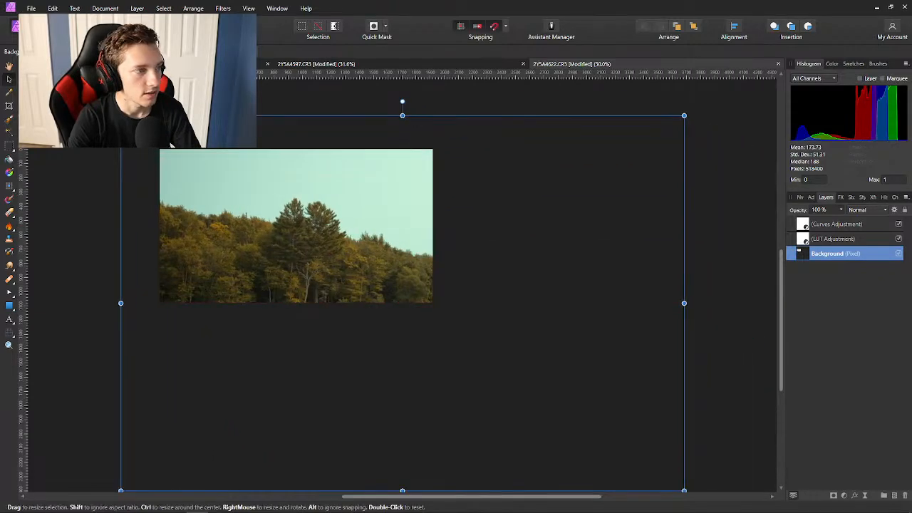
Scale the Background photo down proportionally and reposition it so that it covers the entire canvas.
drag(121, 116, 173, 132)
scroll(242, 215, up, 3)
scroll(297, 231, left, 2)
scroll(314, 216, up, 1)
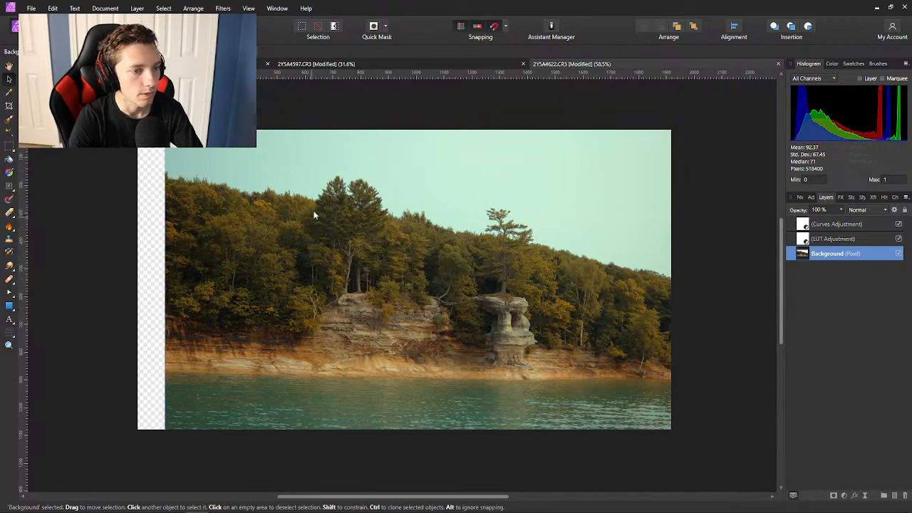
scroll(313, 215, down, 1)
mouse_move(322, 222)
mouse_down()
mouse_move(340, 227)
mouse_move(326, 228)
mouse_up()
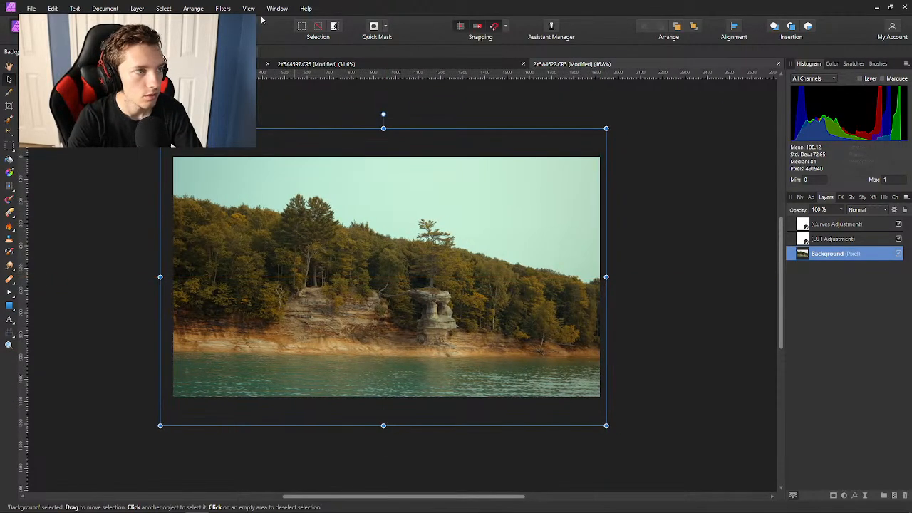
Open the Grid and Snapping Axis settings and load the Golden Ratio Grid preset.
click(249, 7)
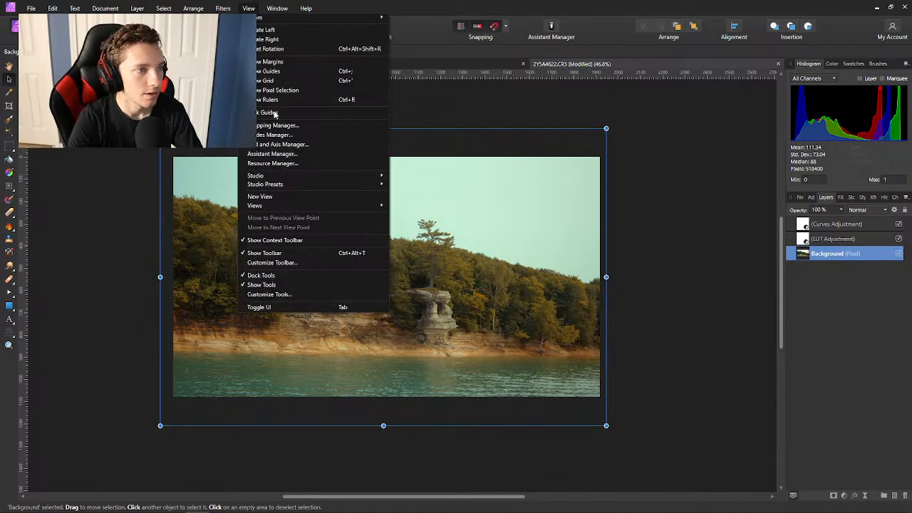
click(283, 144)
click(376, 199)
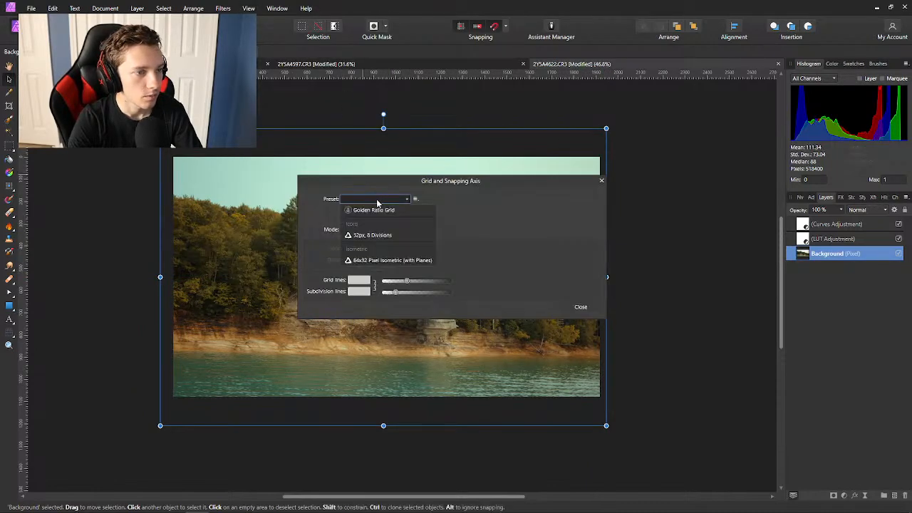
click(393, 209)
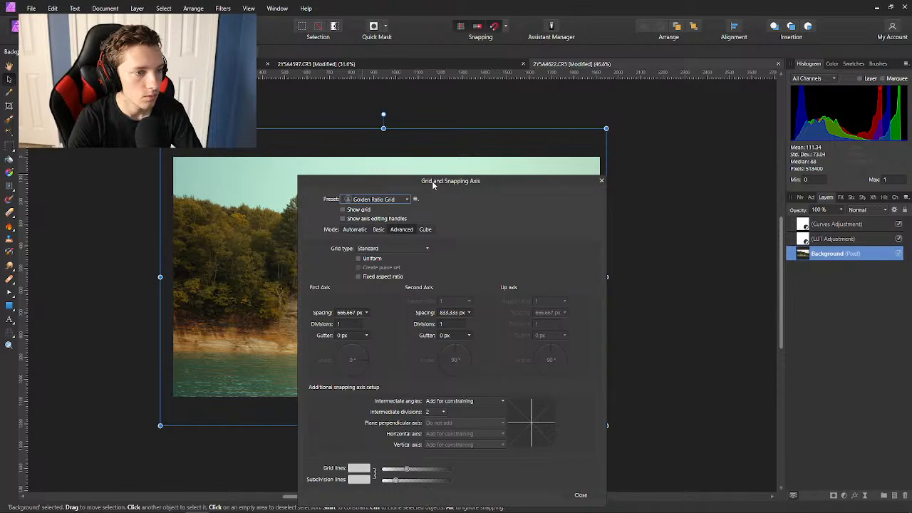
drag(432, 185, 578, 144)
Rename the grid preset as Golden 4:5 Grid.
click(558, 160)
click(577, 181)
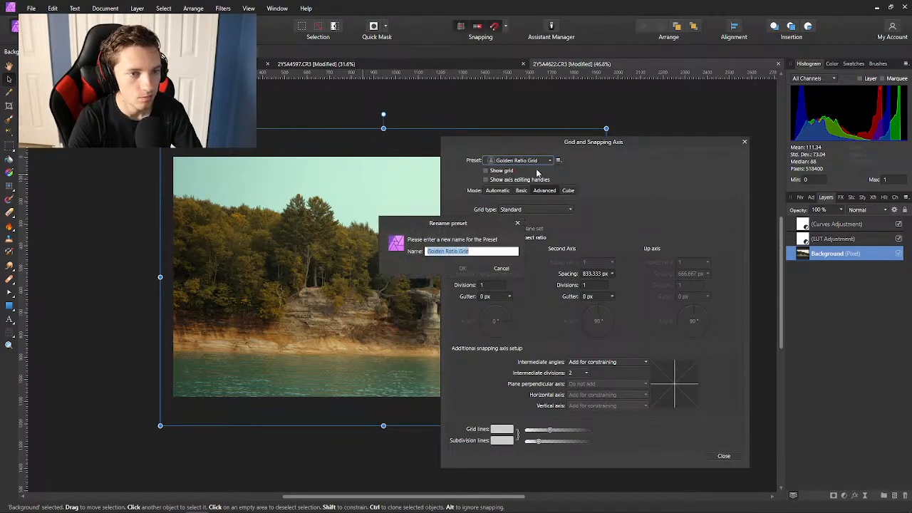
click(428, 252)
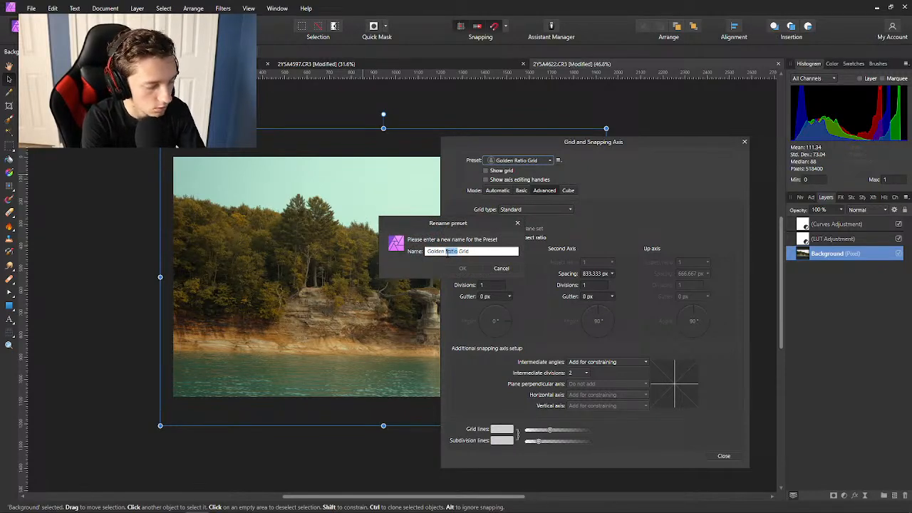
key(BackSpace)
text(4:5)
key(Return)
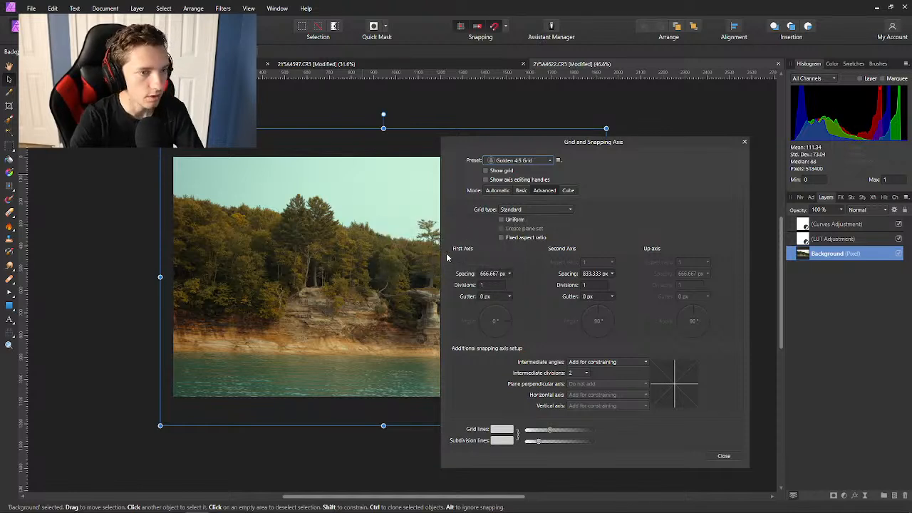
click(558, 160)
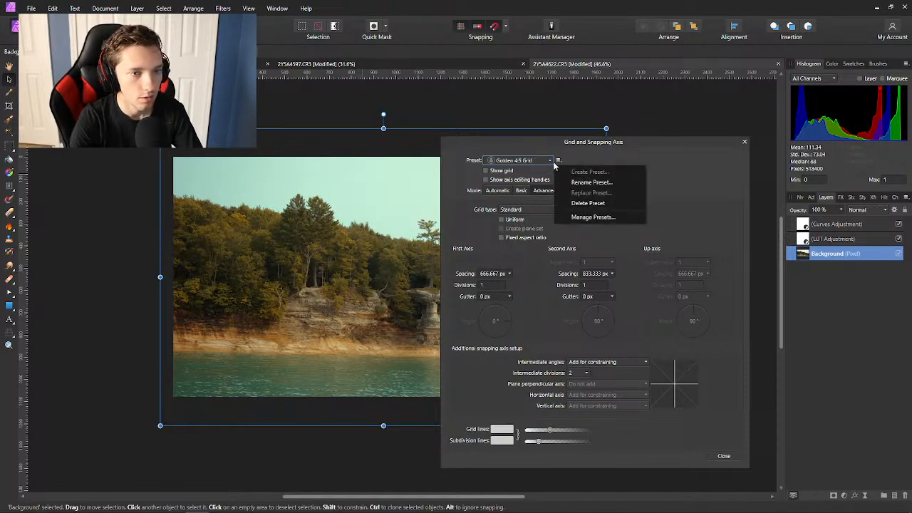
click(549, 161)
click(582, 169)
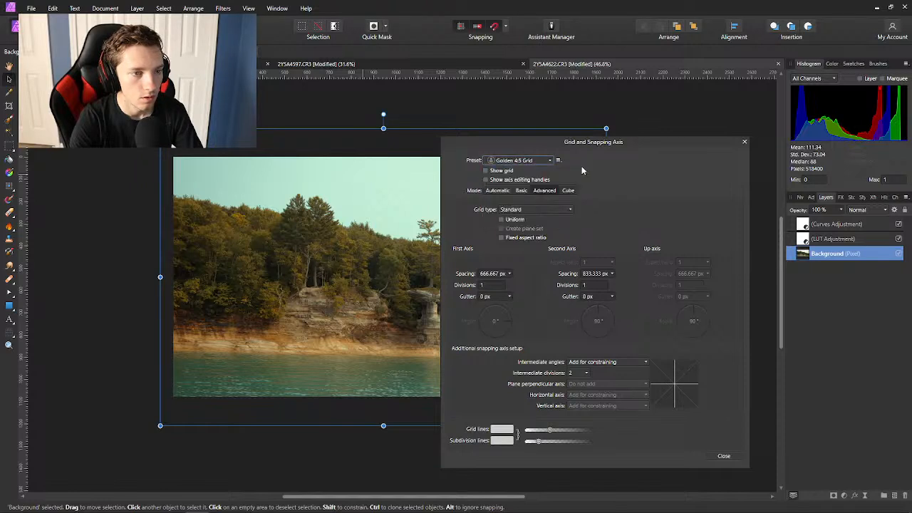
Set the grid's first axis spacing to one third of the canvas width, 1920/3 px.
click(508, 275)
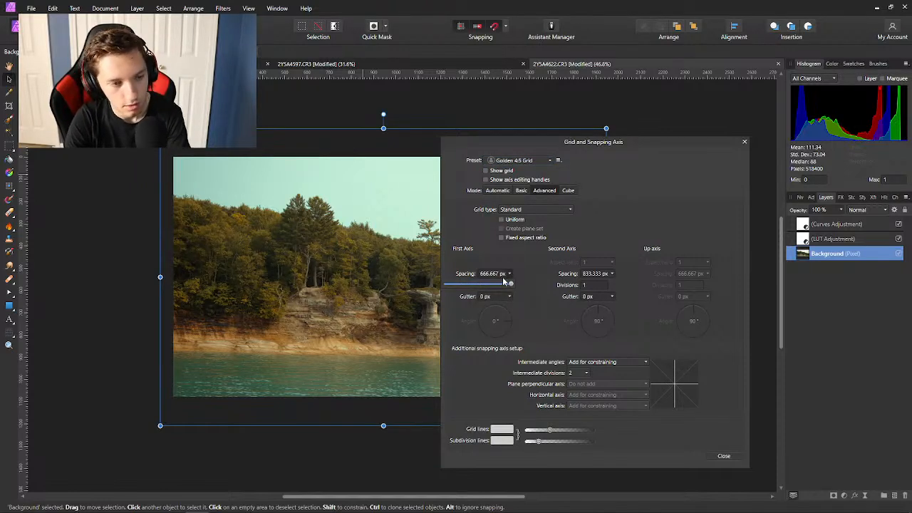
click(501, 277)
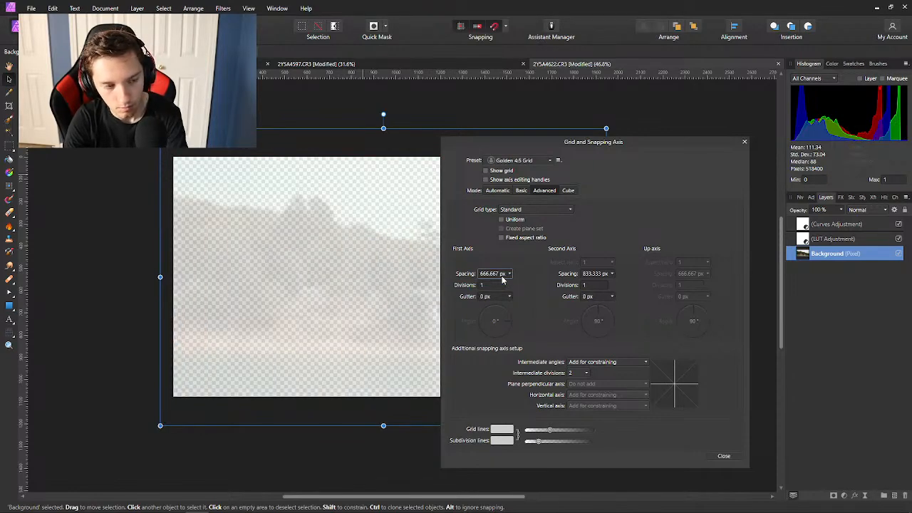
double_click(499, 277)
text(1)
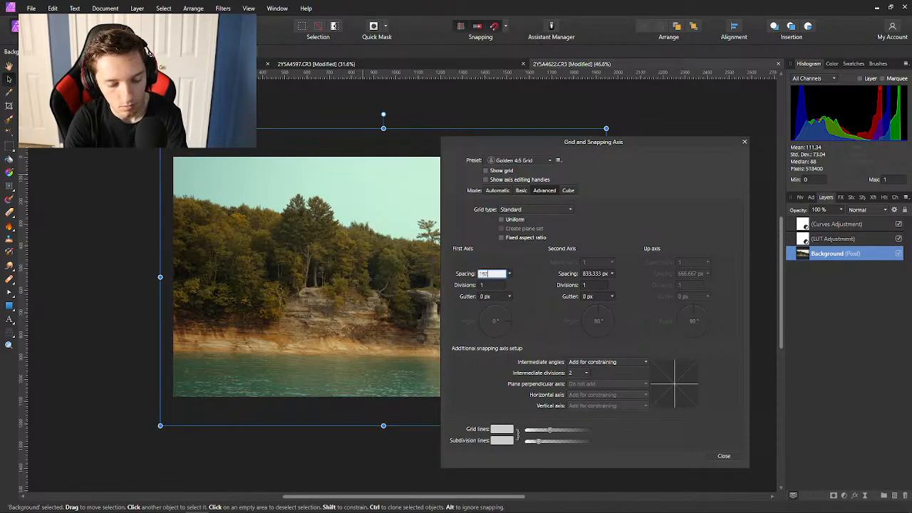
text(920/3)
key(Return)
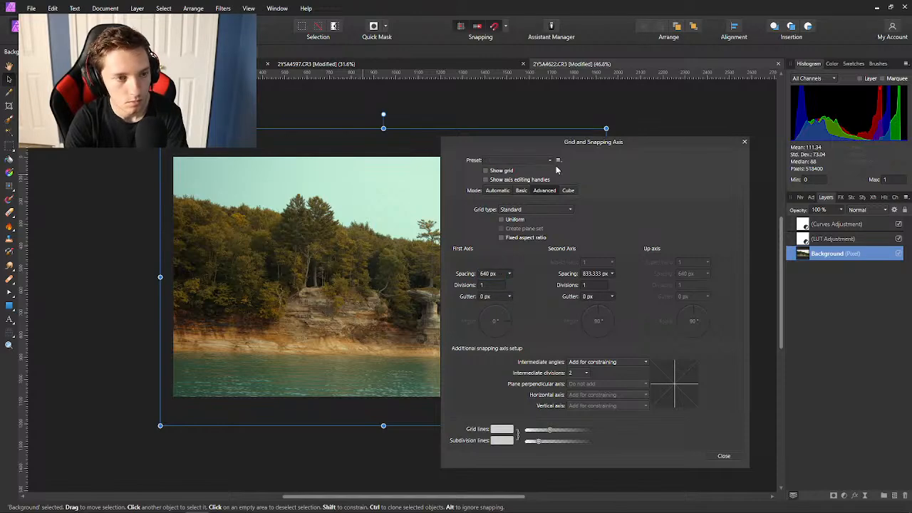
Show the grid over the photo and set its second axis spacing to 360 px.
drag(534, 146, 600, 197)
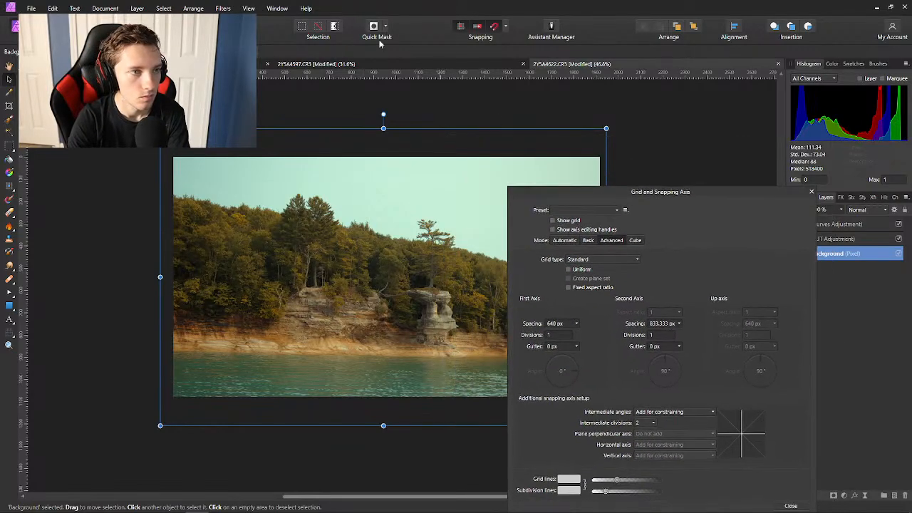
click(553, 220)
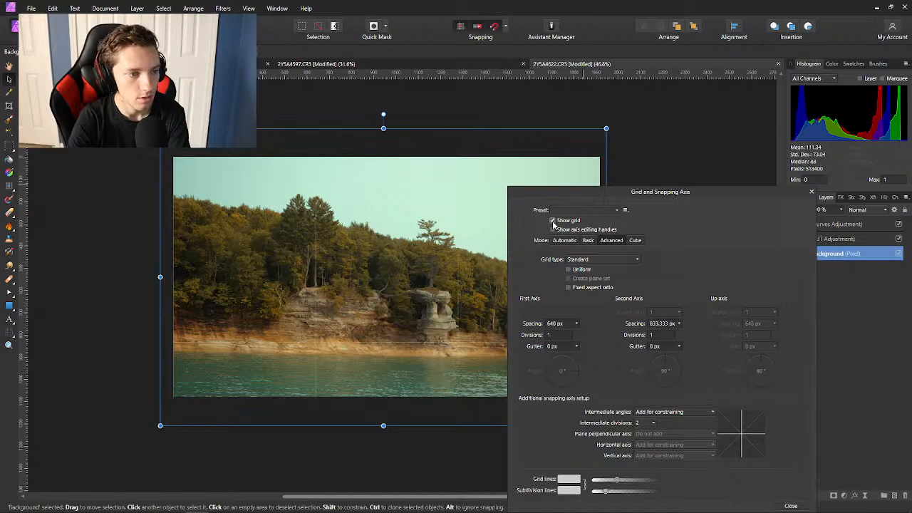
click(651, 324)
text(360)
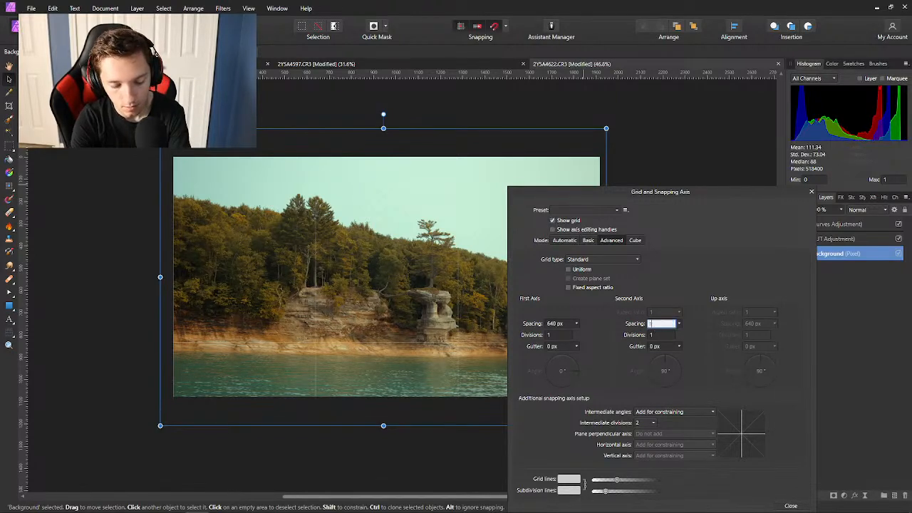
key(Return)
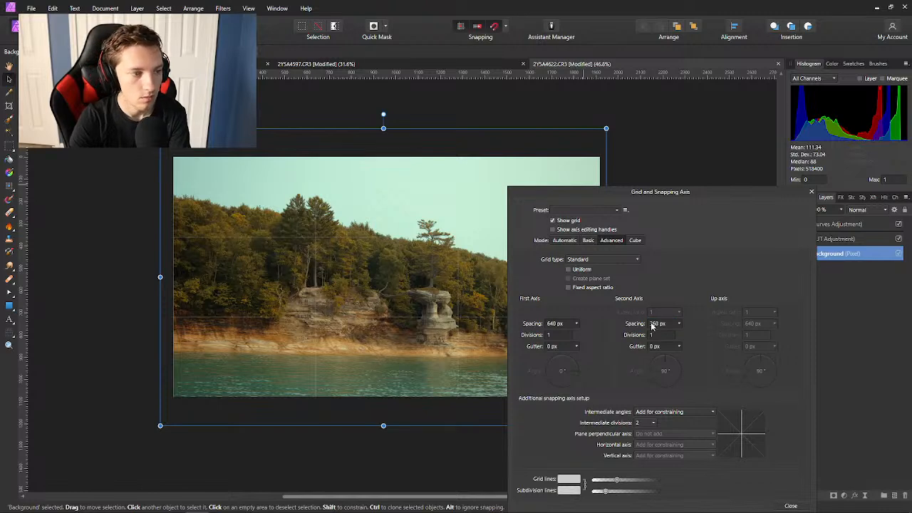
Save the current grid settings as a new preset named Golen 16:9 Grid and close the grid settings.
click(625, 210)
click(625, 210)
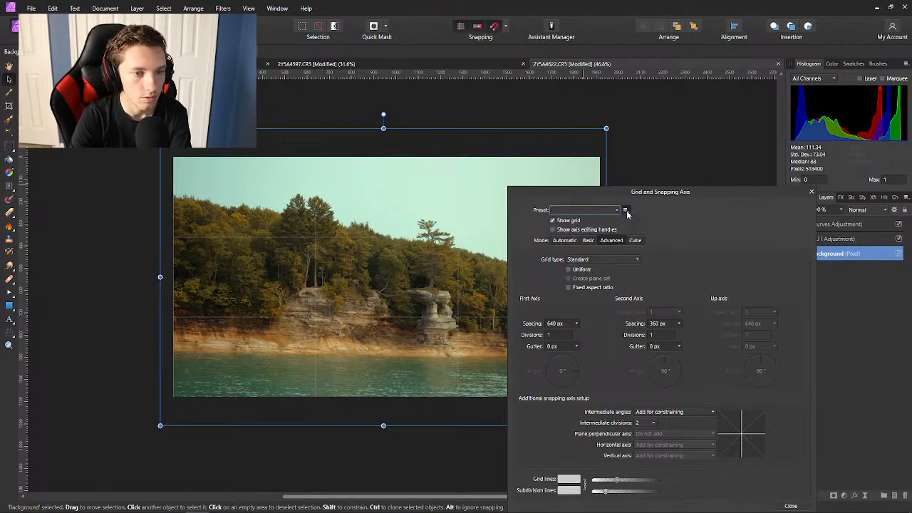
click(624, 210)
click(642, 221)
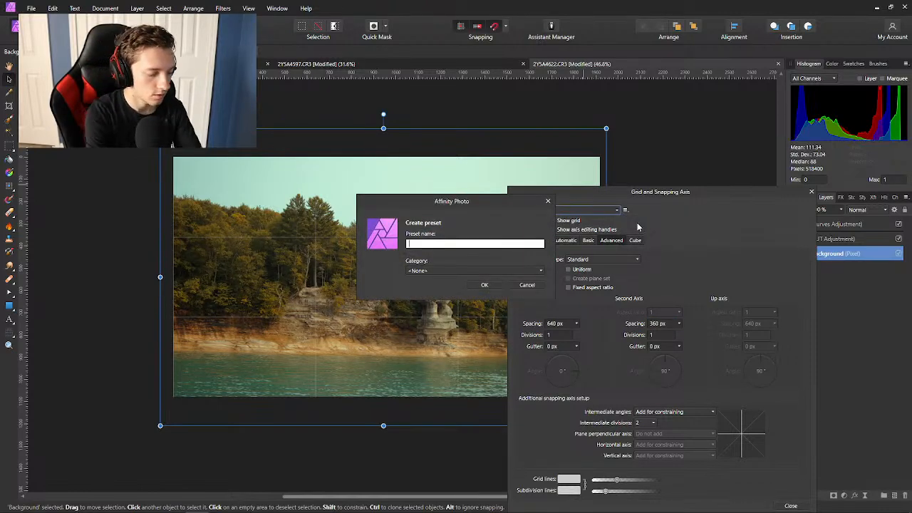
text(Golen 16)
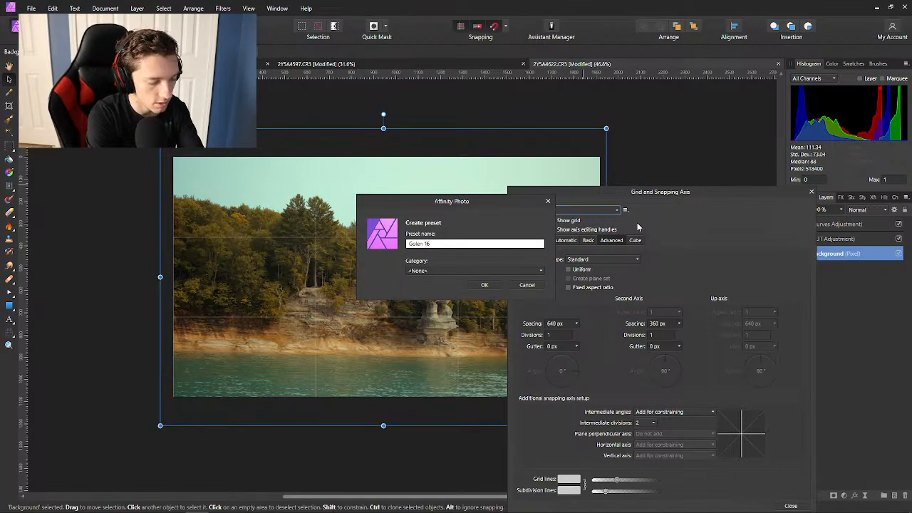
text(:9 Grid)
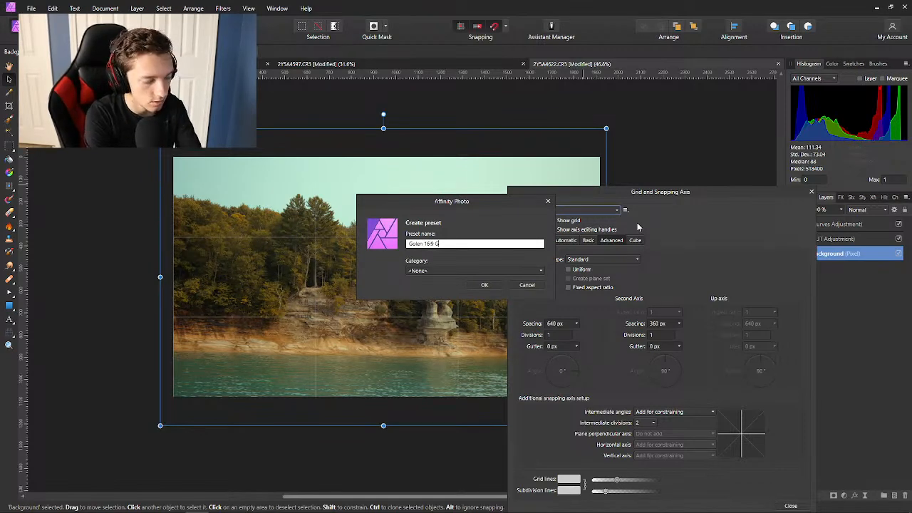
click(485, 285)
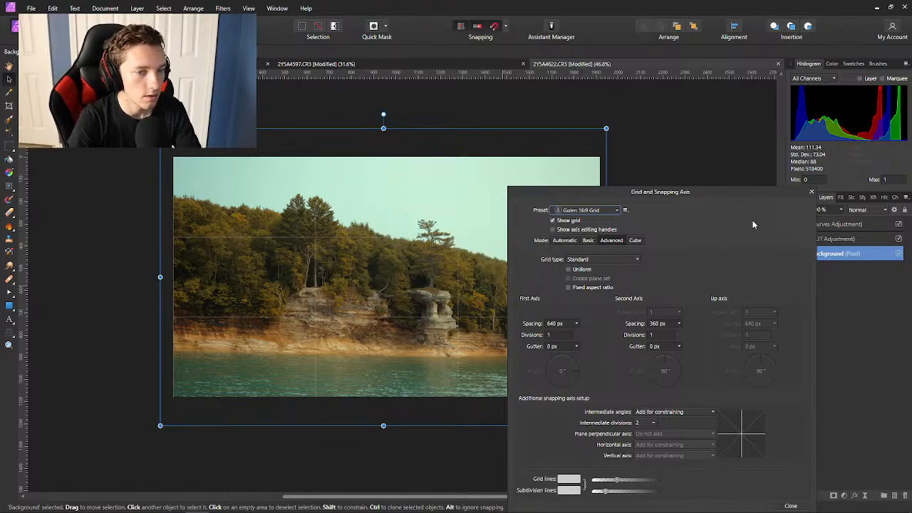
click(791, 506)
Enlarge the Background photo slightly and shift it so the lone pine and rock pillar sit on the right-hand vertical third line.
scroll(476, 293, up, 2)
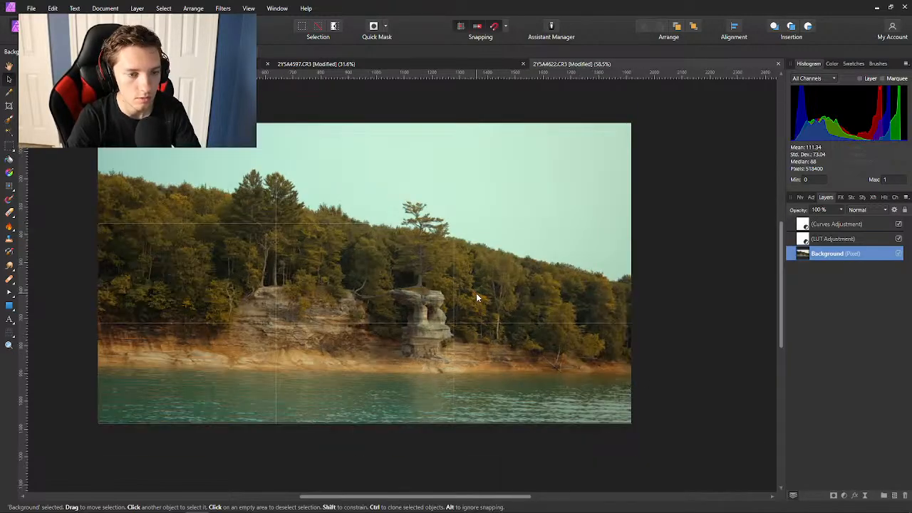
scroll(476, 294, up, 2)
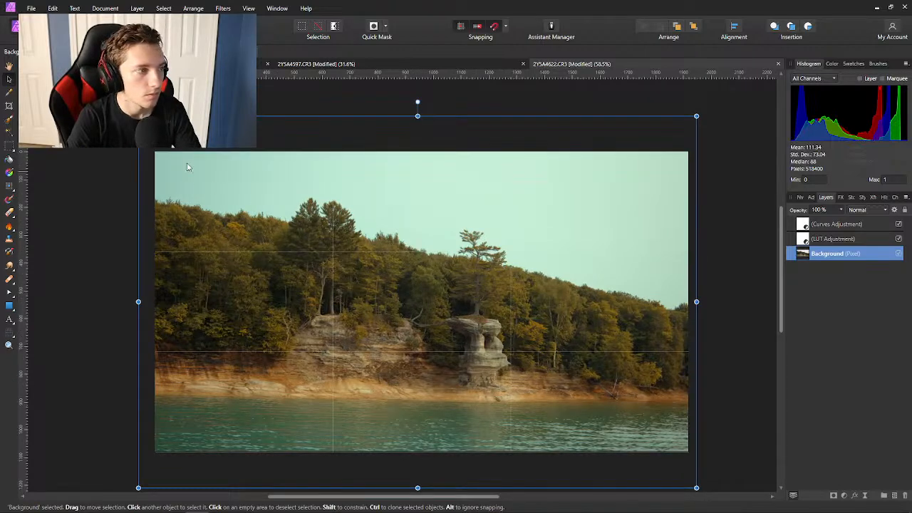
drag(139, 116, 119, 104)
drag(470, 278, 498, 278)
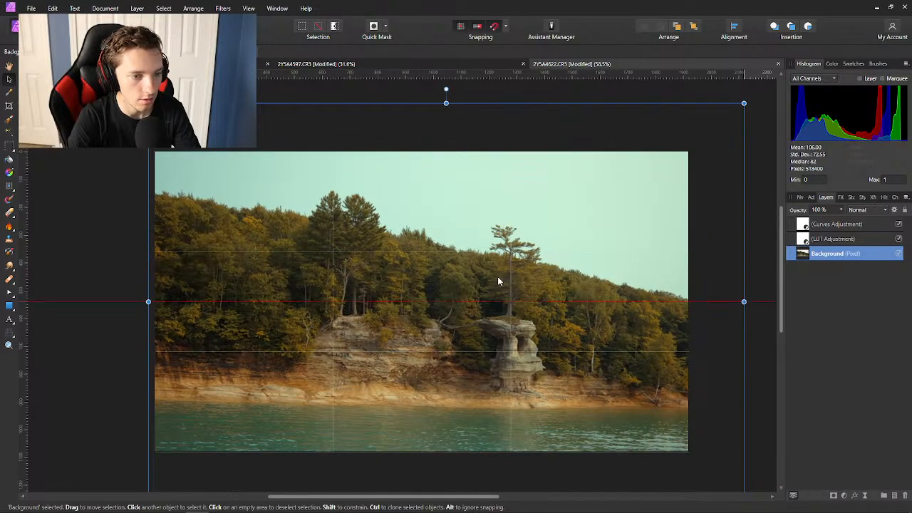
click(747, 237)
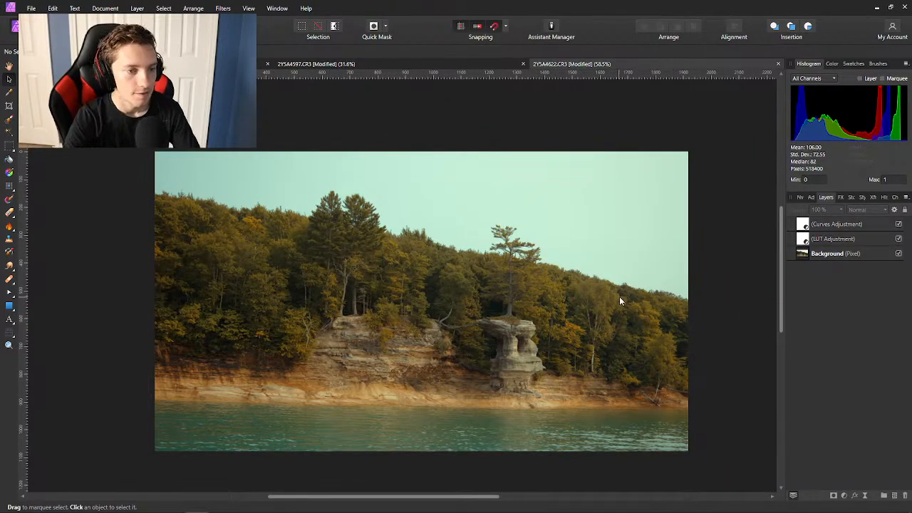
Compare the photo with and without the LUT adjustment, leaving the adjustment enabled.
scroll(618, 302, up, 3)
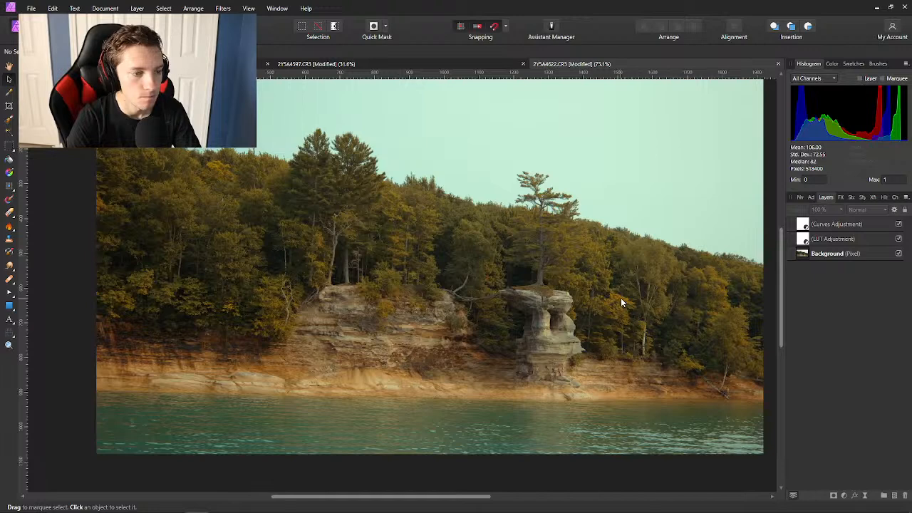
scroll(620, 302, down, 3)
scroll(620, 302, right, 1)
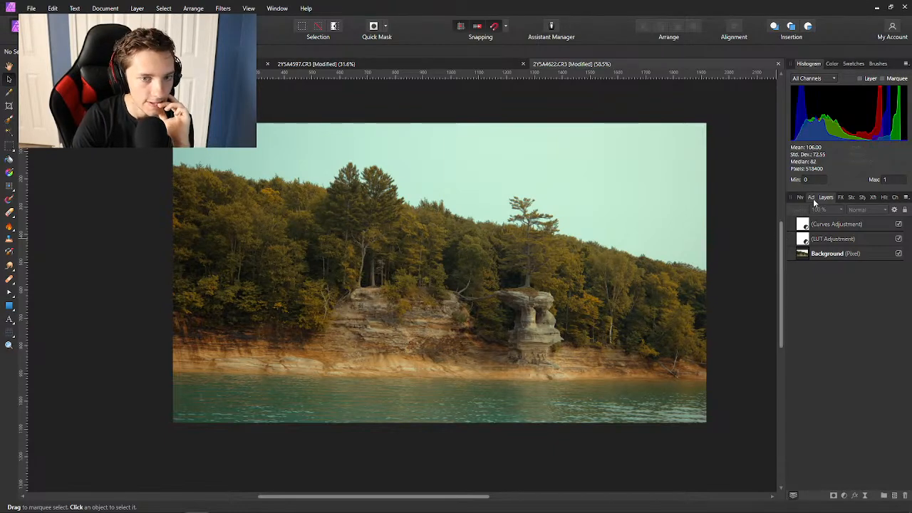
click(899, 240)
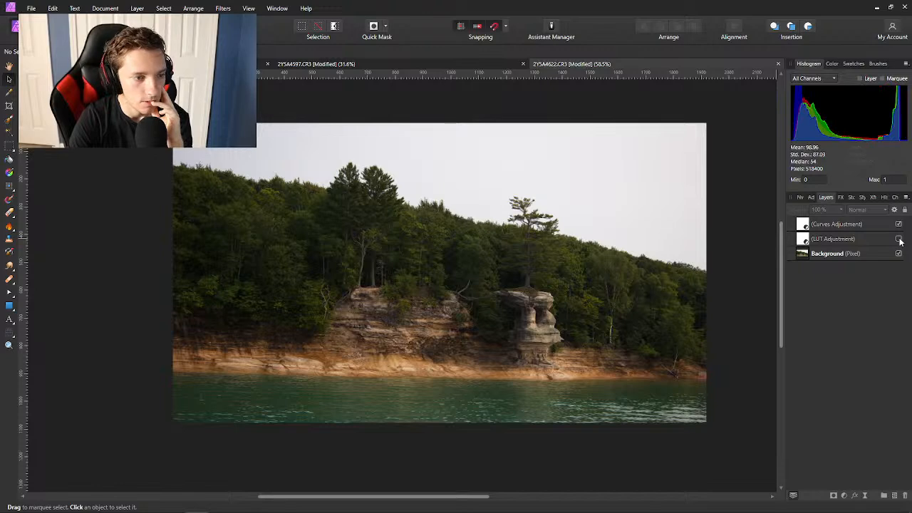
click(898, 240)
click(899, 239)
click(899, 239)
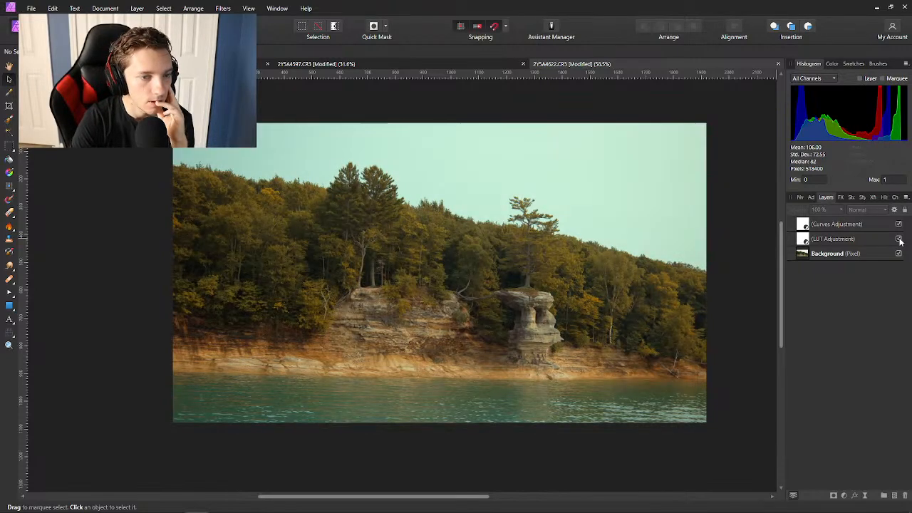
click(899, 240)
click(899, 240)
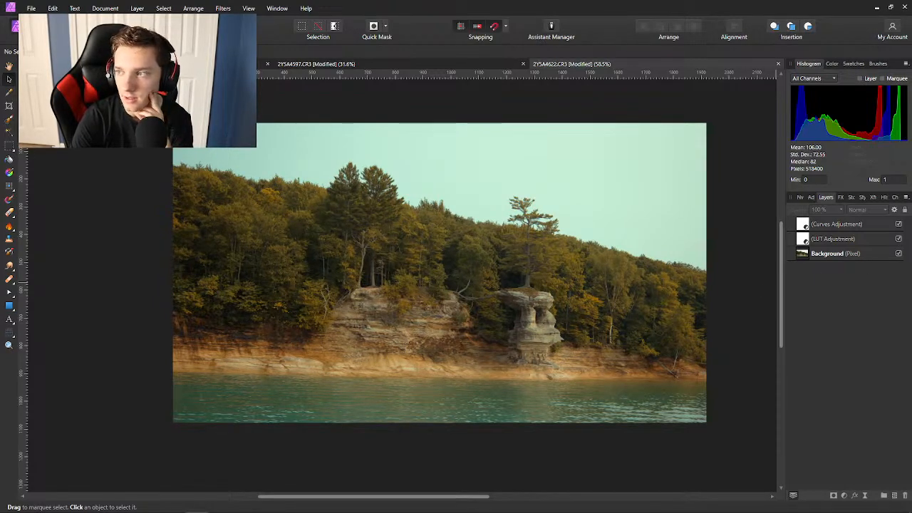
click(672, 277)
click(768, 275)
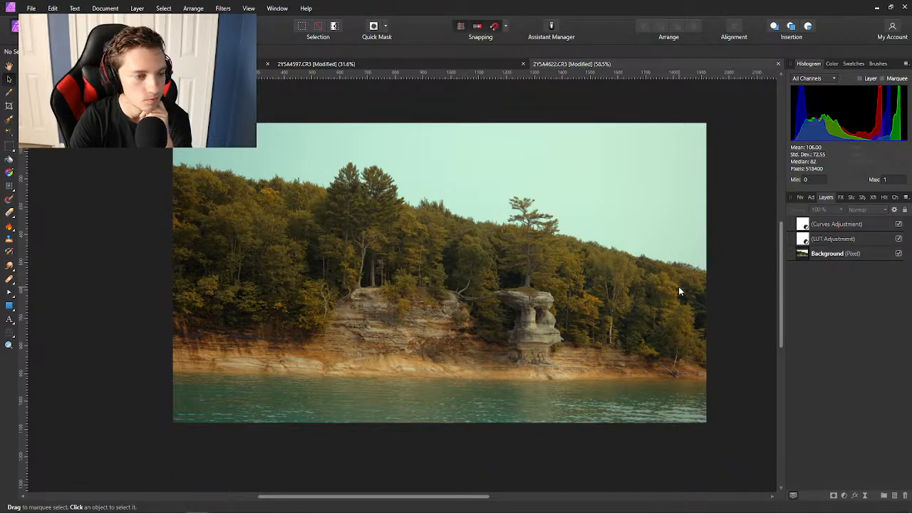
Add art text with the photographer's full name in capitals over the cliff and color it white.
scroll(597, 296, up, 1)
click(9, 319)
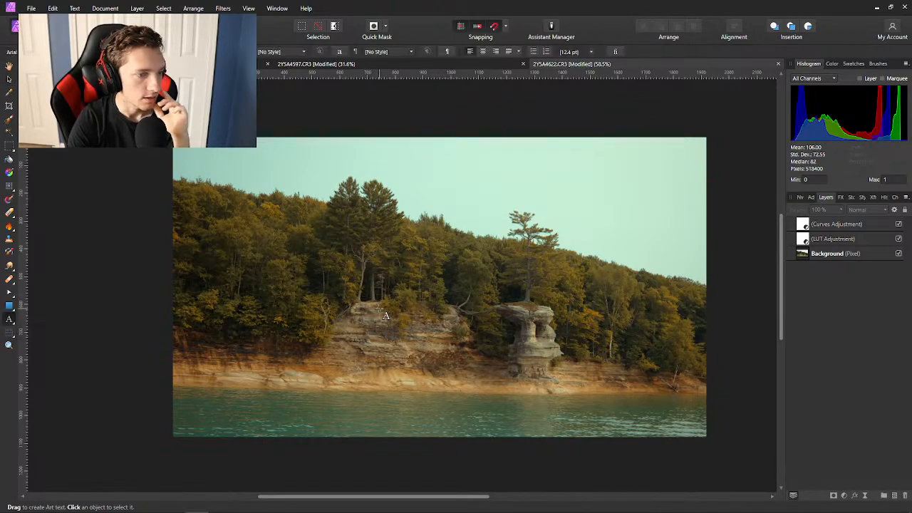
click(391, 327)
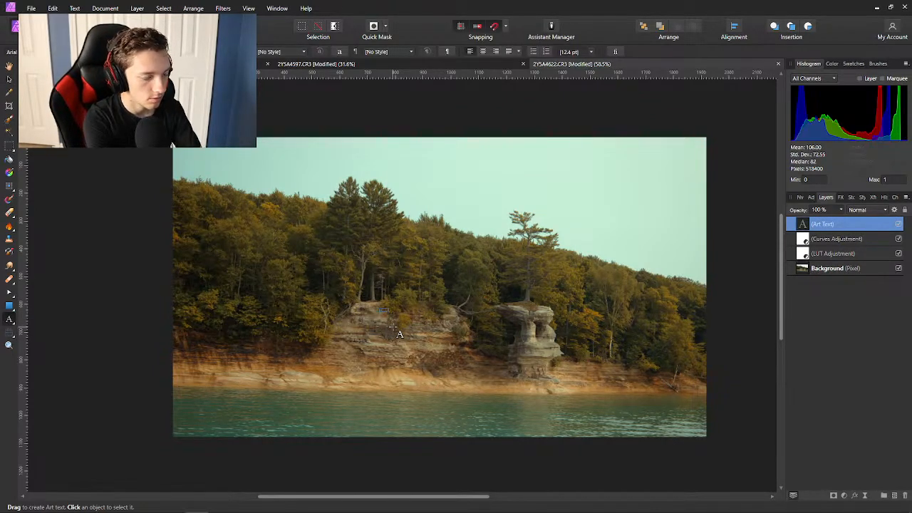
text(asdfasdf)
click(387, 312)
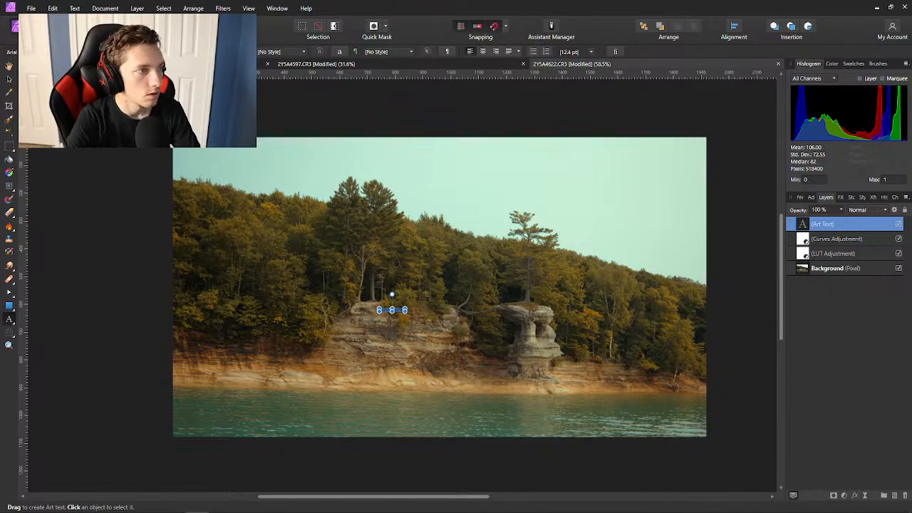
click(178, 52)
drag(220, 136, 168, 203)
click(145, 133)
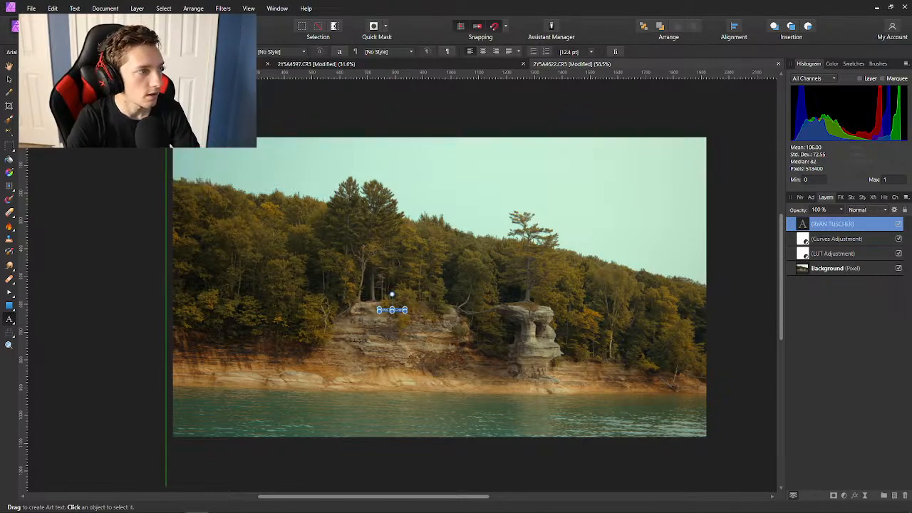
Set the name text to a heavy Segoe UI typeface at 72 pt.
click(11, 51)
text(seg)
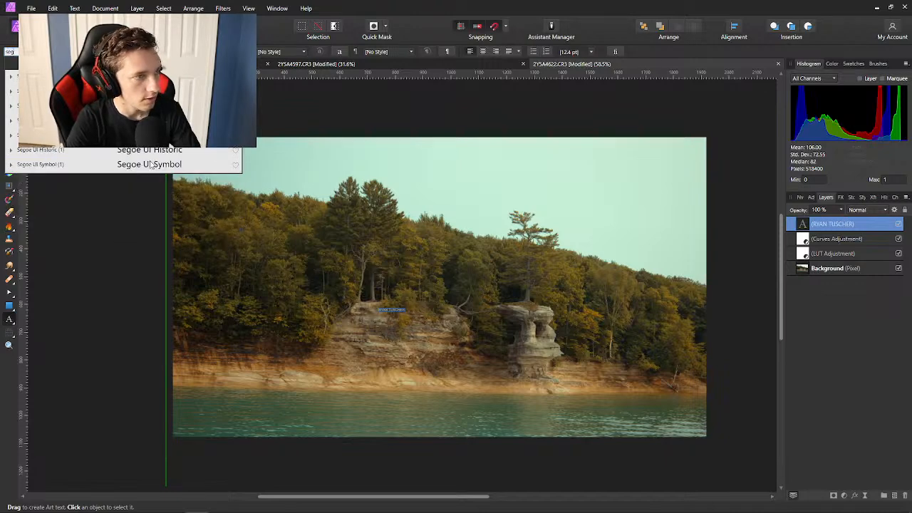
click(151, 164)
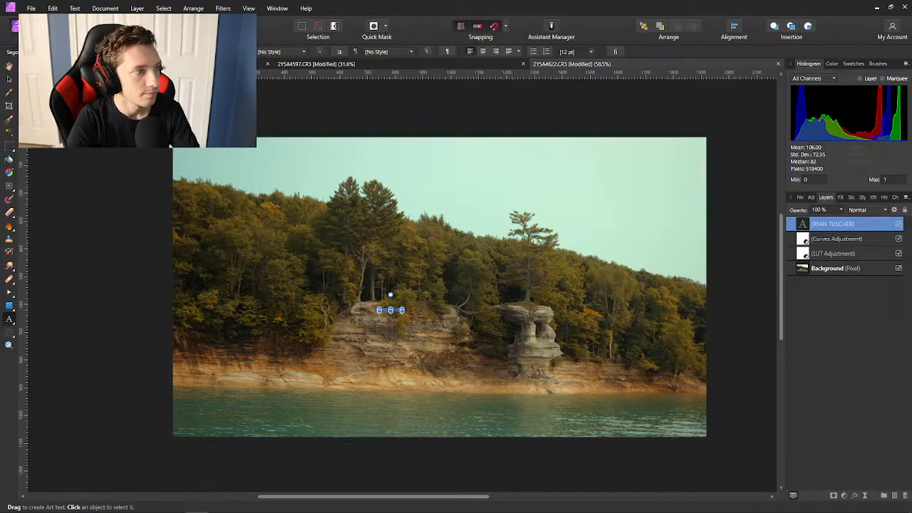
click(106, 51)
click(108, 172)
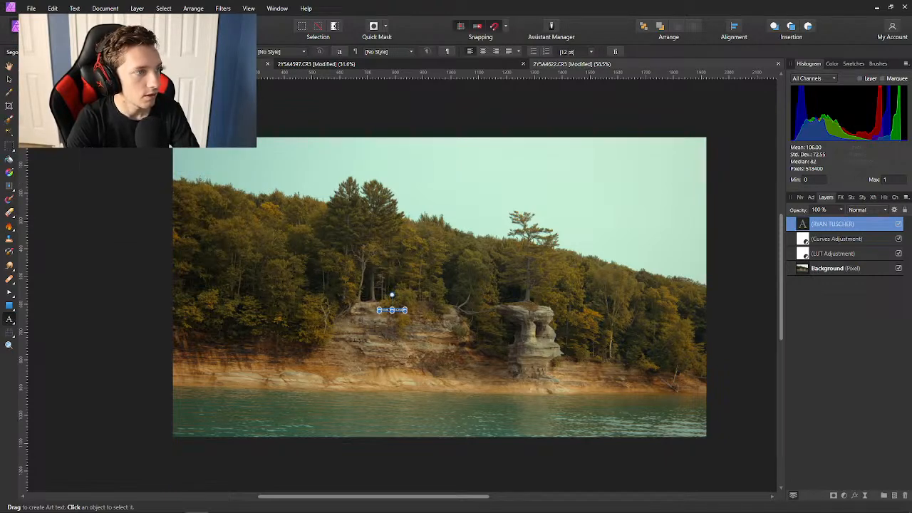
click(165, 51)
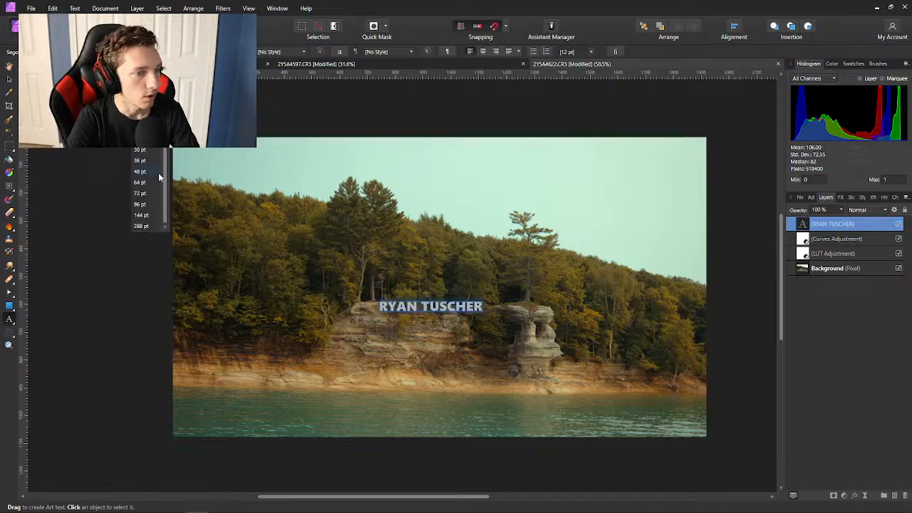
click(158, 195)
Move the name text slightly down and left so it lies over the top of the cliff, and deselect everything.
click(10, 80)
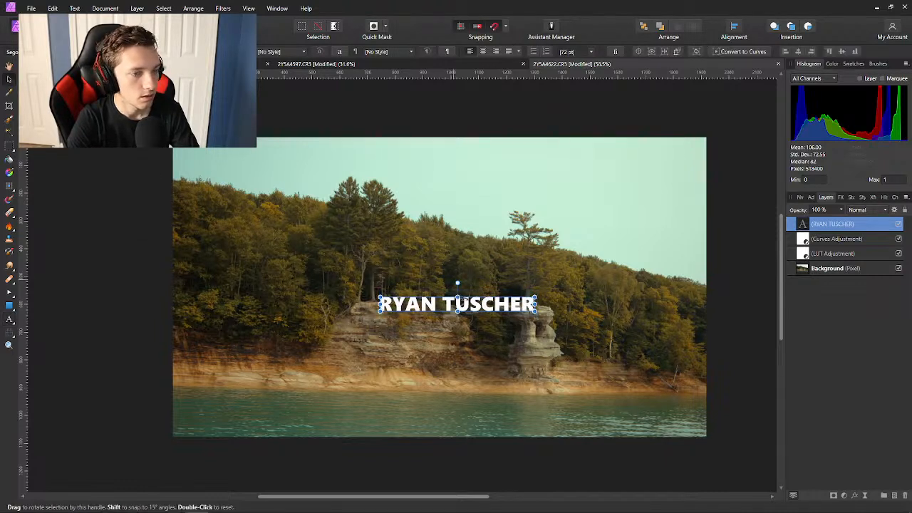
drag(466, 304, 457, 316)
click(475, 286)
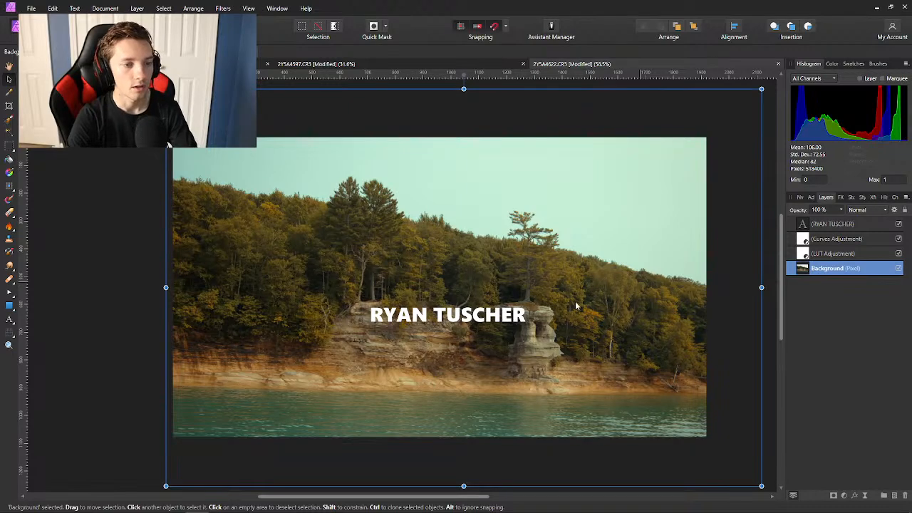
click(762, 260)
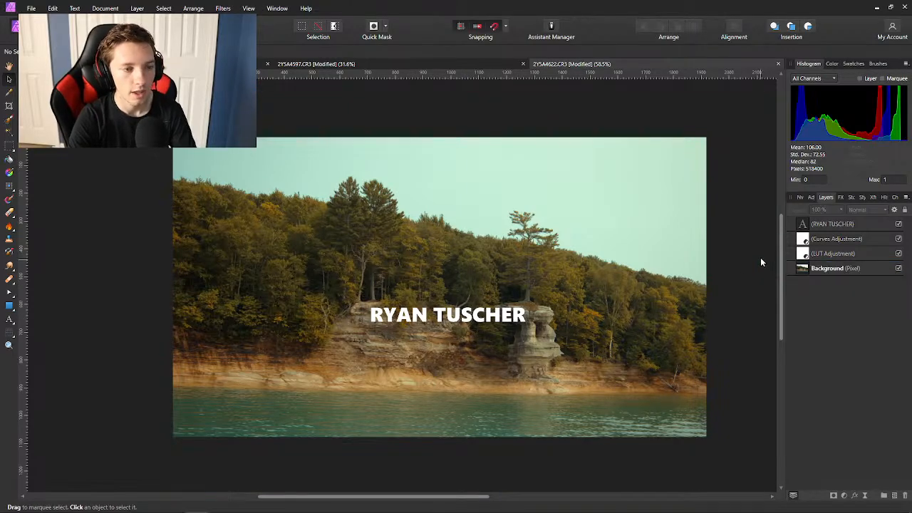
Add a default Shadows / Highlights adjustment and lower its highlights to -40 %.
click(811, 197)
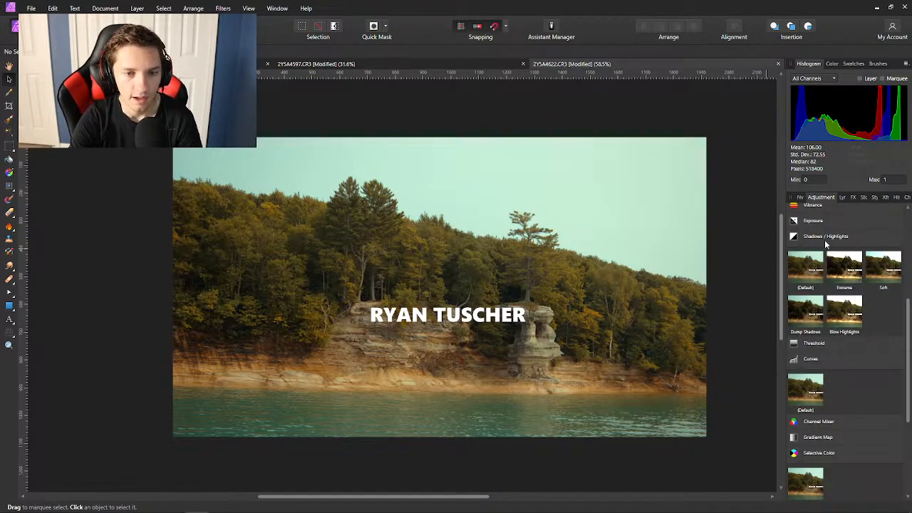
click(826, 239)
click(808, 240)
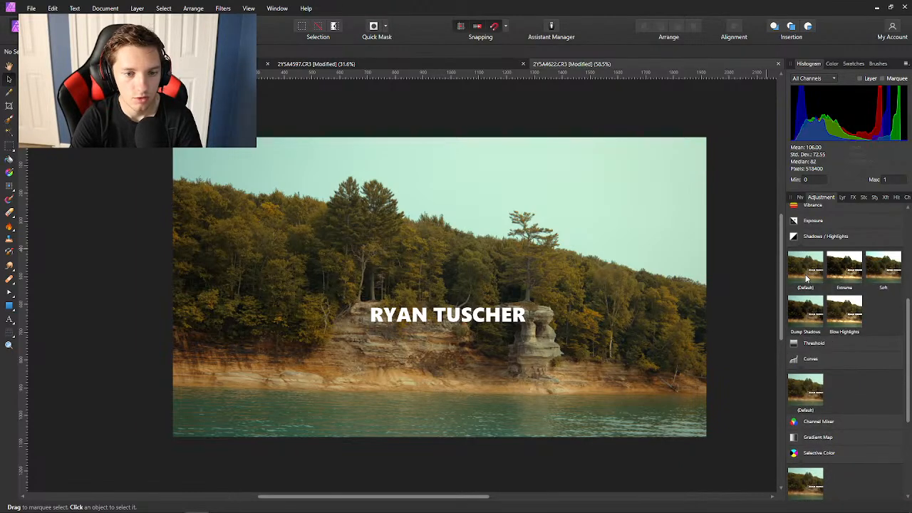
click(805, 274)
drag(789, 440, 773, 447)
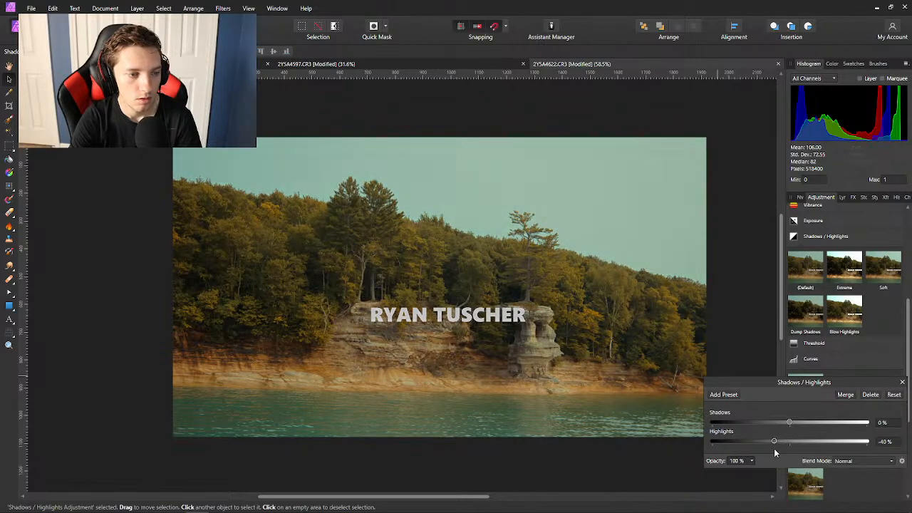
Move the name text layer above the Shadows / Highlights adjustment so the text is not darkened.
click(843, 197)
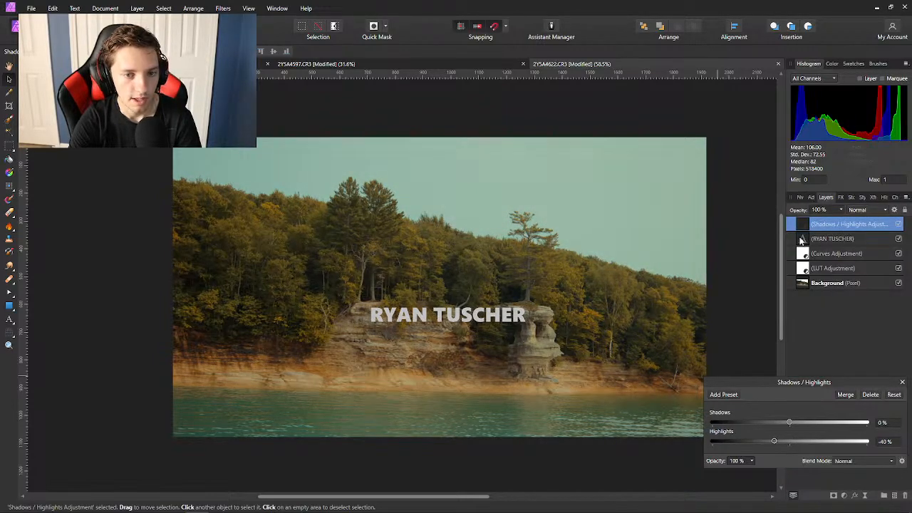
drag(802, 241, 803, 221)
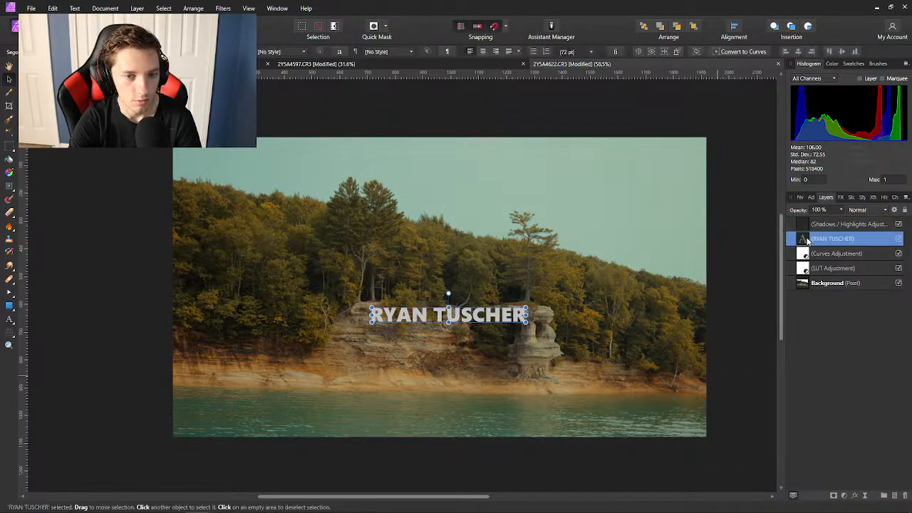
click(758, 258)
click(772, 322)
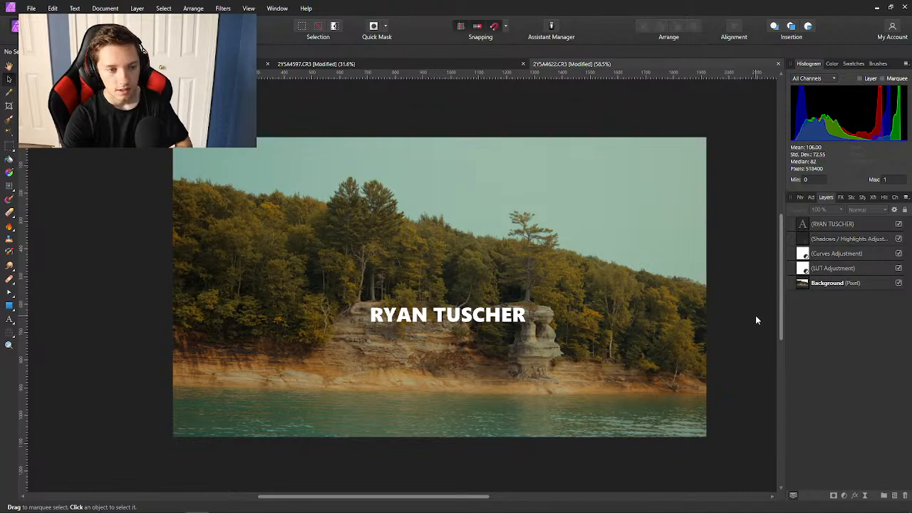
Add a second line reading "Photo edits" beneath the photographer's name in the same text object.
click(517, 318)
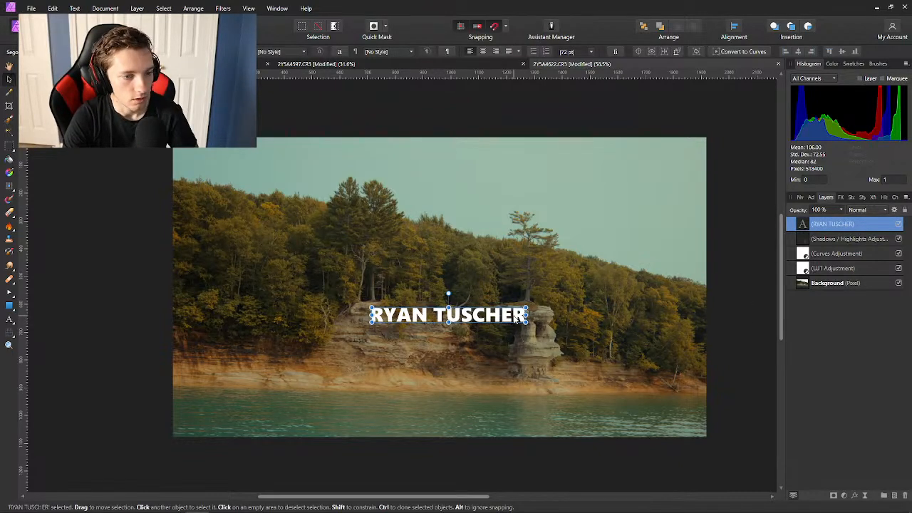
double_click(517, 318)
key(Return)
text(P)
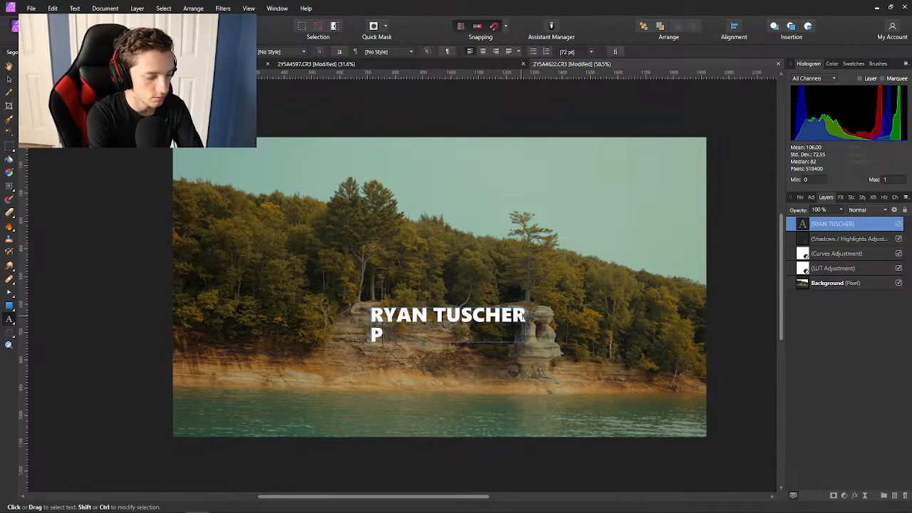
text(hoto edits)
key(Escape)
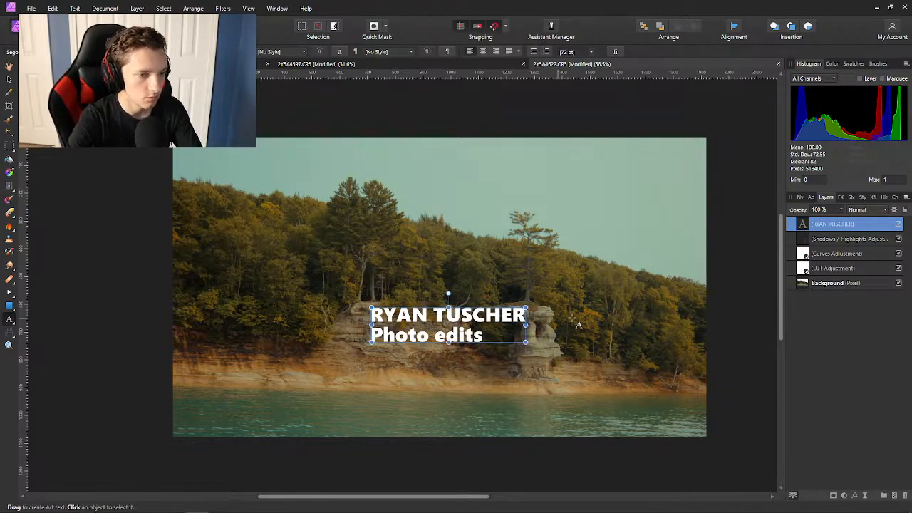
Give the "Photo edits" line a lighter font weight and centre it beneath the name.
drag(485, 335, 370, 336)
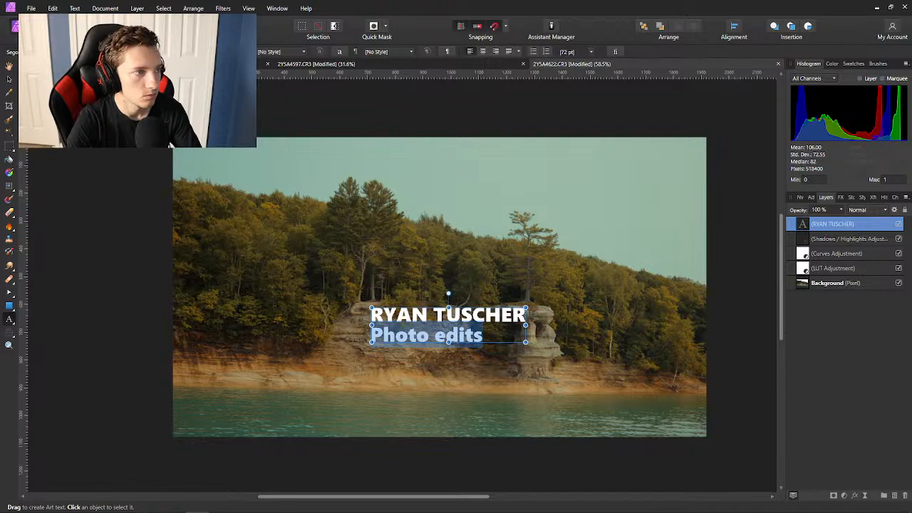
click(107, 52)
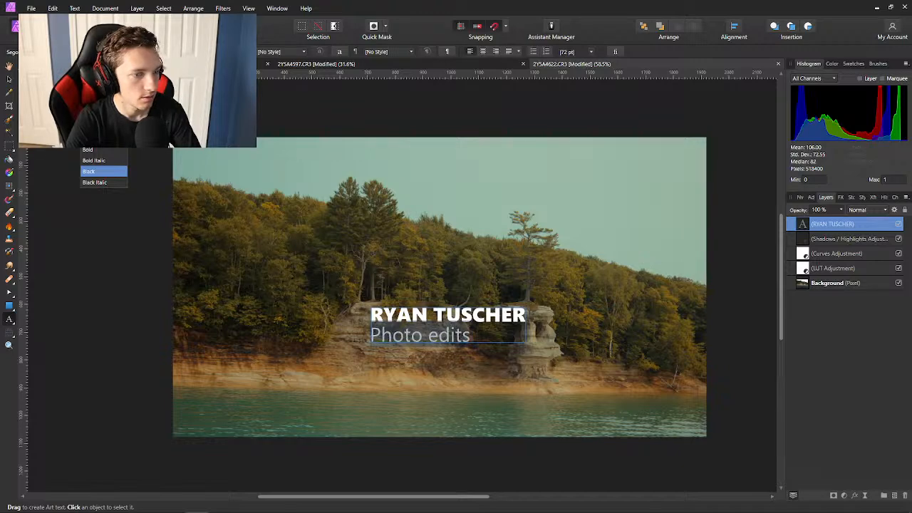
click(96, 63)
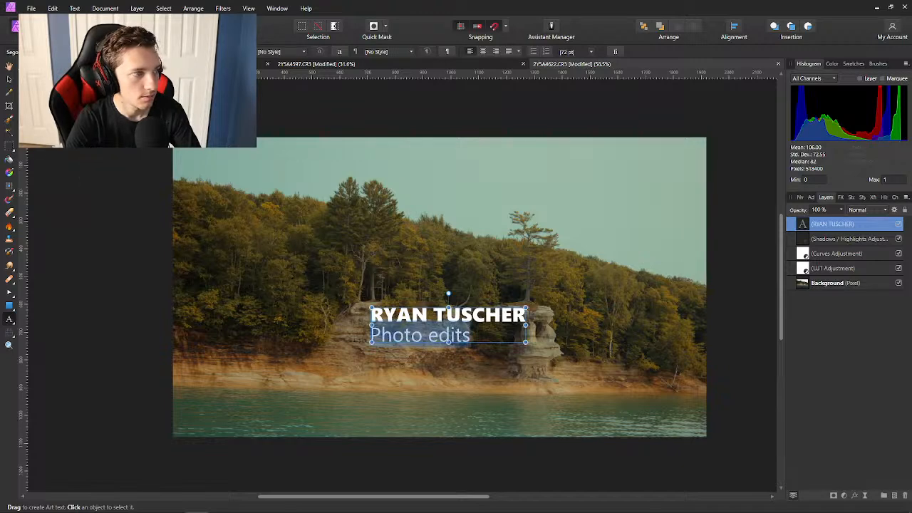
click(487, 53)
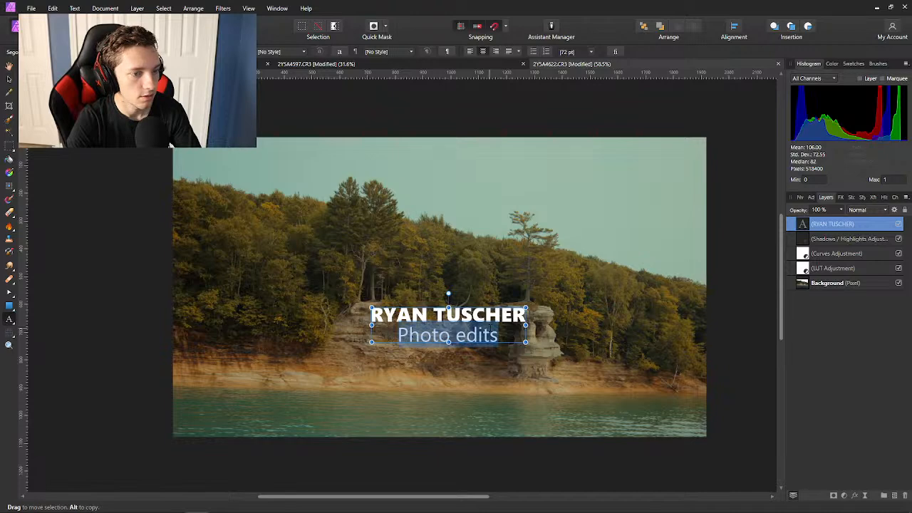
drag(447, 335, 487, 315)
key(ctrl+z)
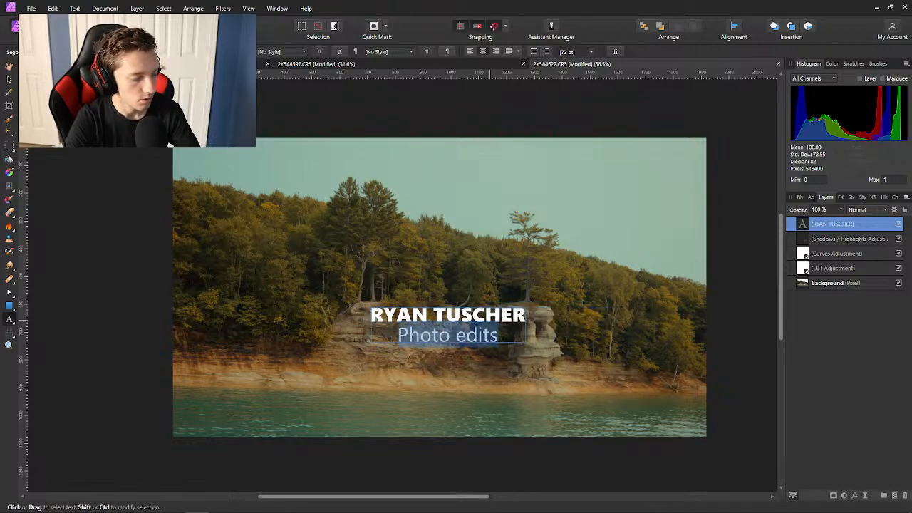
key(Escape)
text(v)
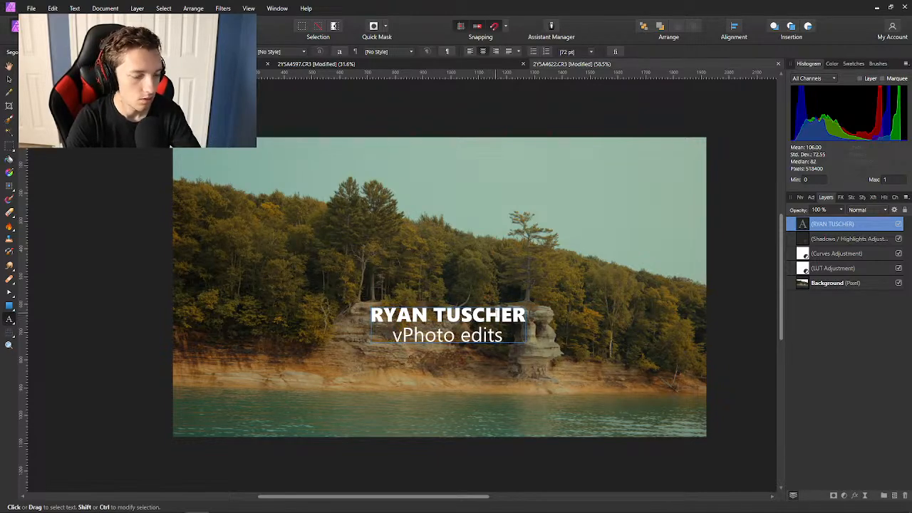
key(ctrl+z)
Move the two-line title up above the cliff, centre it horizontally on the image, and deselect everything.
click(731, 287)
click(482, 334)
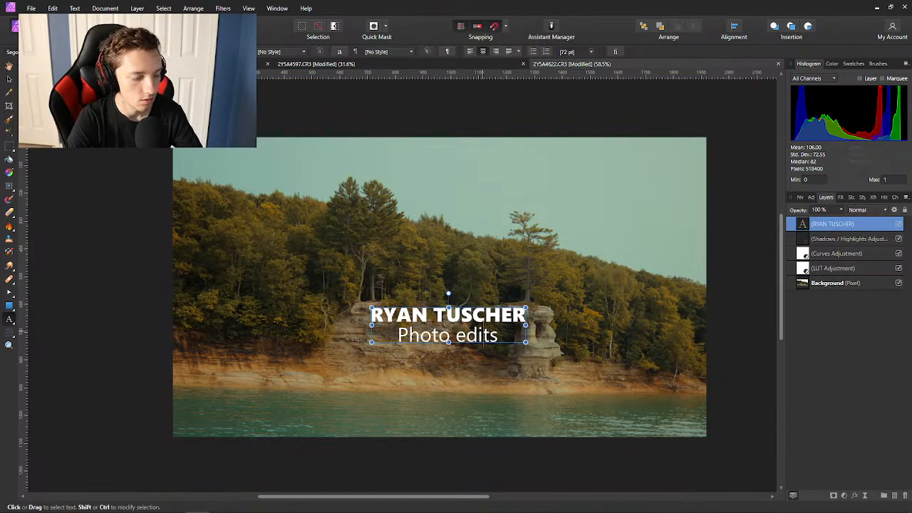
key(v)
drag(477, 334, 469, 292)
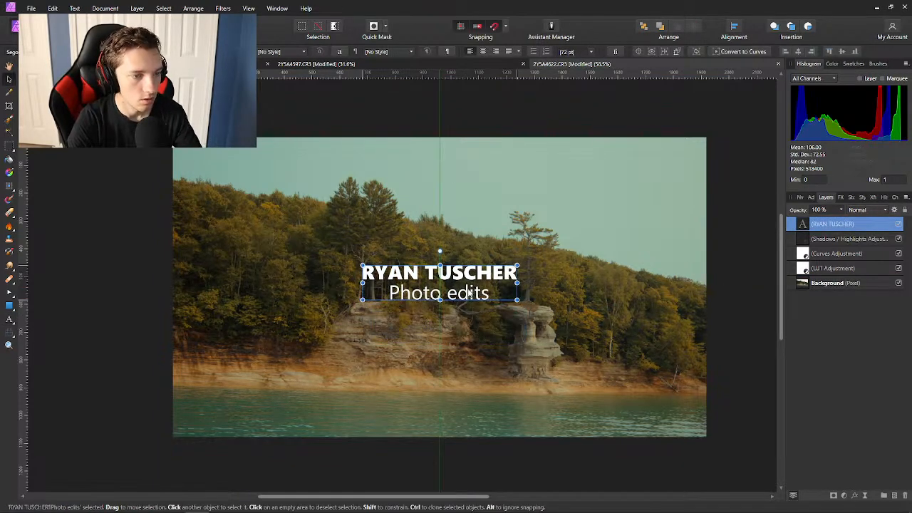
click(694, 261)
scroll(634, 273, down, 1)
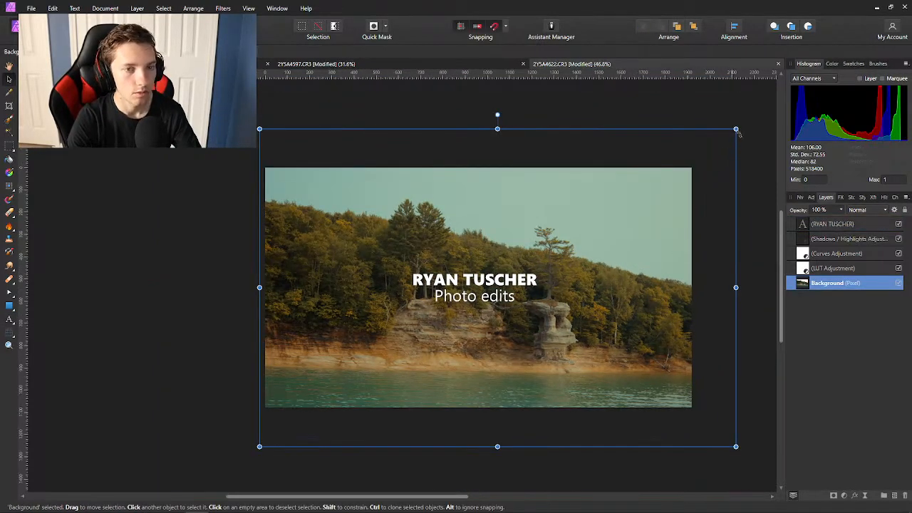
click(740, 134)
scroll(627, 309, right, 1)
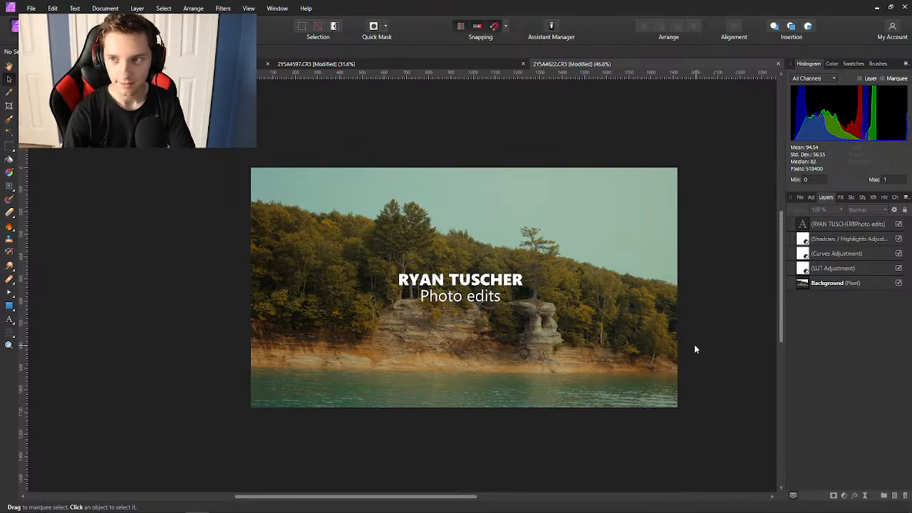
Delete the two-line title's text layer.
click(802, 226)
key(Delete)
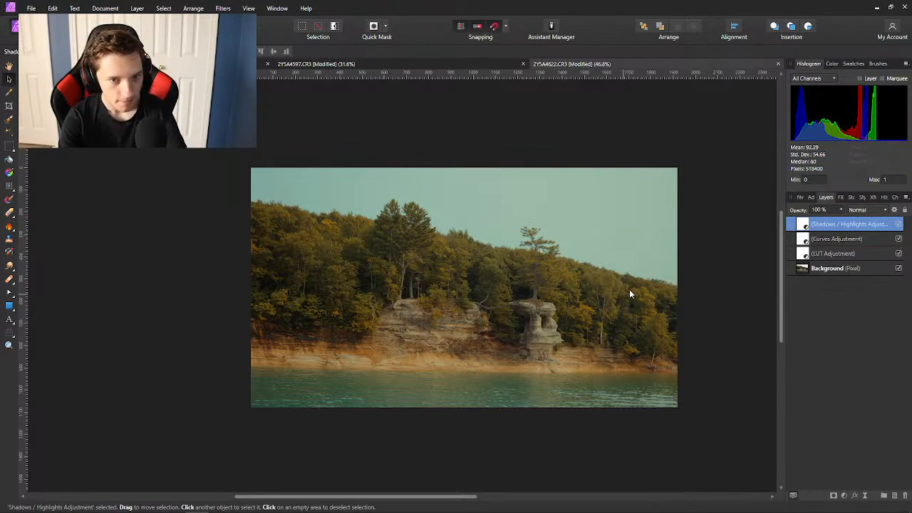
click(710, 253)
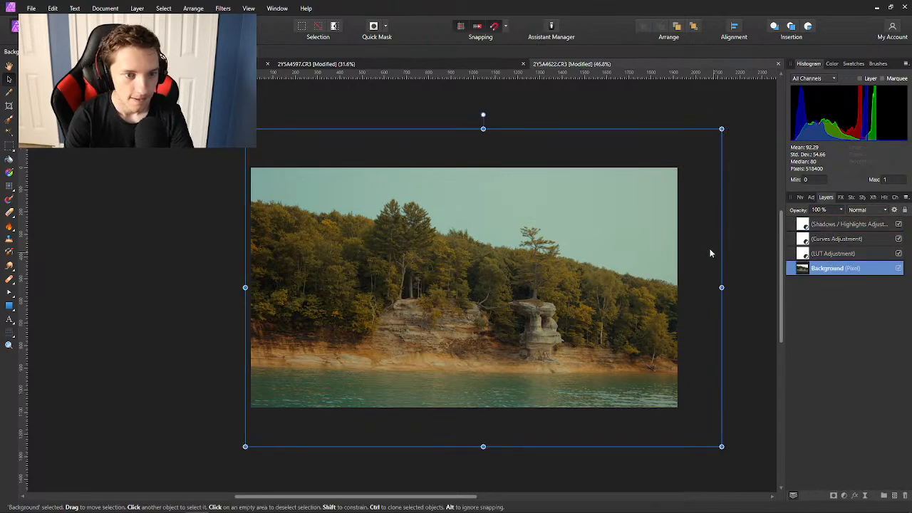
Compare the photo with and without the Shadows / Highlights adjustment, delete that adjustment, and clear the layer selection.
click(898, 225)
click(898, 225)
click(898, 225)
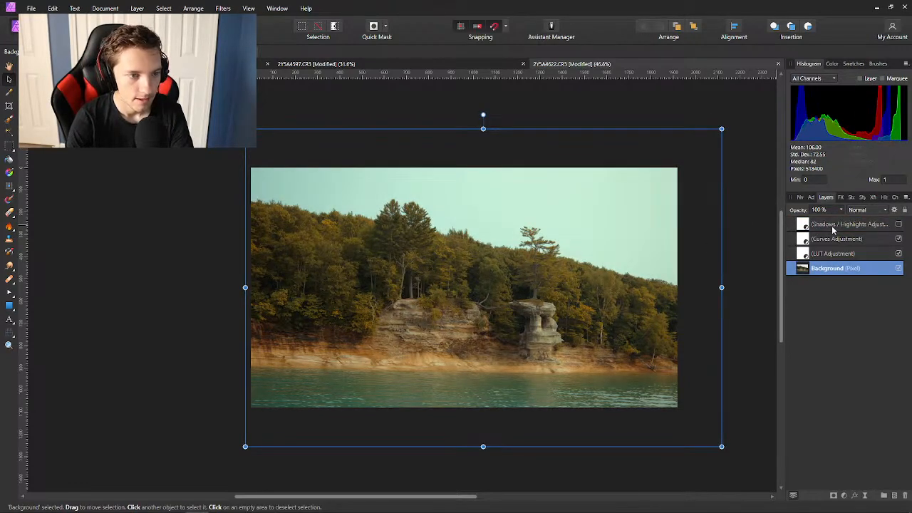
click(804, 226)
key(Delete)
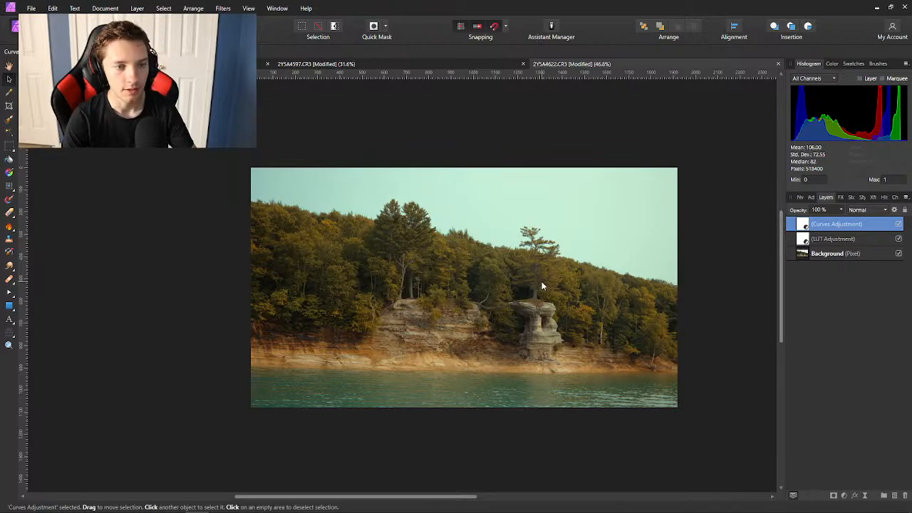
scroll(546, 281, up, 2)
scroll(544, 278, down, 1)
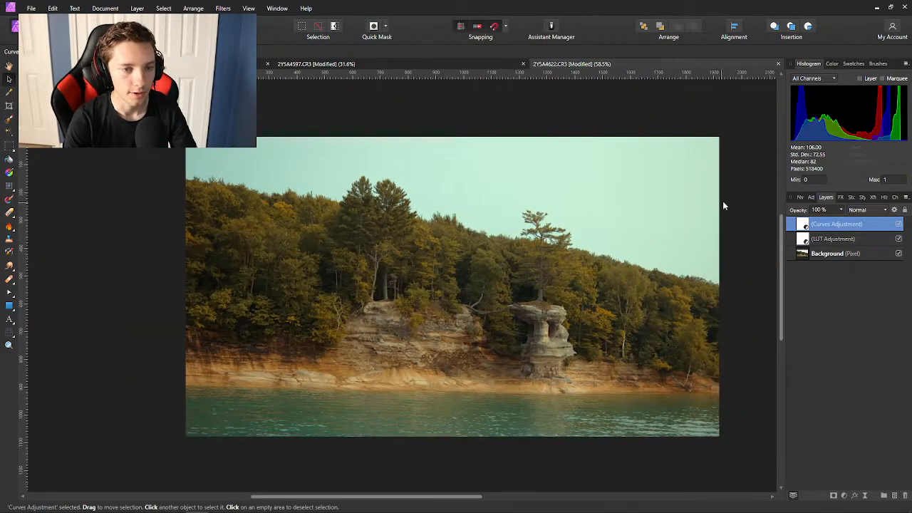
click(740, 215)
click(134, 330)
scroll(151, 335, right, 1)
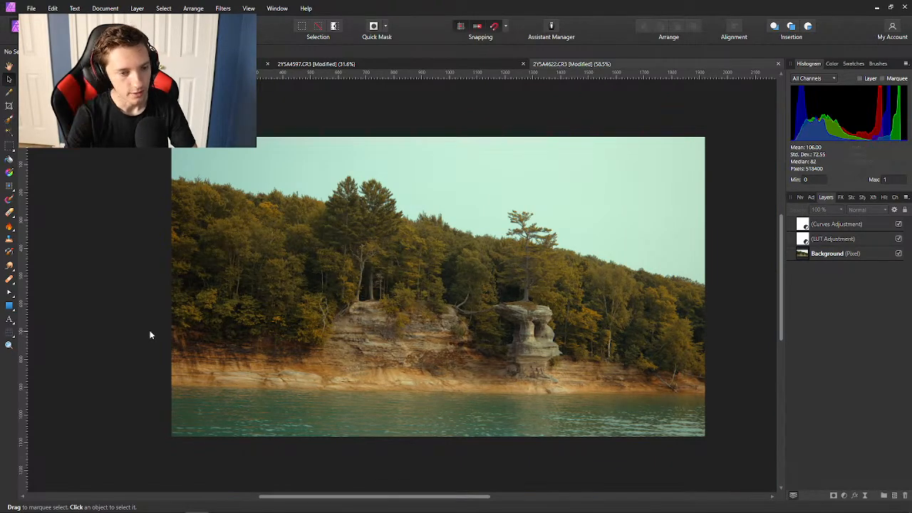
scroll(150, 334, right, 1)
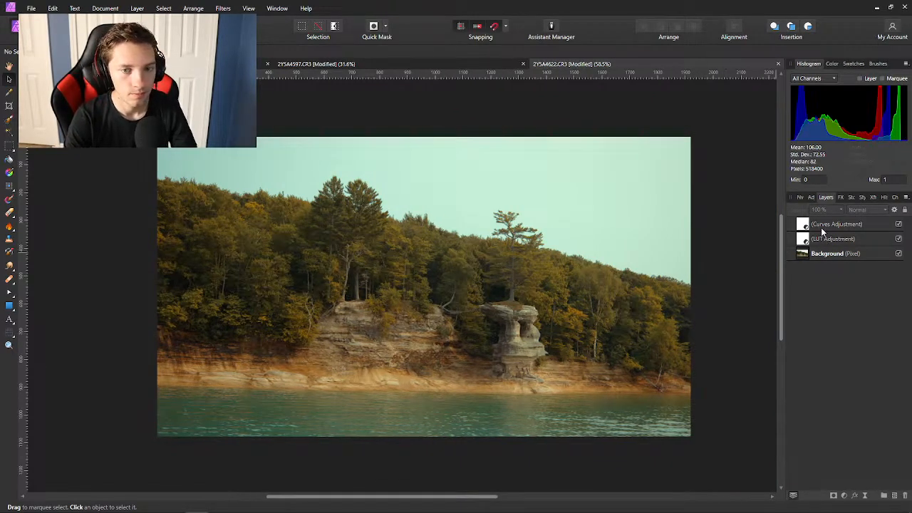
Try the Warm Pictured preset on the existing LUT adjustment and switch back to the Yellow Cyan preset.
click(805, 246)
click(811, 197)
scroll(830, 349, down, 5)
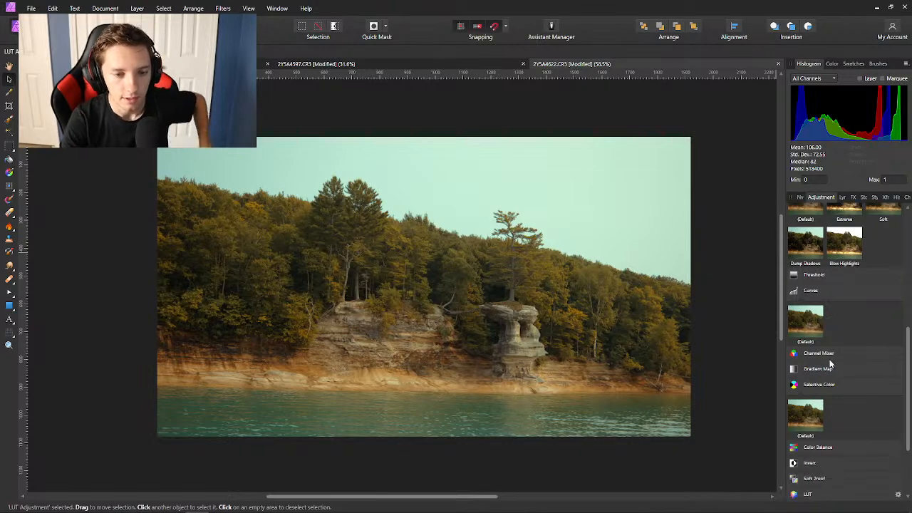
scroll(820, 378, down, 1)
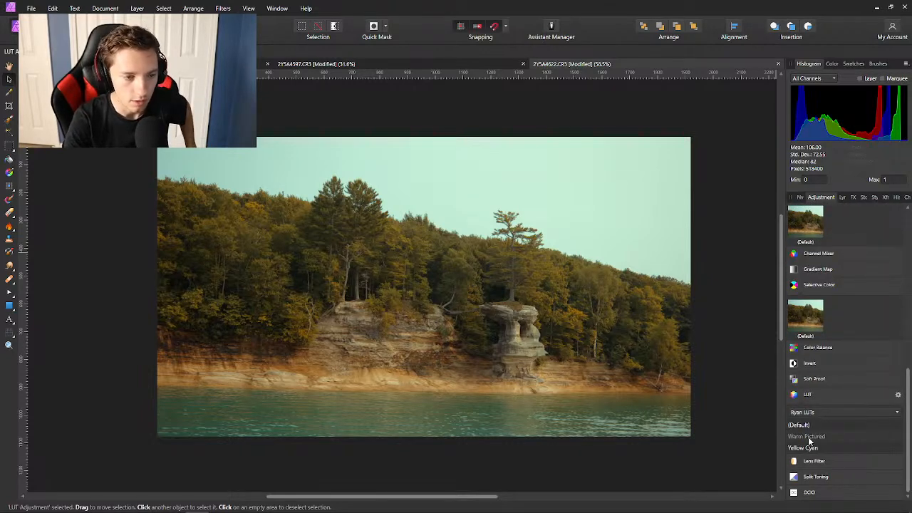
click(808, 437)
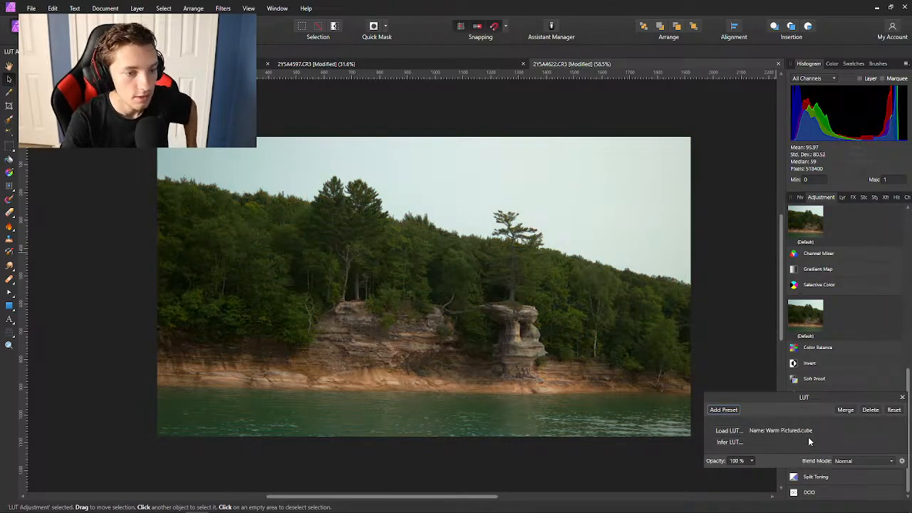
drag(850, 400, 674, 421)
click(816, 449)
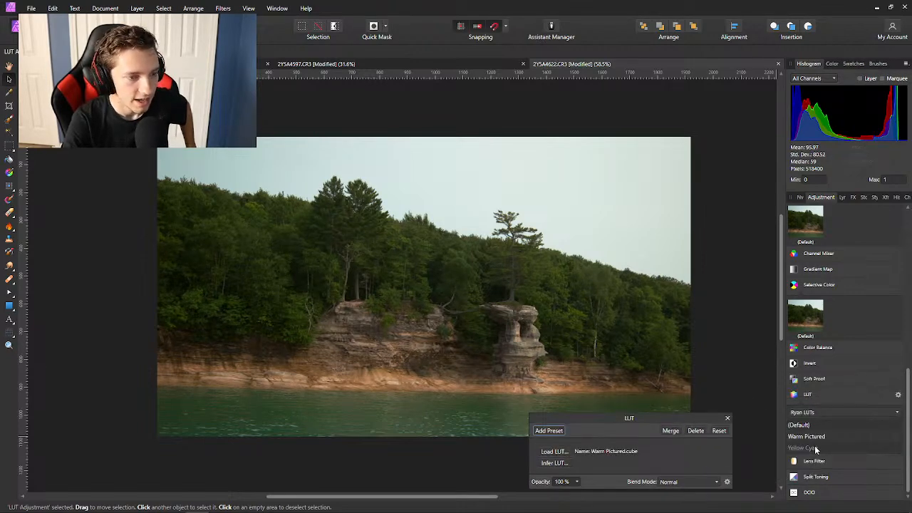
click(816, 442)
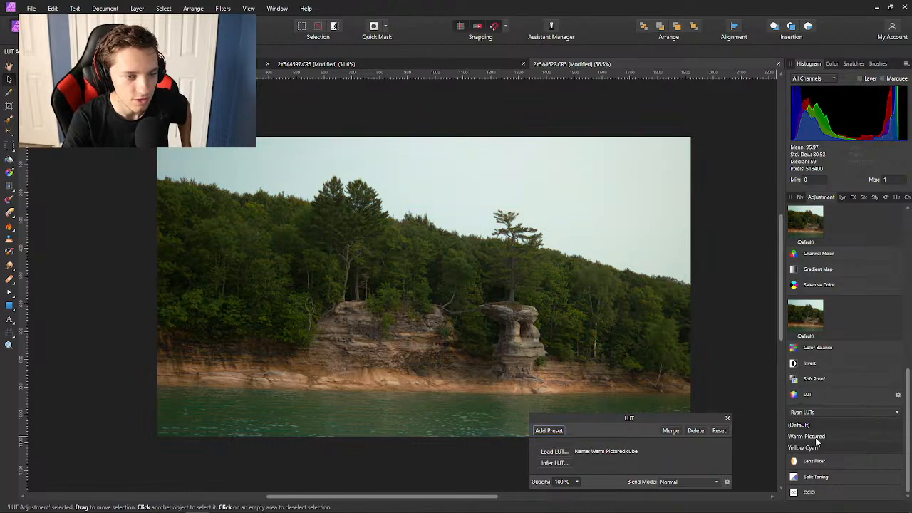
click(817, 448)
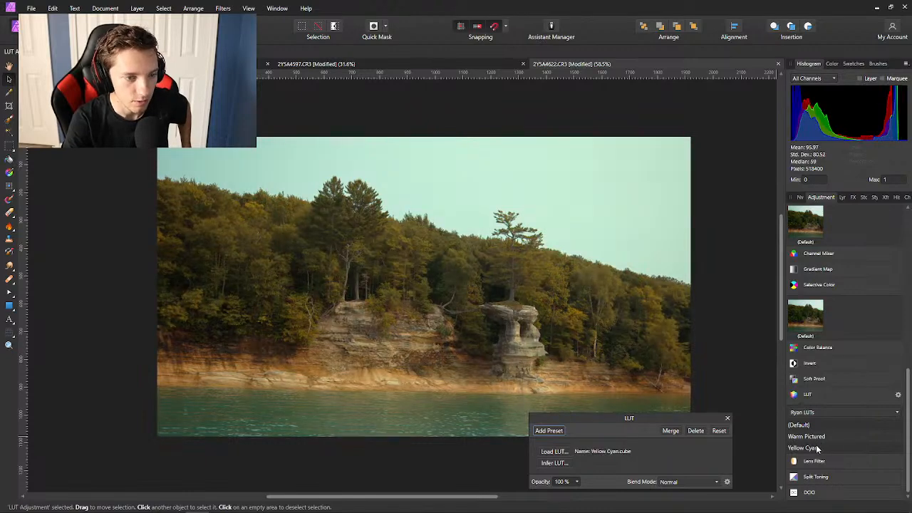
click(727, 418)
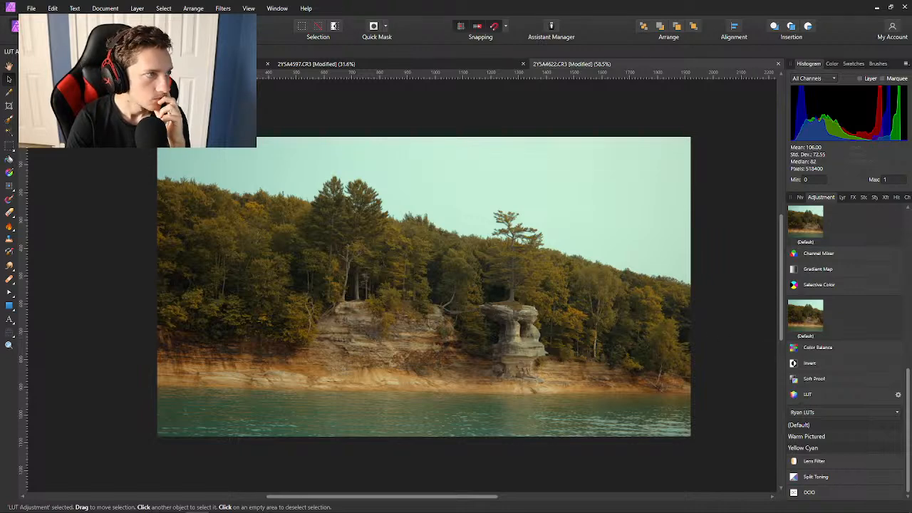
Export the photo as a JPEG named "Pictured Rocks Tree" in the Photo Edits folder.
click(32, 8)
click(84, 236)
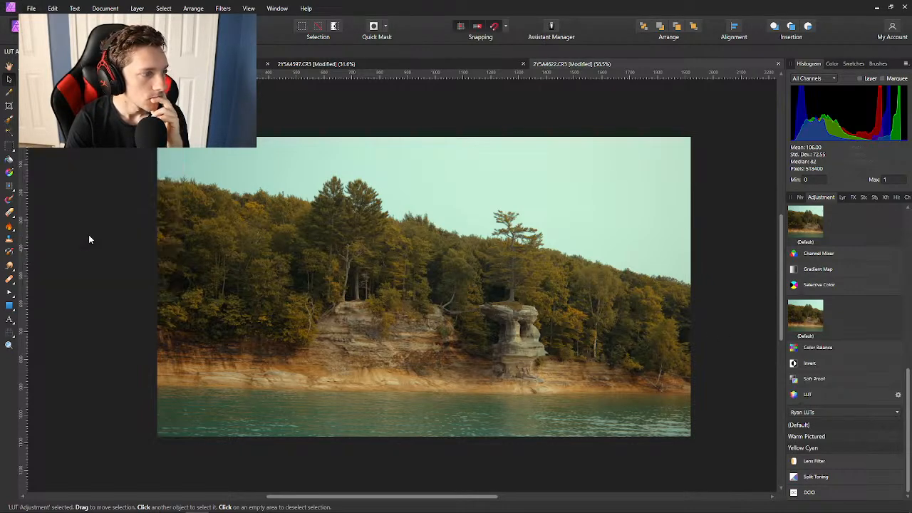
click(528, 314)
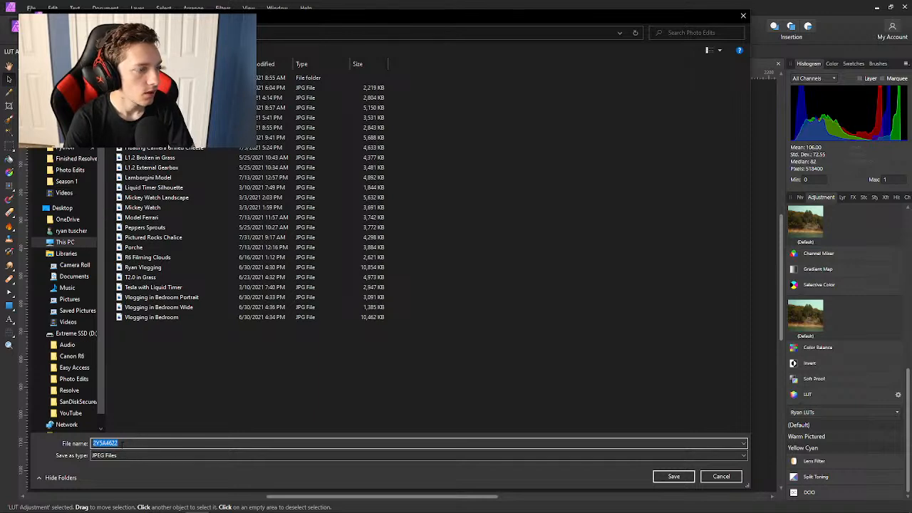
drag(123, 444, 84, 446)
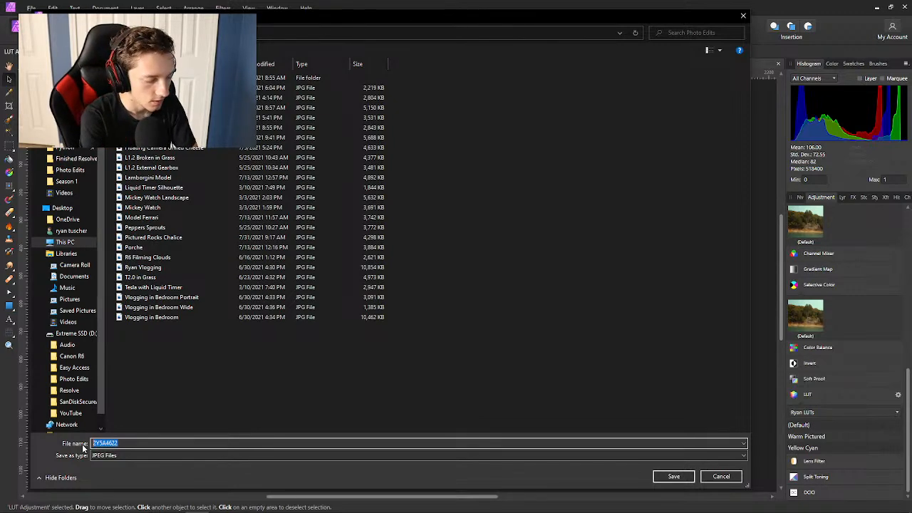
text(Pi)
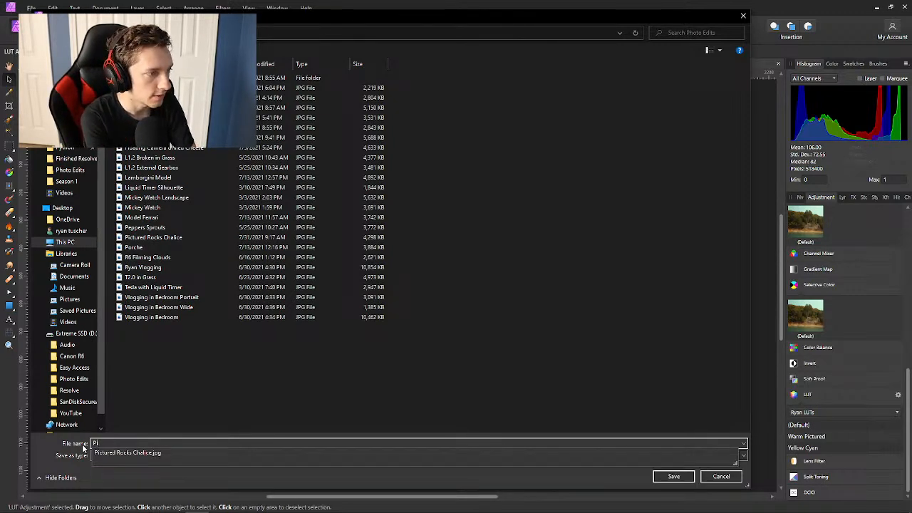
text(cture)
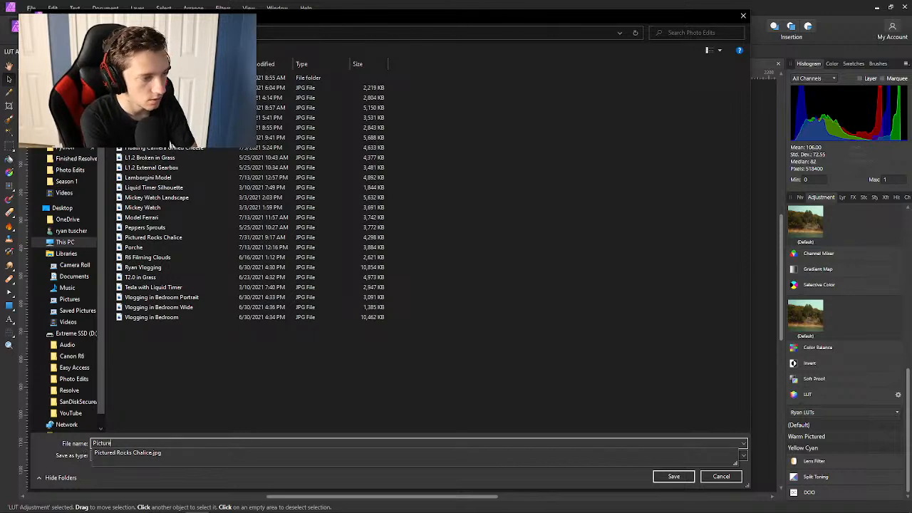
text(d Rocks)
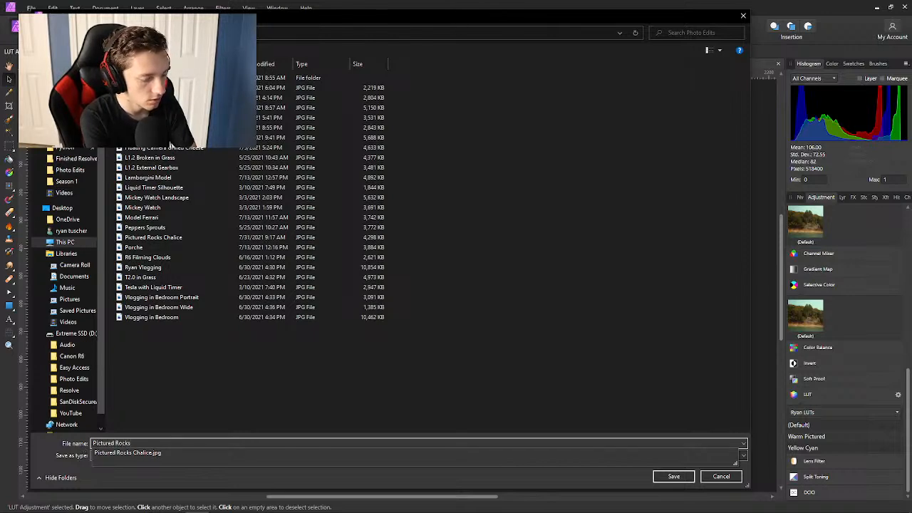
text( an)
key(BackSpace)
key(BackSpace)
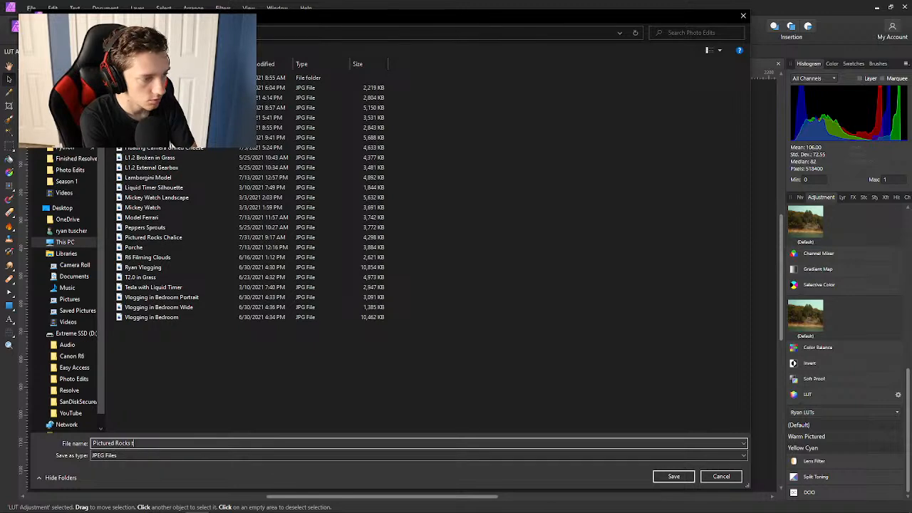
text(Tree)
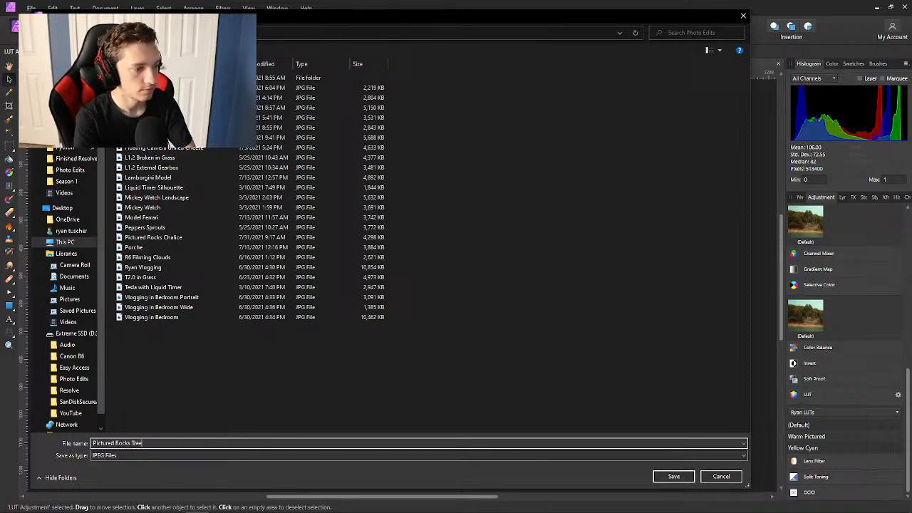
click(673, 477)
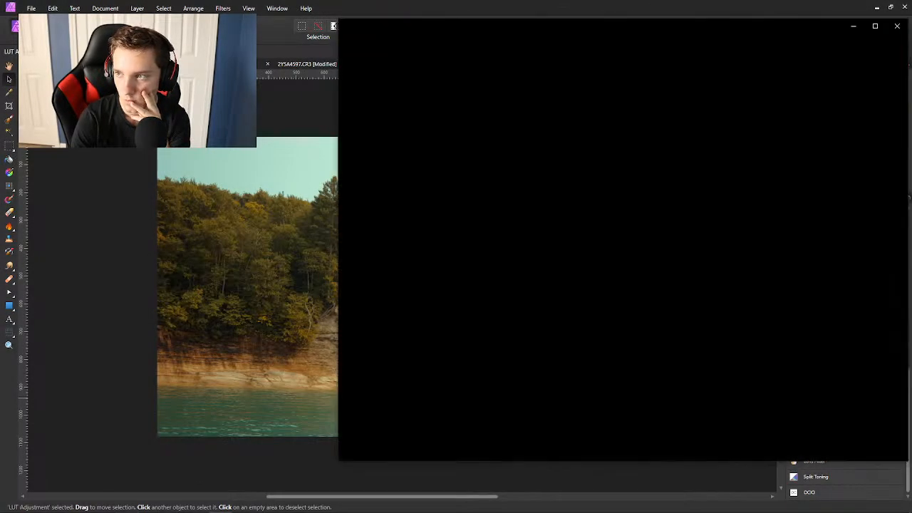
In the Photos app, move the exported picture's window aside and shrink it to view it beside the edited document.
drag(708, 25, 372, 1)
drag(728, 10, 387, 18)
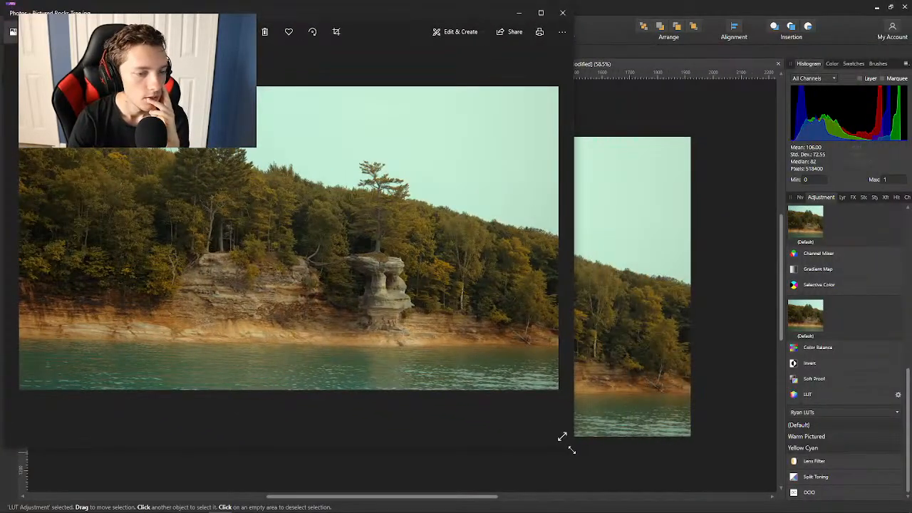
drag(565, 440, 362, 316)
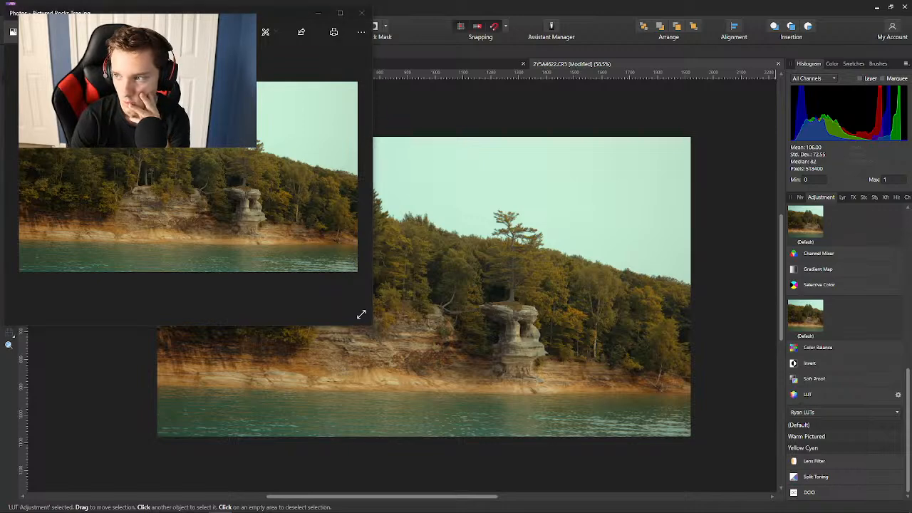
In the Photos app, narrow the Castle Rock.jpg and Pictured Rocks Chalice.jpg windows so they fit beside Pictured Rocks Tree.jpg.
key(alt+Tab)
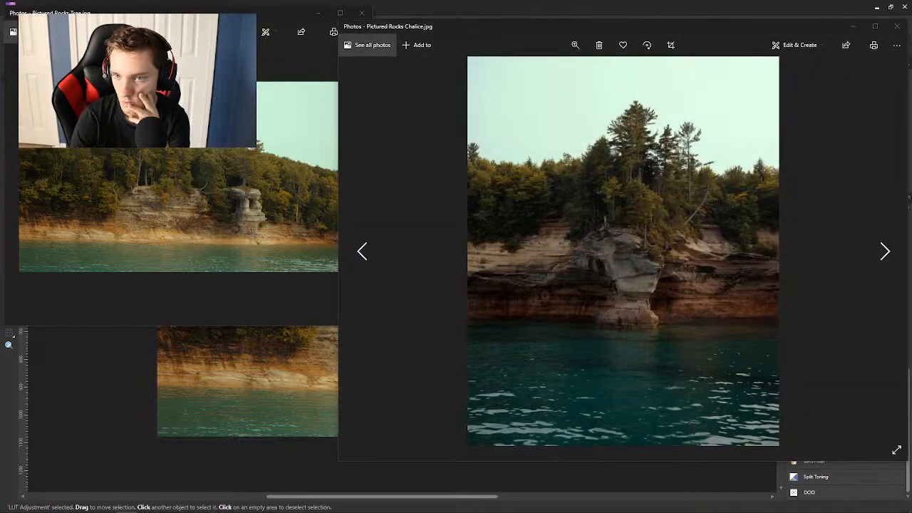
drag(713, 24, 670, 27)
drag(862, 350, 563, 356)
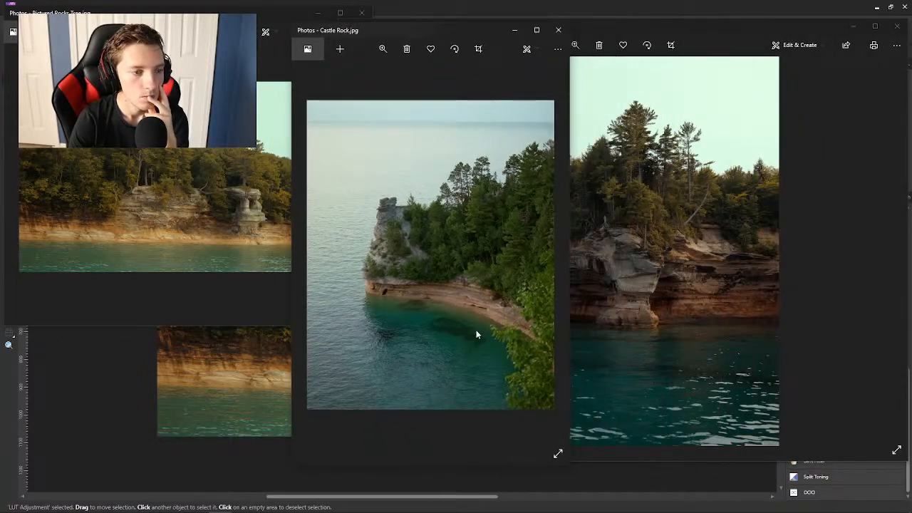
drag(480, 31, 557, 16)
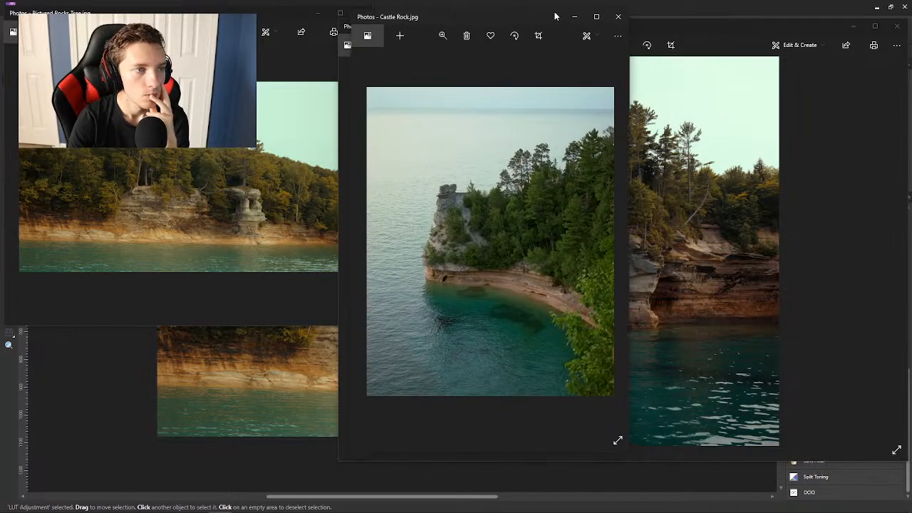
drag(715, 17, 690, 64)
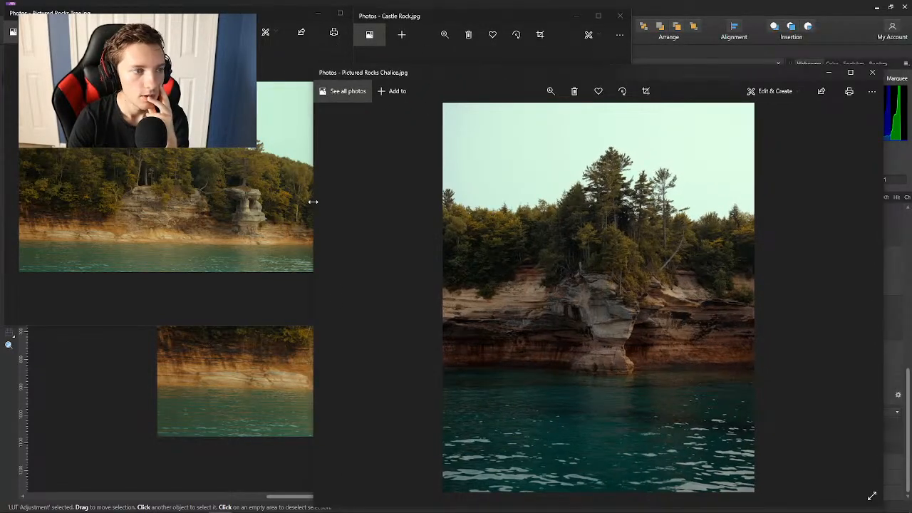
drag(314, 202, 574, 226)
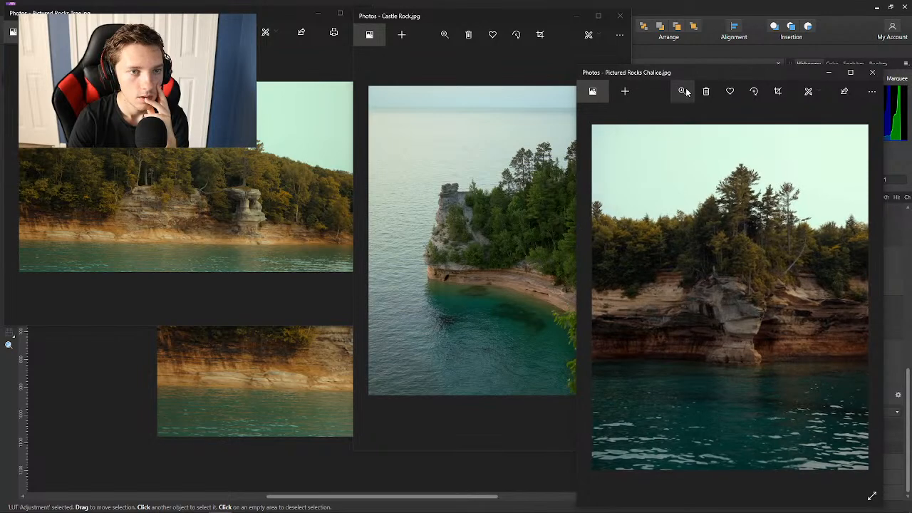
Line up the Tree, Castle Rock and Chalice photo windows side by side to compare their color grades.
drag(689, 72, 725, 13)
drag(546, 16, 531, 17)
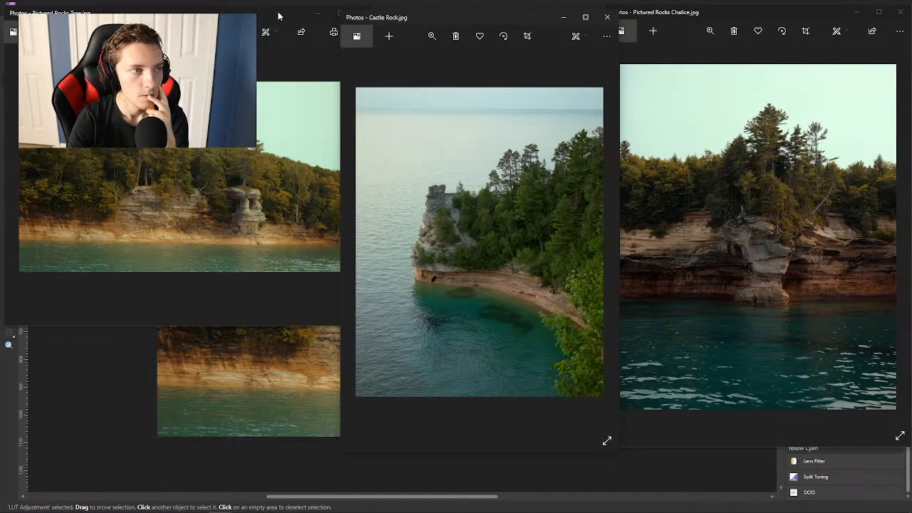
drag(278, 11, 262, 9)
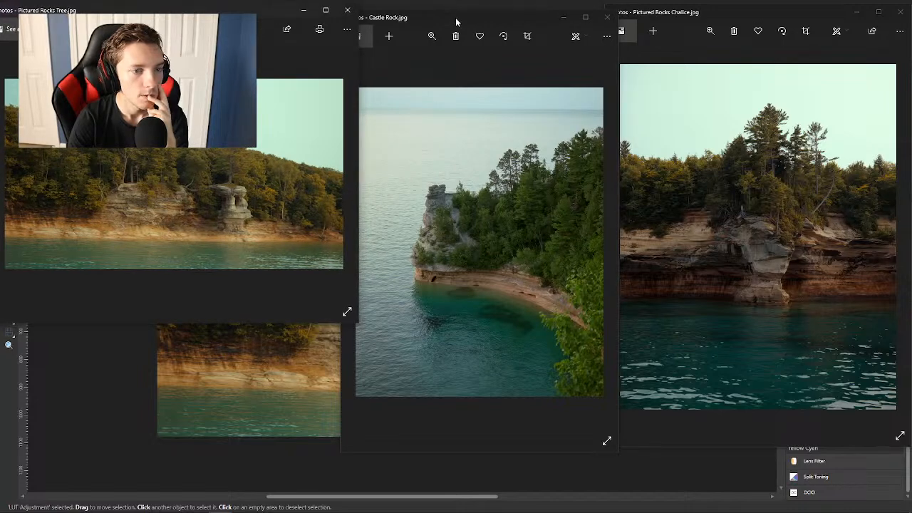
drag(691, 13, 699, 12)
drag(462, 14, 468, 18)
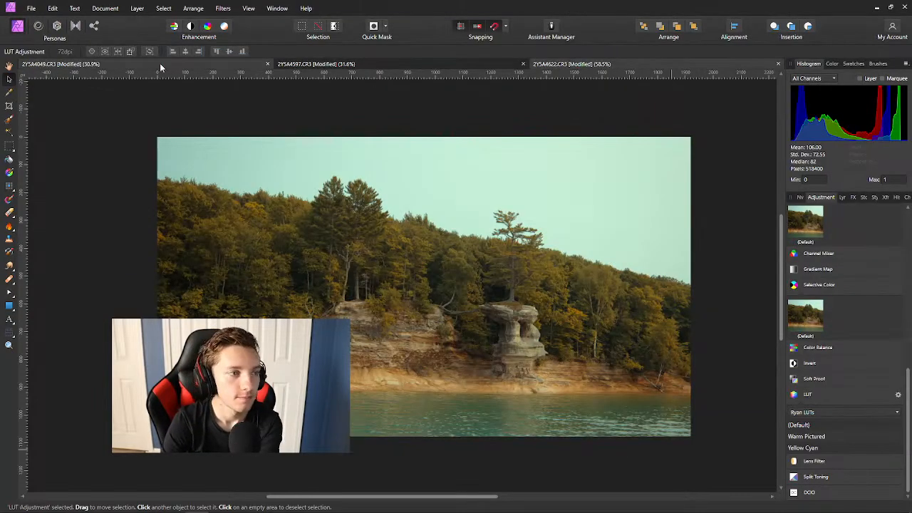
Switch to the 2Y5A4049.CR3 document in Affinity Photo, clear the selection, and hide its Selective Color and Curves adjustments.
click(115, 63)
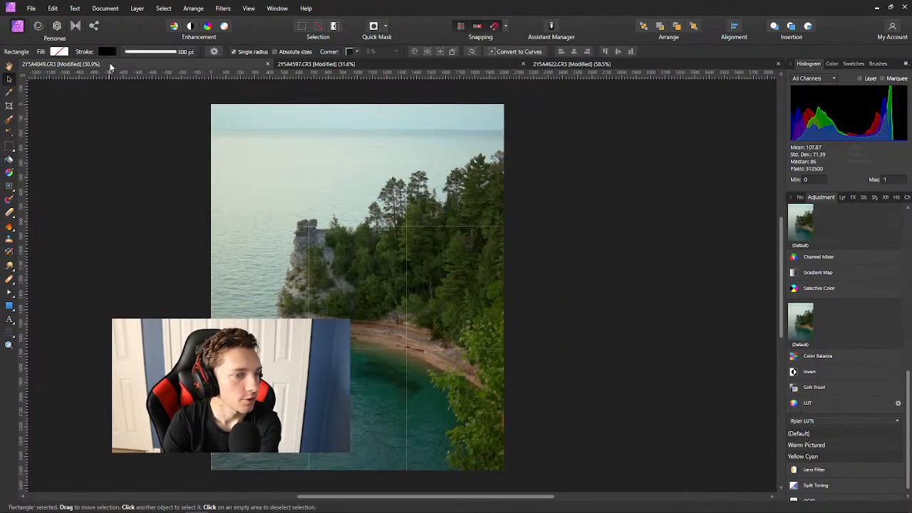
click(575, 188)
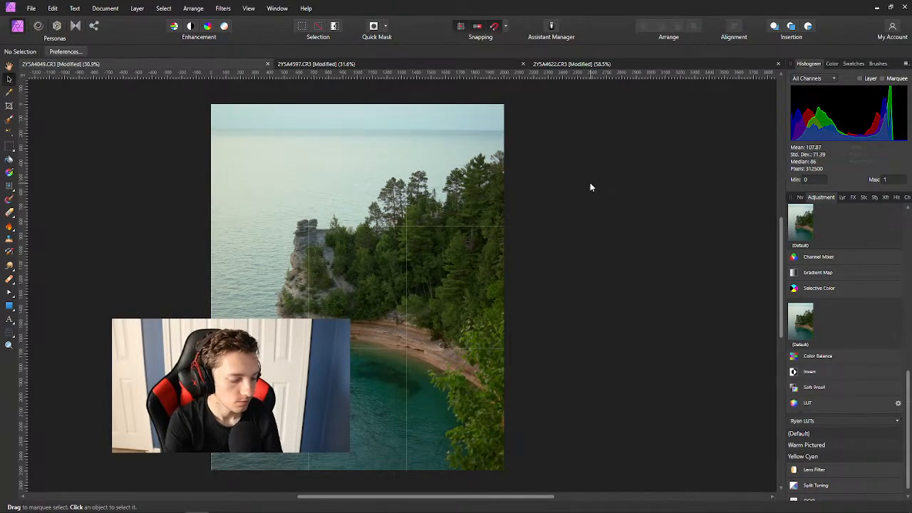
click(841, 197)
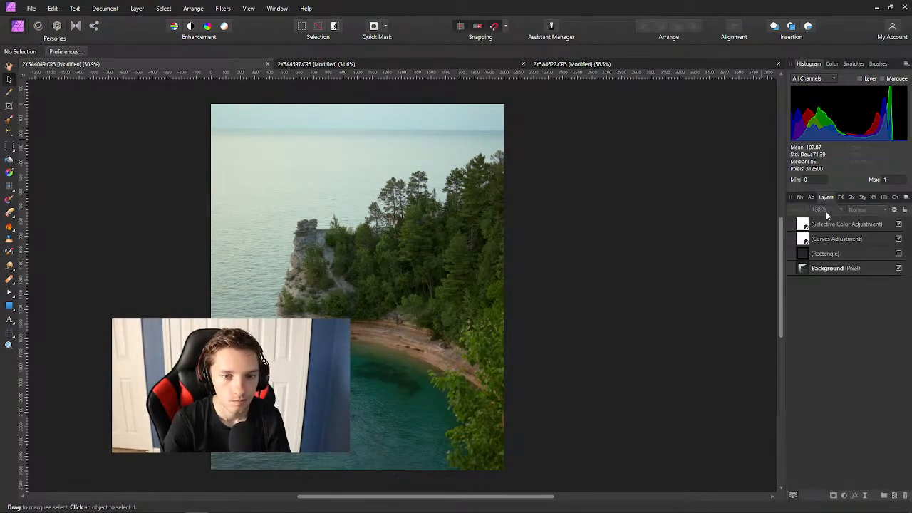
click(899, 240)
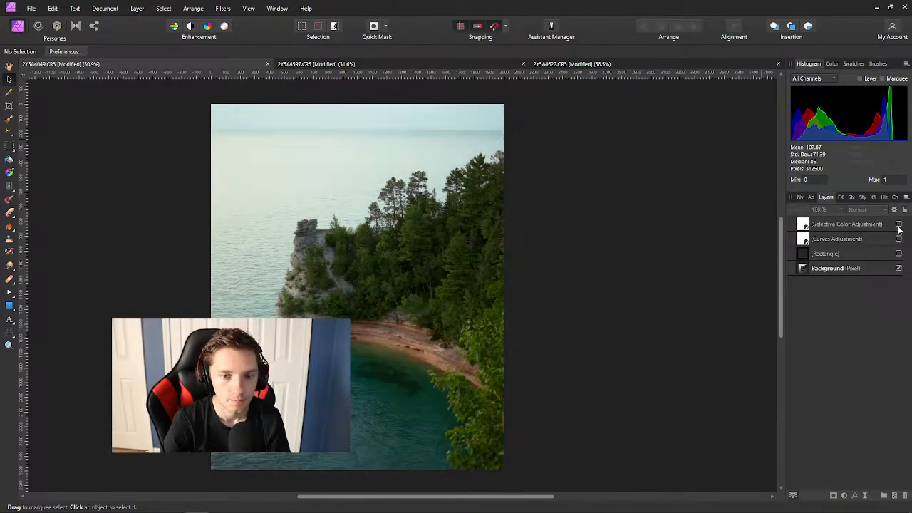
click(819, 198)
click(842, 197)
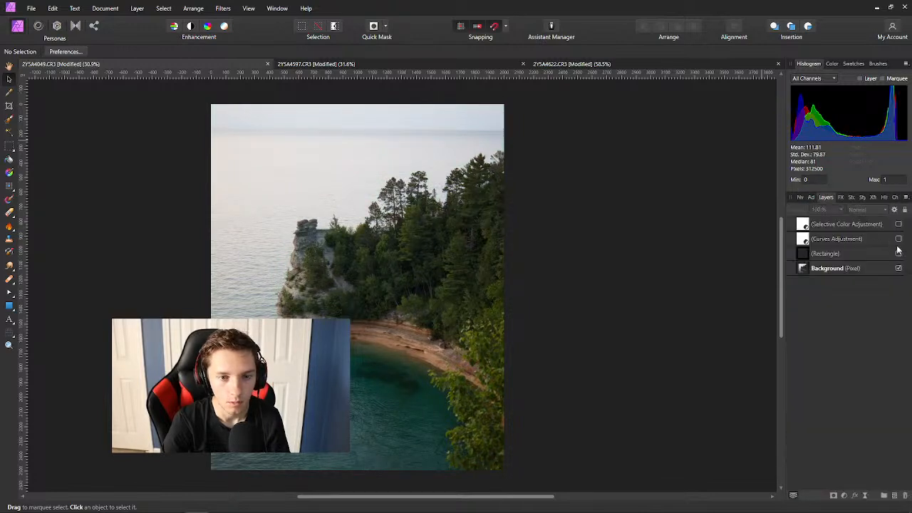
Show the Curves adjustment, apply the Yellow Cyan preset from Ryan LUTs to the photo, and hide Curves again.
click(898, 238)
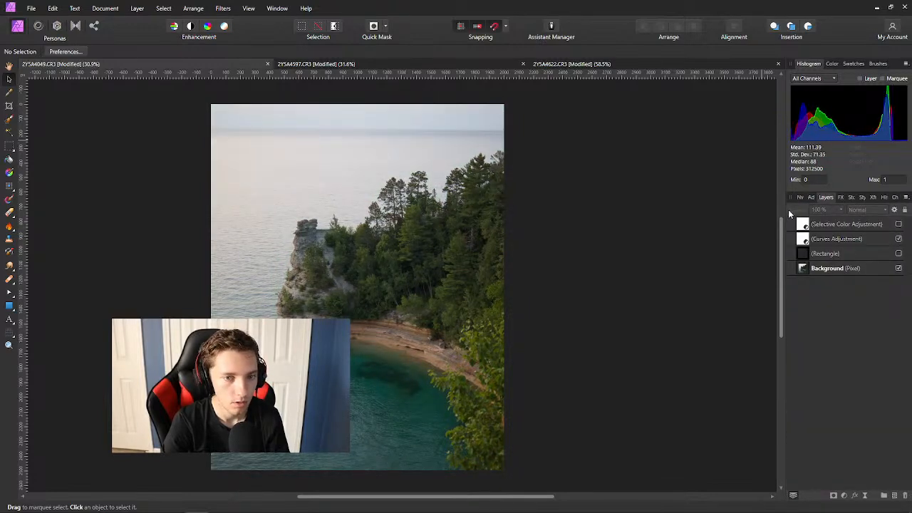
click(811, 197)
scroll(849, 372, down, 1)
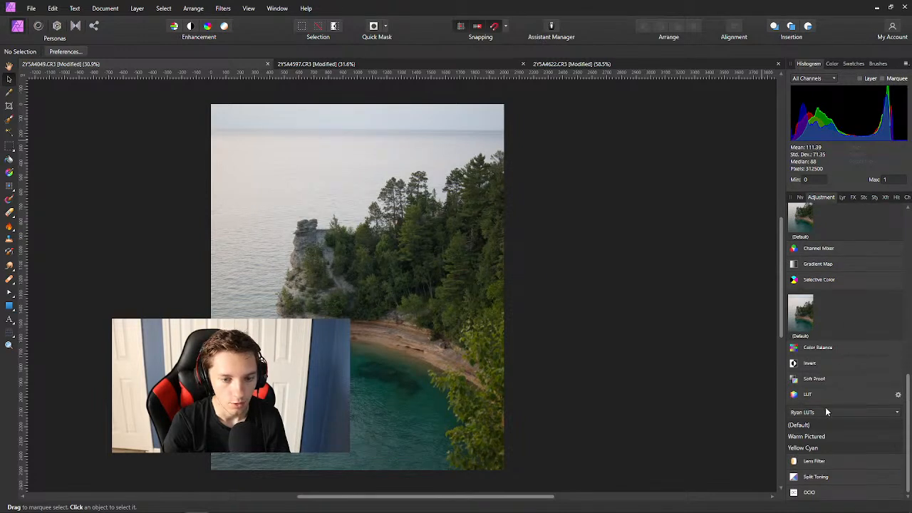
click(805, 447)
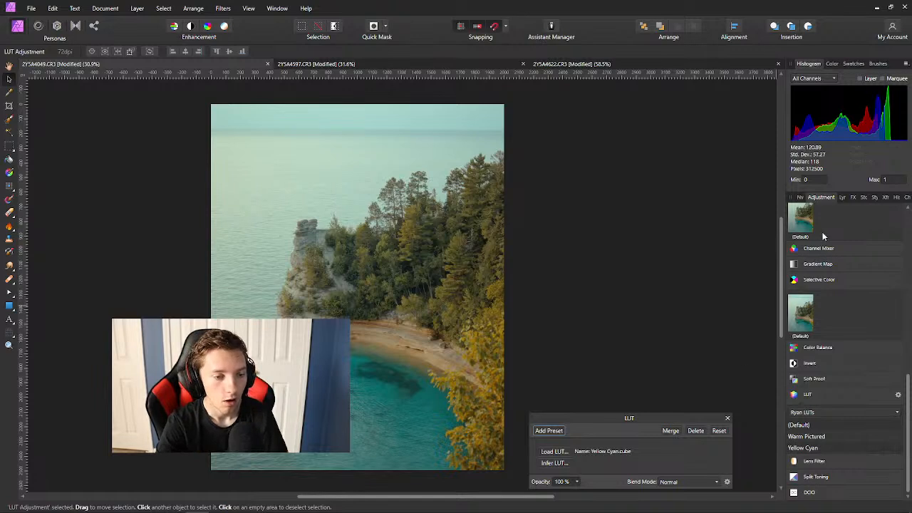
click(842, 197)
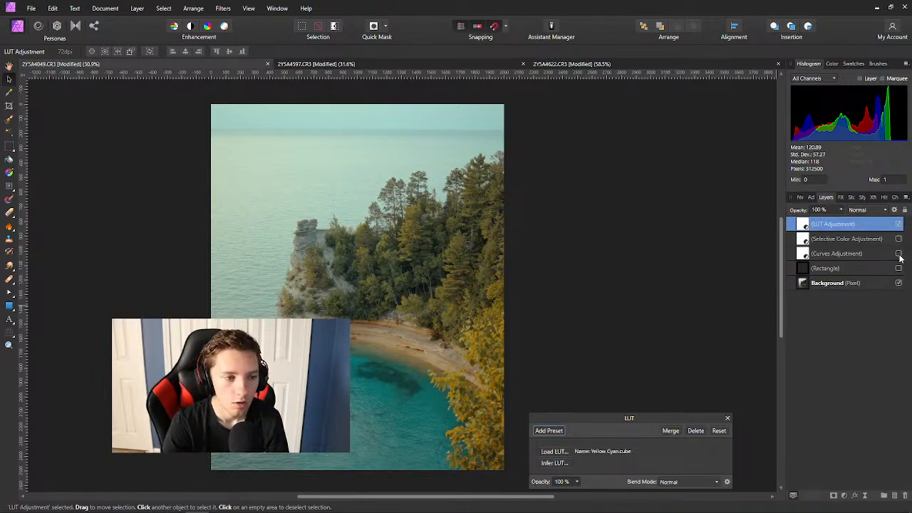
click(898, 253)
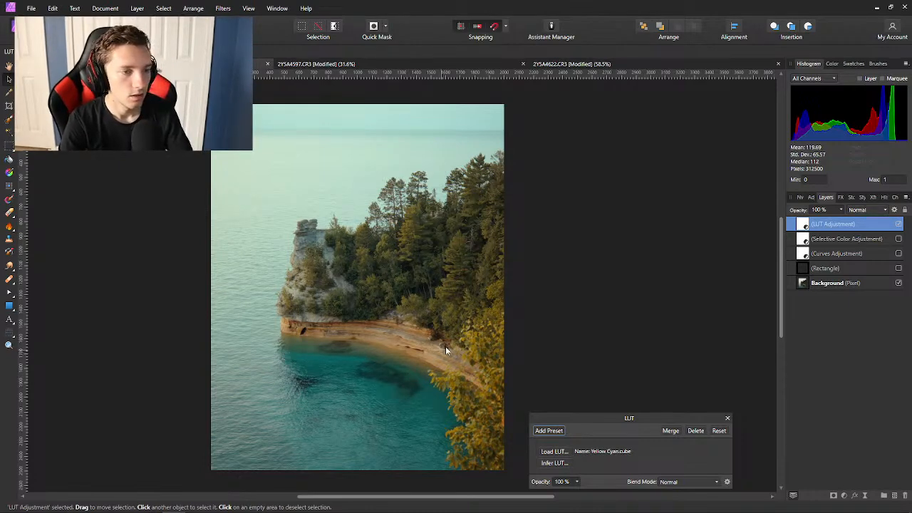
Hide the interface panels and examine the LUT-graded cliff photo both close up and as a whole.
key(Tab)
scroll(527, 353, left, 4)
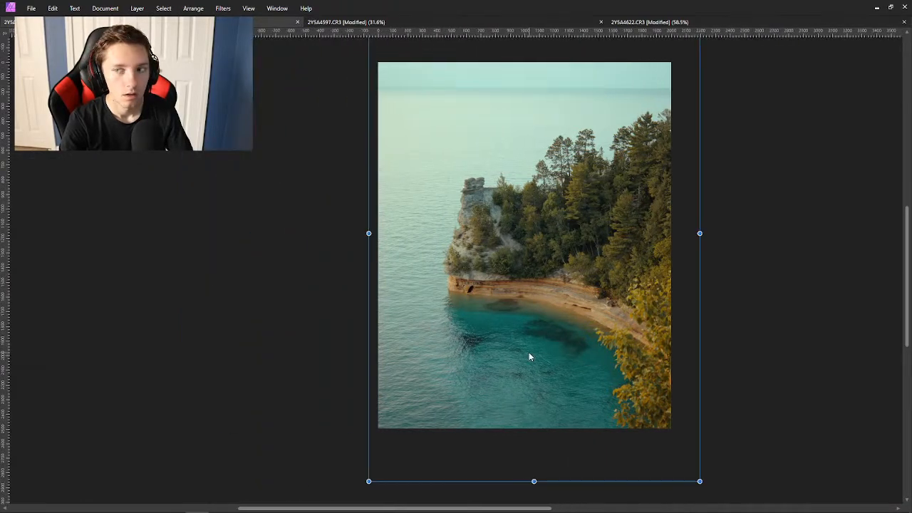
scroll(528, 354, up, 1)
scroll(528, 354, up, 1)
scroll(528, 352, up, 1)
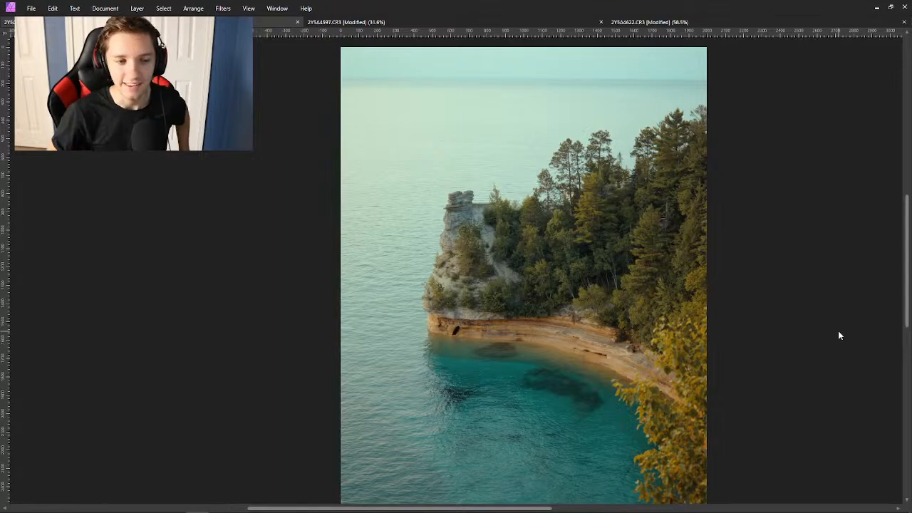
scroll(673, 329, down, 2)
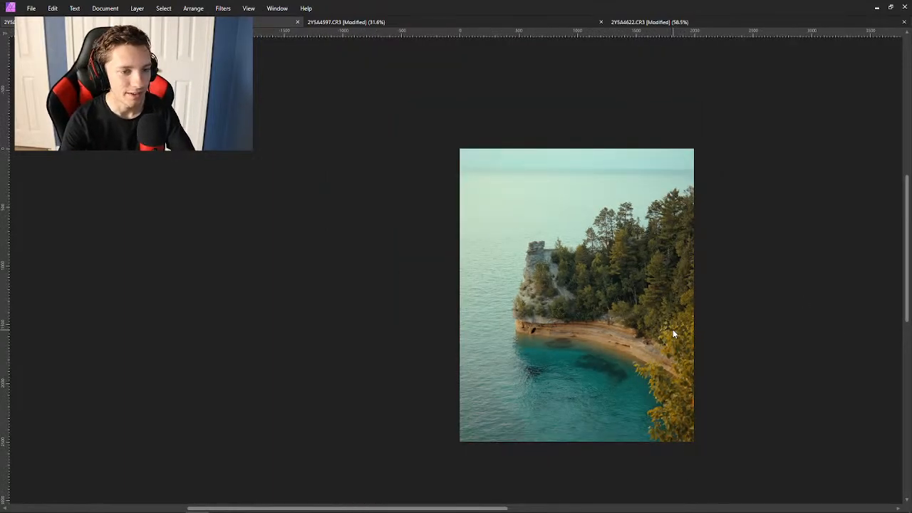
click(31, 8)
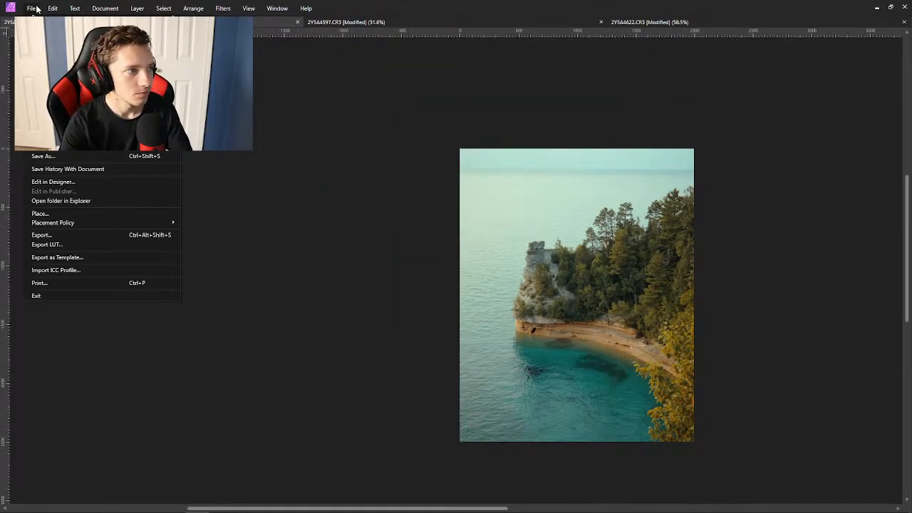
click(67, 245)
click(526, 362)
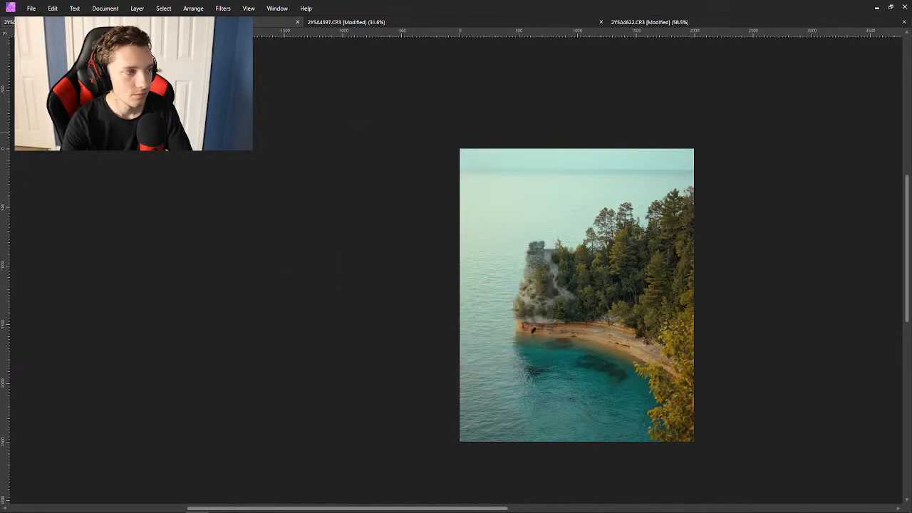
Export the photo as a best-quality JPEG named "Castle Rock Summer" in the Photo Edits folder.
click(32, 8)
click(63, 238)
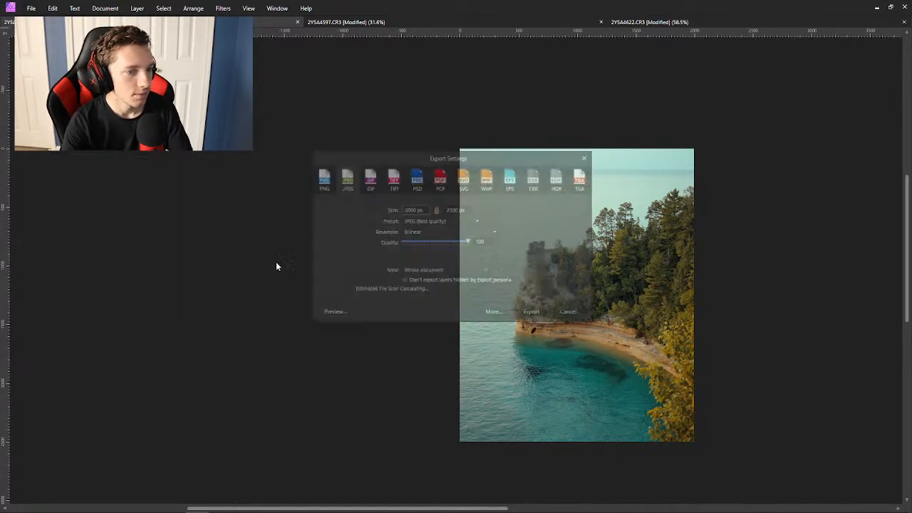
click(543, 315)
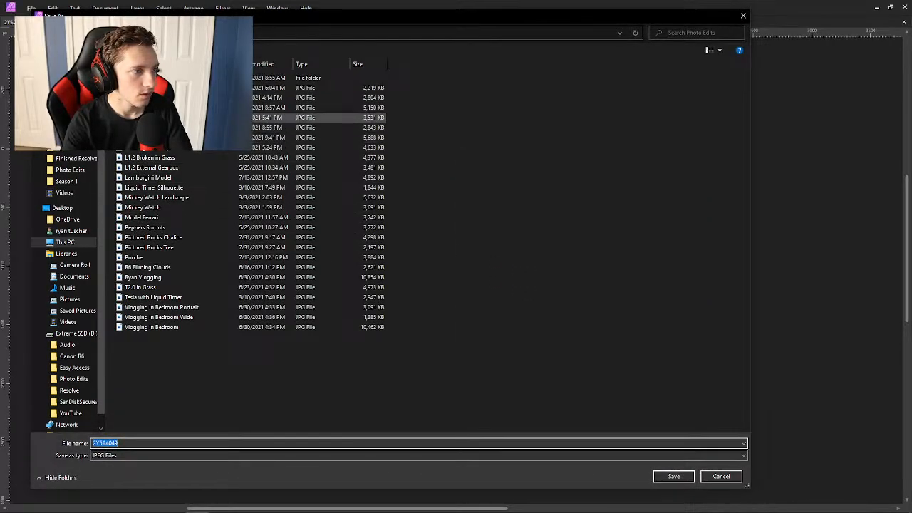
click(153, 108)
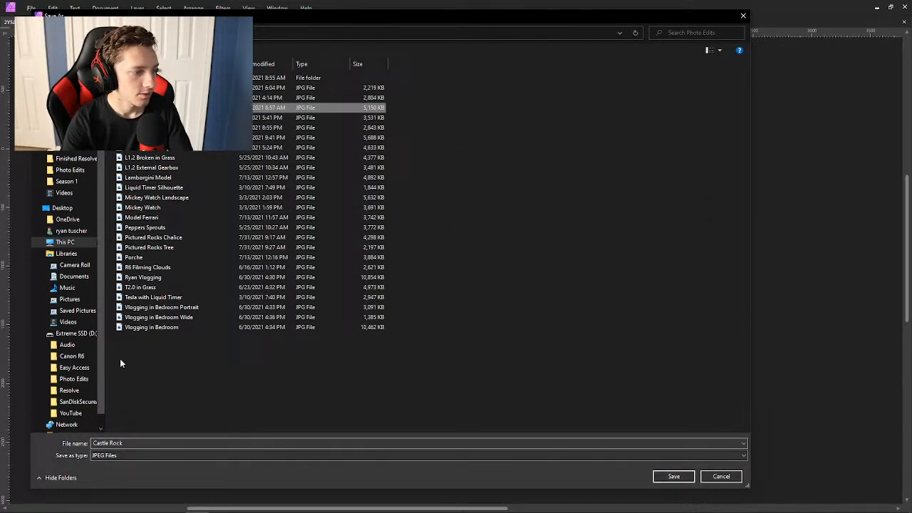
click(134, 440)
click(133, 441)
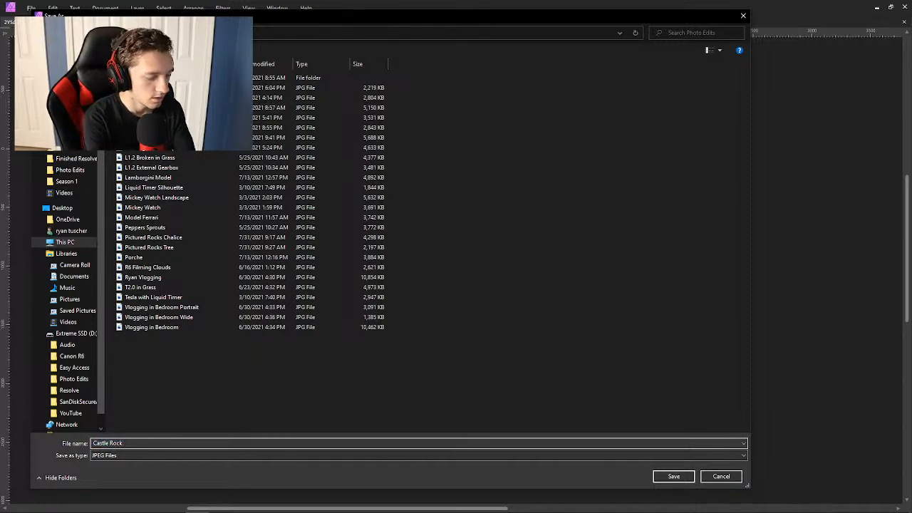
text(Summer)
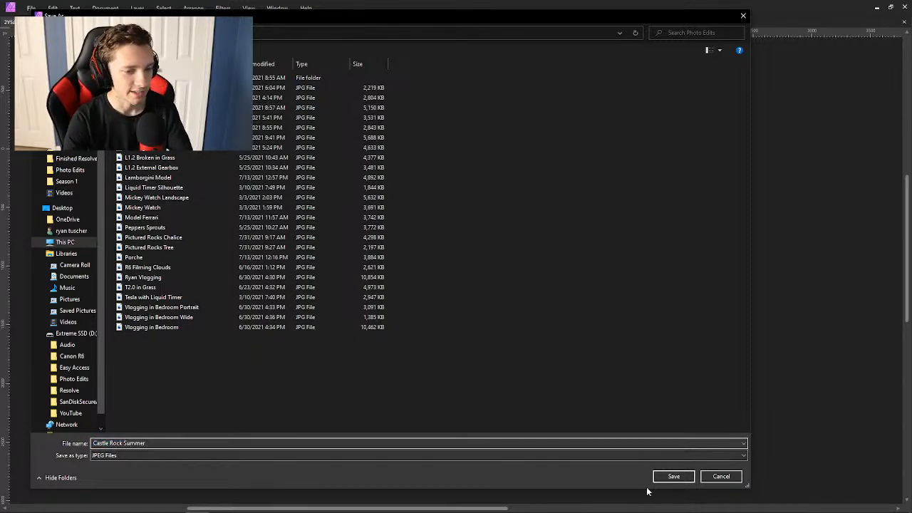
click(672, 476)
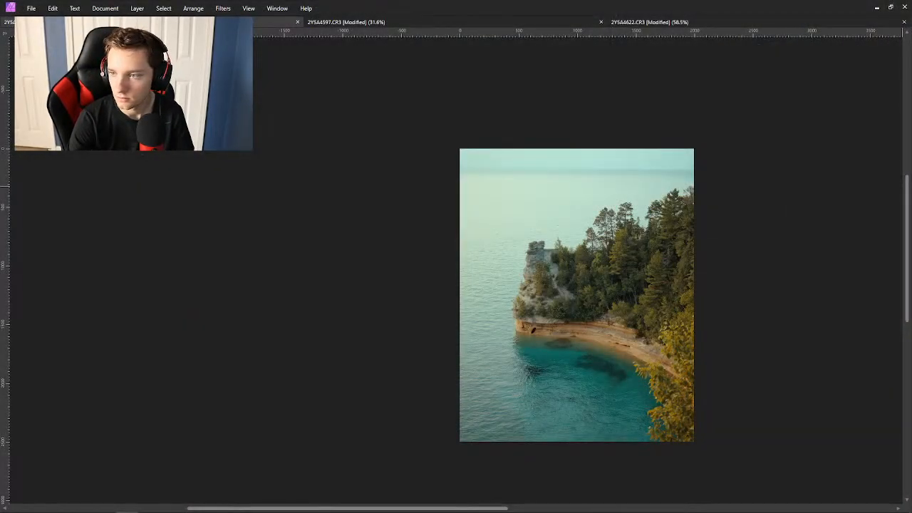
In the Photos app, place Castle Rock.jpg beside Castle Rock Summer.jpg, compare the two grades, and close both windows.
key(alt+Tab)
key(Right)
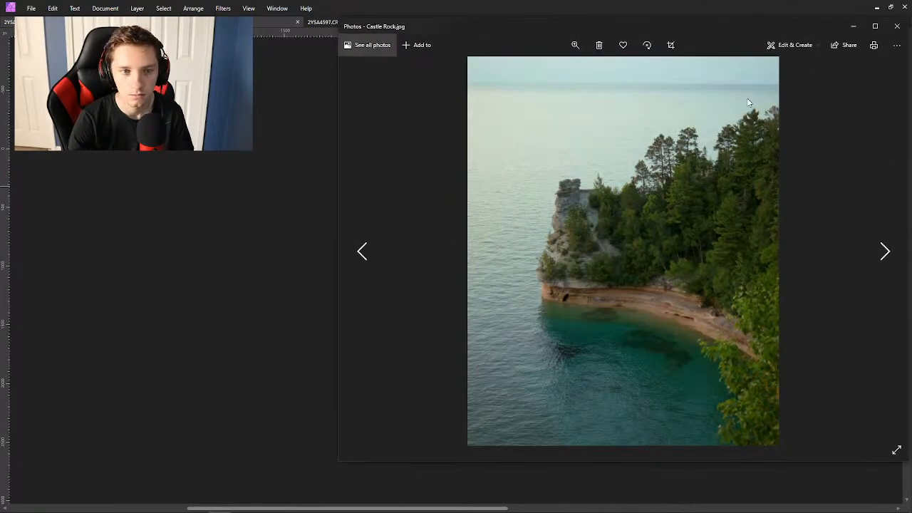
drag(780, 27, 371, 36)
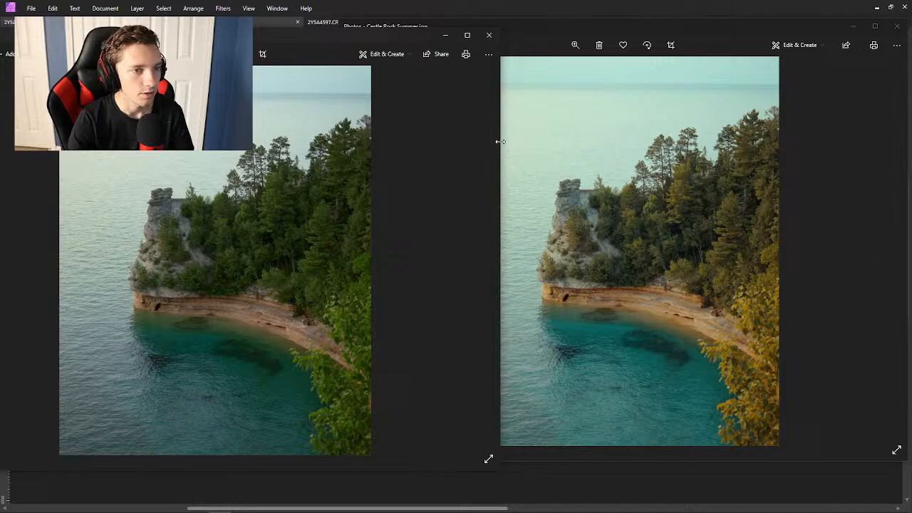
drag(499, 145, 434, 149)
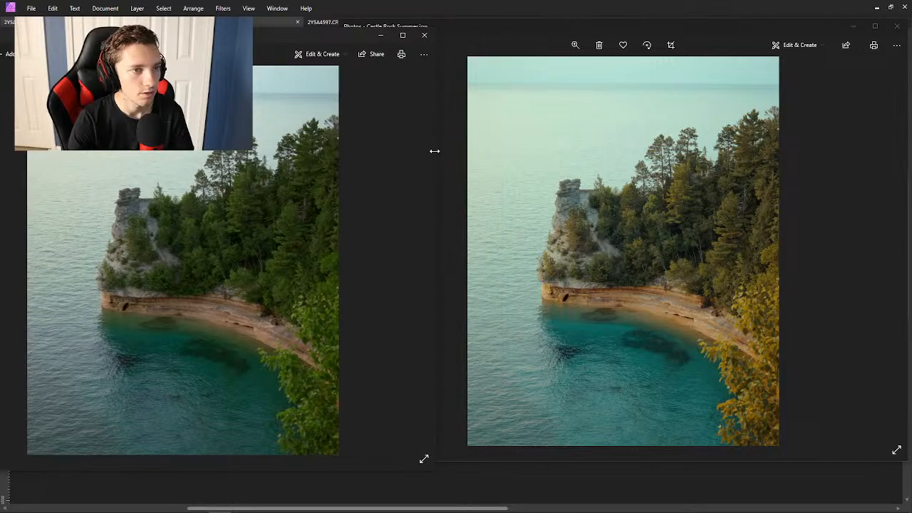
click(527, 42)
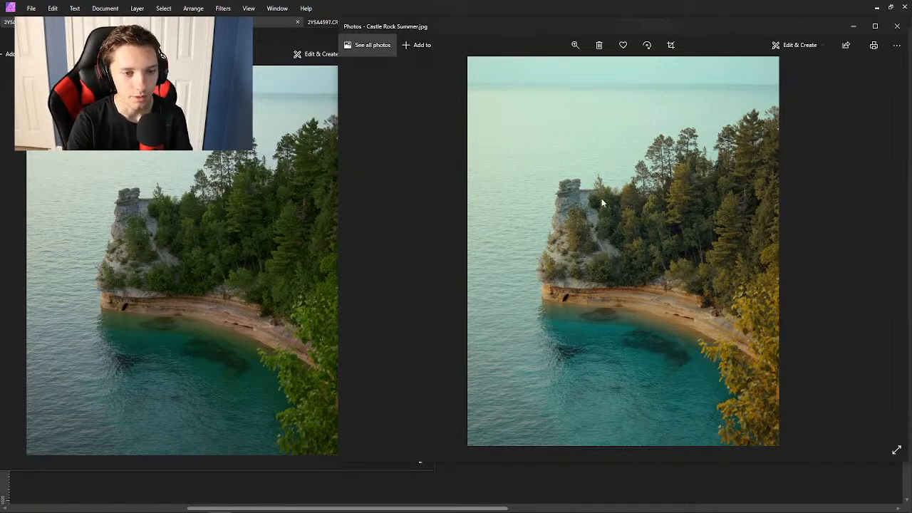
click(897, 27)
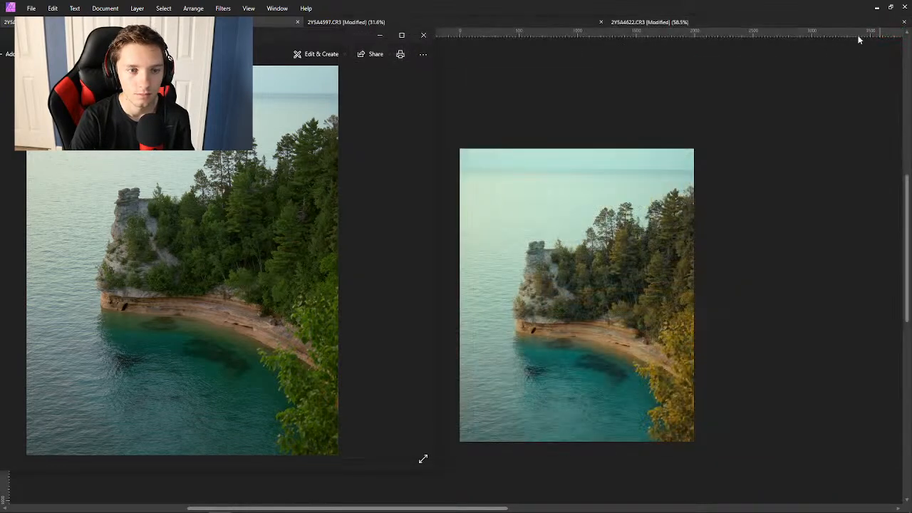
click(424, 35)
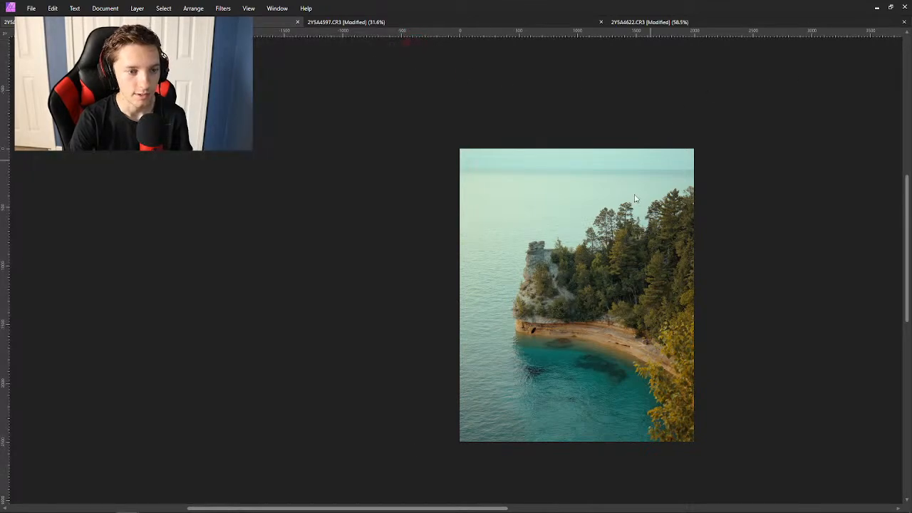
Bring back the interface panels around the graded 2Y5A4049.CR3 photo and bring the image into view.
scroll(544, 280, down, 2)
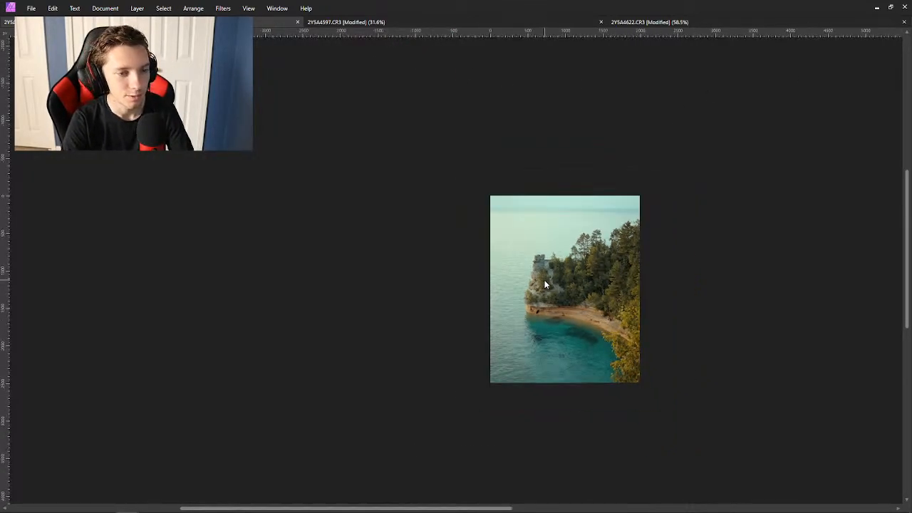
scroll(544, 280, up, 4)
key(Tab)
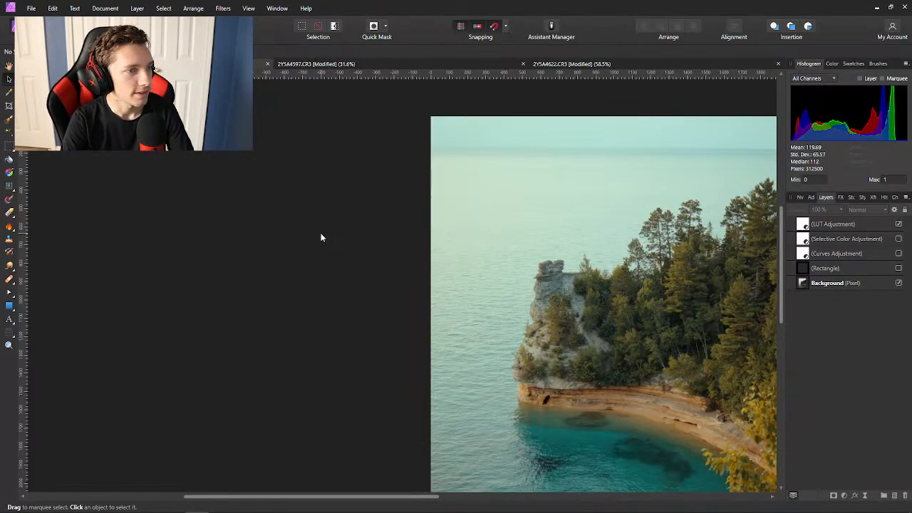
scroll(320, 233, down, 3)
scroll(321, 237, up, 3)
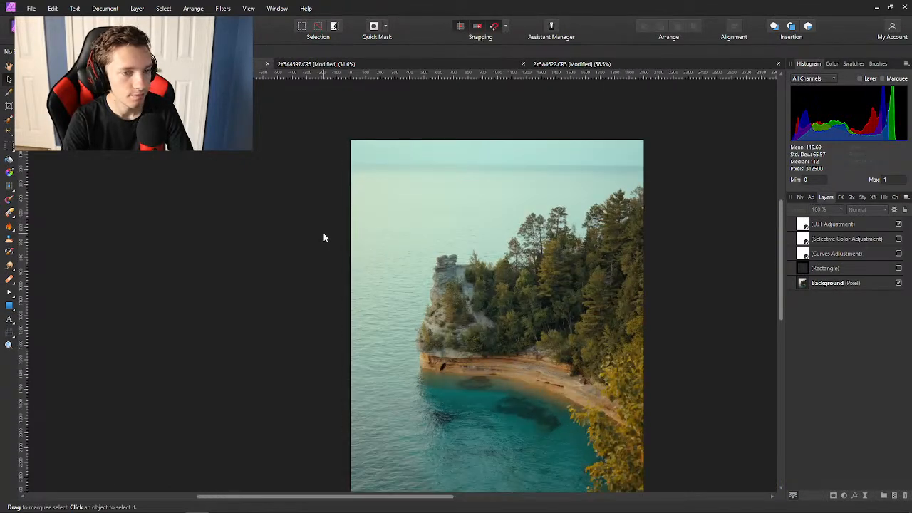